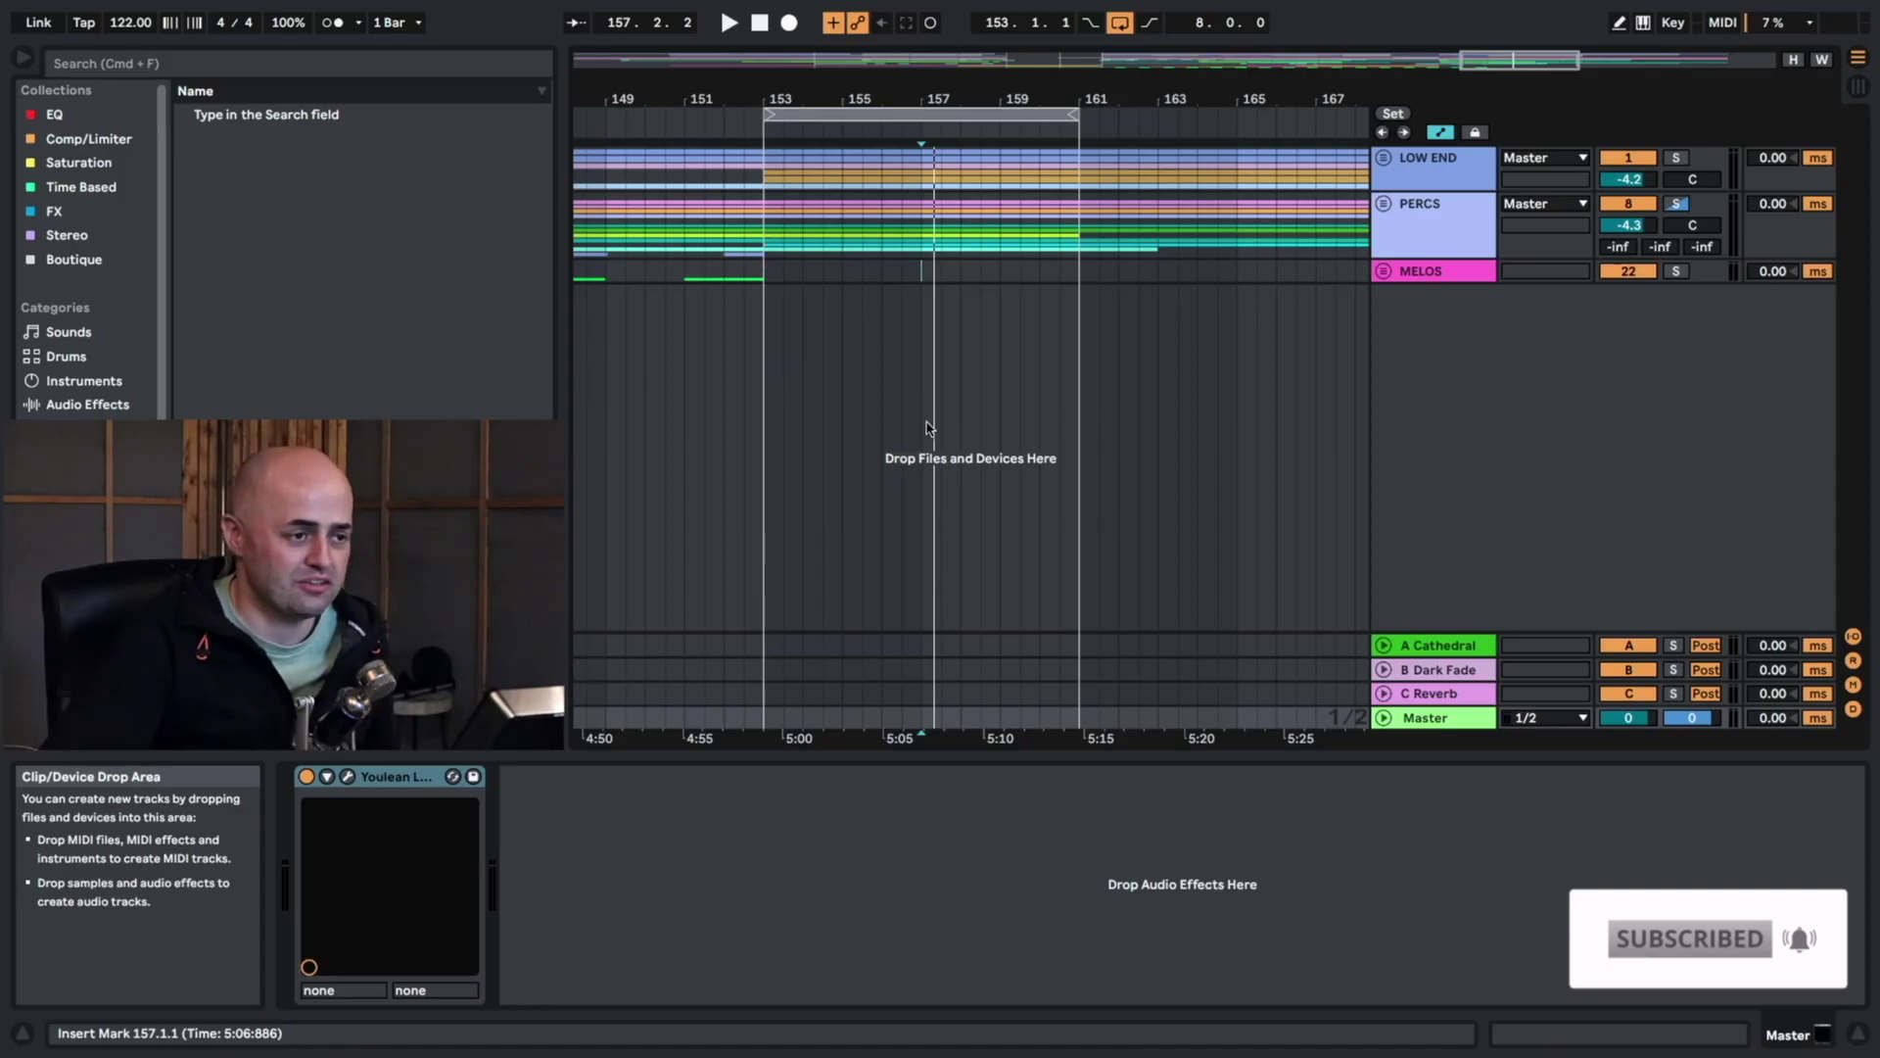
Search the browser for "limiter" and add the Limiter to the Master track, ahead of the Youlean loudness meter.
mouse_move(909, 7)
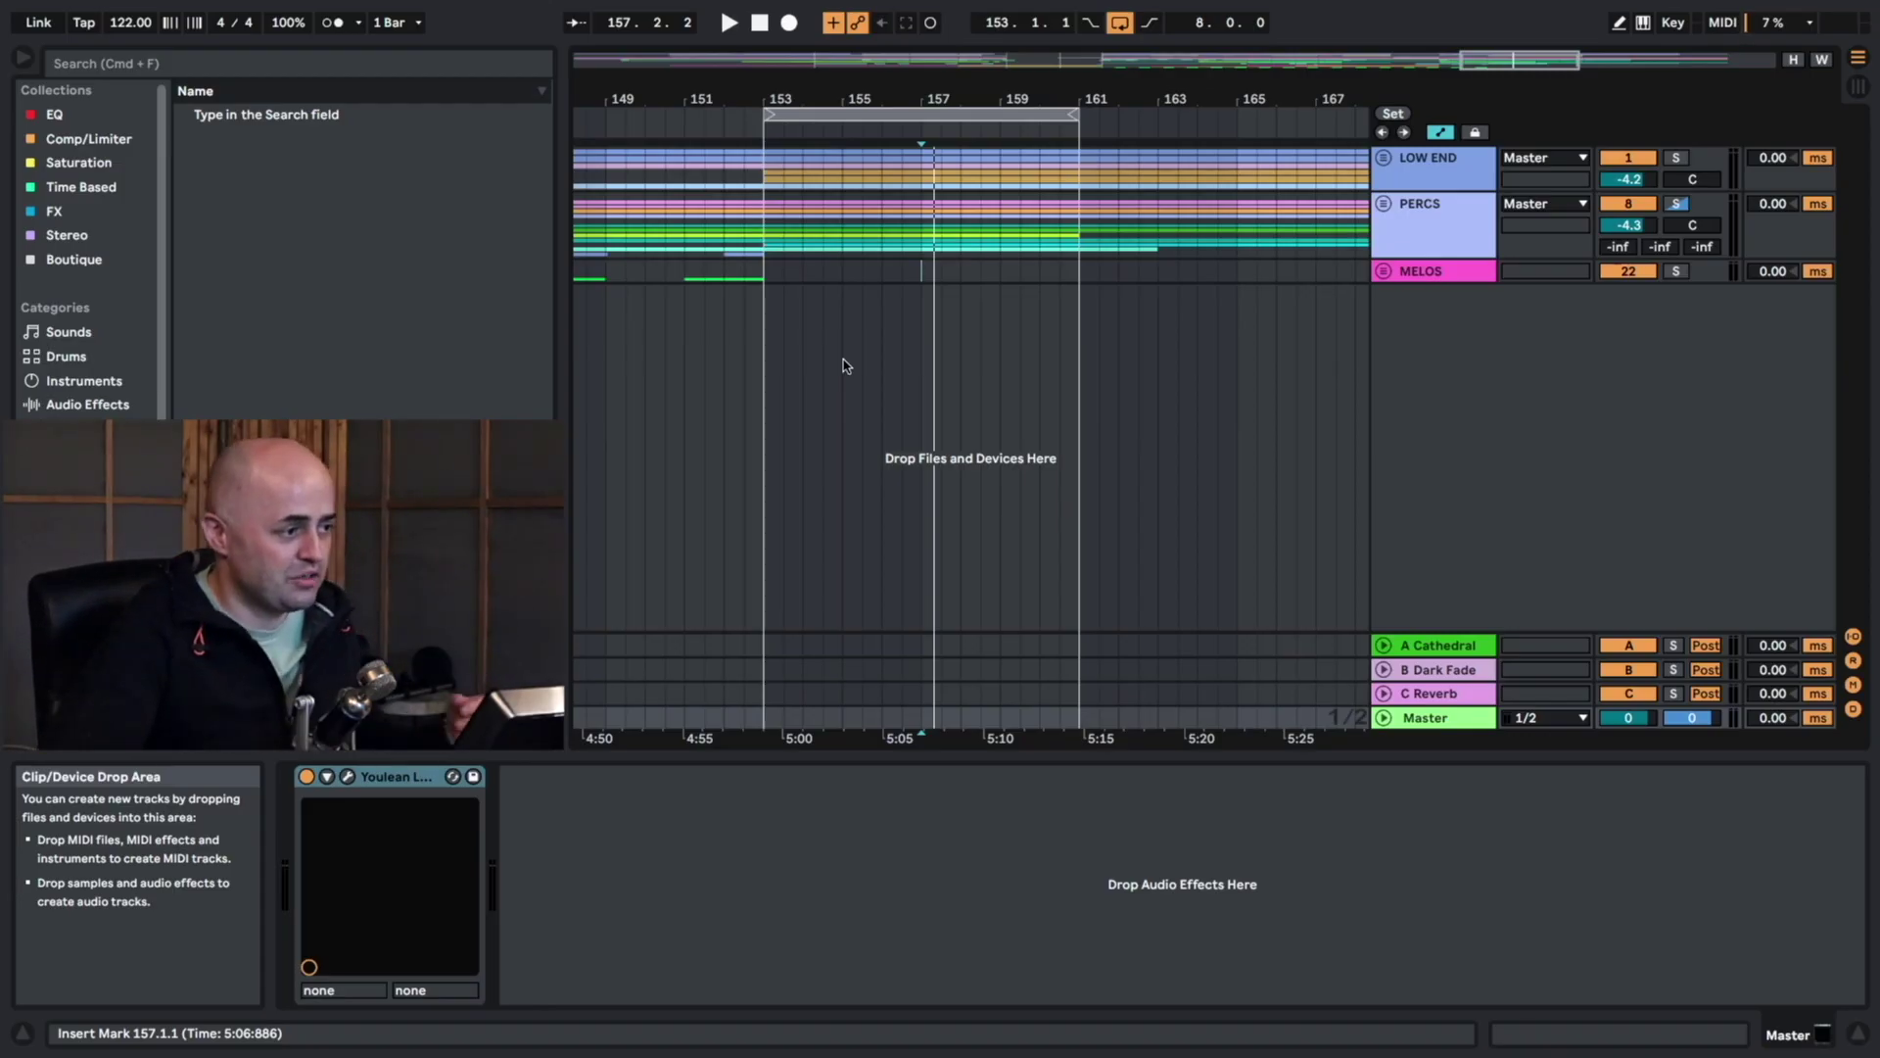
left_click(307, 64)
type("l")
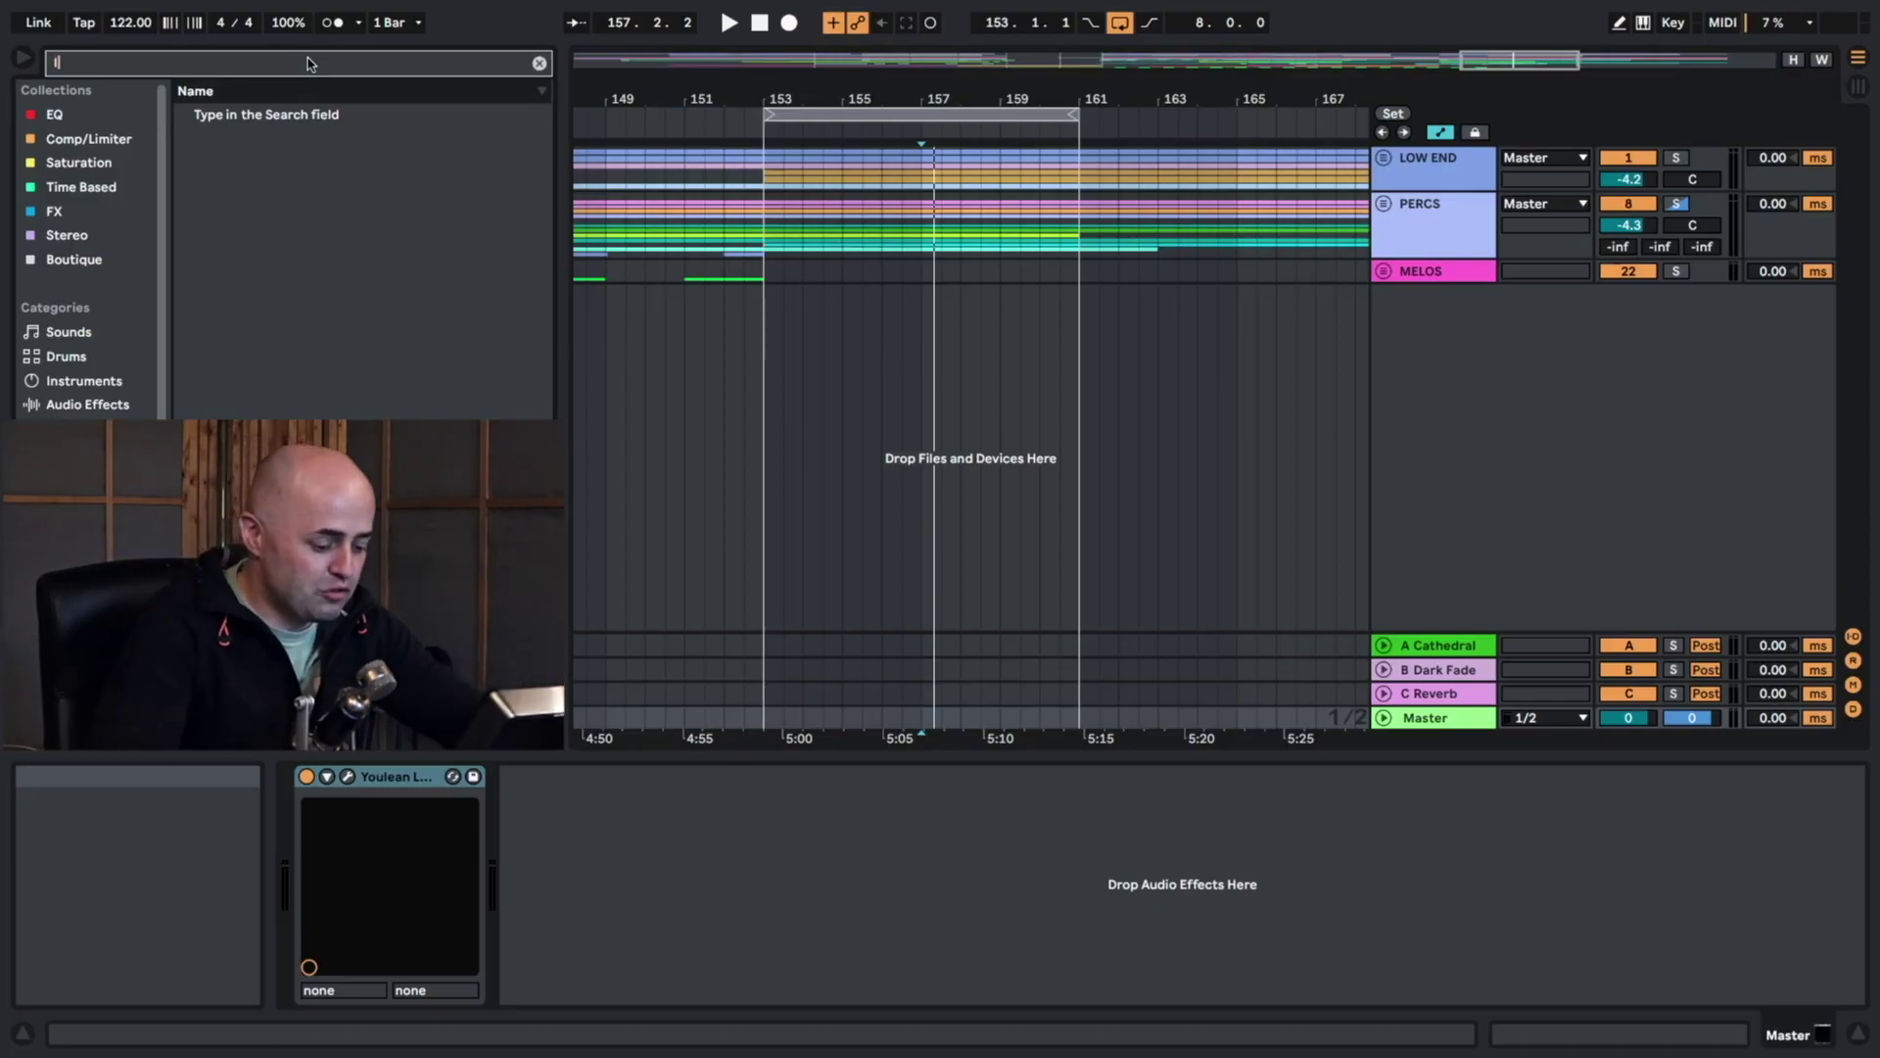
type("imiter")
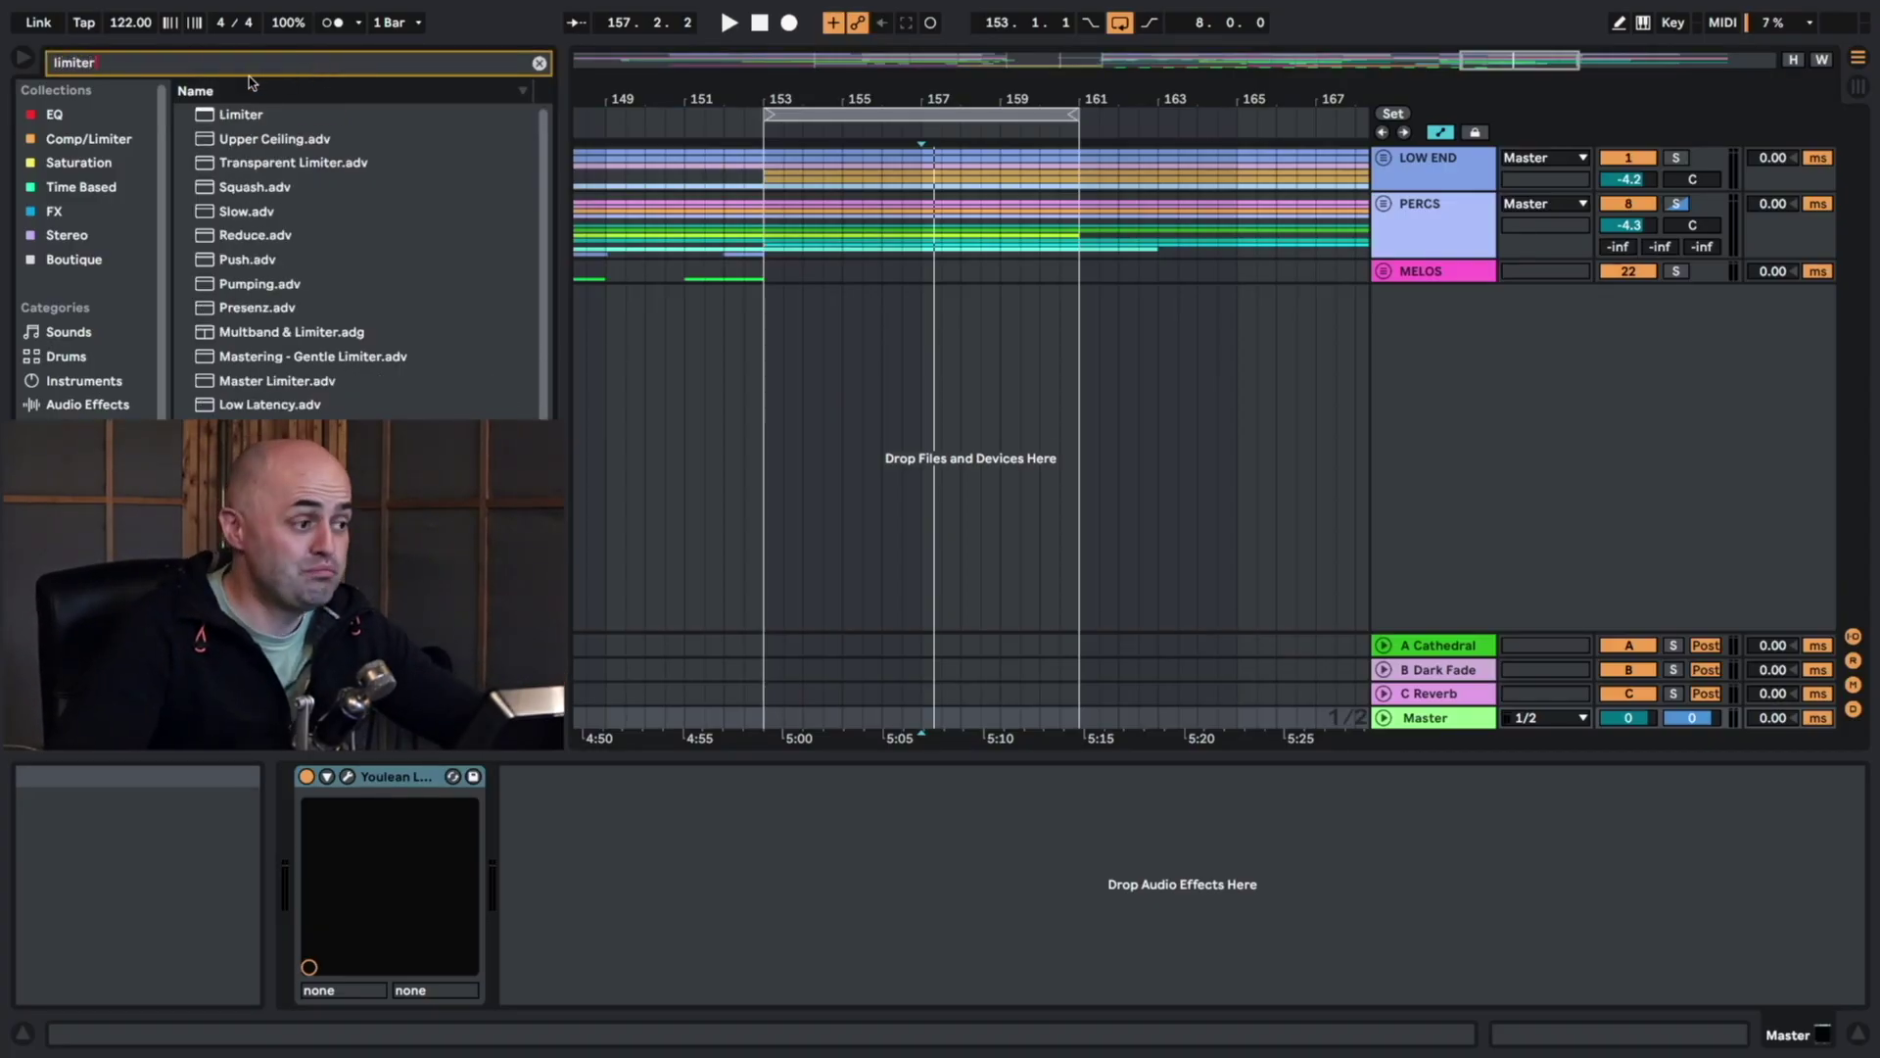
left_click_drag(235, 115, 314, 785)
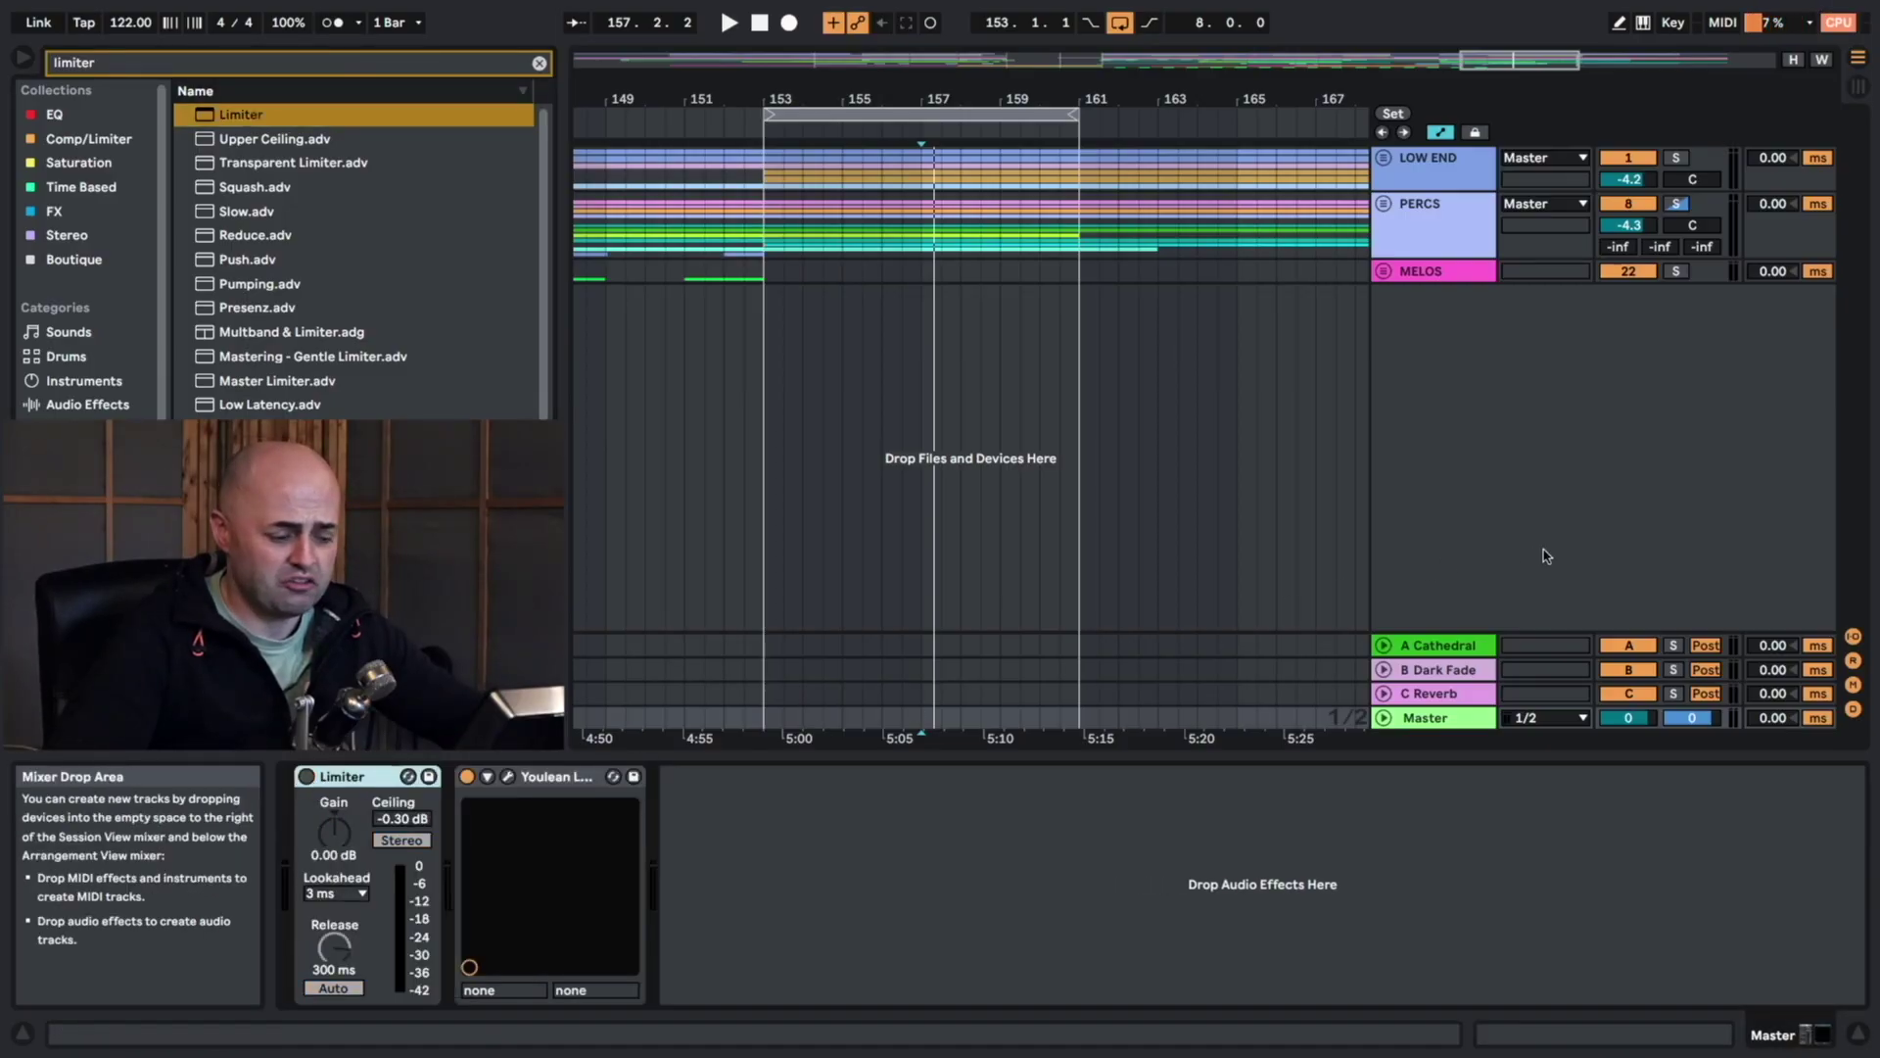
Play the loop and check the Master peak level in the Session mixer, then return to the Arrangement.
key("Tab")
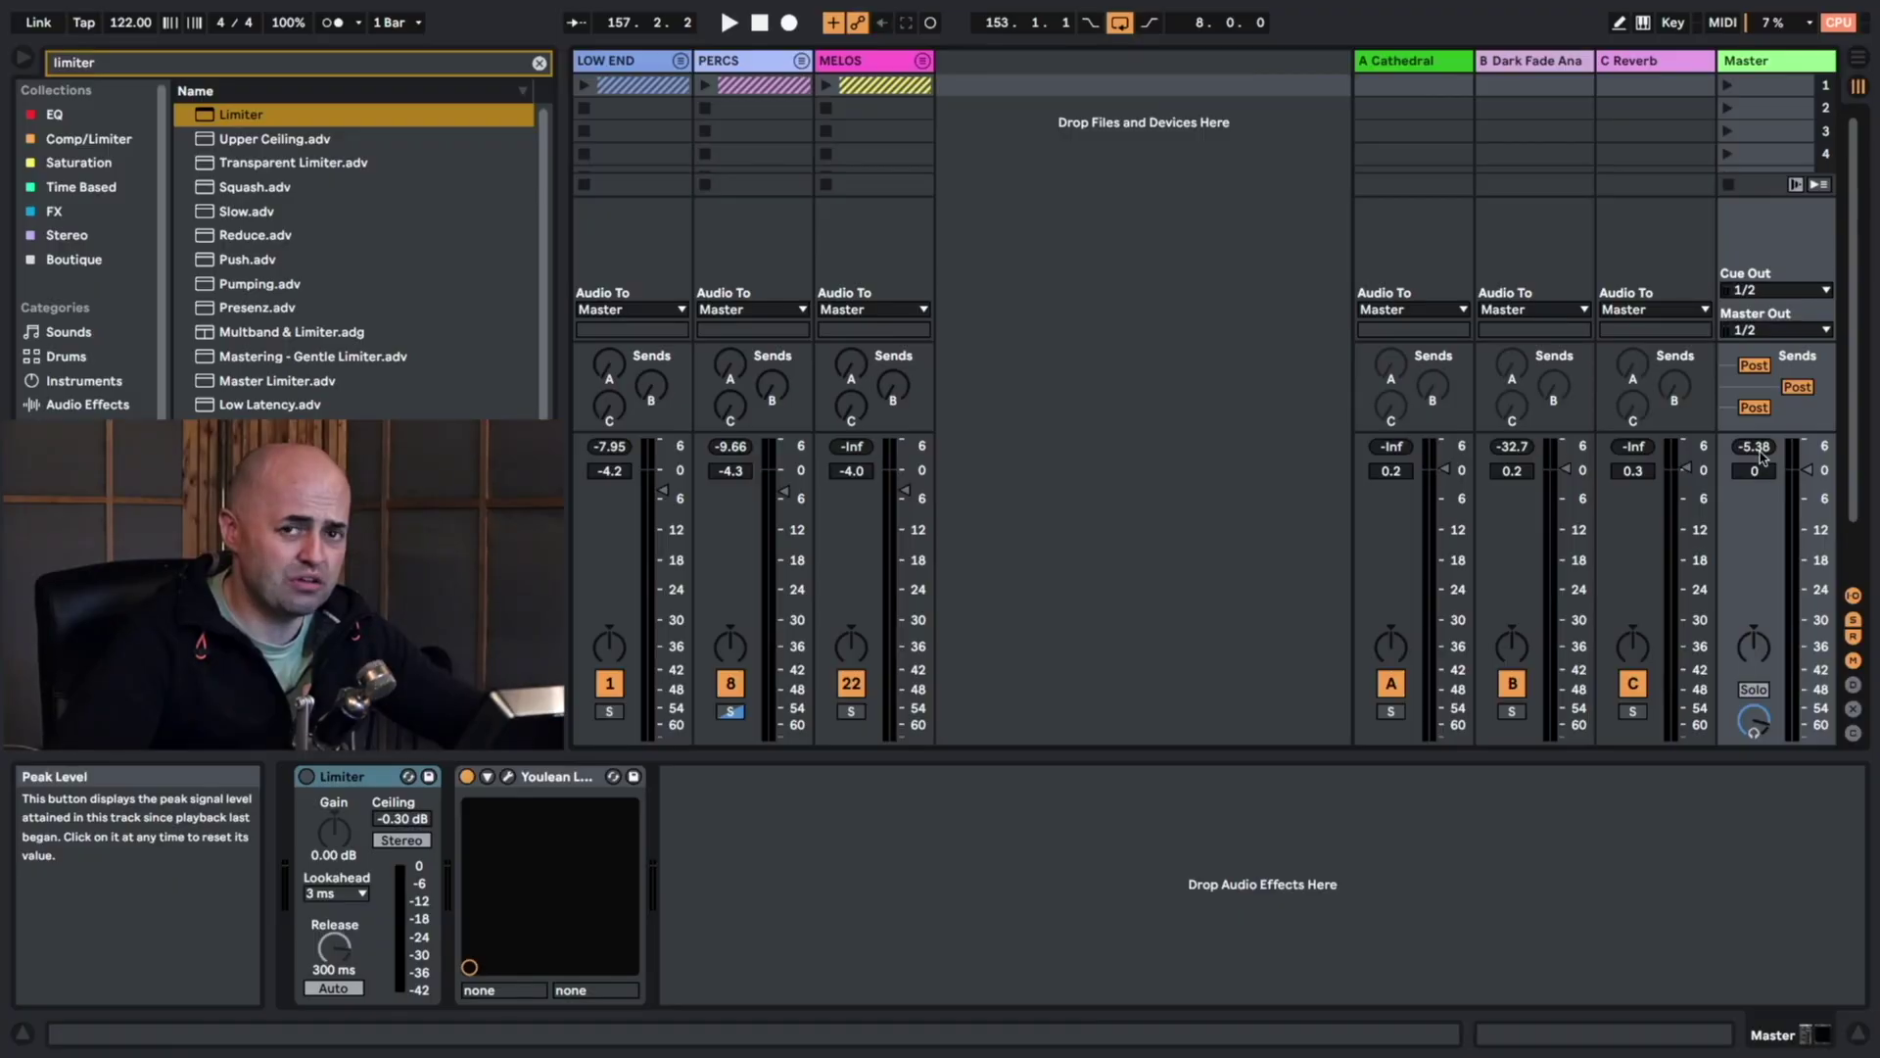
key("space")
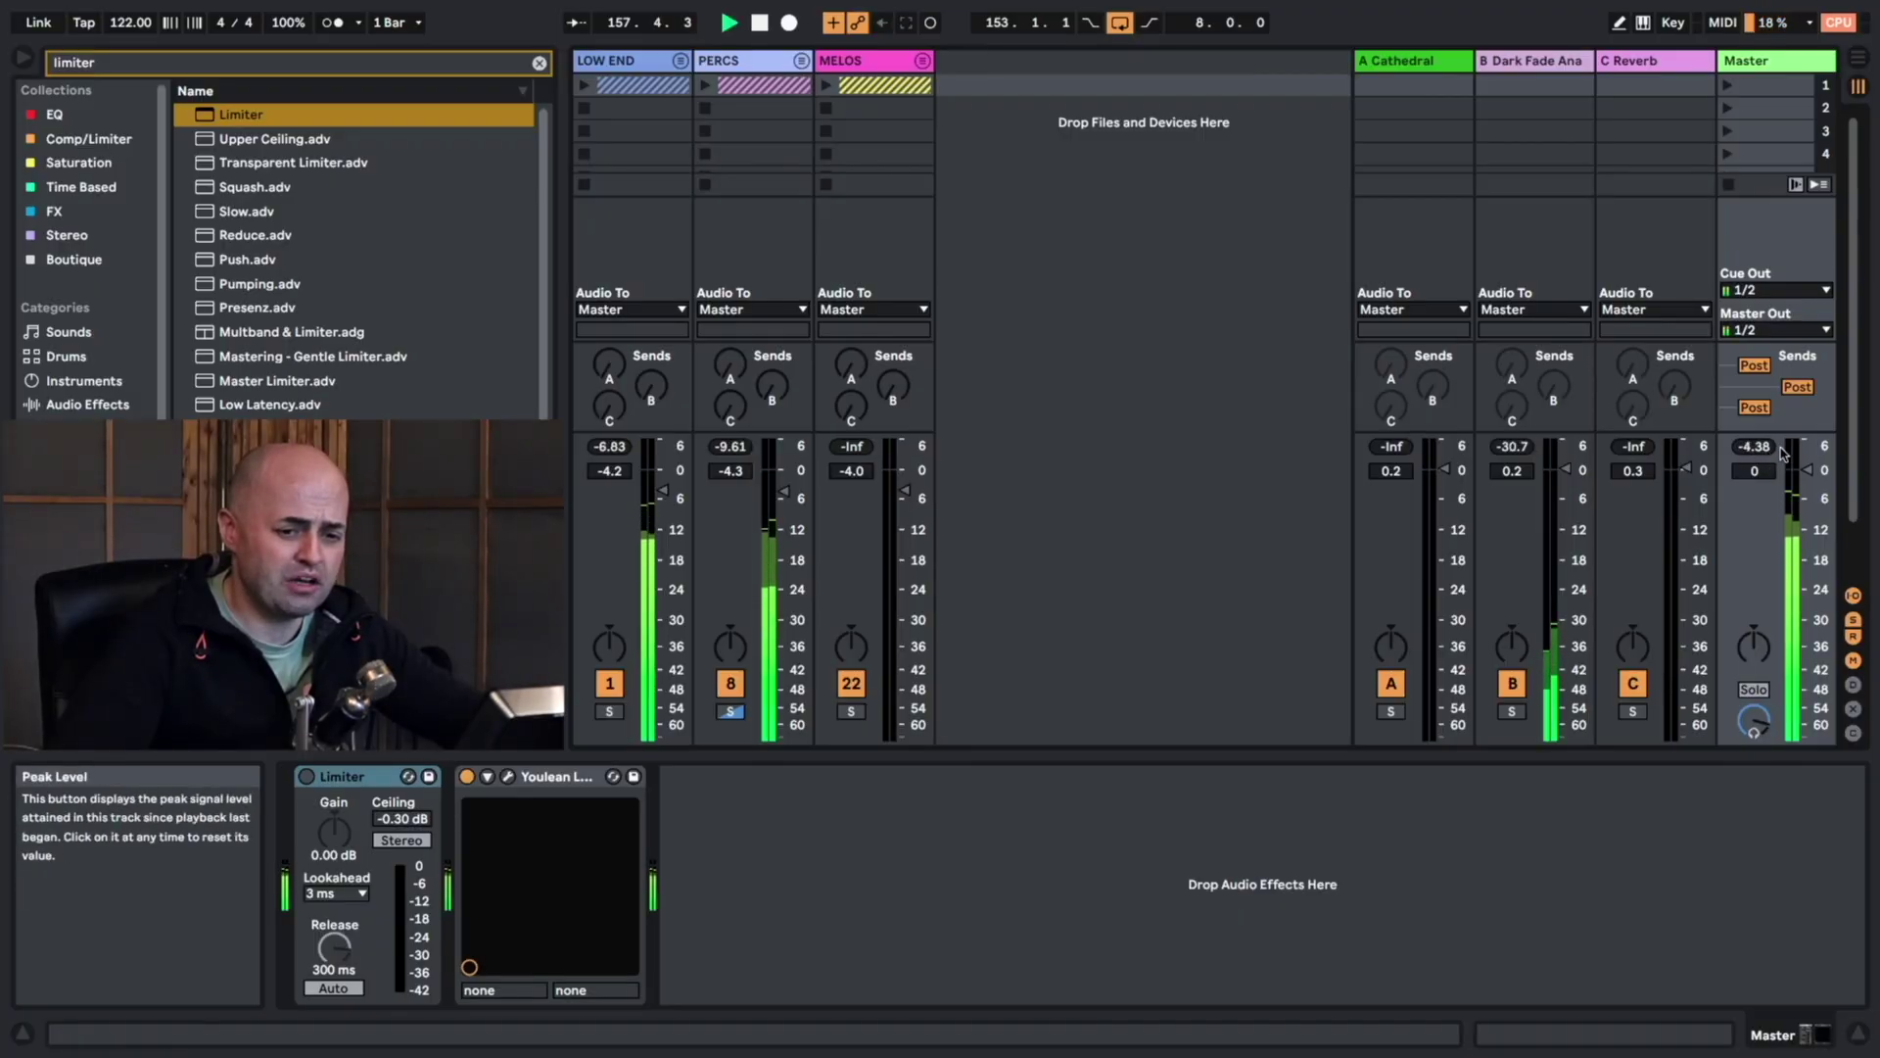
key("Tab")
key("Tab")
key("Tab")
key("Tab")
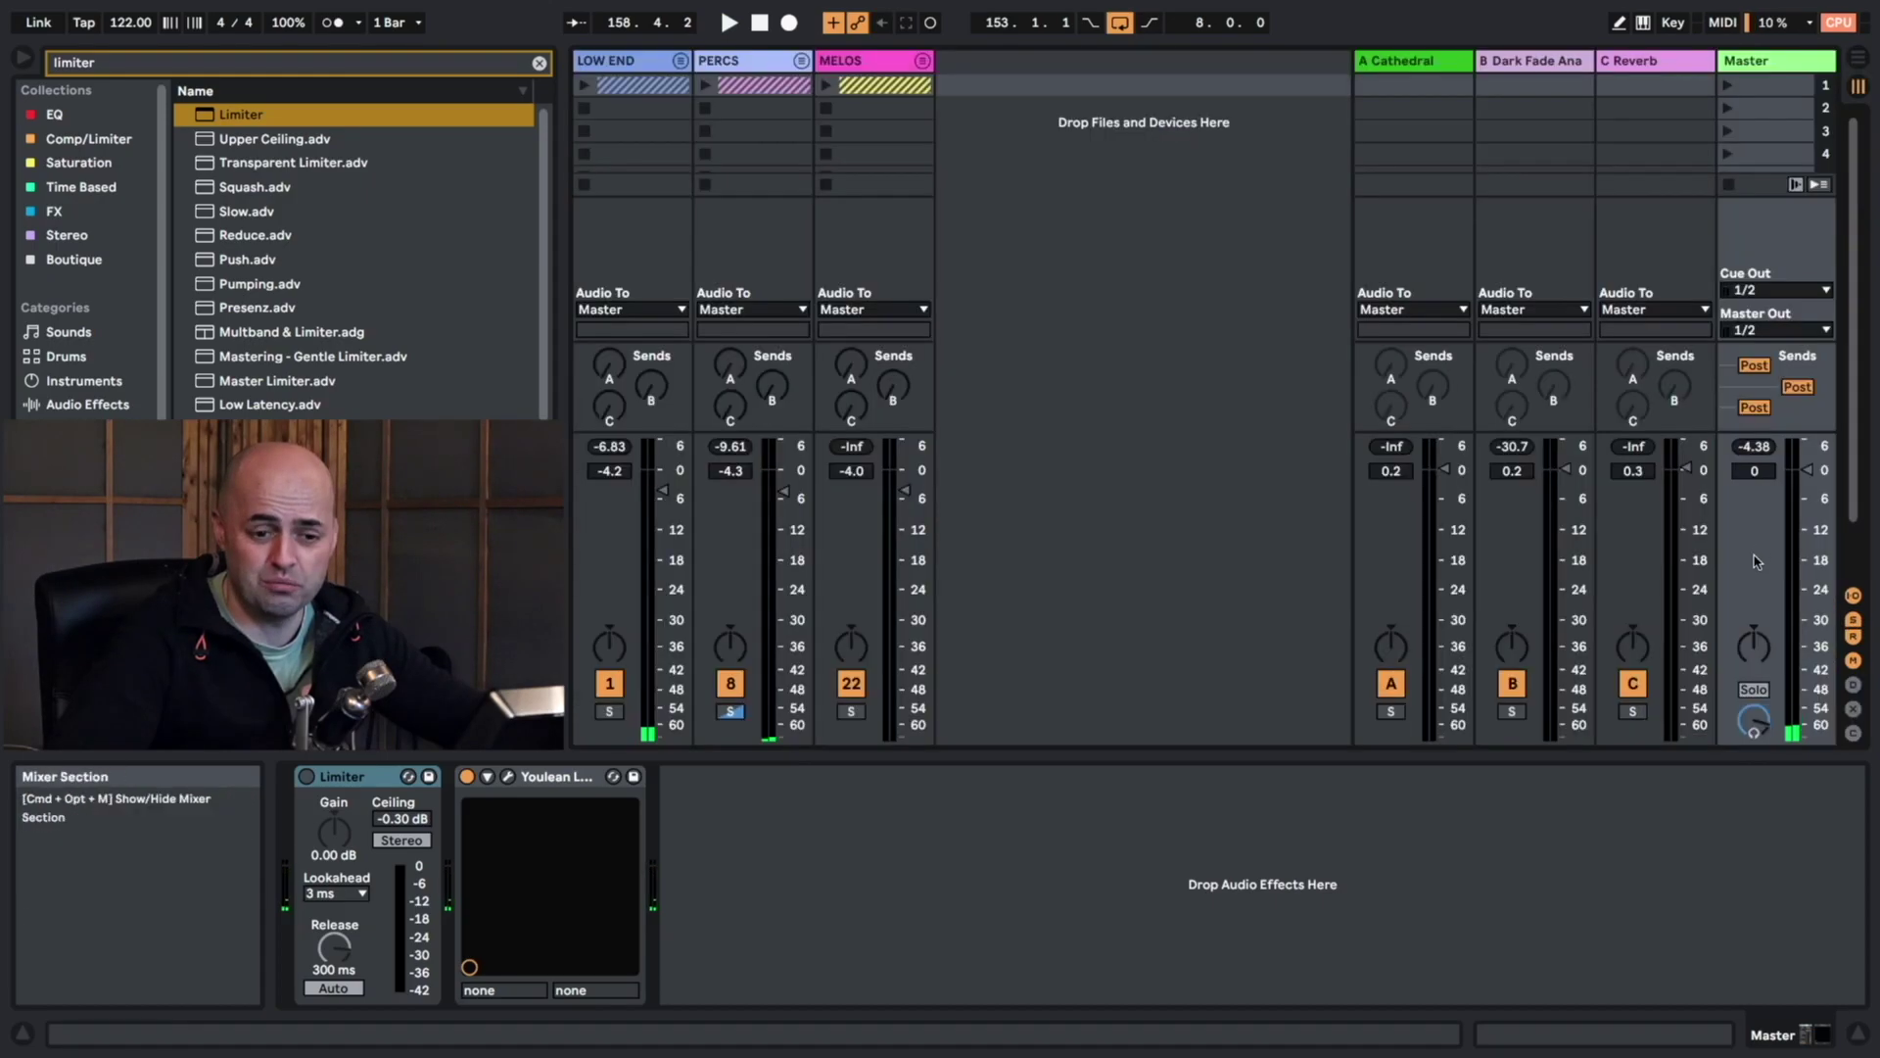
left_click_drag(1776, 430, 1768, 688)
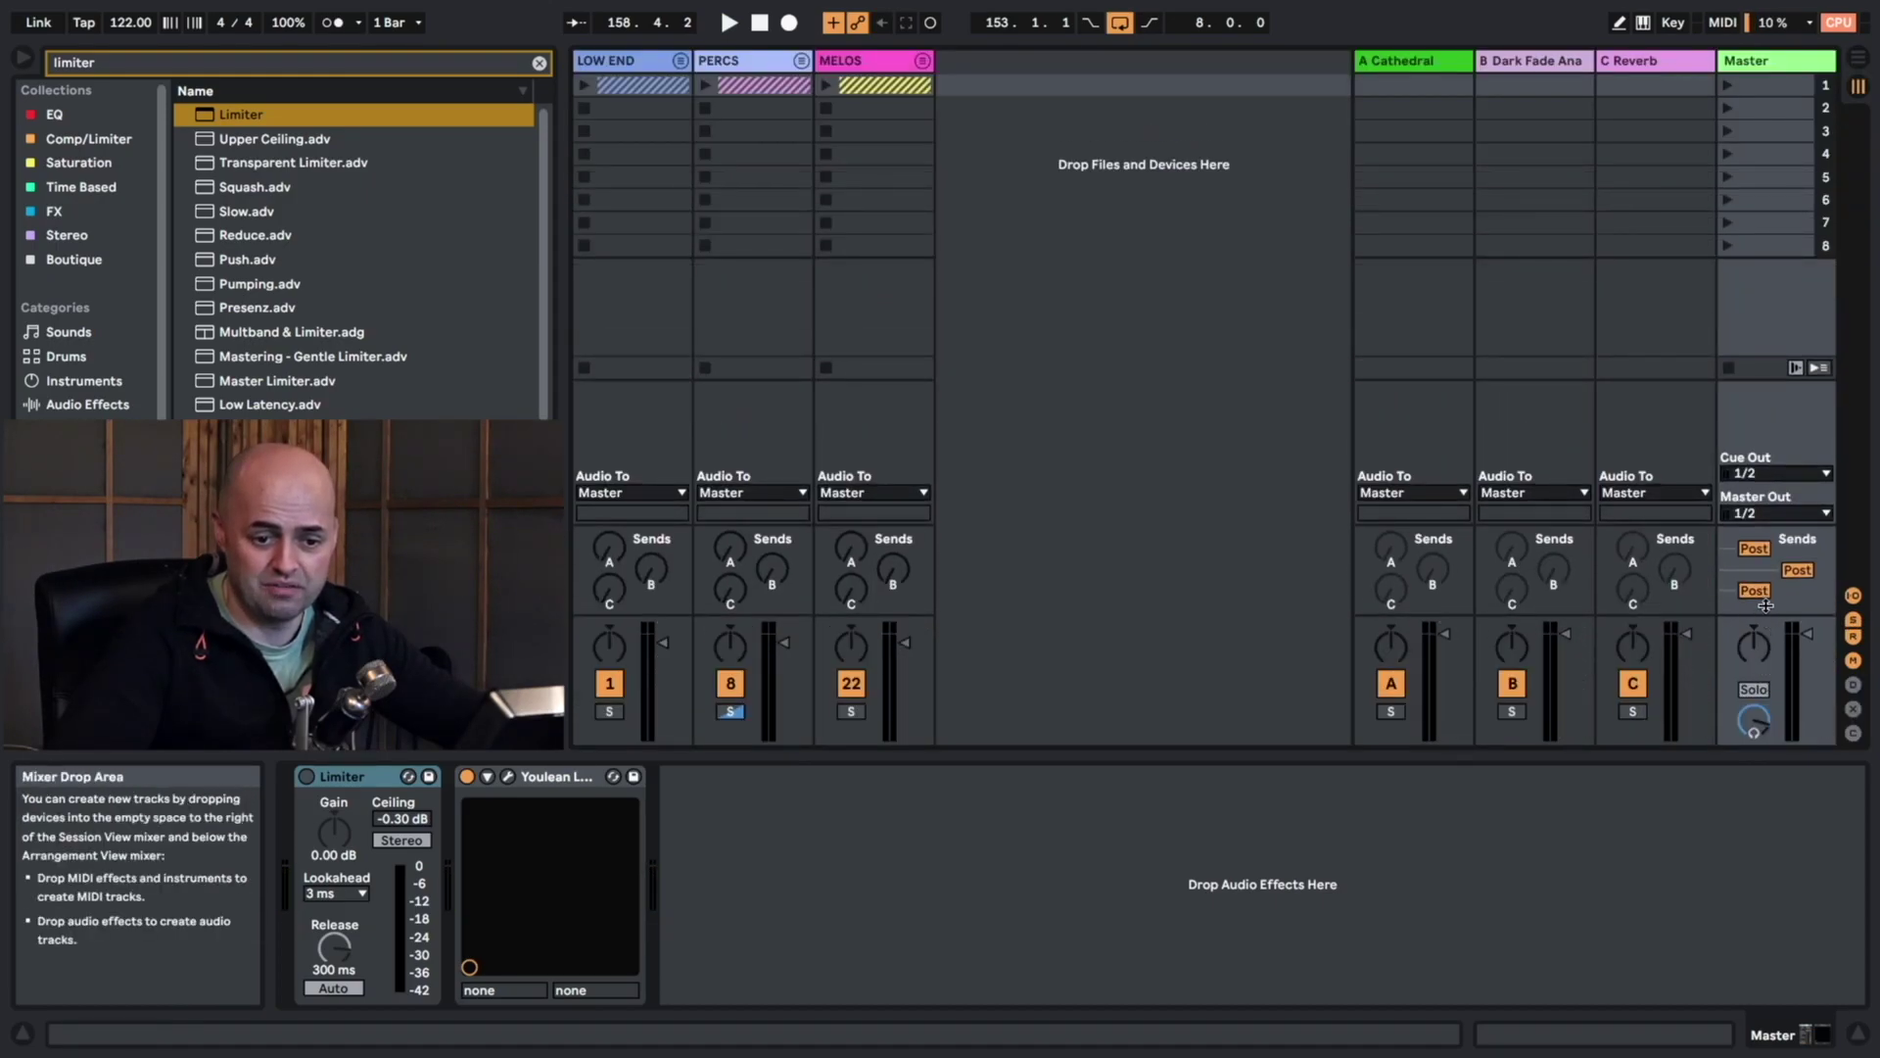
left_click_drag(1766, 611, 1744, 478)
key("space")
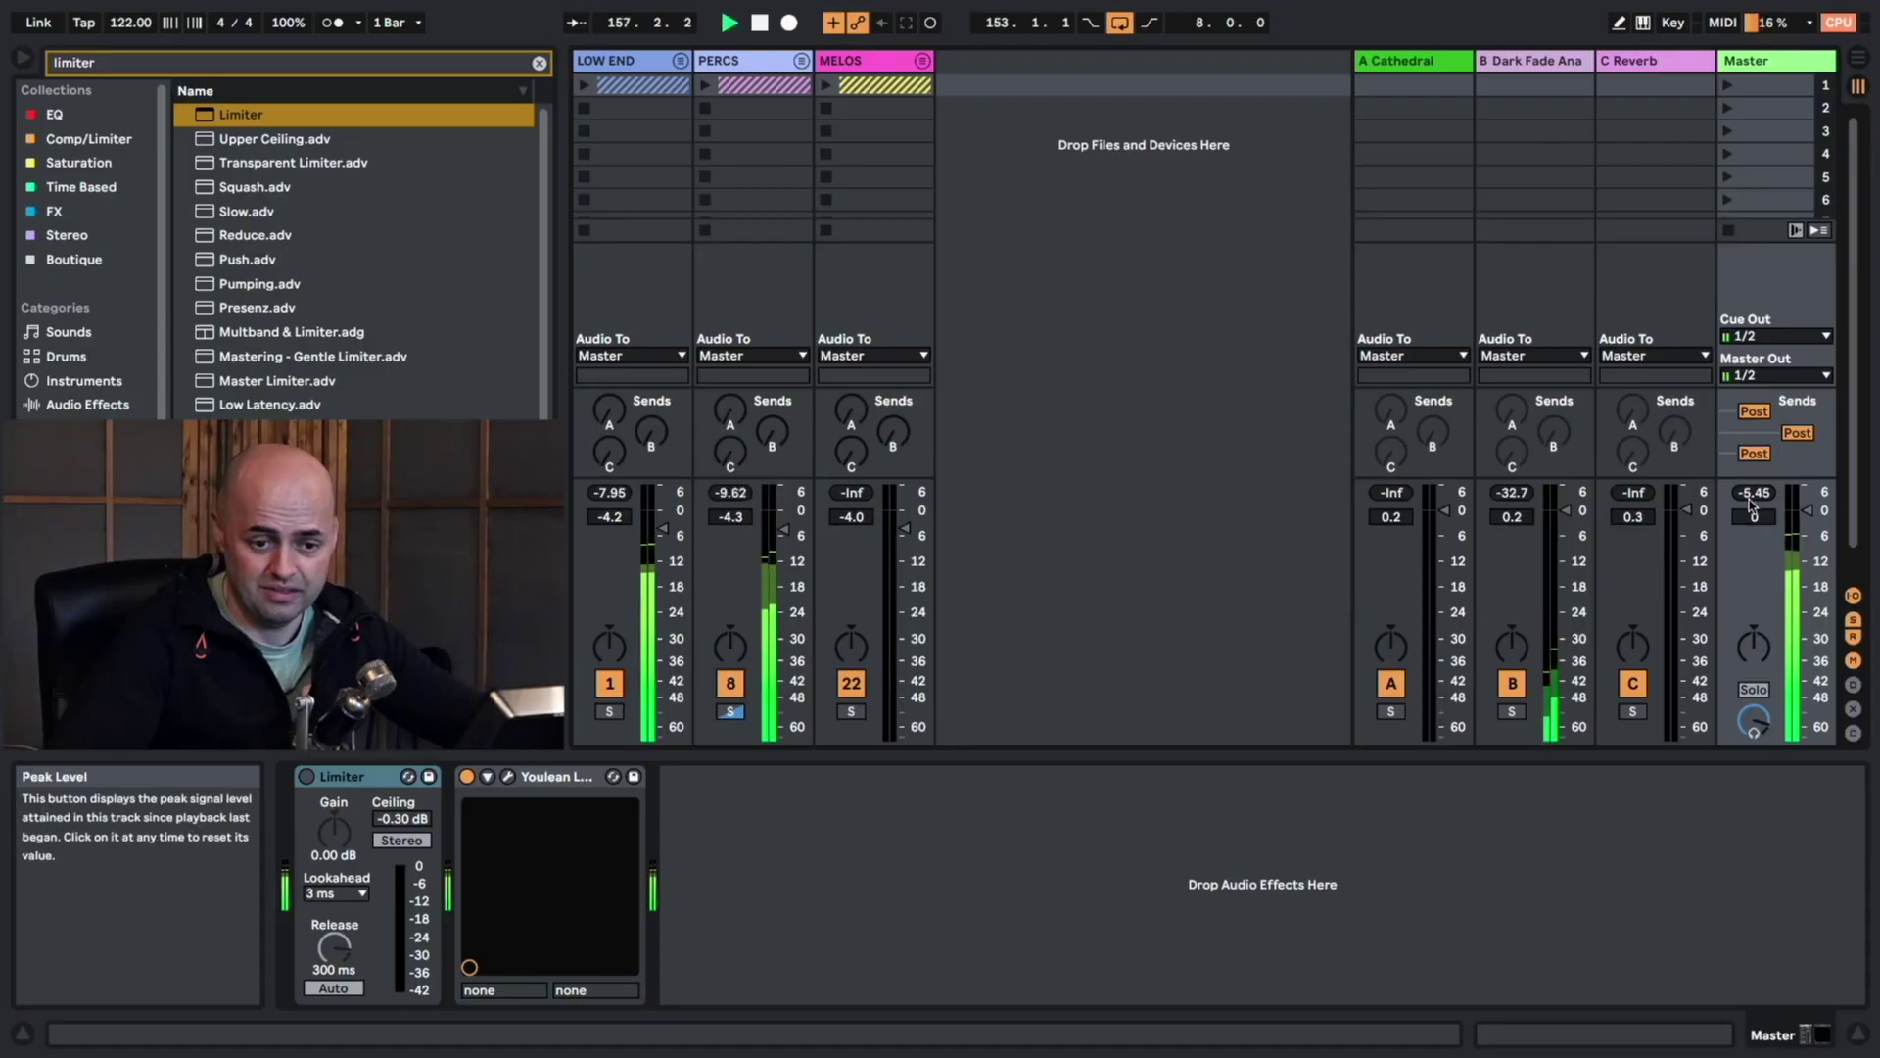
key("Tab")
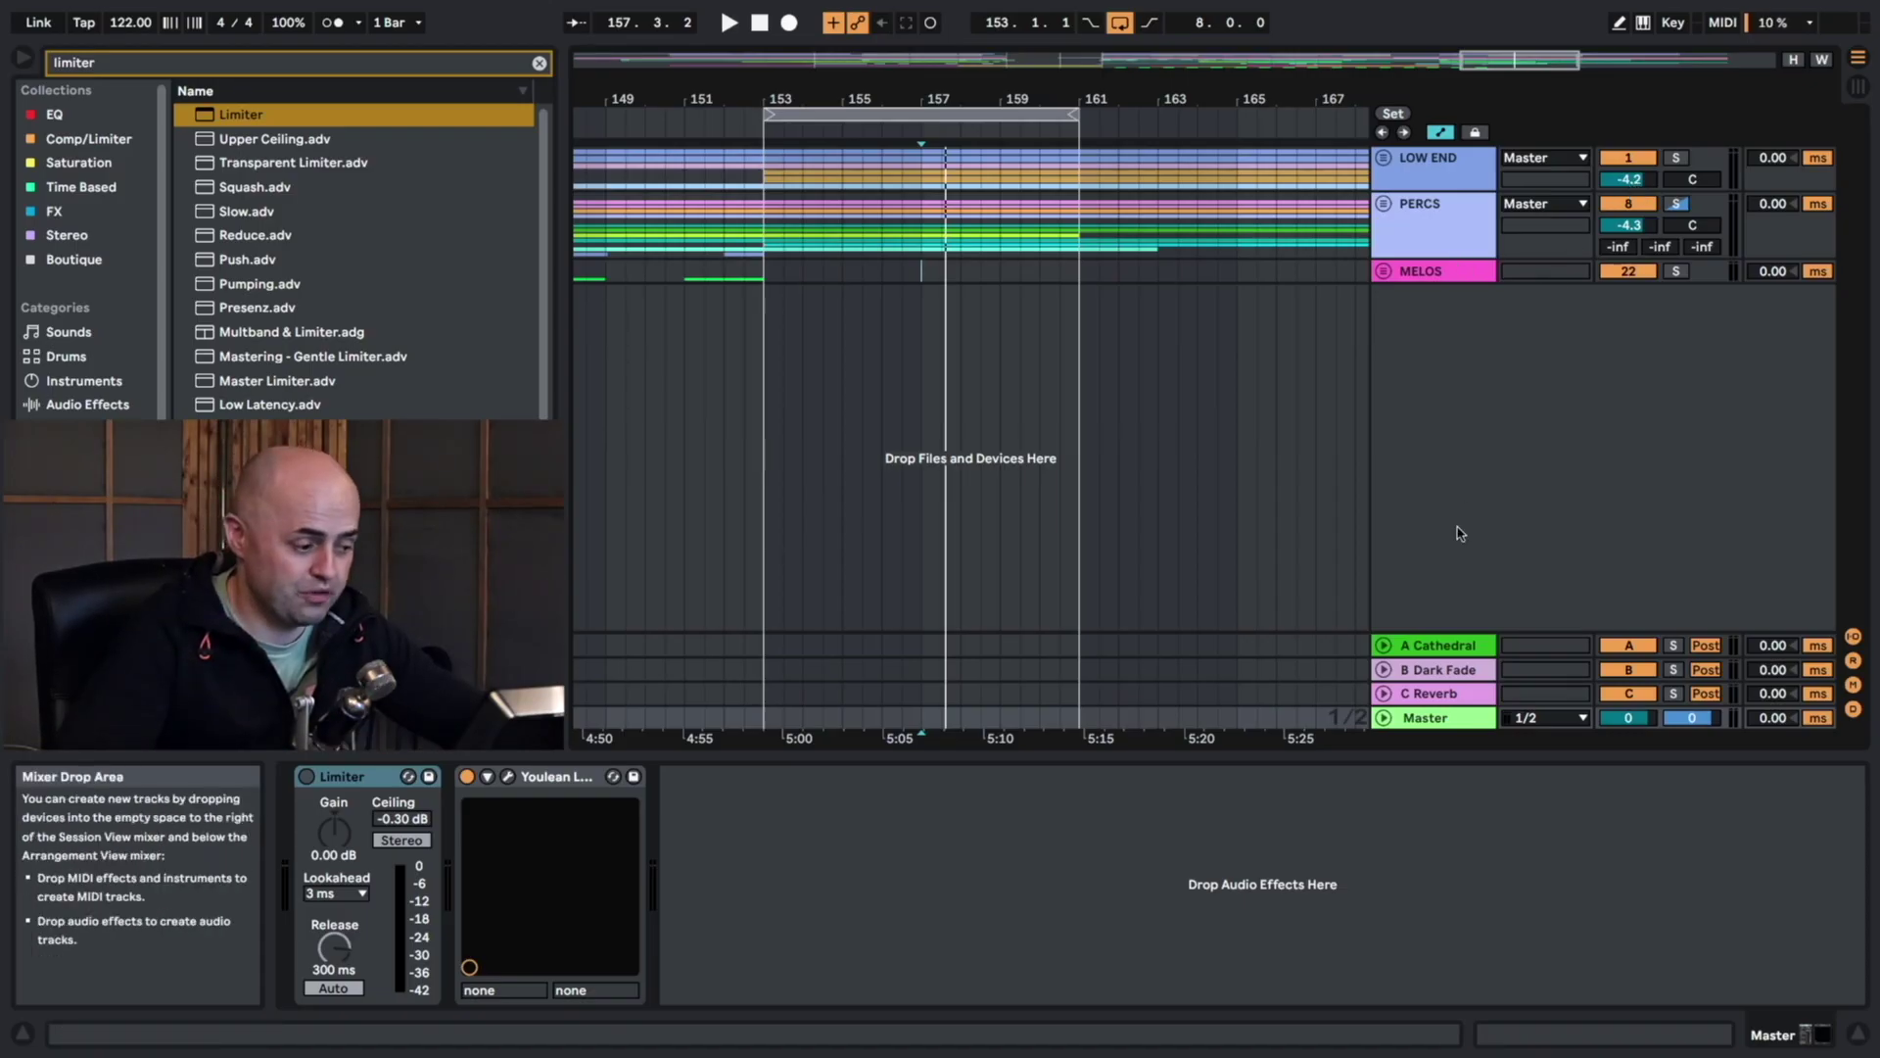
Activate the Limiter during playback and set its lookahead to 6 ms and its ceiling to -1.00 dB.
key("space")
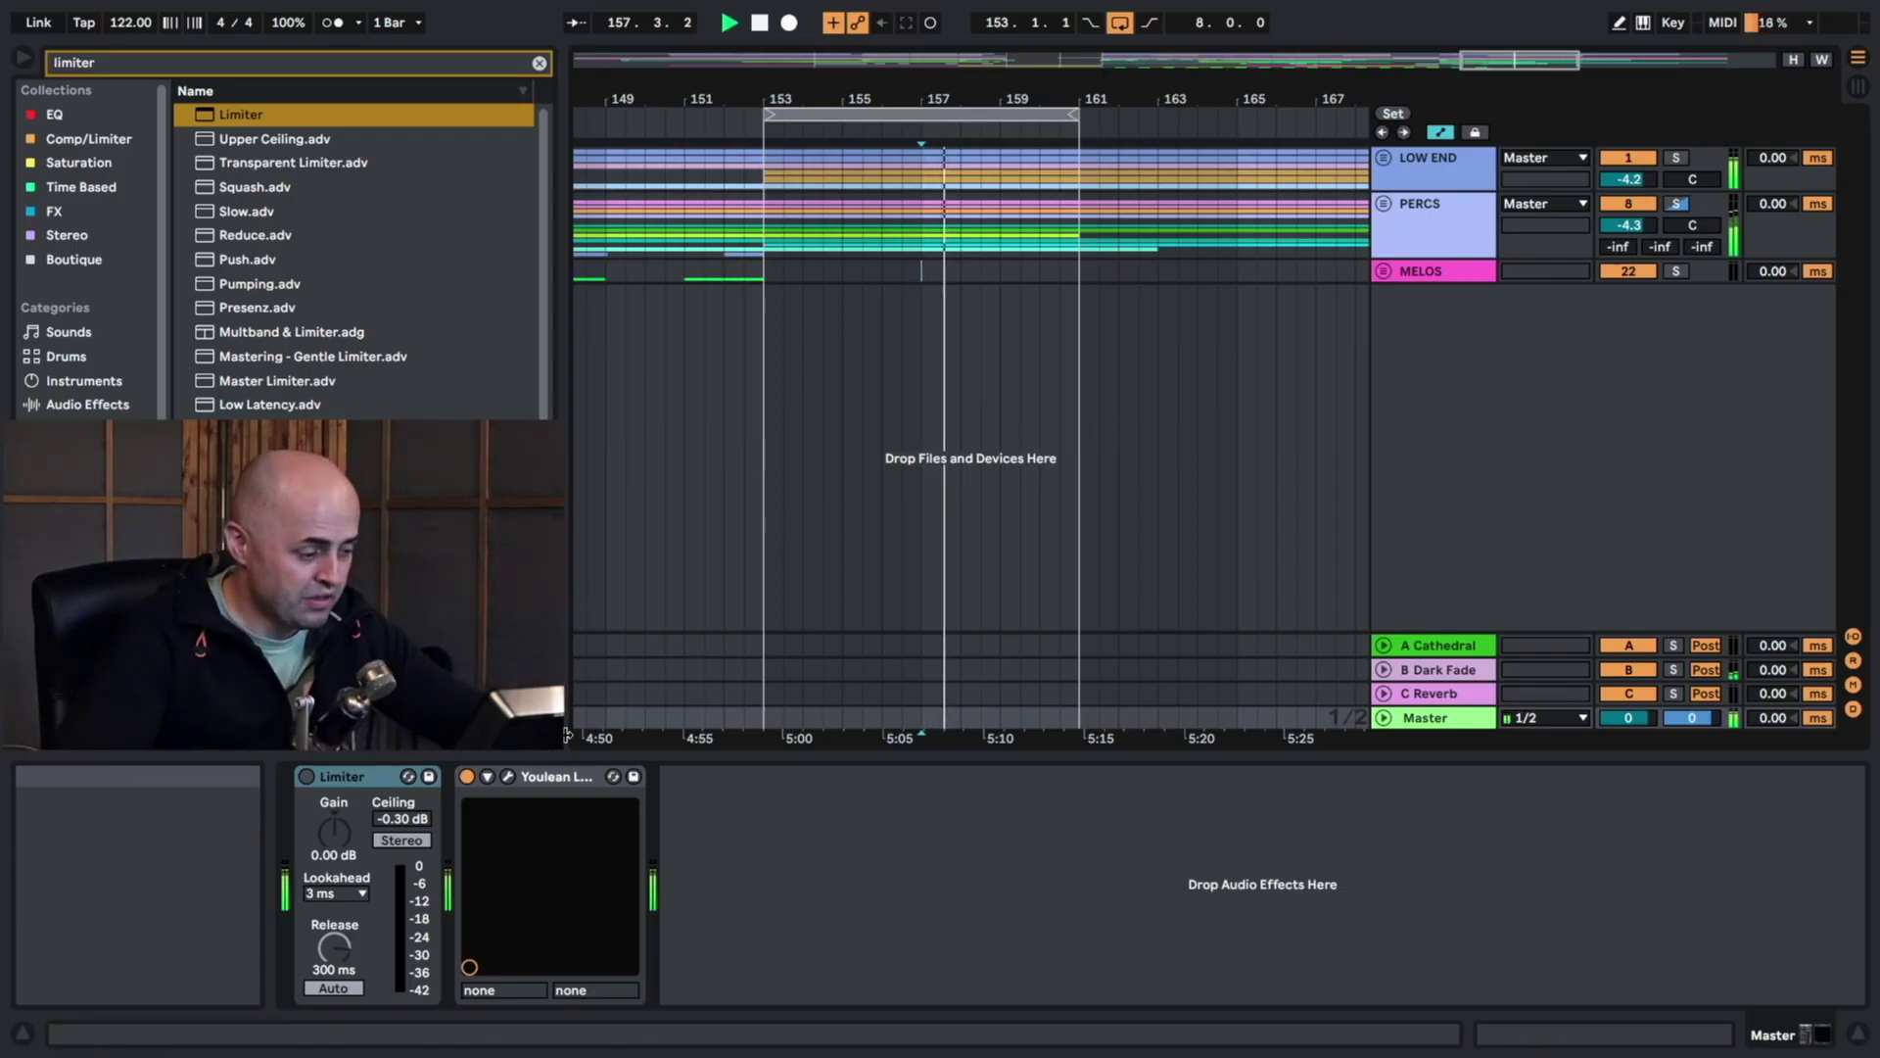
left_click(307, 776)
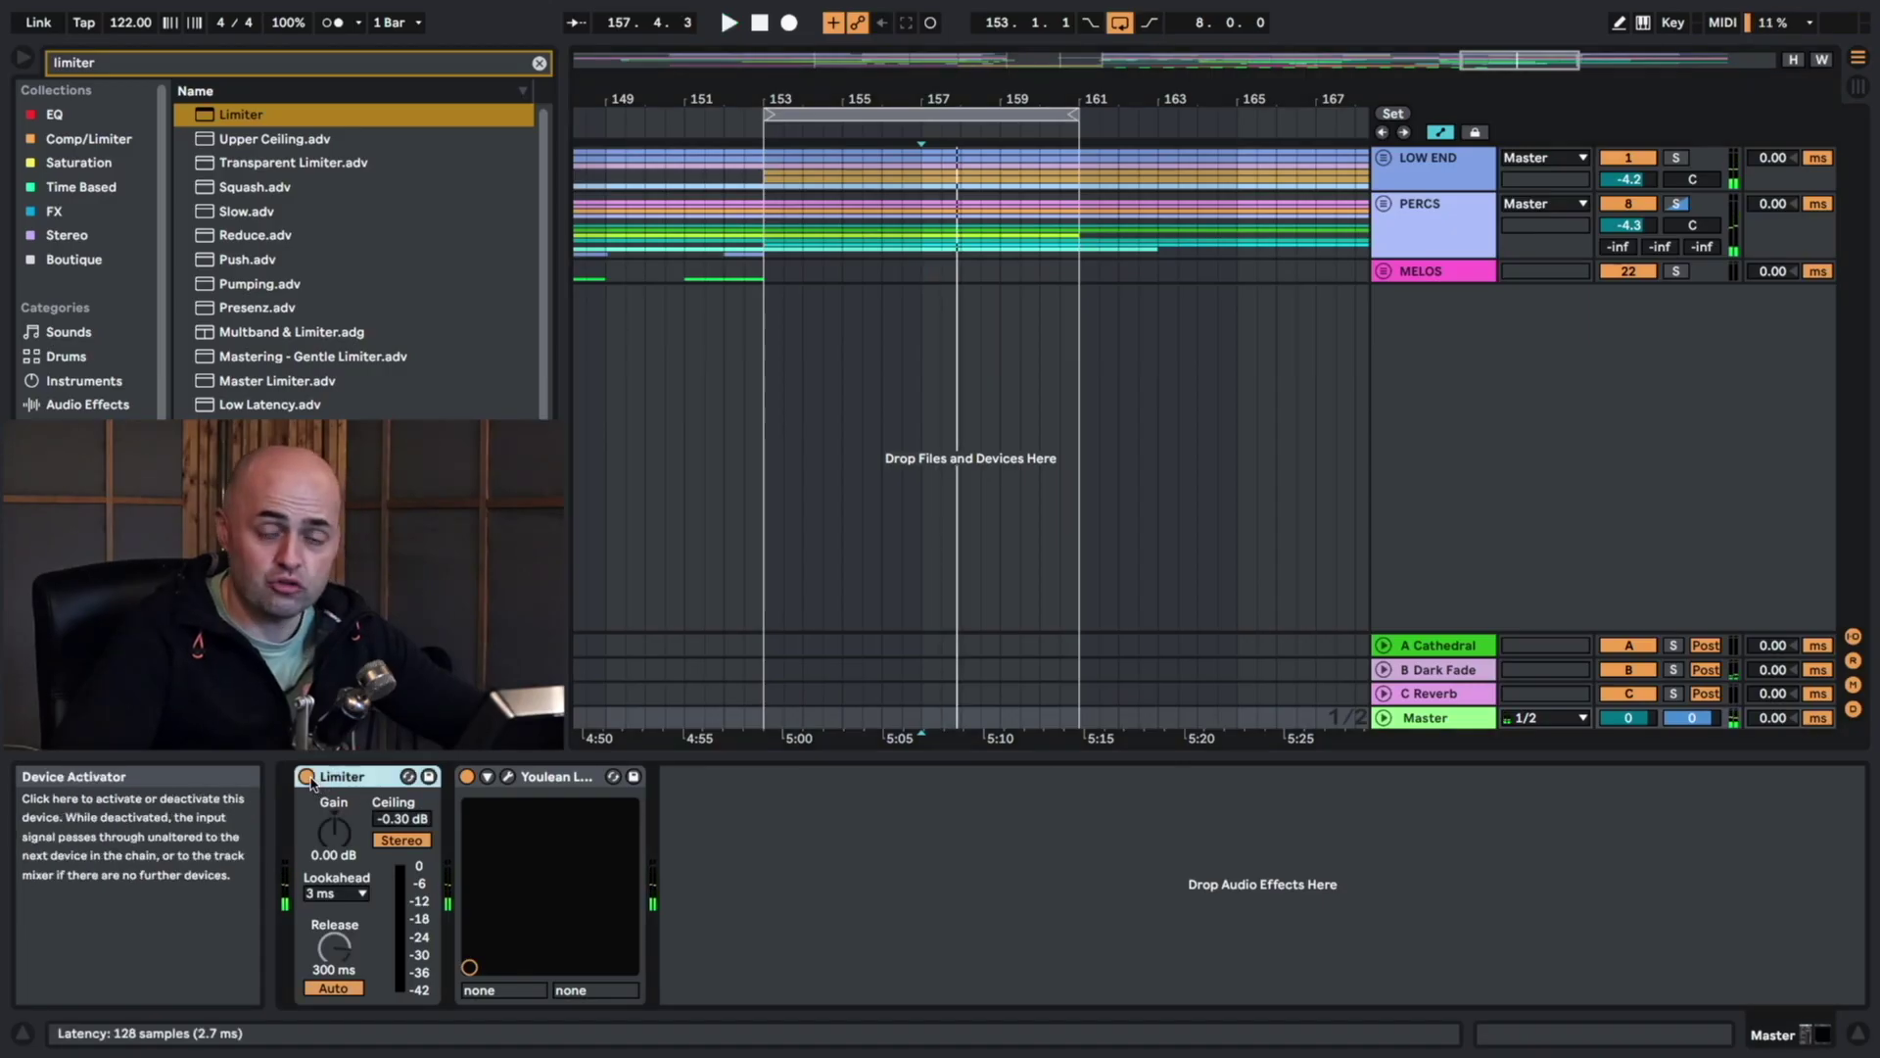
left_click(333, 831)
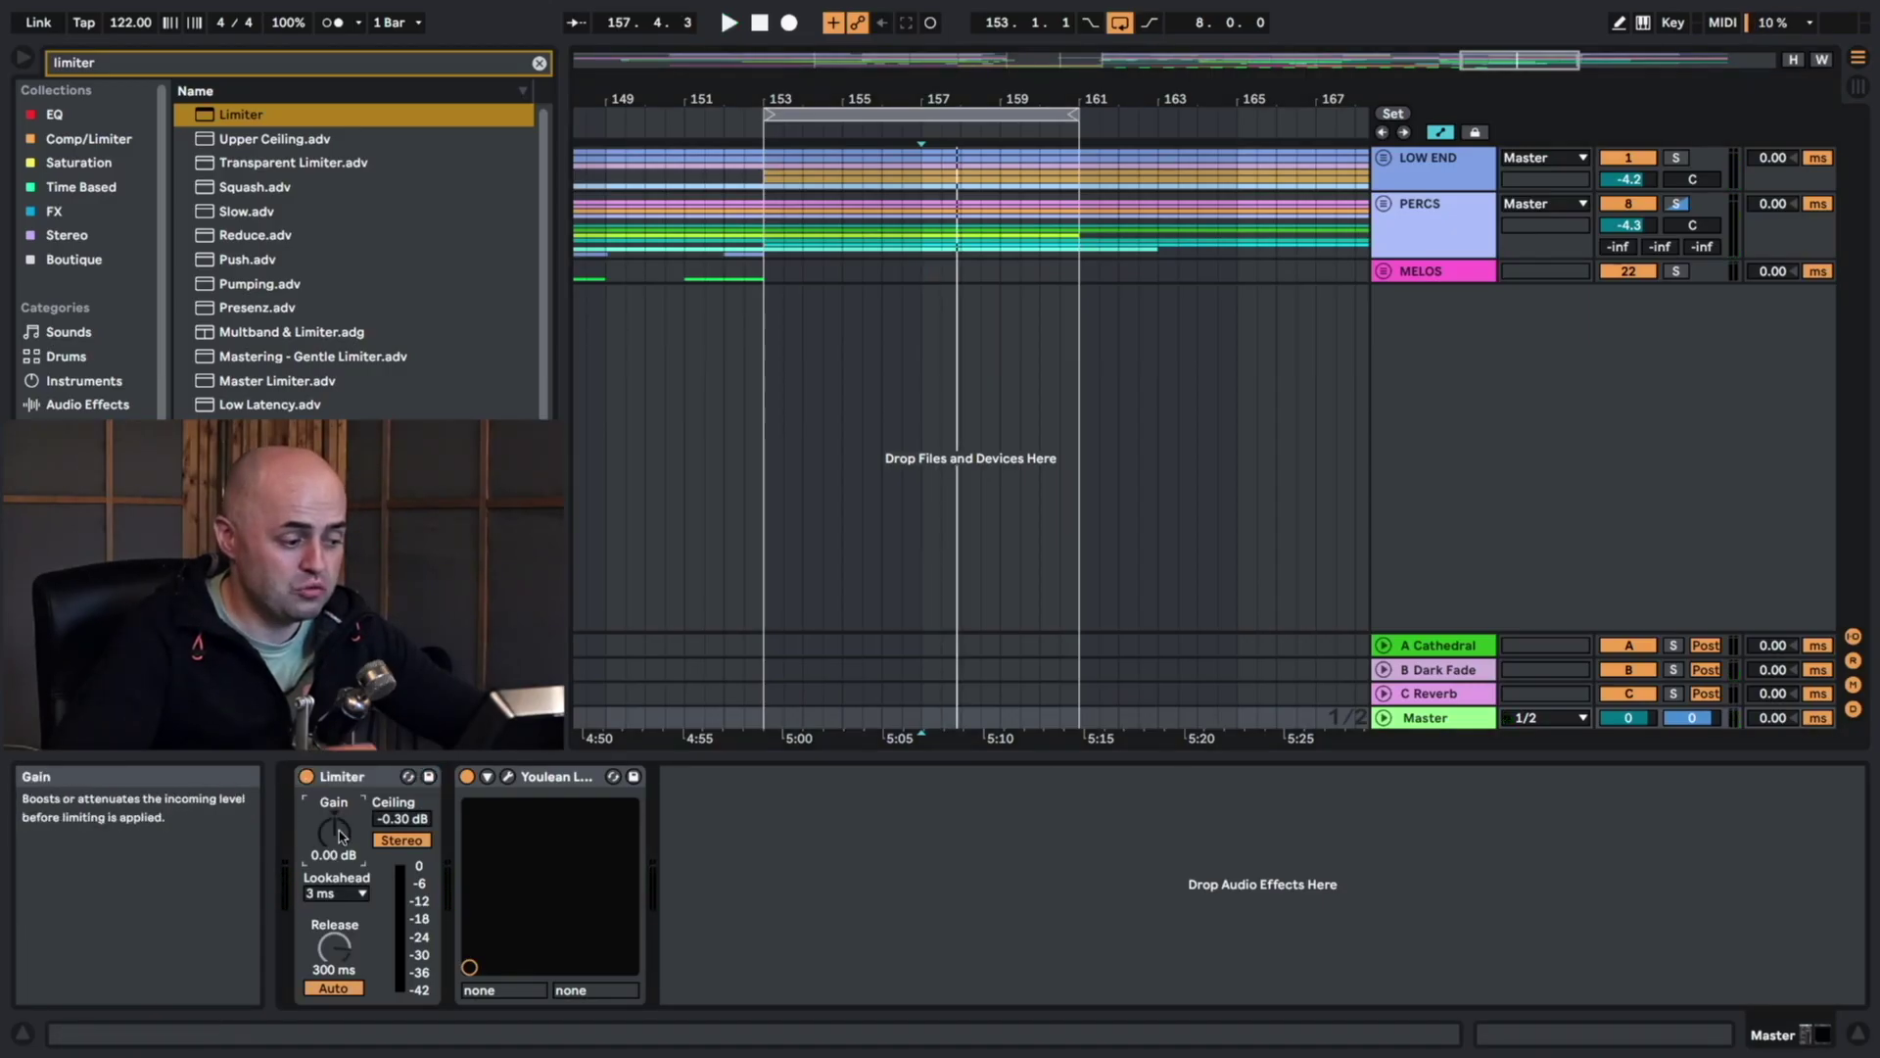
left_click(336, 893)
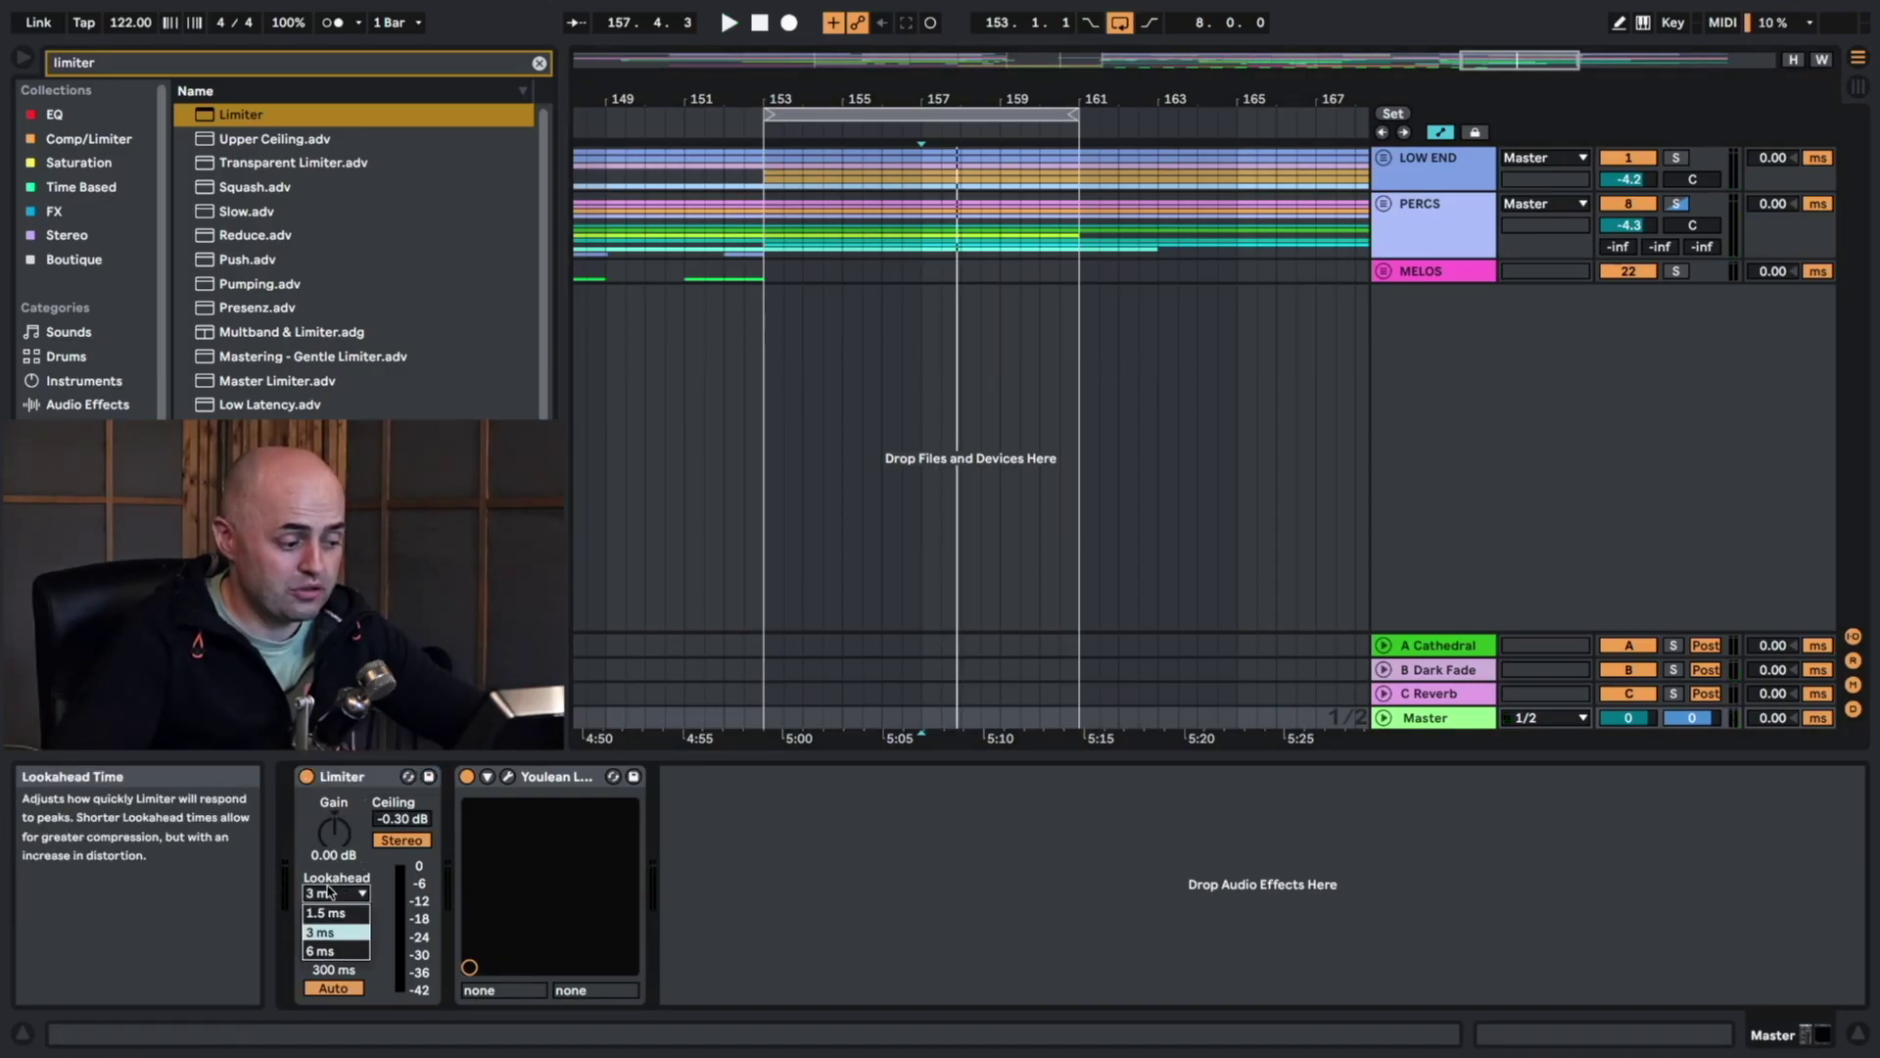
left_click(323, 952)
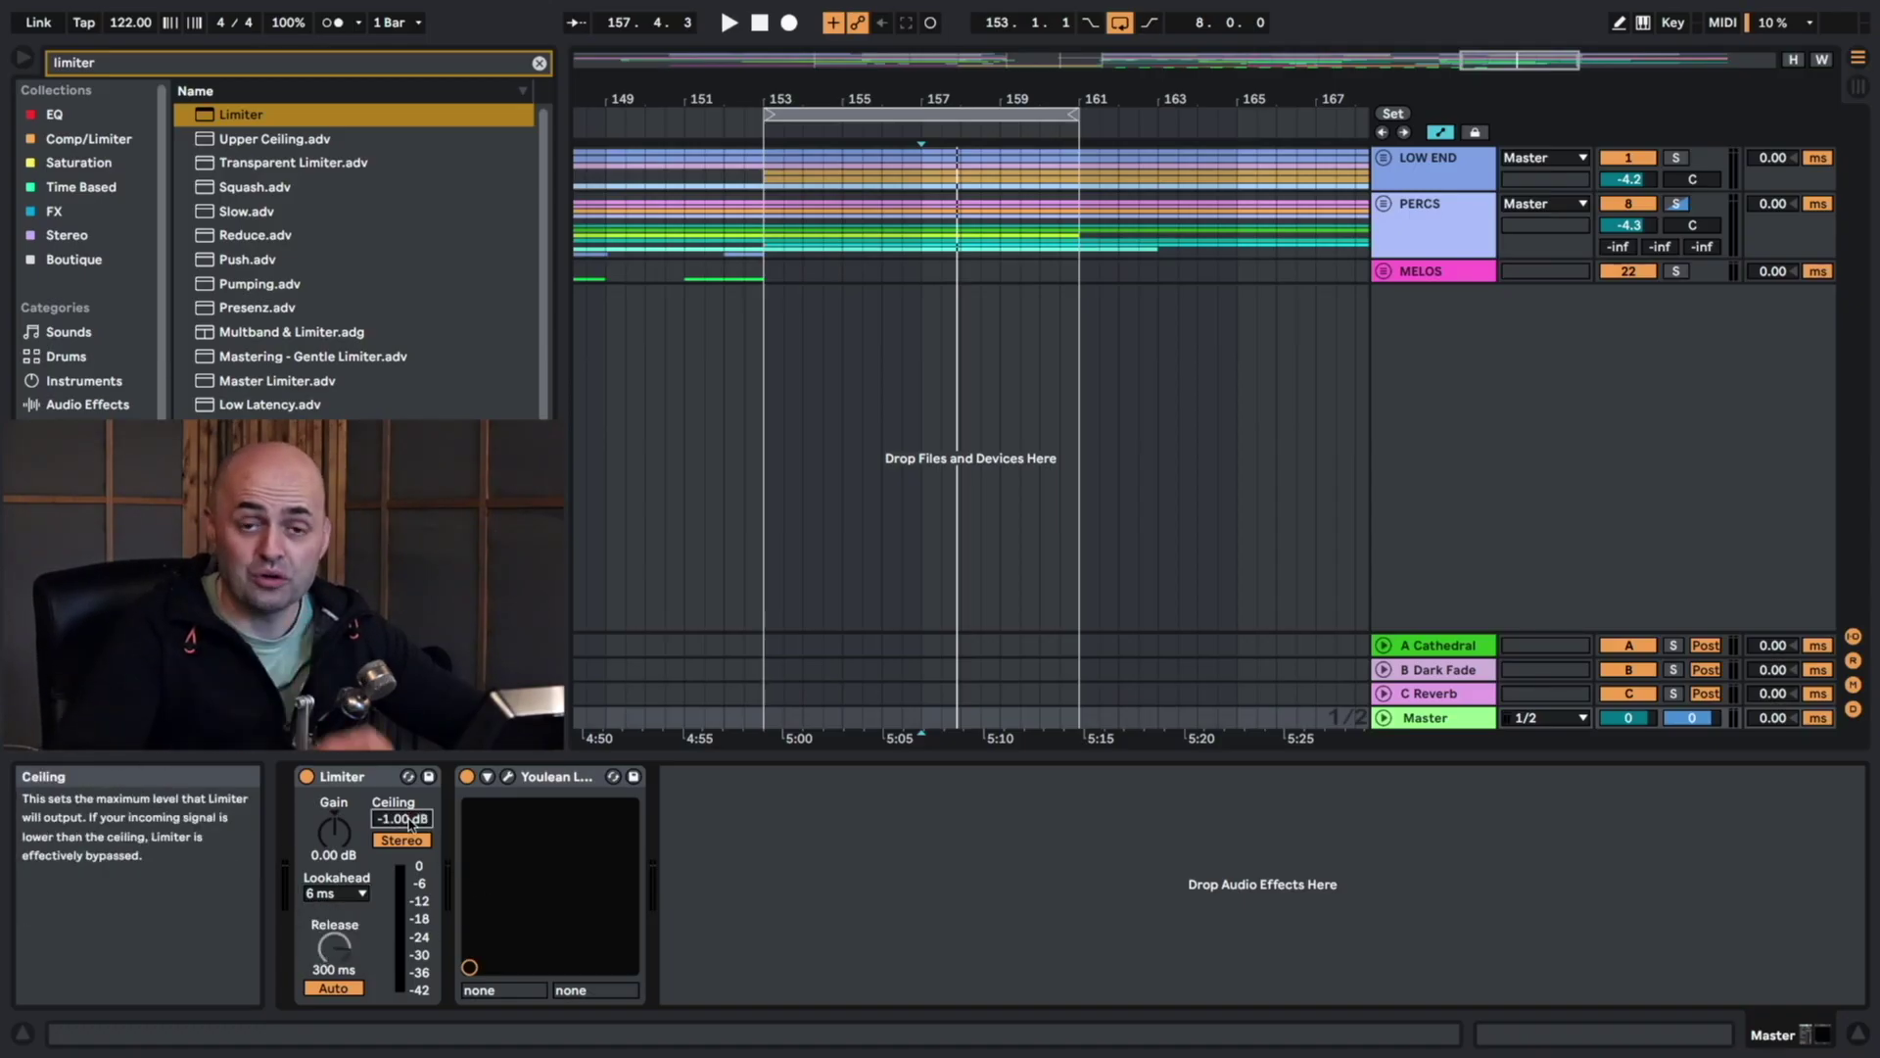
Try the Limiter with 1.5 ms lookahead and a -21.0 dB ceiling, comparing playback with the device bypassed and active.
left_click_drag(333, 832, 333, 812)
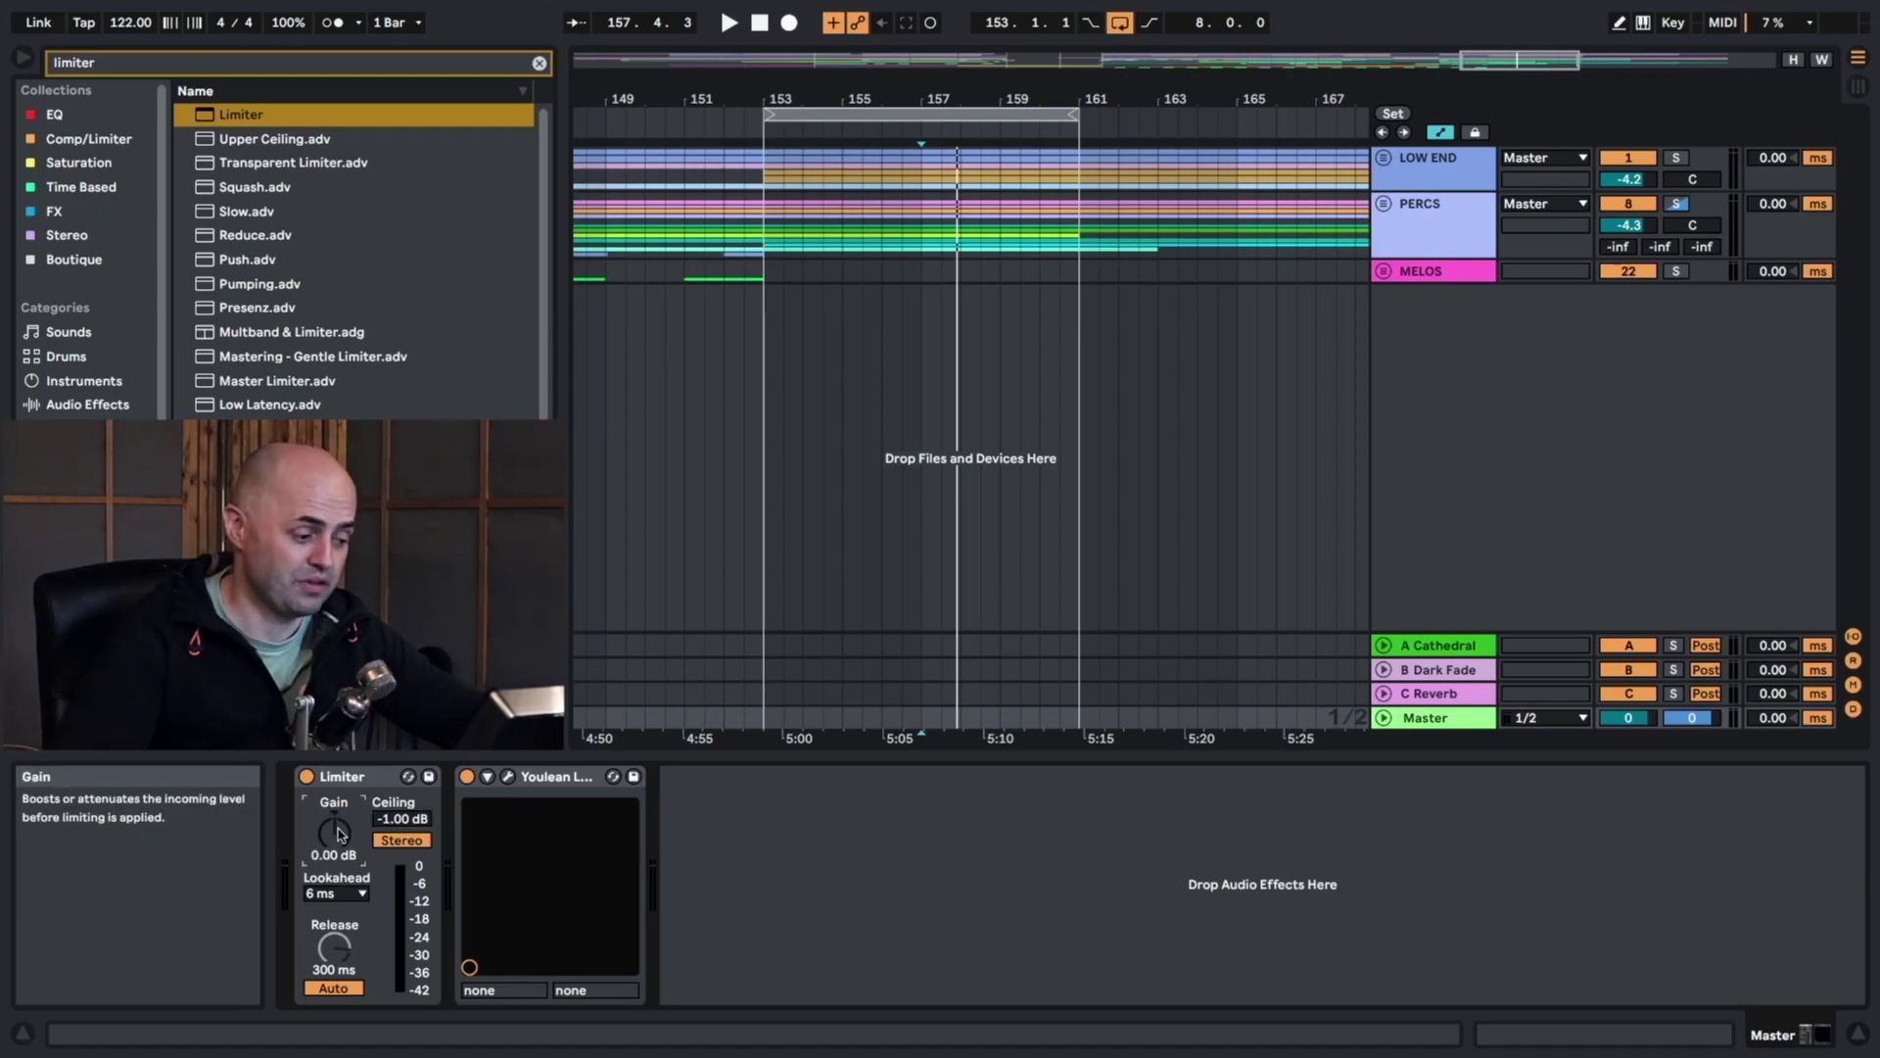
left_click(336, 893)
left_click(337, 909)
mouse_move(407, 817)
left_mouse_down()
mouse_move(407, 872)
mouse_move(405, 811)
left_mouse_up()
key("space")
left_click(307, 777)
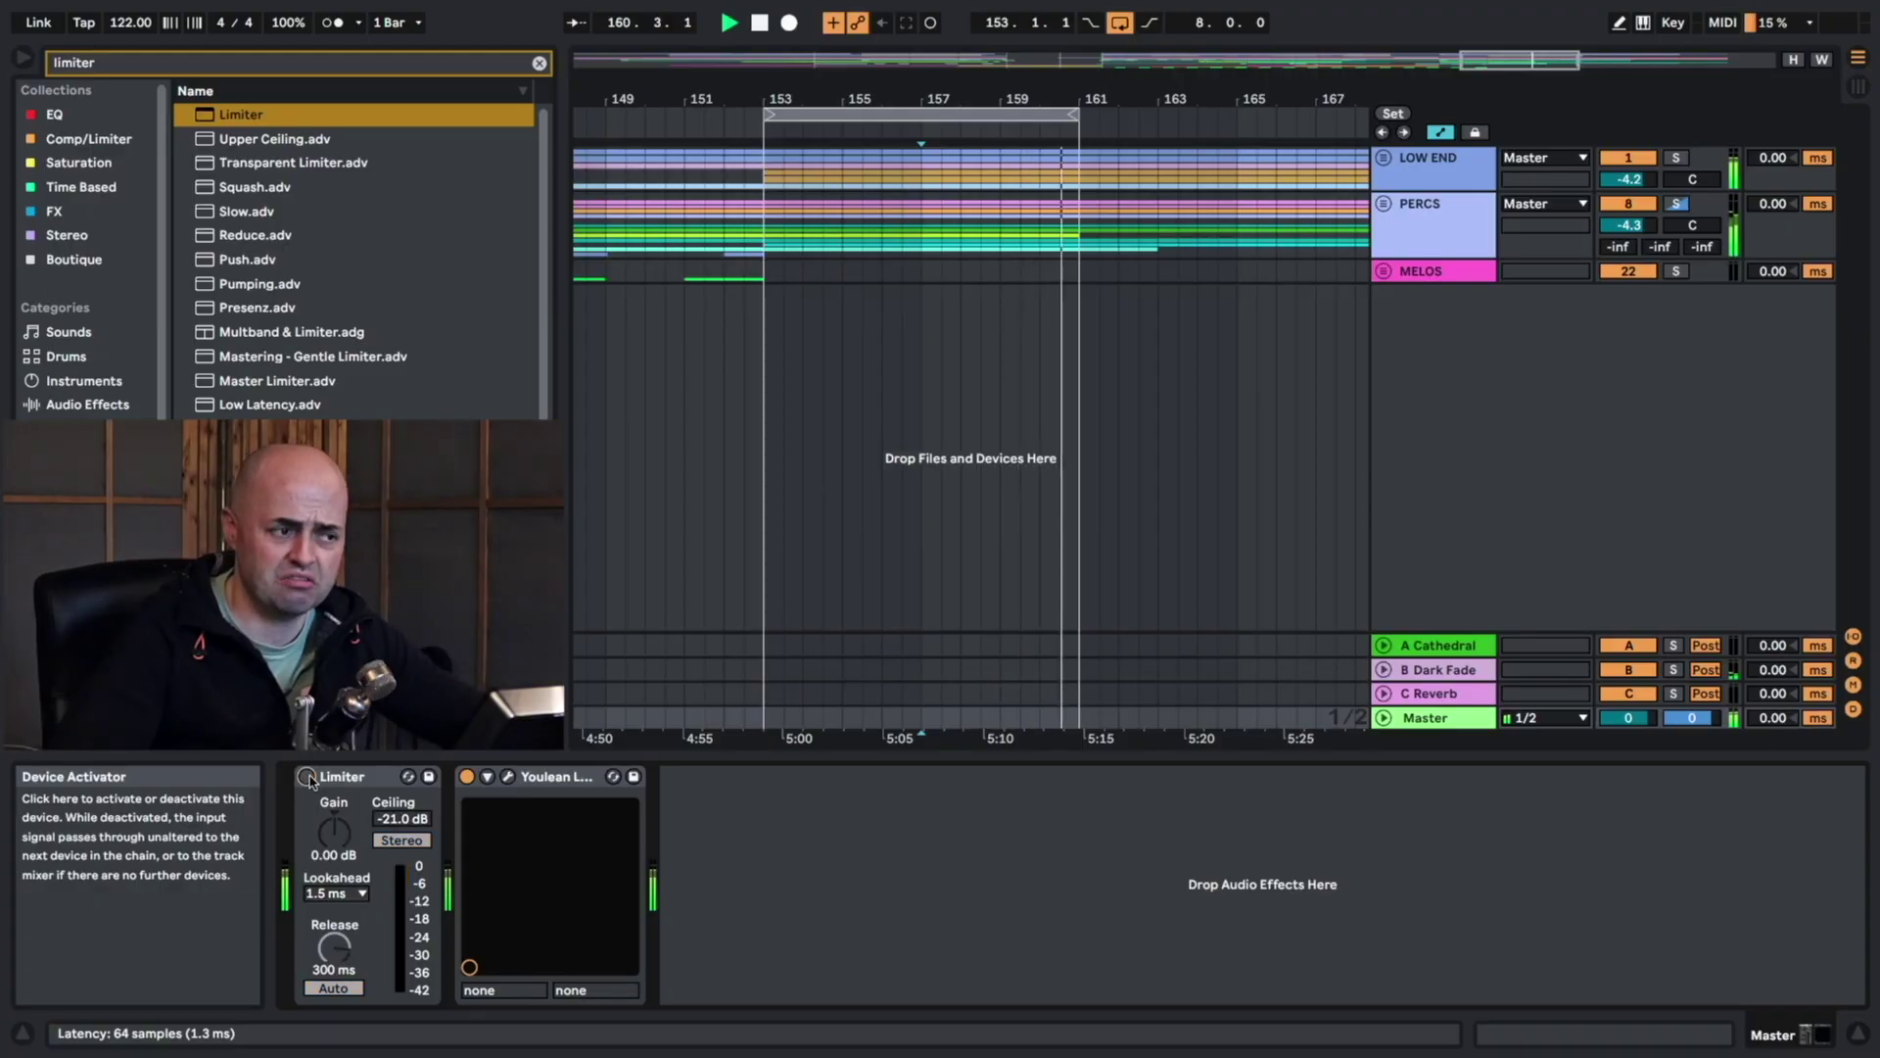
left_click(307, 777)
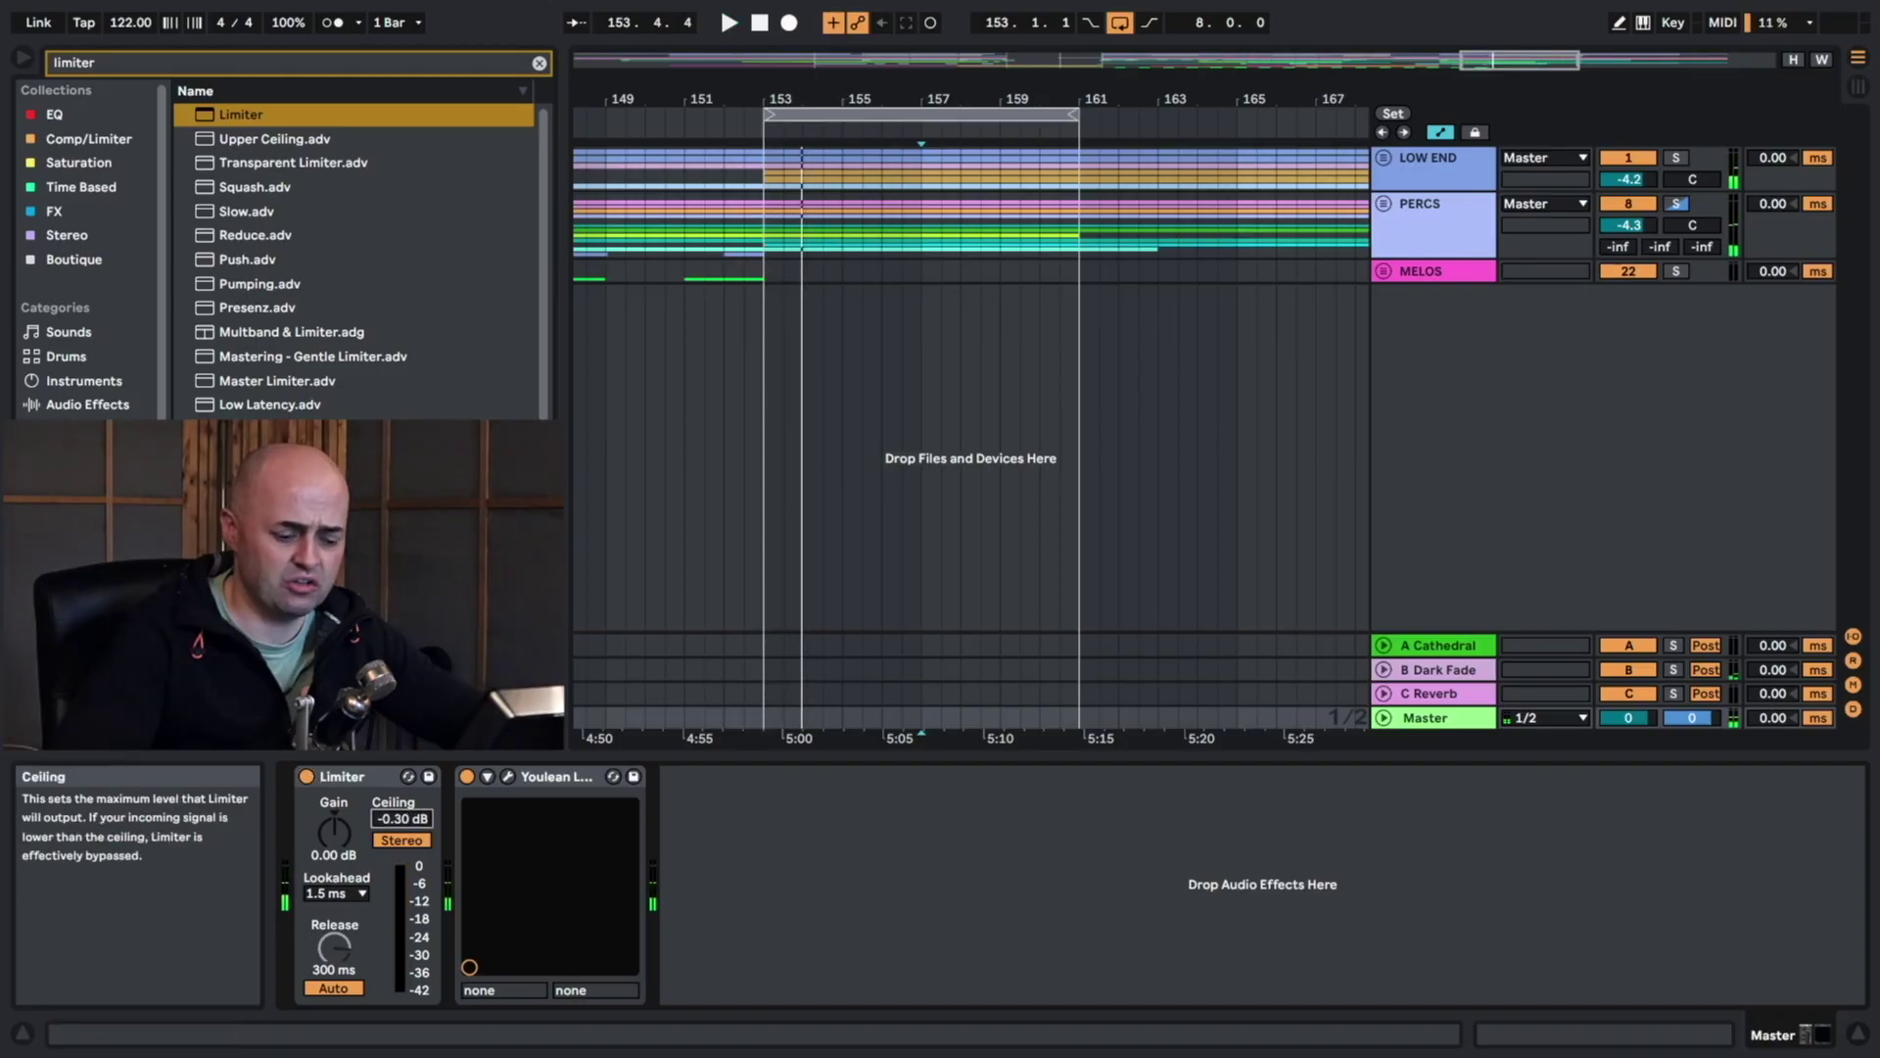
Set the Limiter's lookahead to 6 ms, ceiling to -1.00 dB and gain to 9.50 dB while auditioning the loop.
left_click(336, 893)
left_click(338, 945)
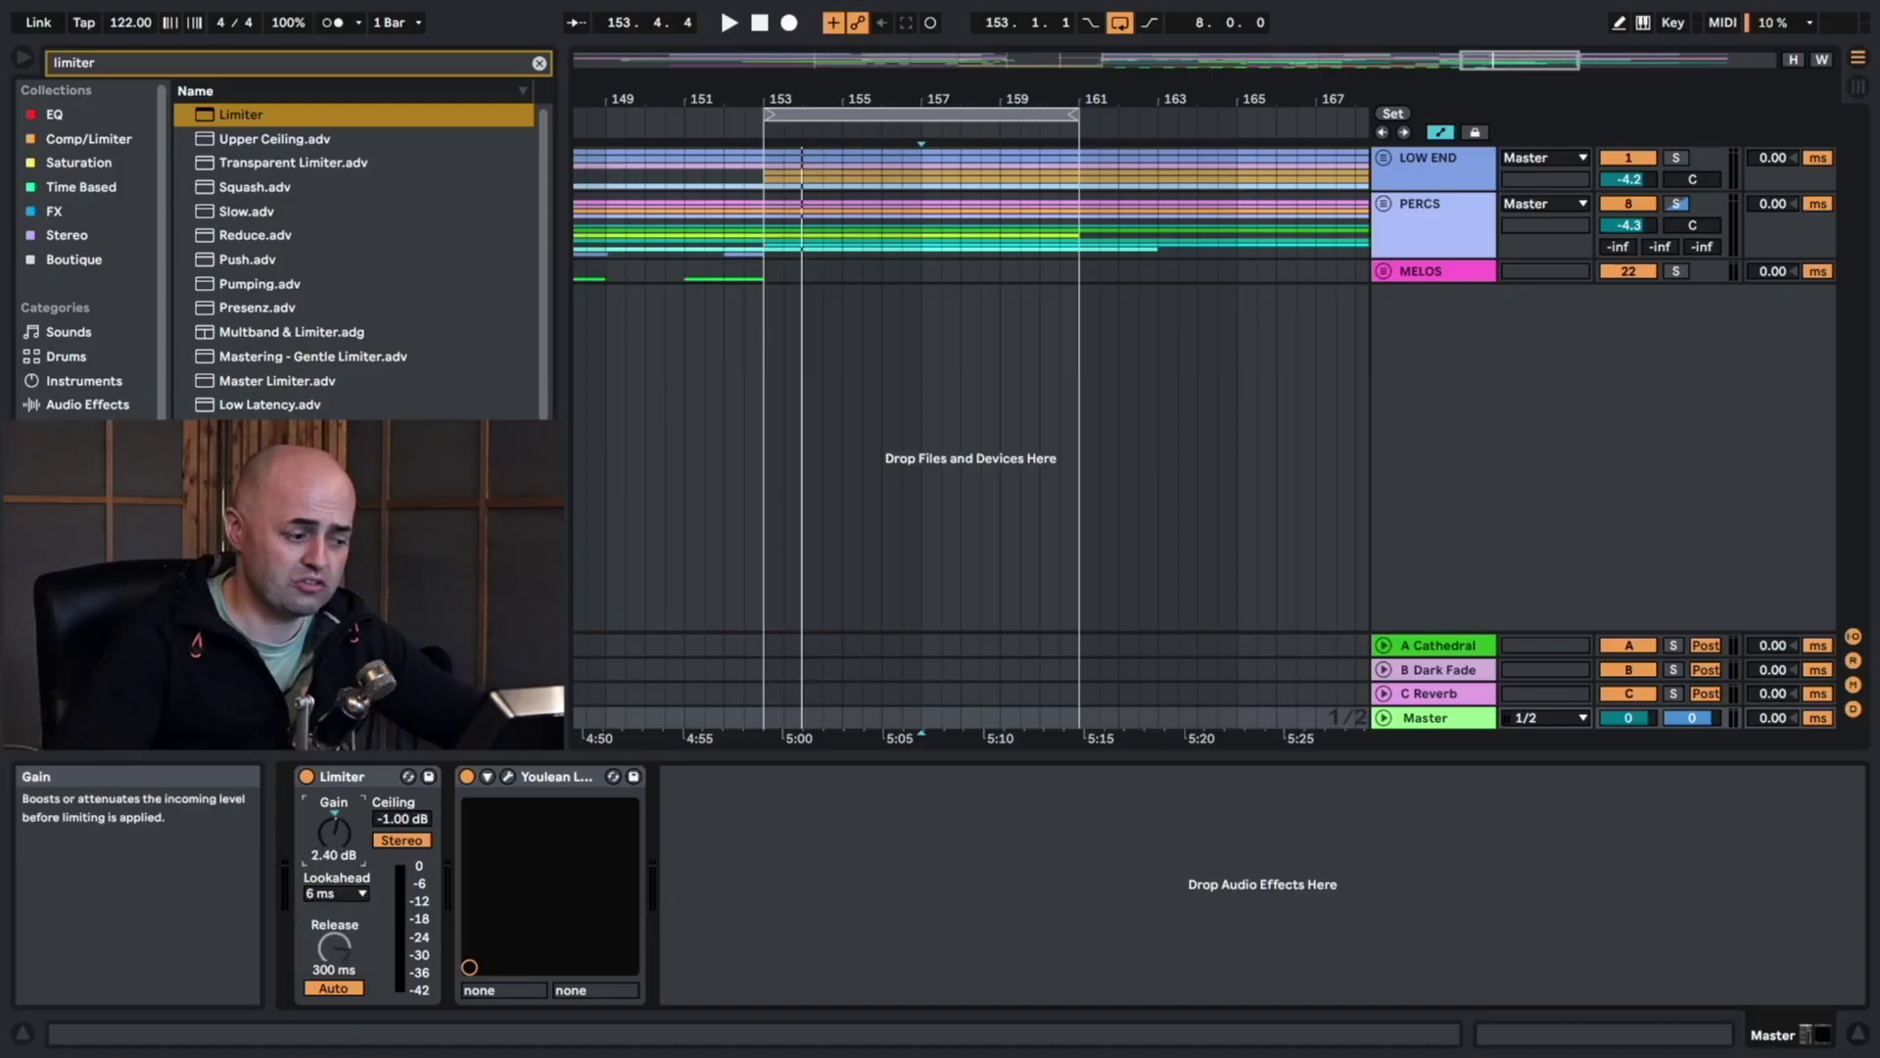
left_click_drag(342, 842, 342, 834)
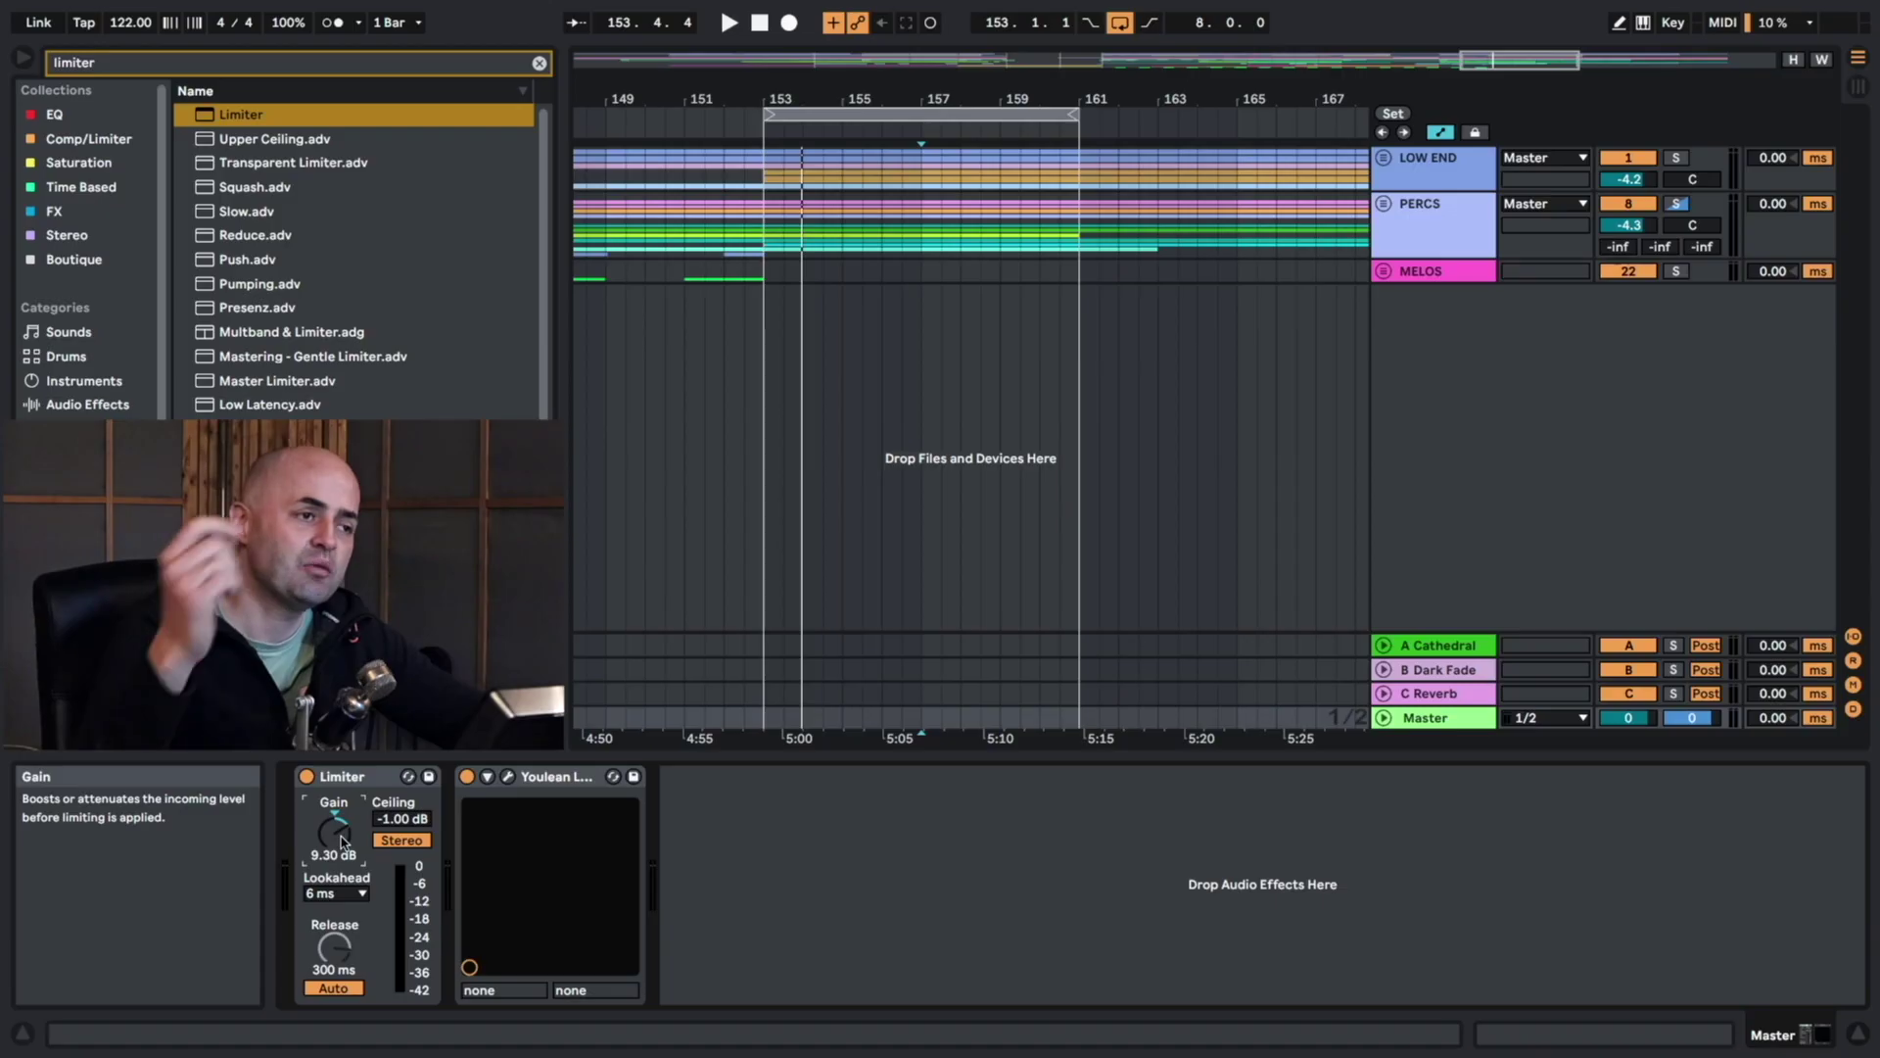
key("space")
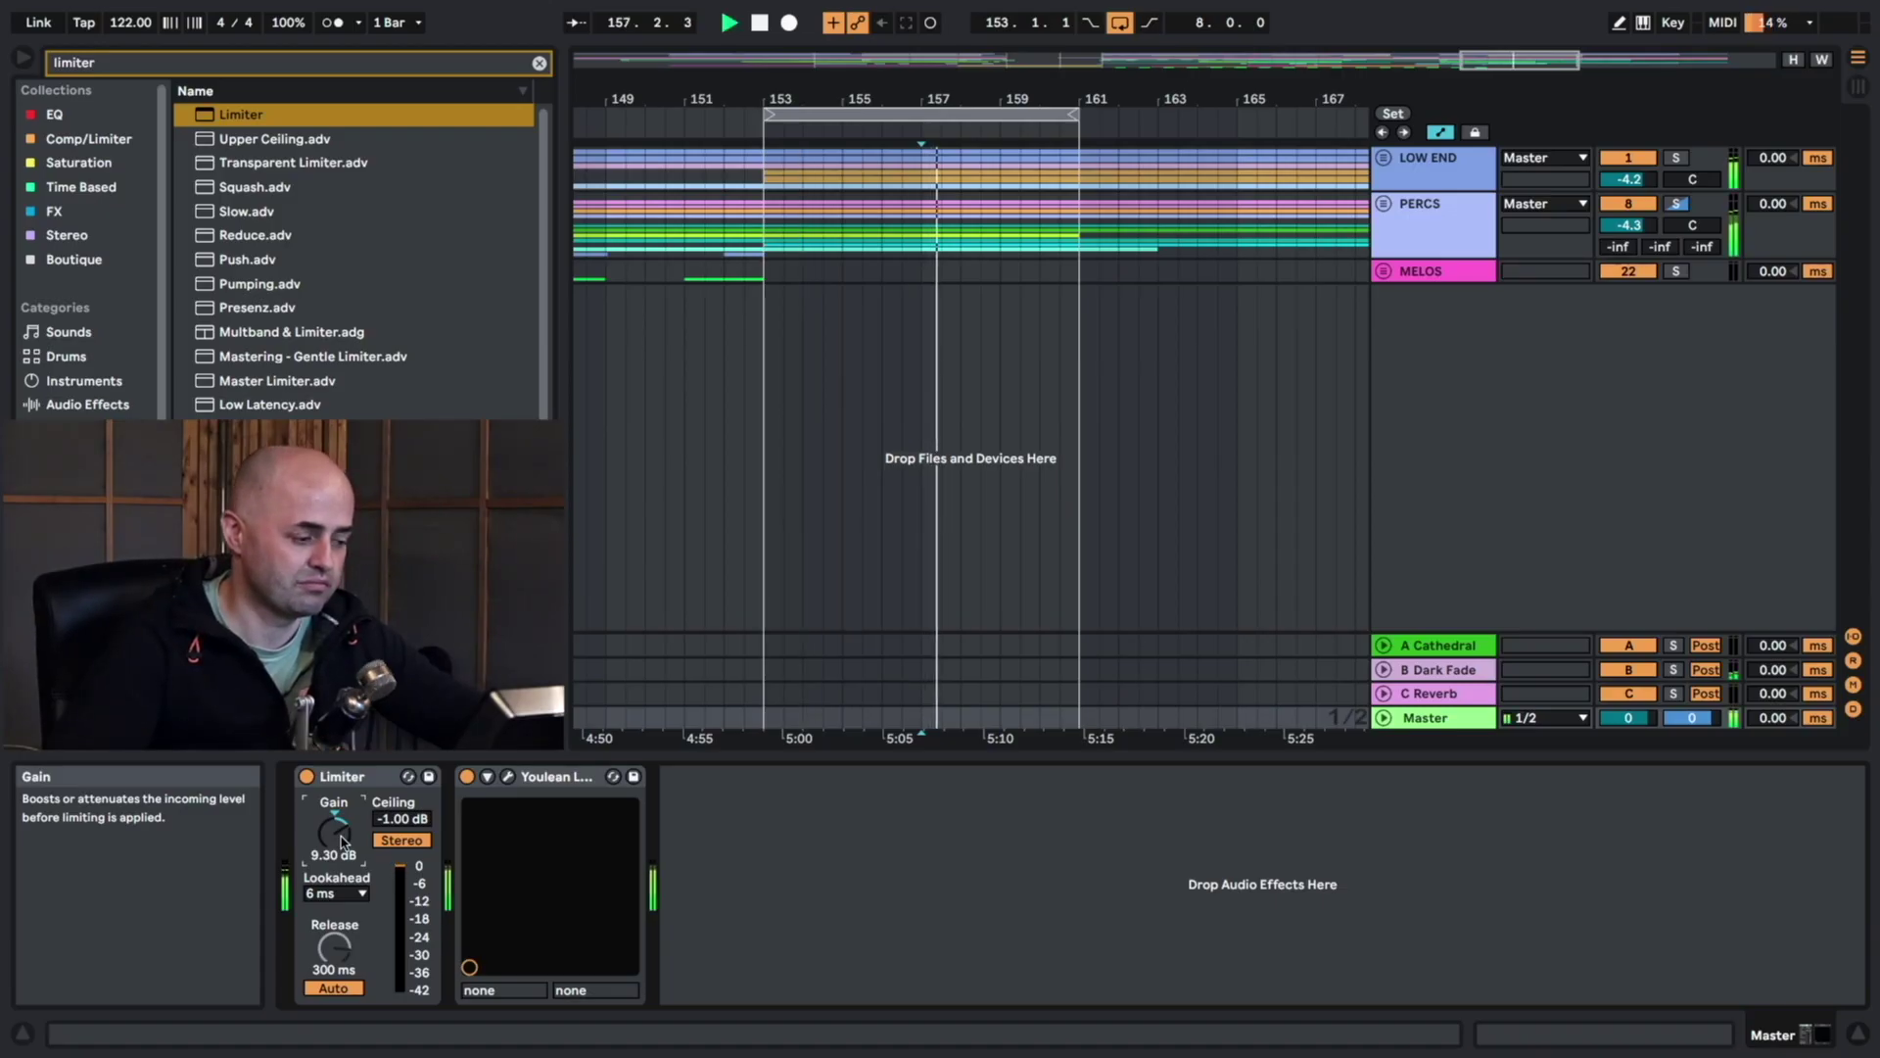
mouse_move(342, 841)
left_mouse_down()
mouse_move(342, 863)
mouse_move(343, 840)
left_mouse_up()
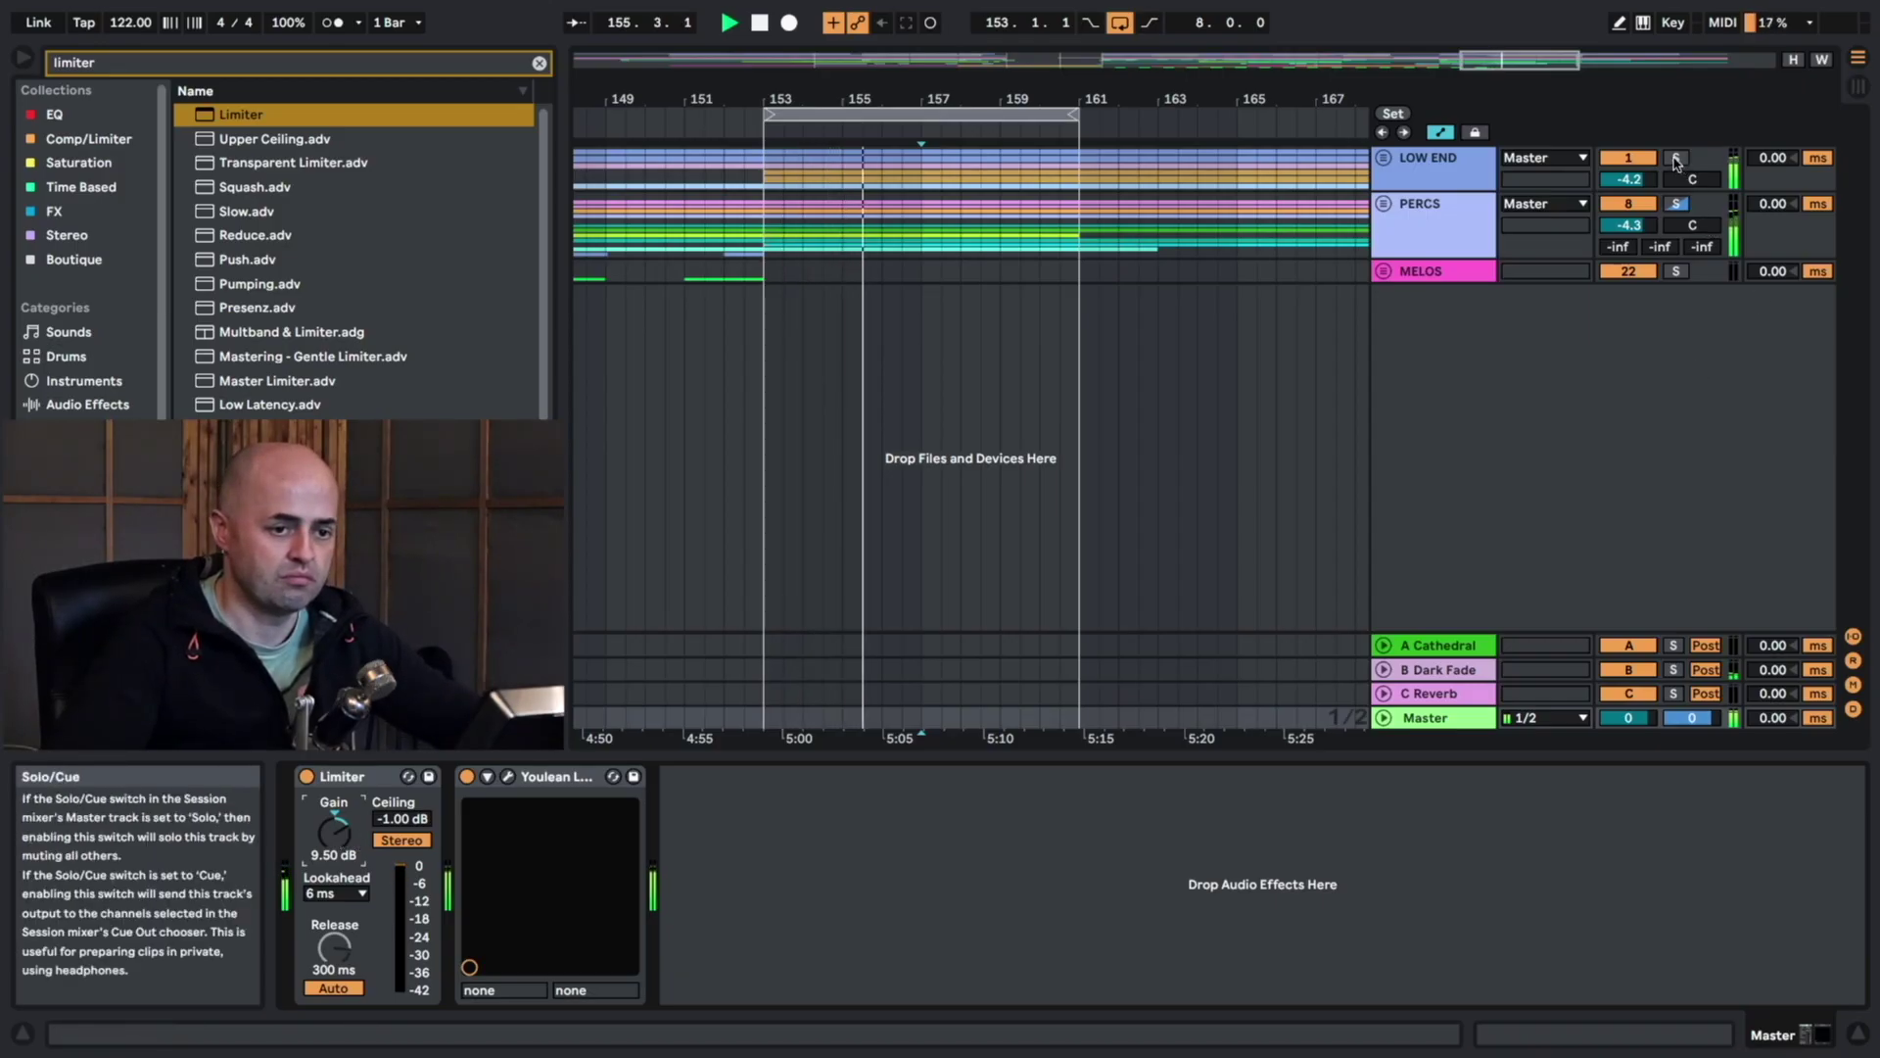
left_click(1676, 203)
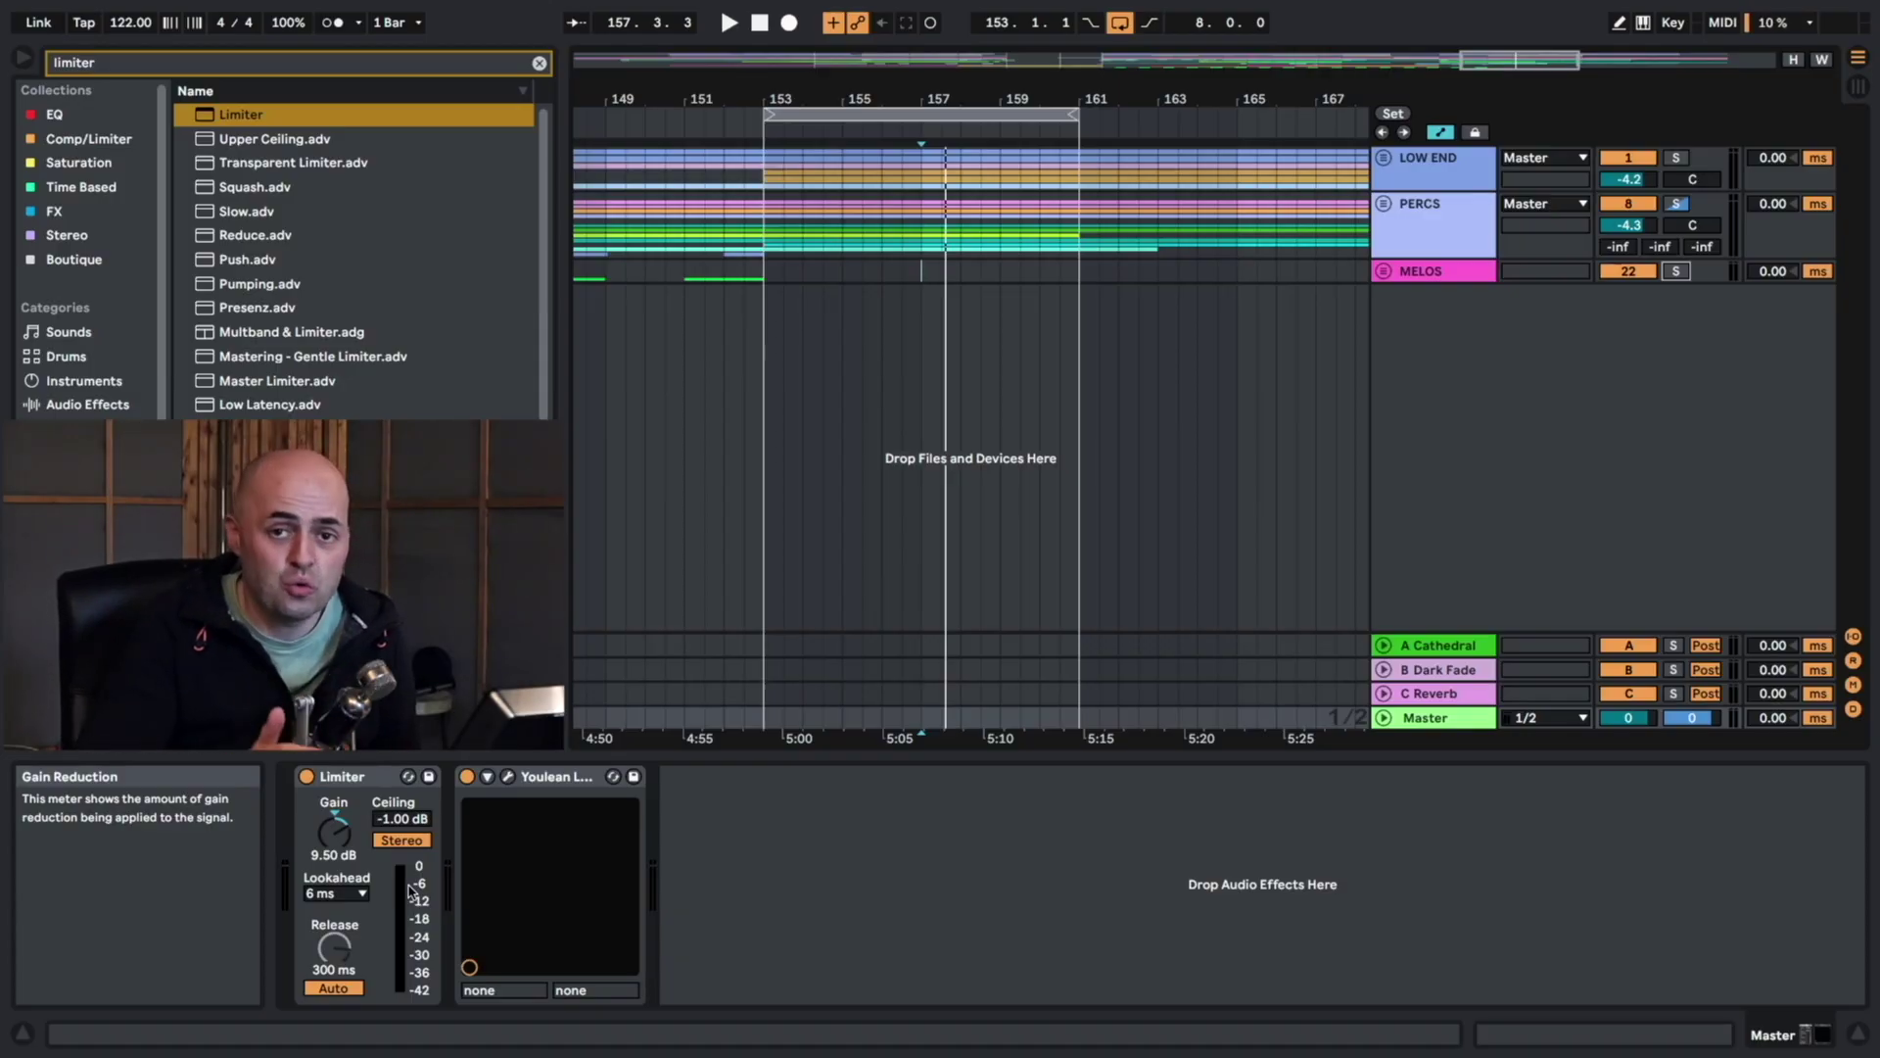
Examine the limited loop's LUFS readings and true peak in the Youlean Loudness Meter during playback, then close its window.
left_click(509, 777)
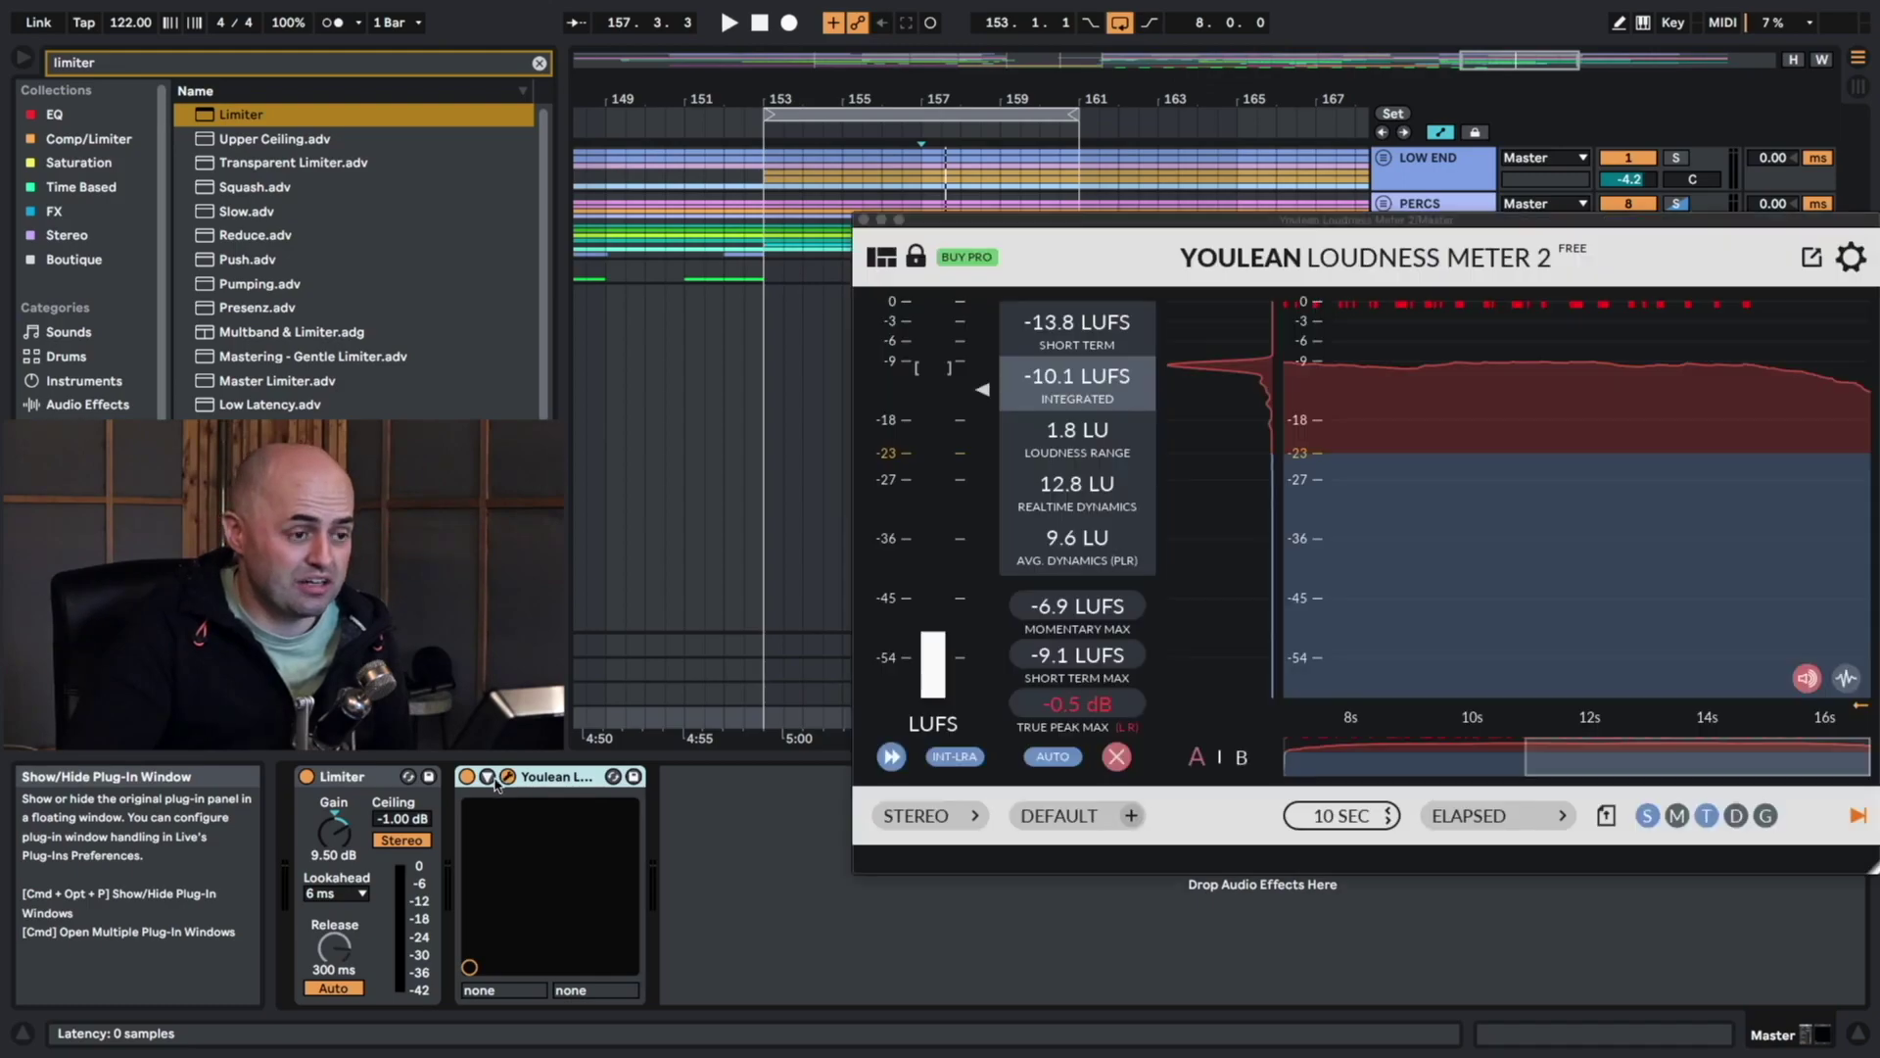
left_click_drag(1176, 224, 1852, 227)
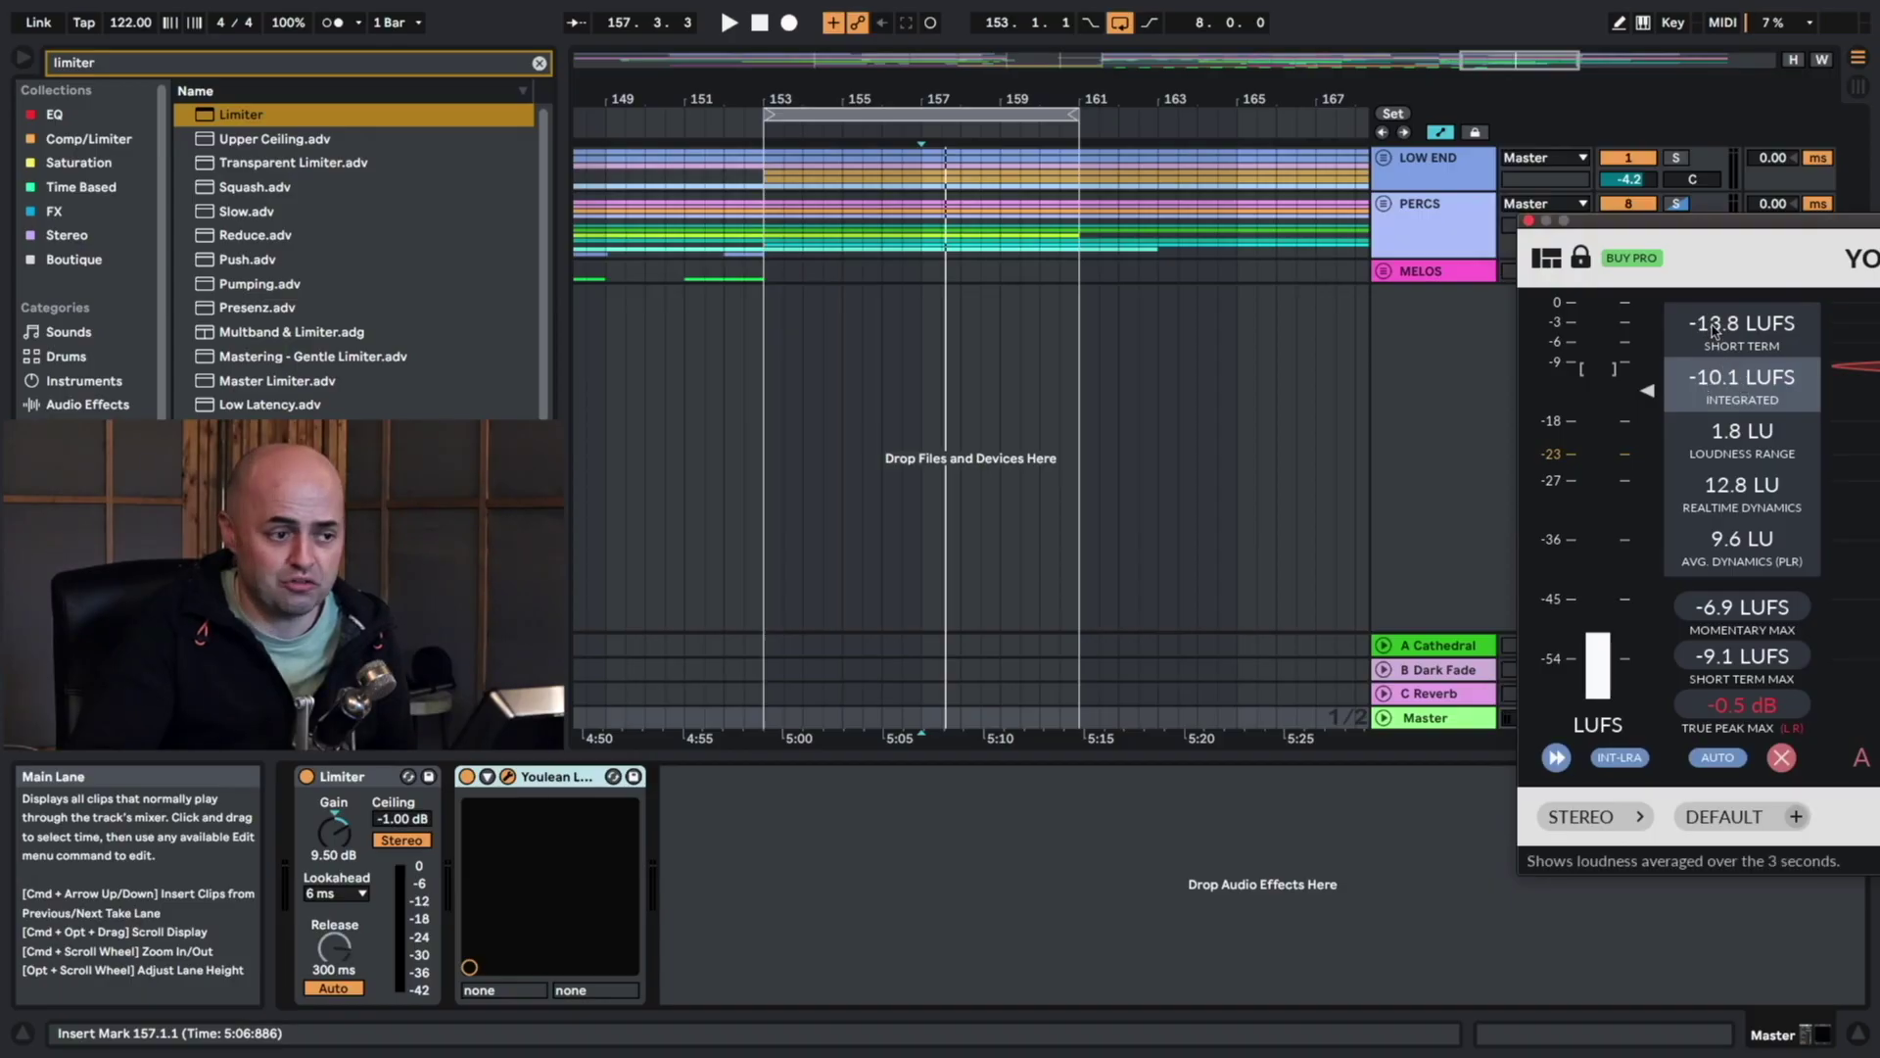
key("space")
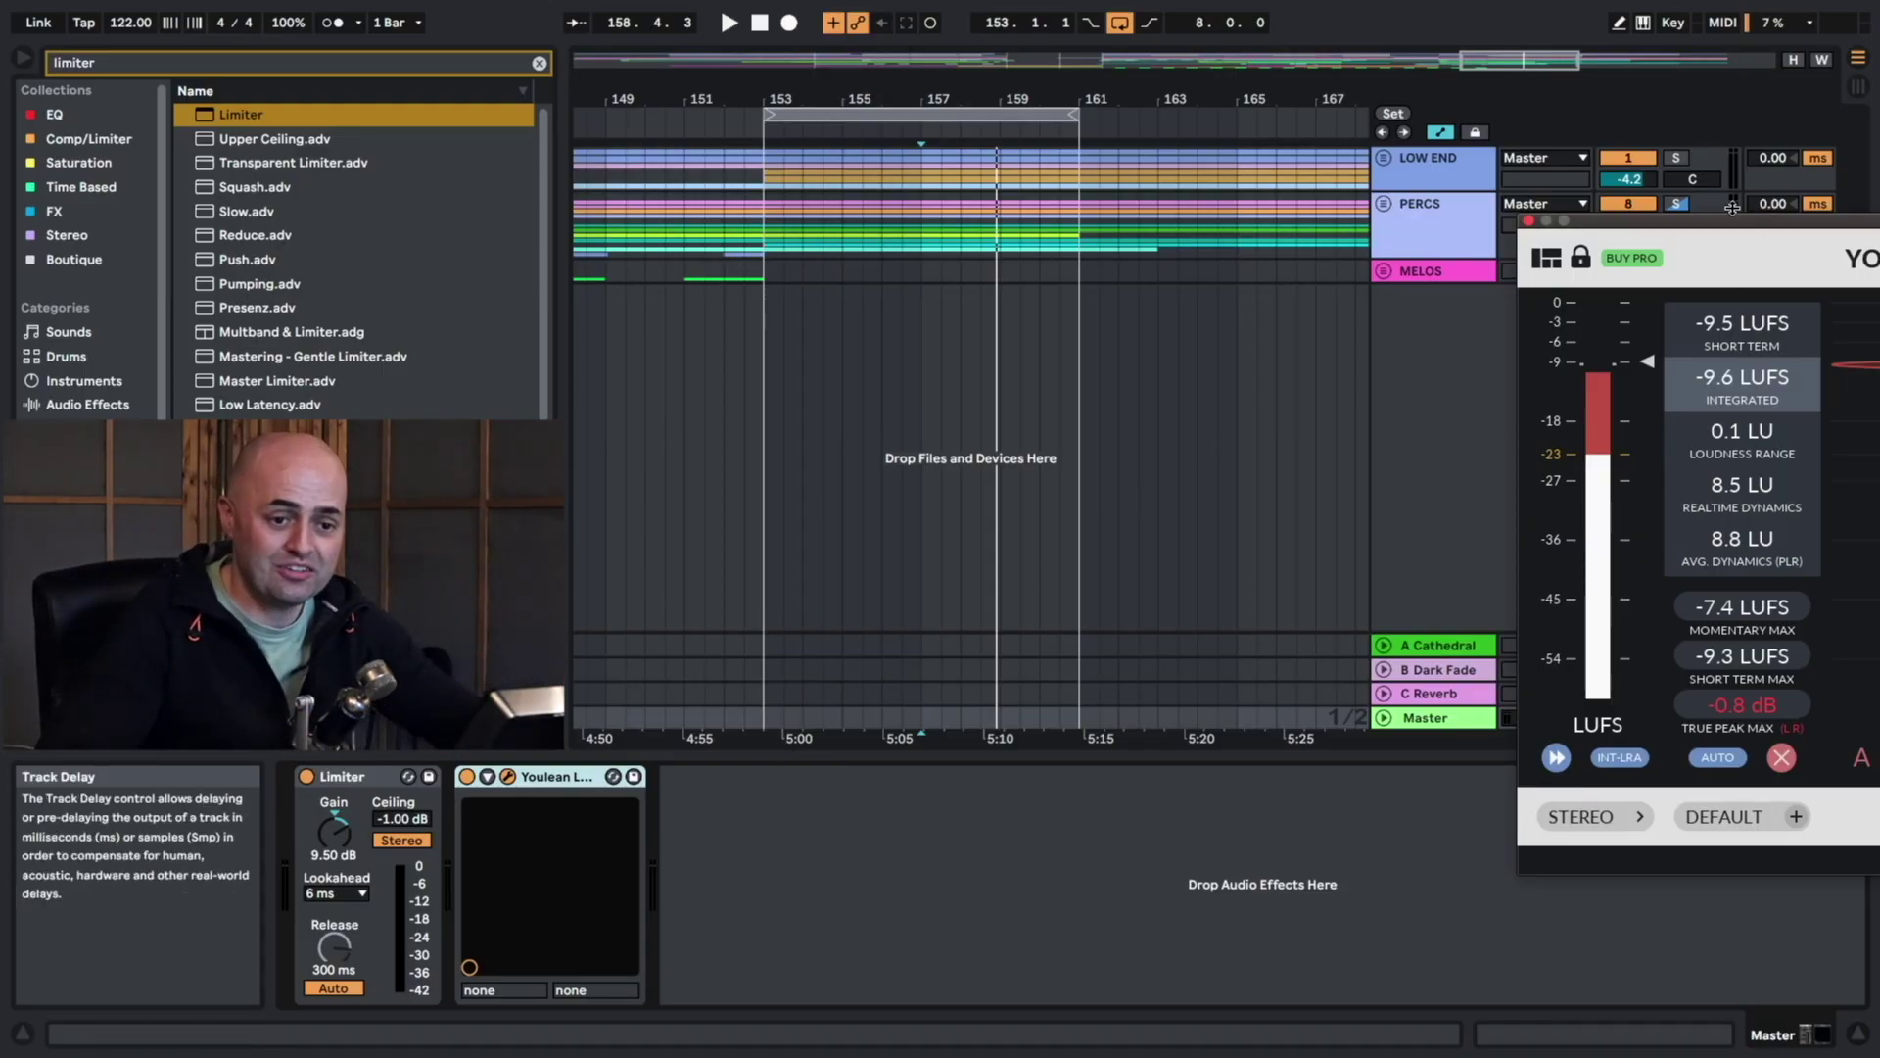
left_click_drag(1533, 221, 1513, 203)
left_click(1510, 202)
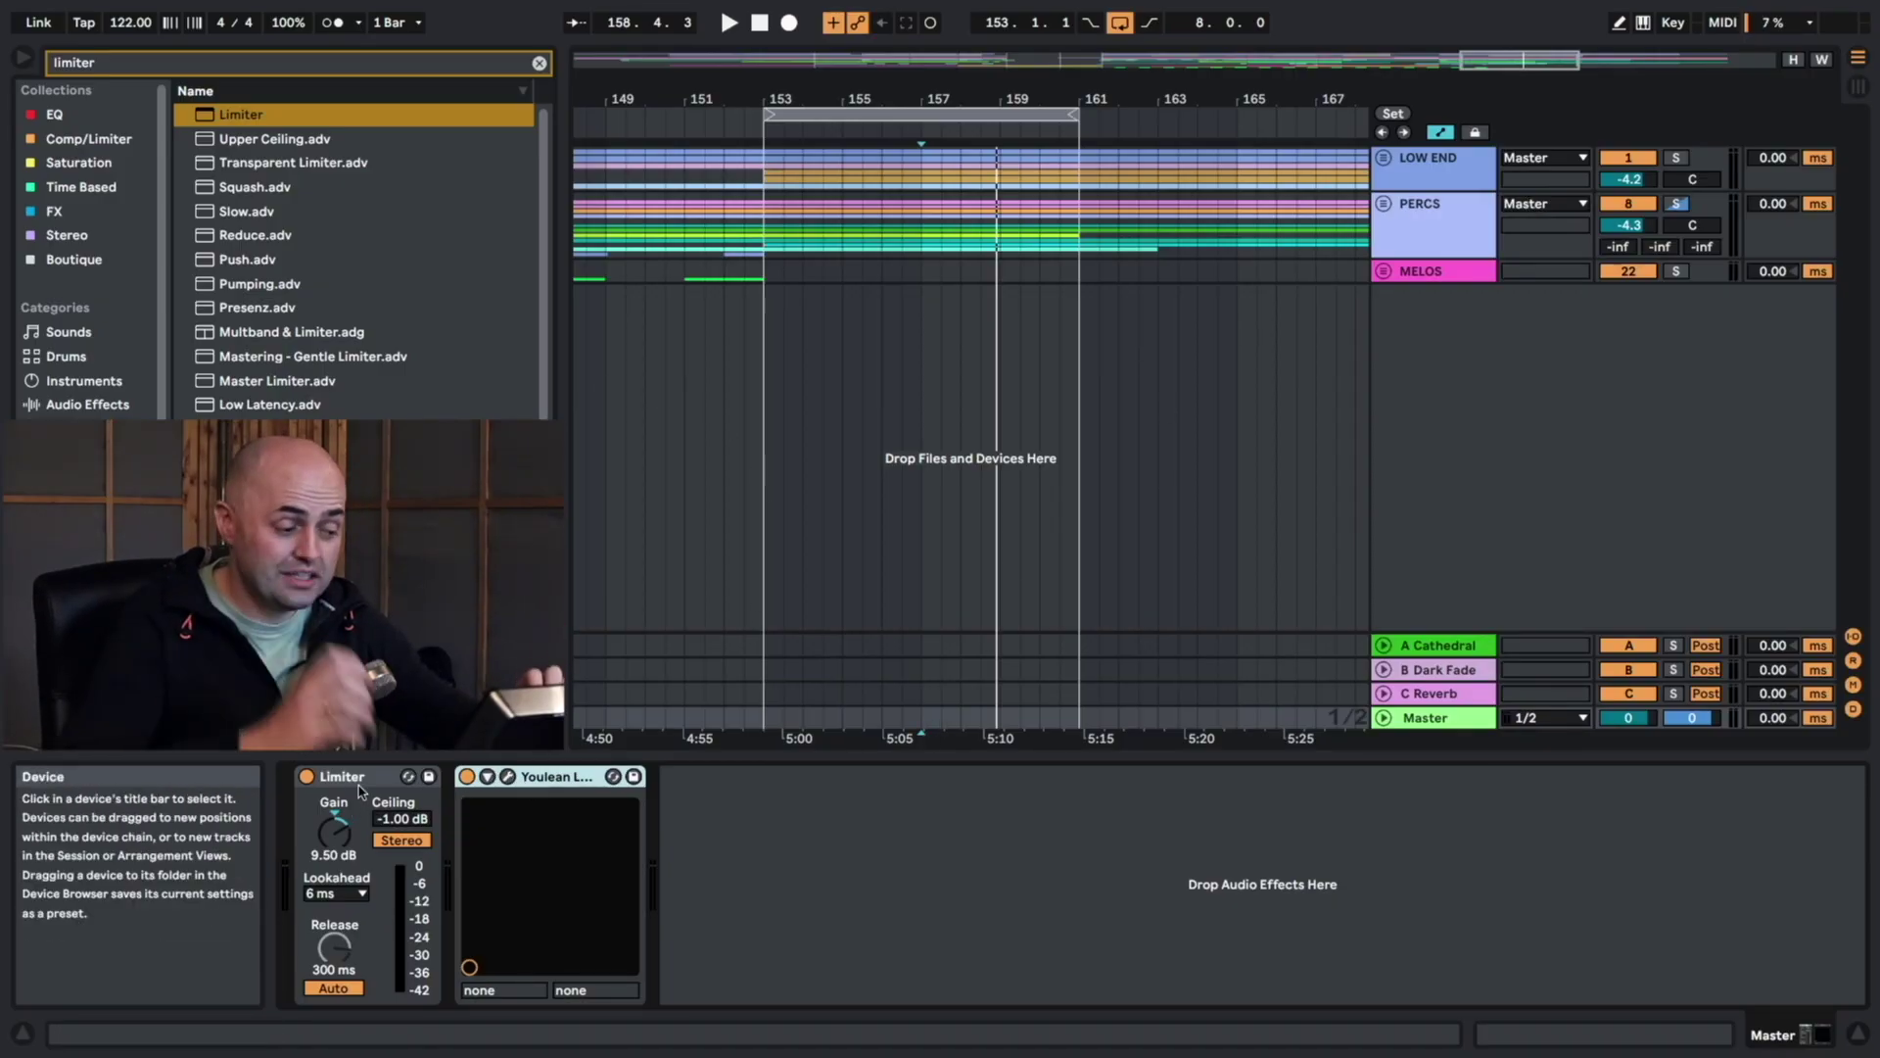
Search the browser for "eq" and add an EQ Eight before the Limiter on the Master track.
left_click(233, 71)
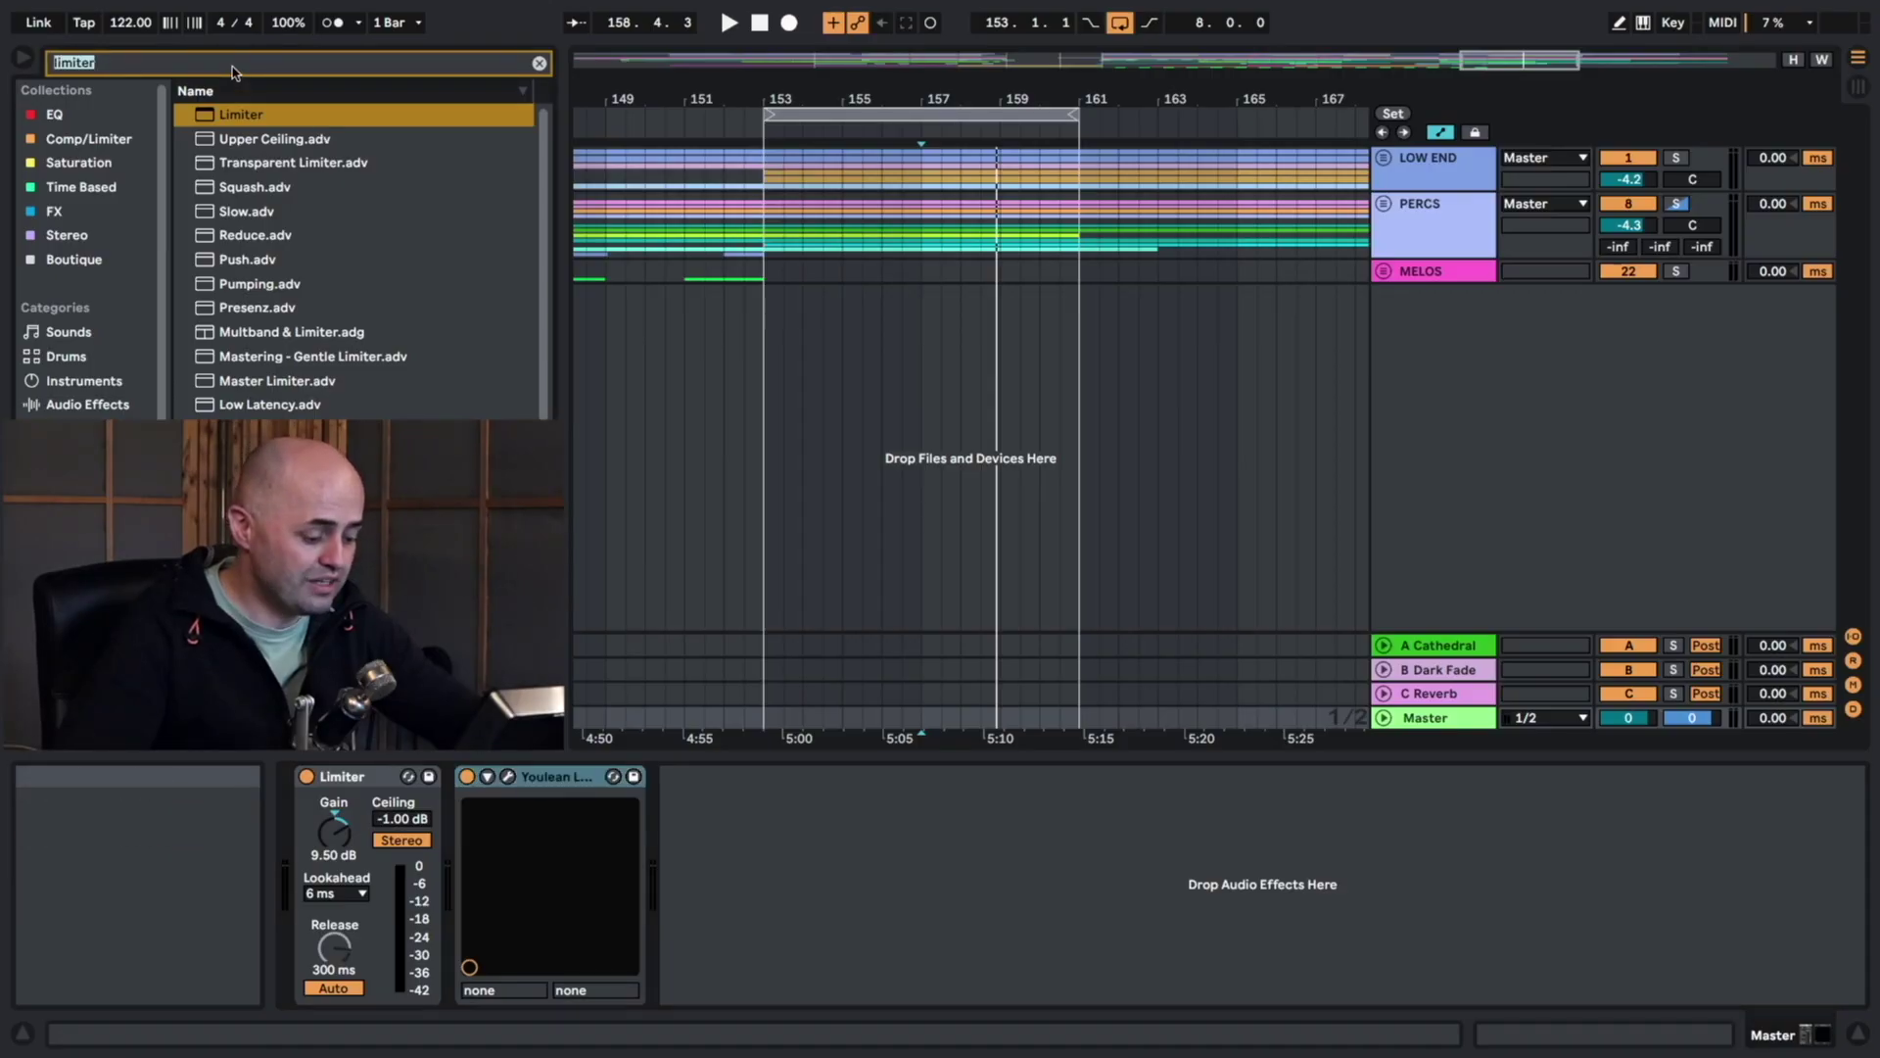
type("eq")
left_click_drag(244, 139, 329, 891)
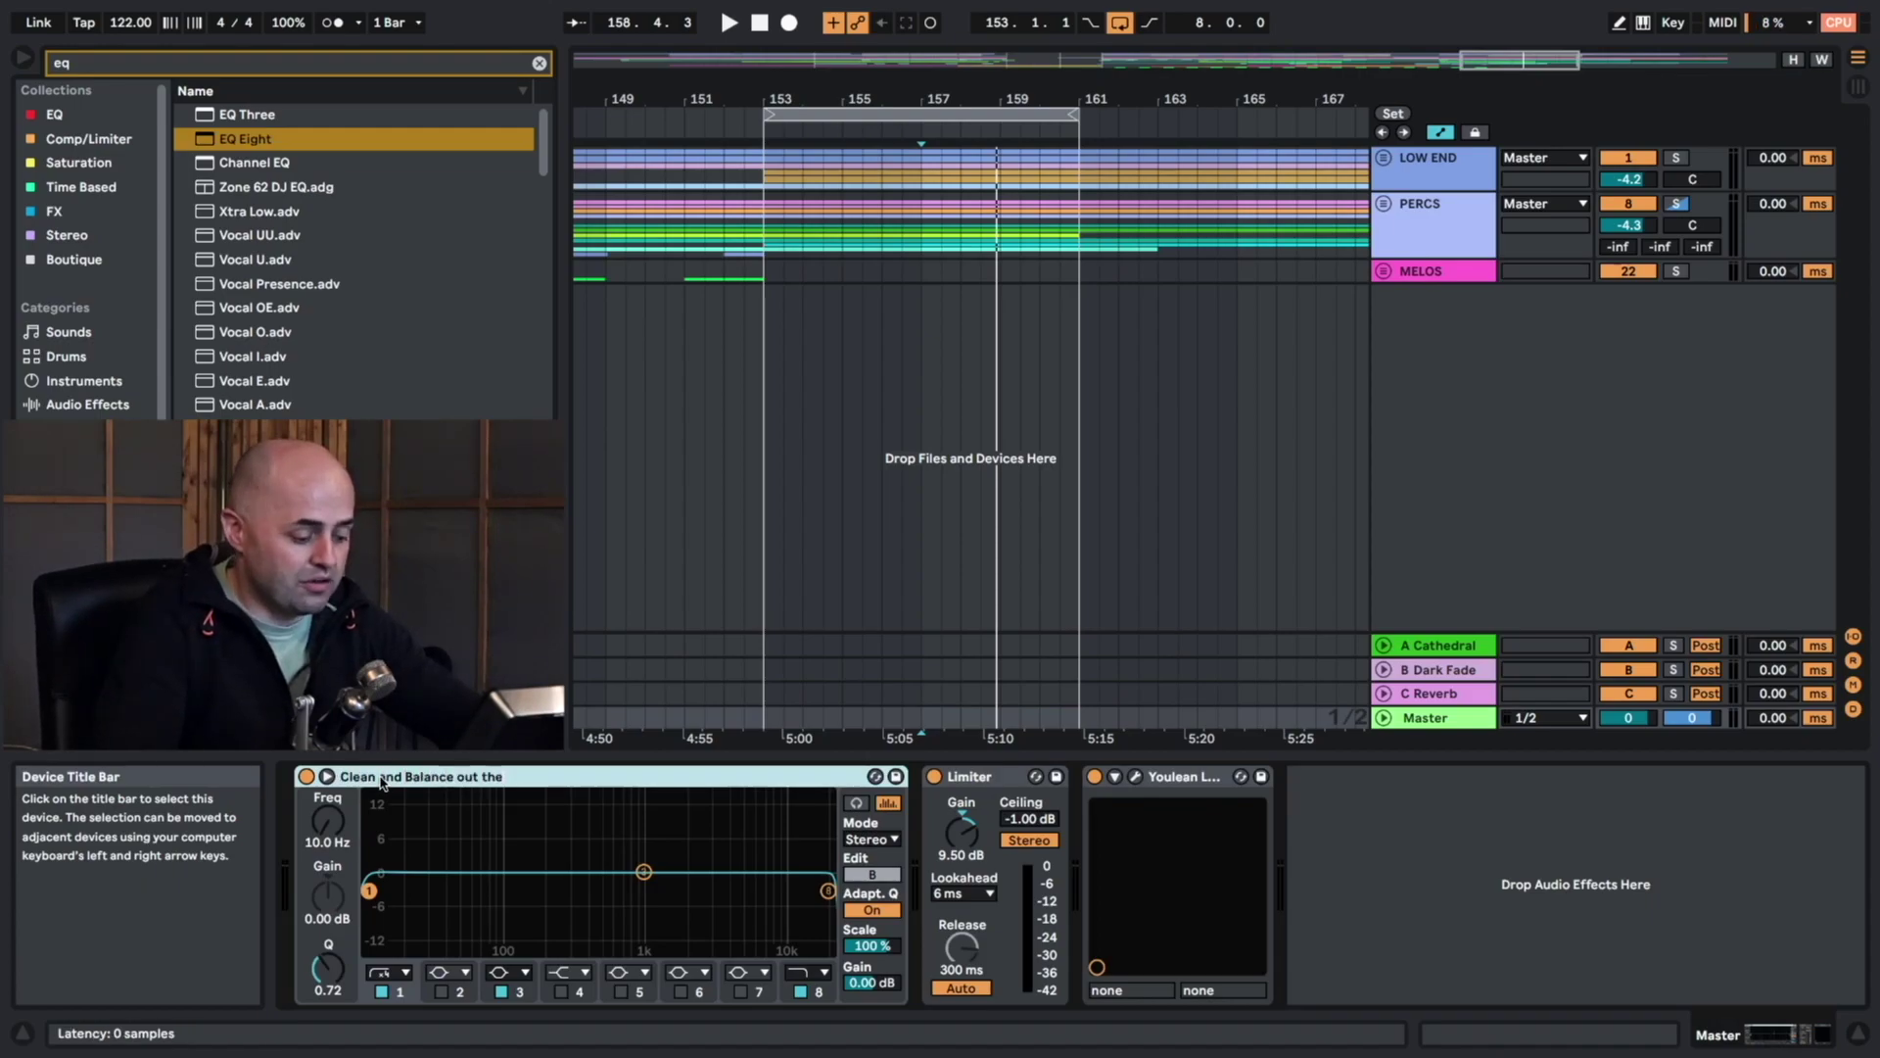
Rename the EQ Eight as "Clean and Balance out the master" and enable its oversampling.
type("aste")
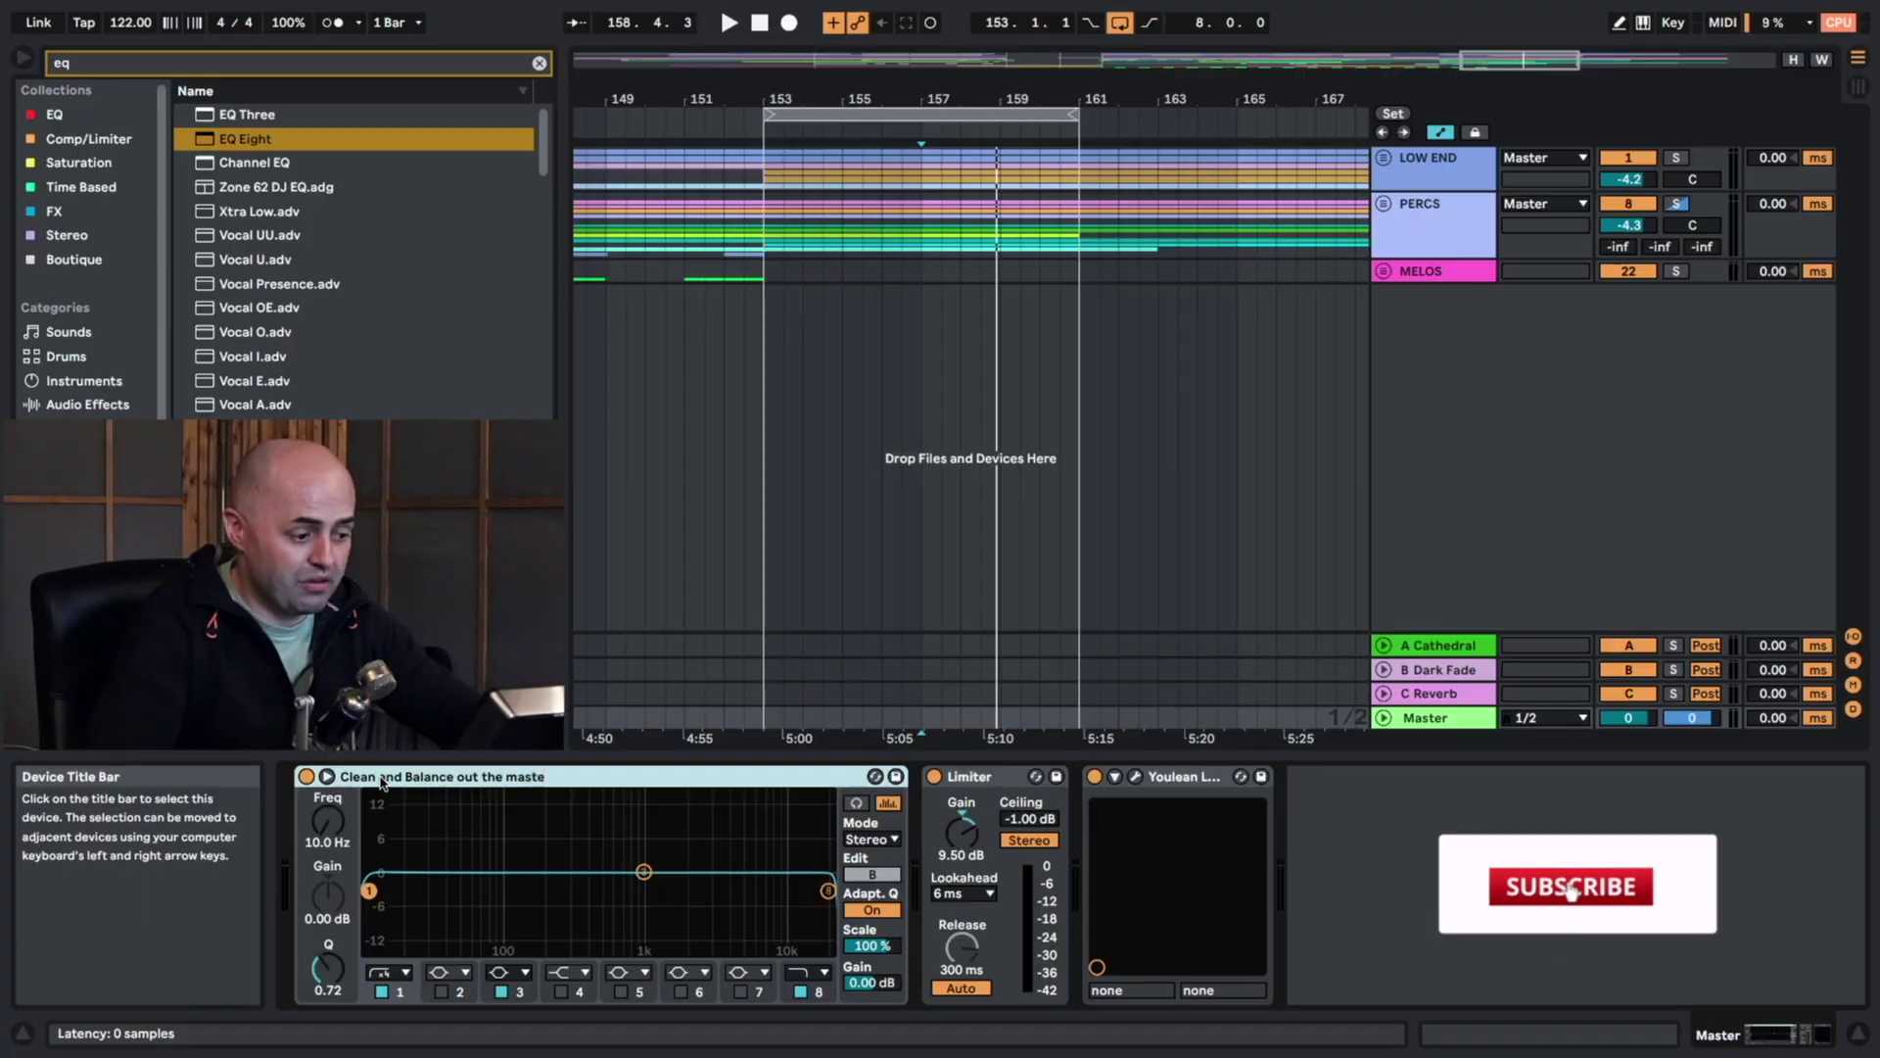
type("r")
key("Return")
right_click(600, 779)
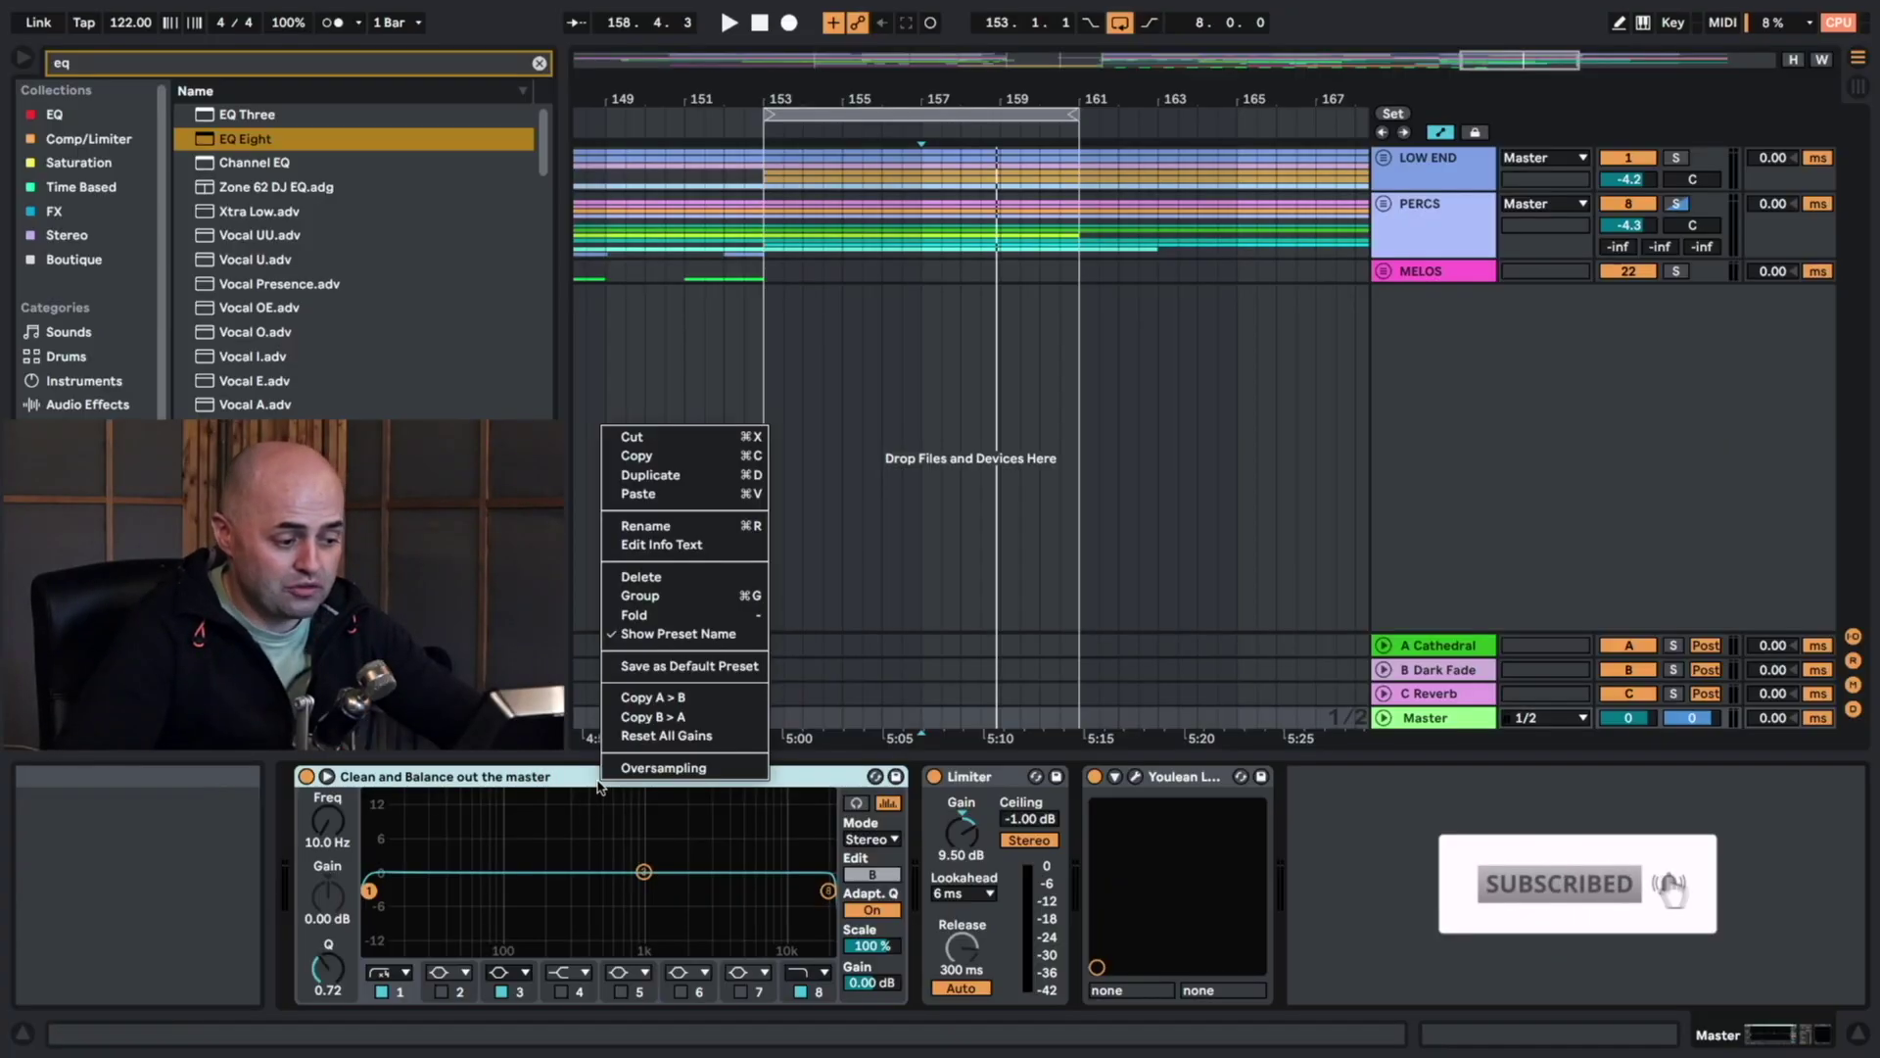
left_click(662, 770)
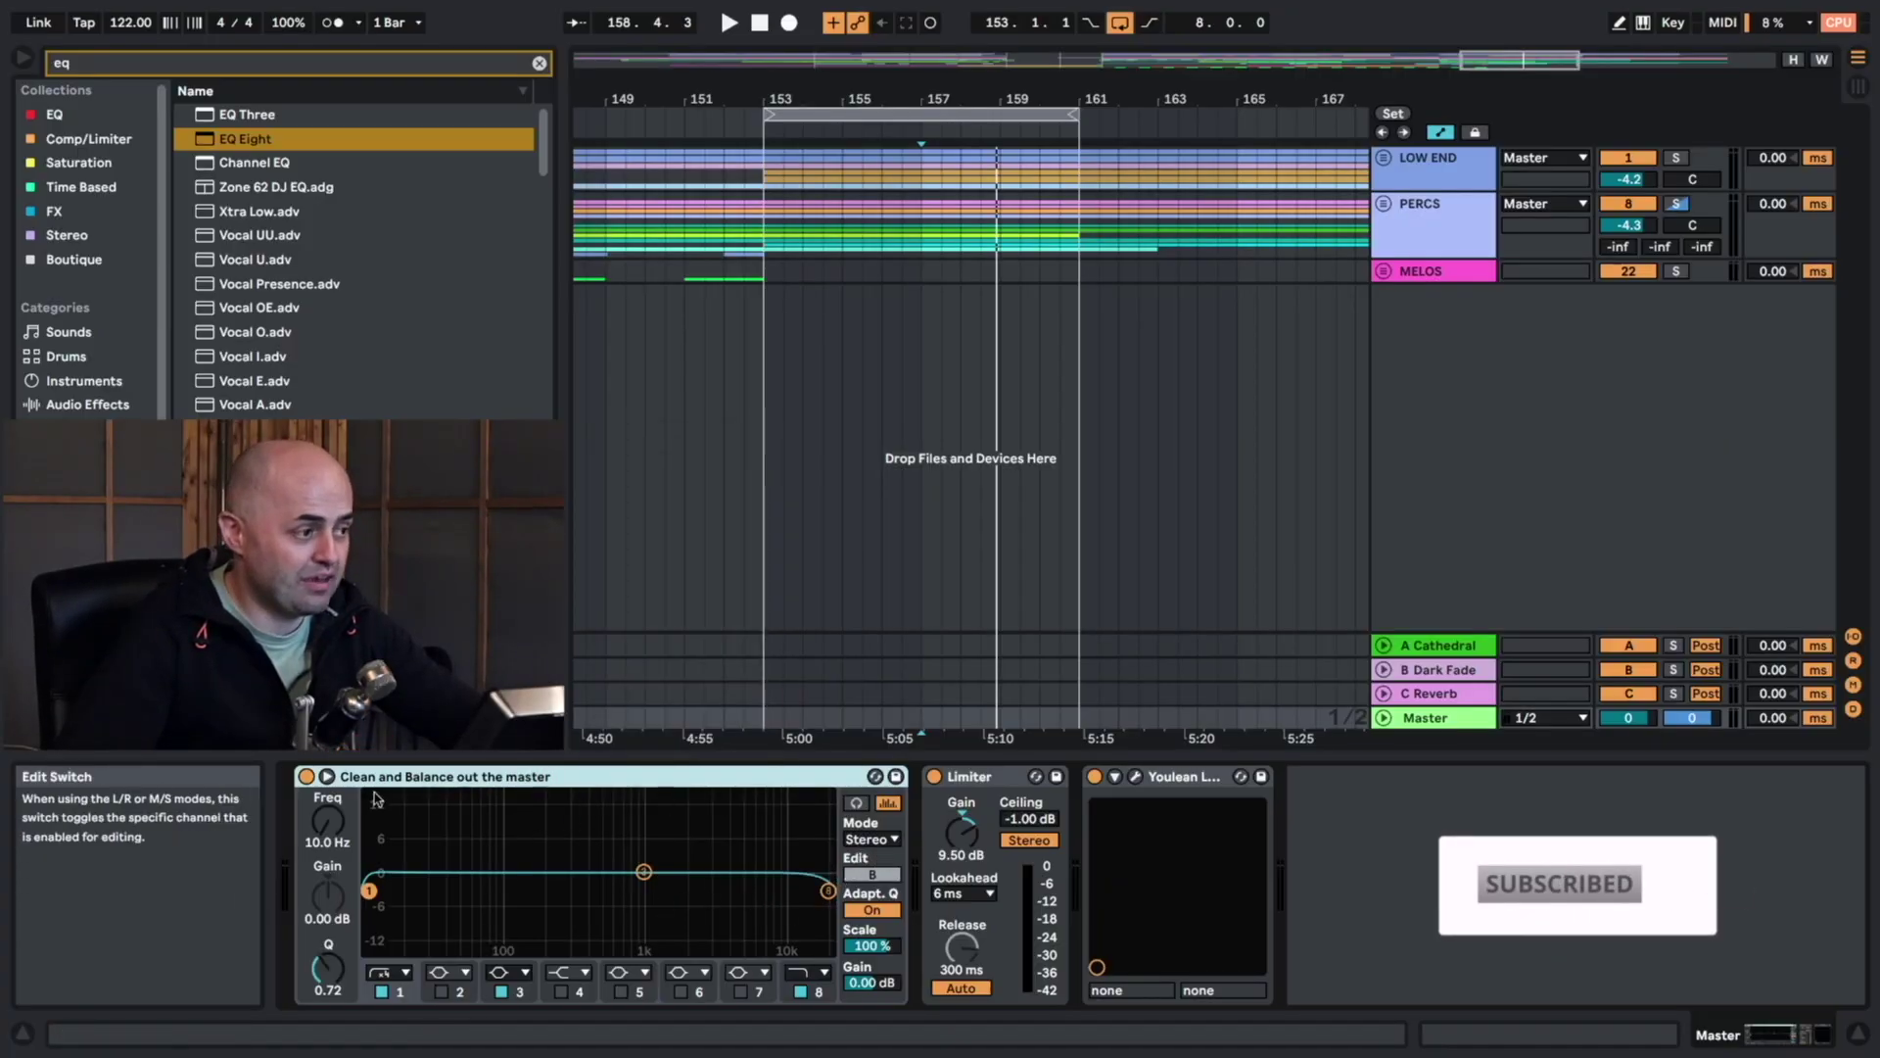
Search the browser for "uti" and add a Utility at the start of the Master chain, before the EQ Eight.
left_click(233, 56)
type("u")
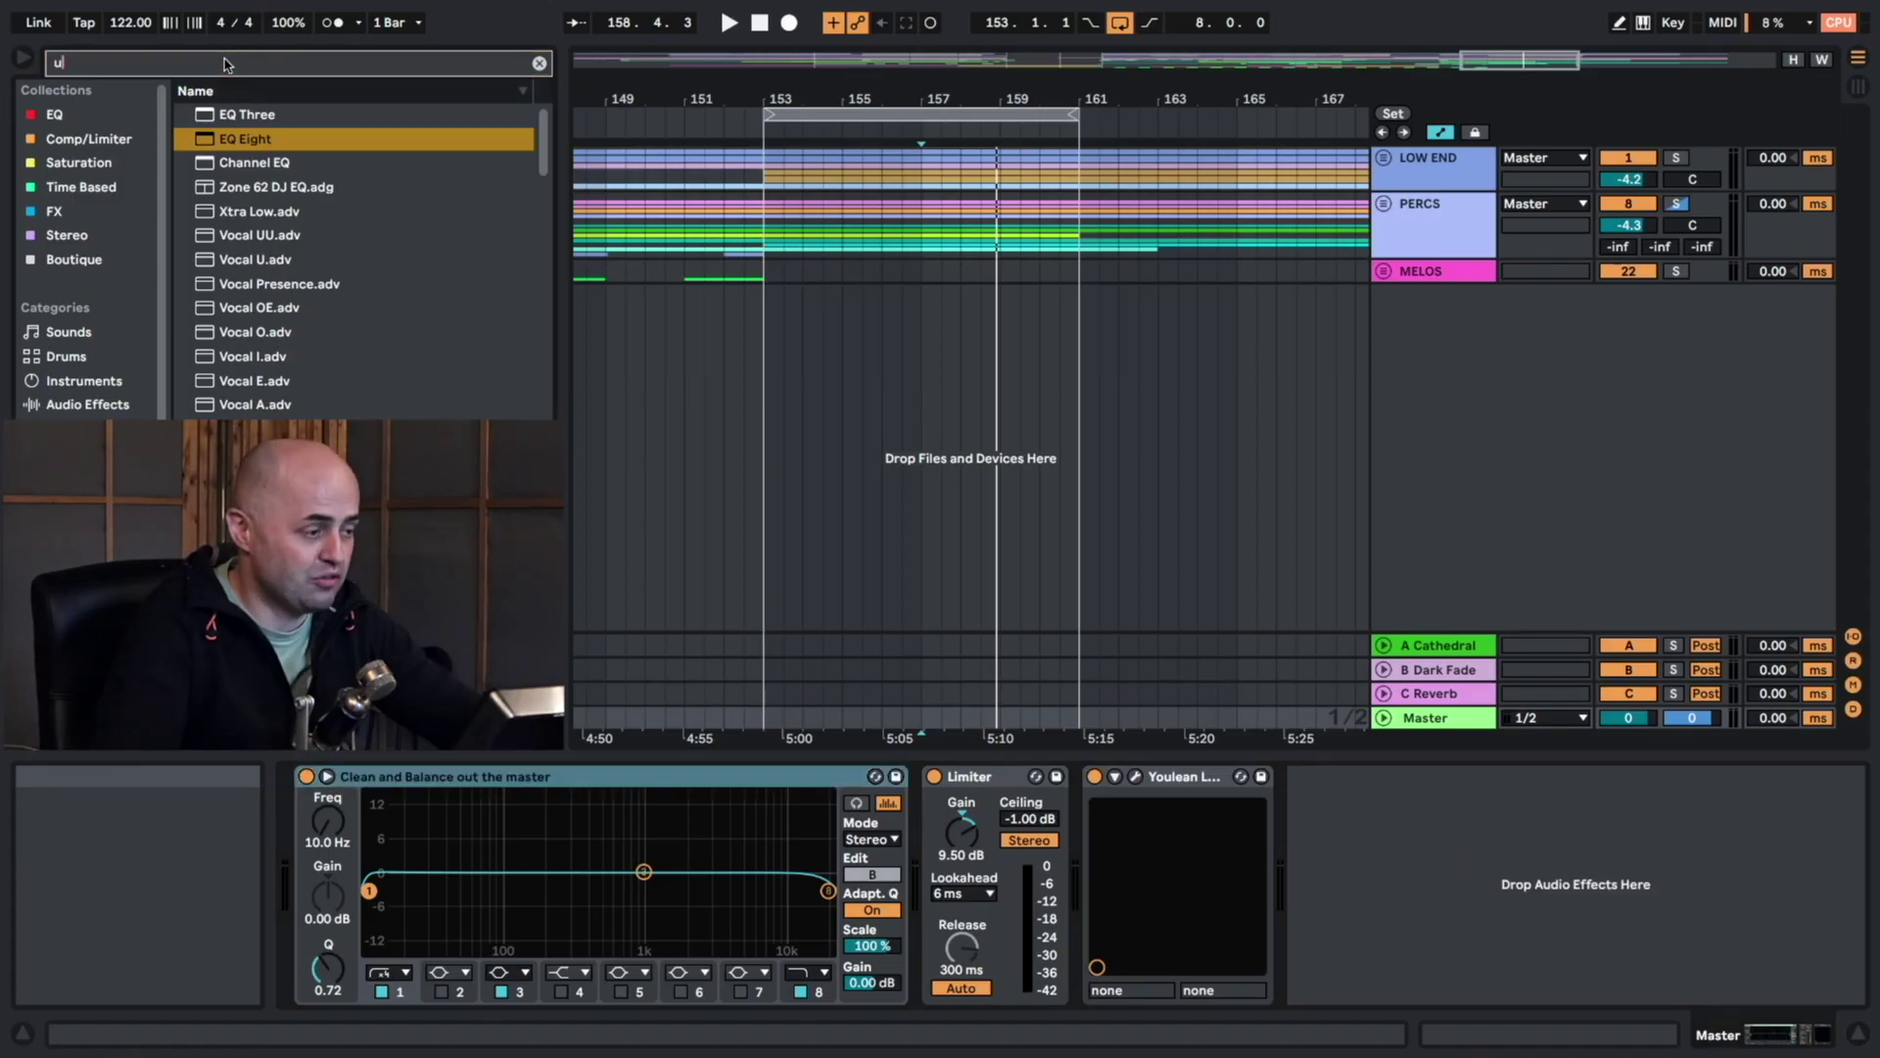
type("ti")
key("Down")
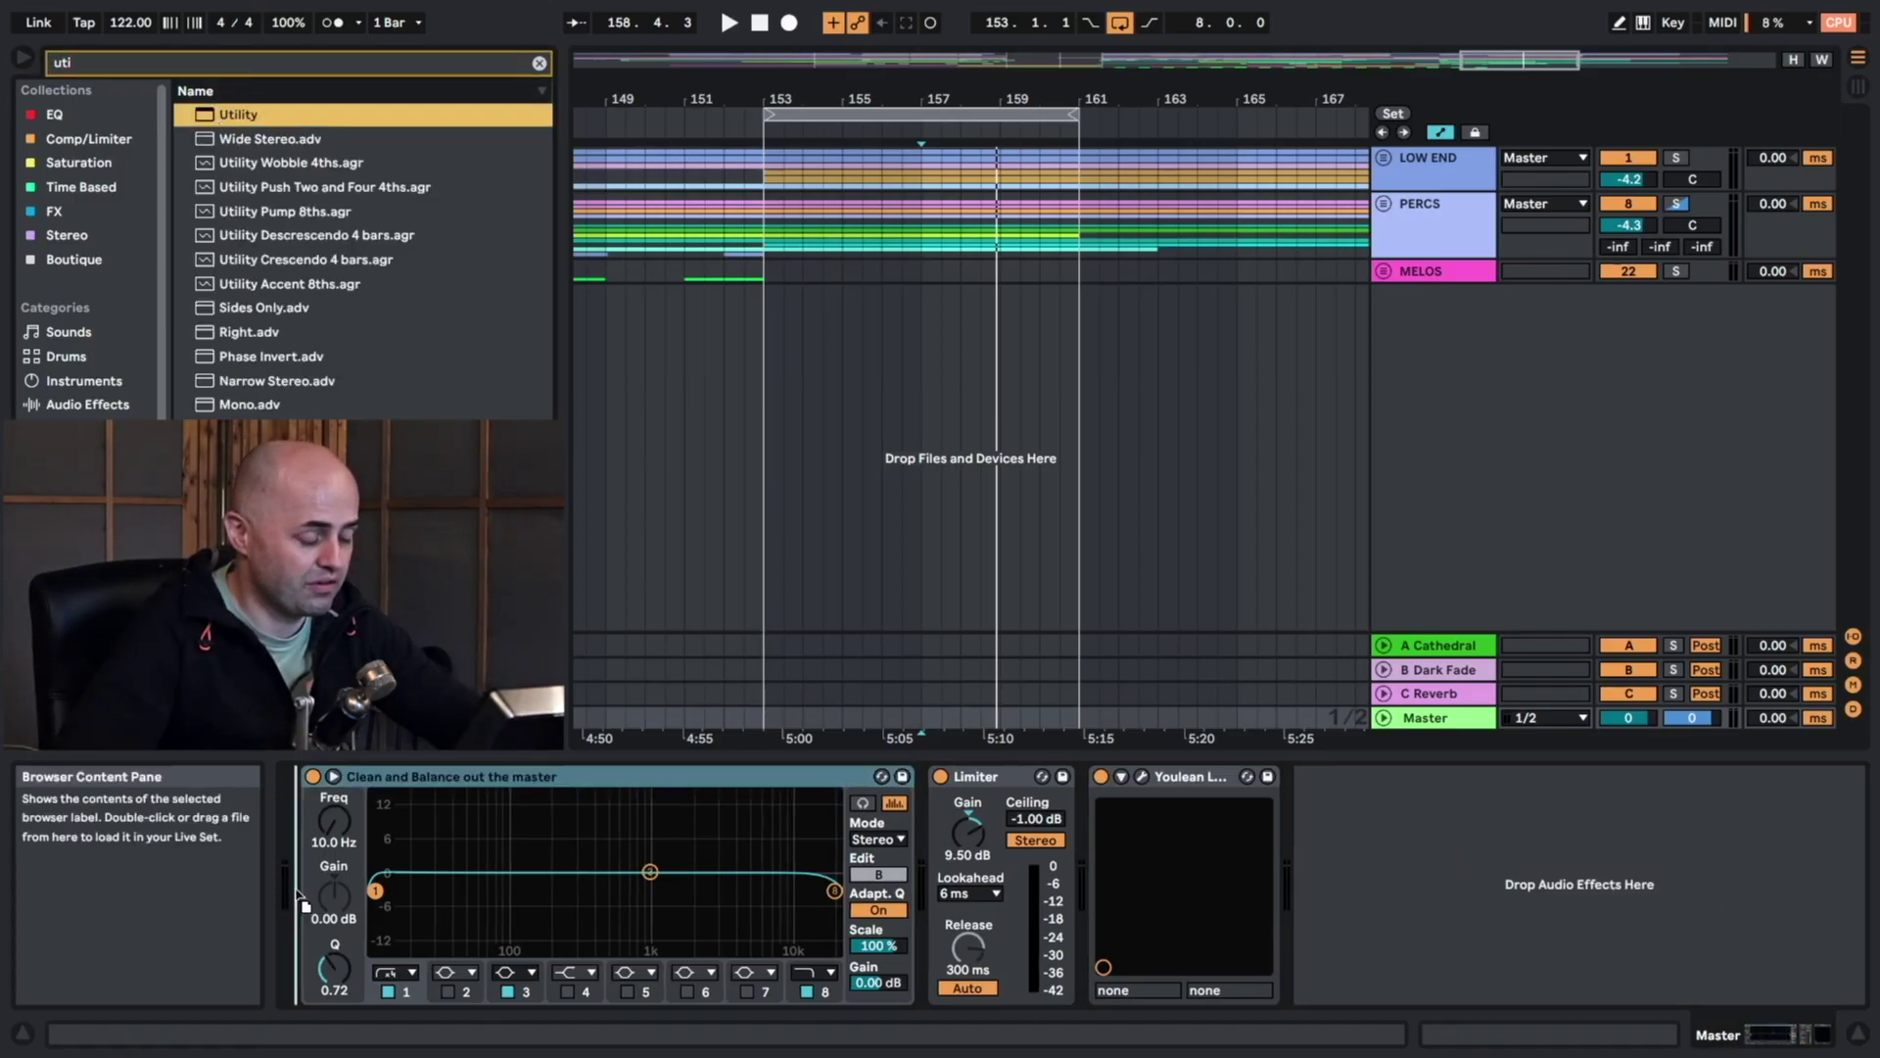
key("Return")
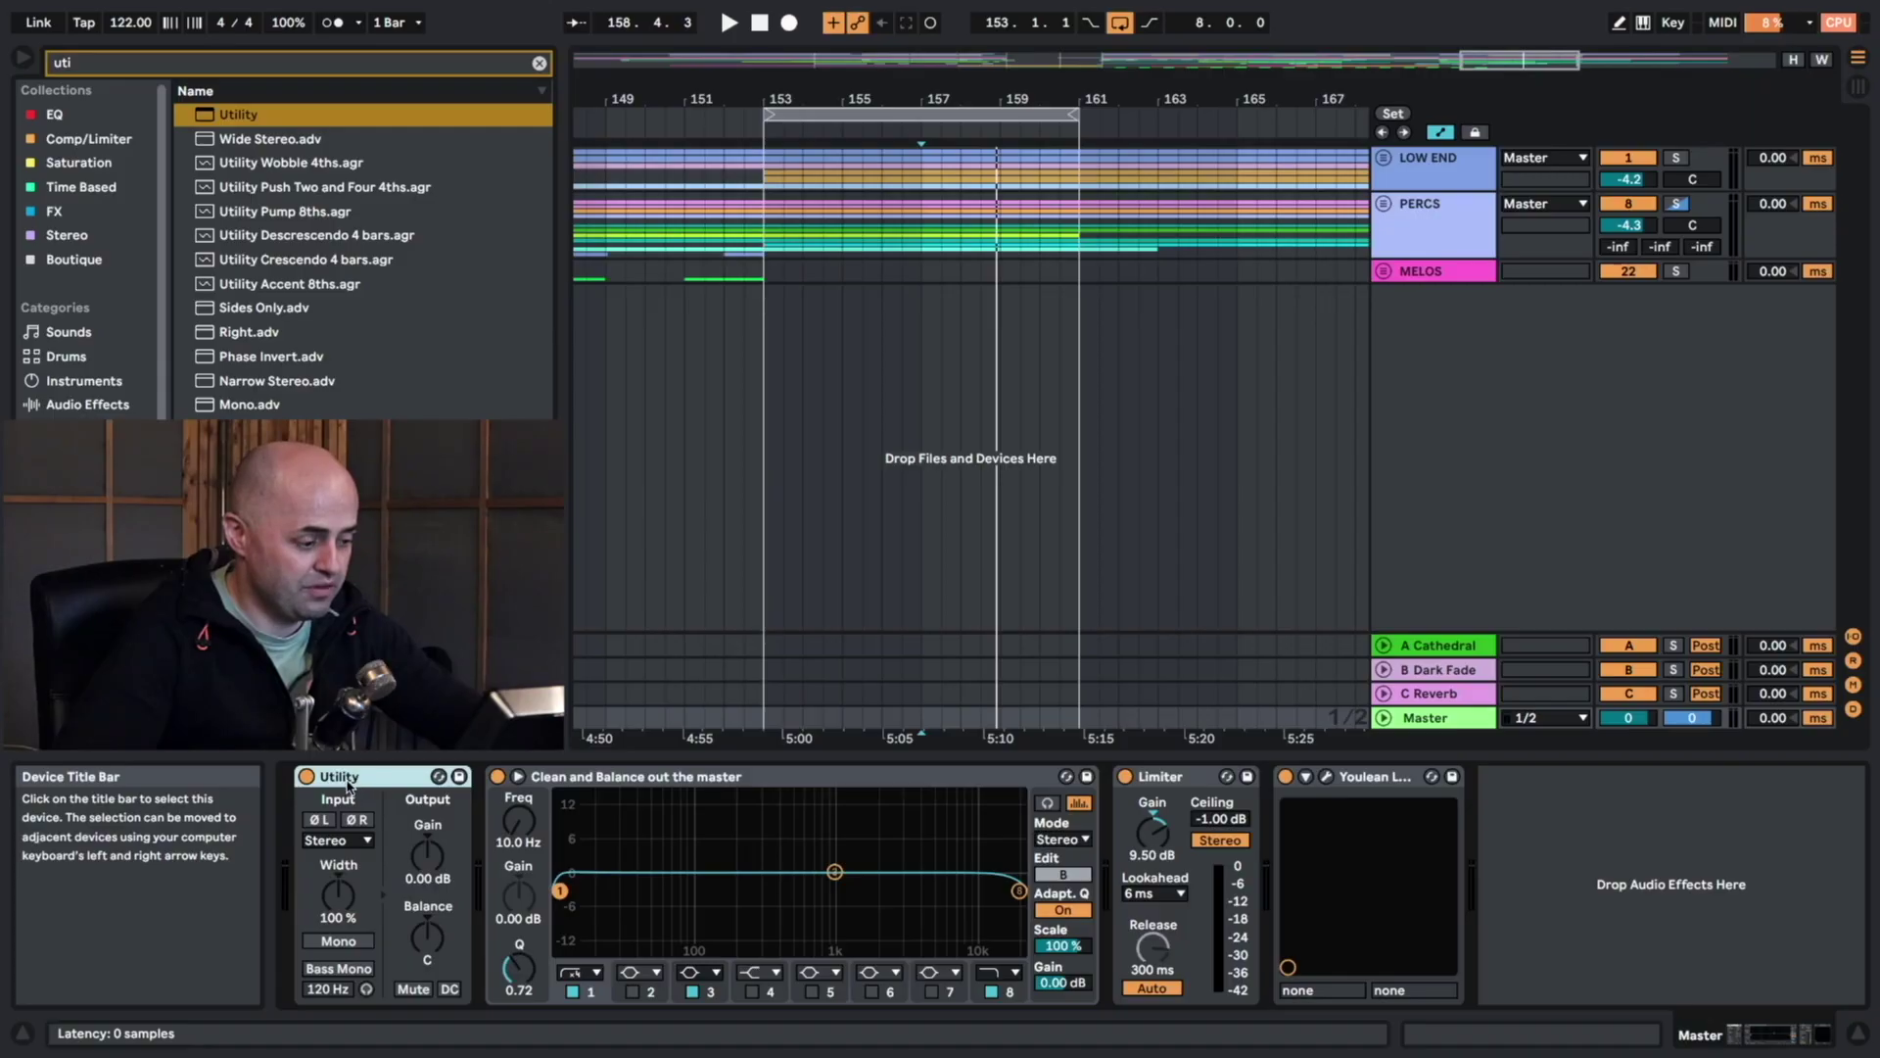
Duplicate the Utility on the Master and map the on/off switches of the two copies to computer keys 4 and 5.
key("ctrl+d")
key("ctrl+k")
left_click(307, 776)
key("4")
left_click(498, 776)
key("5")
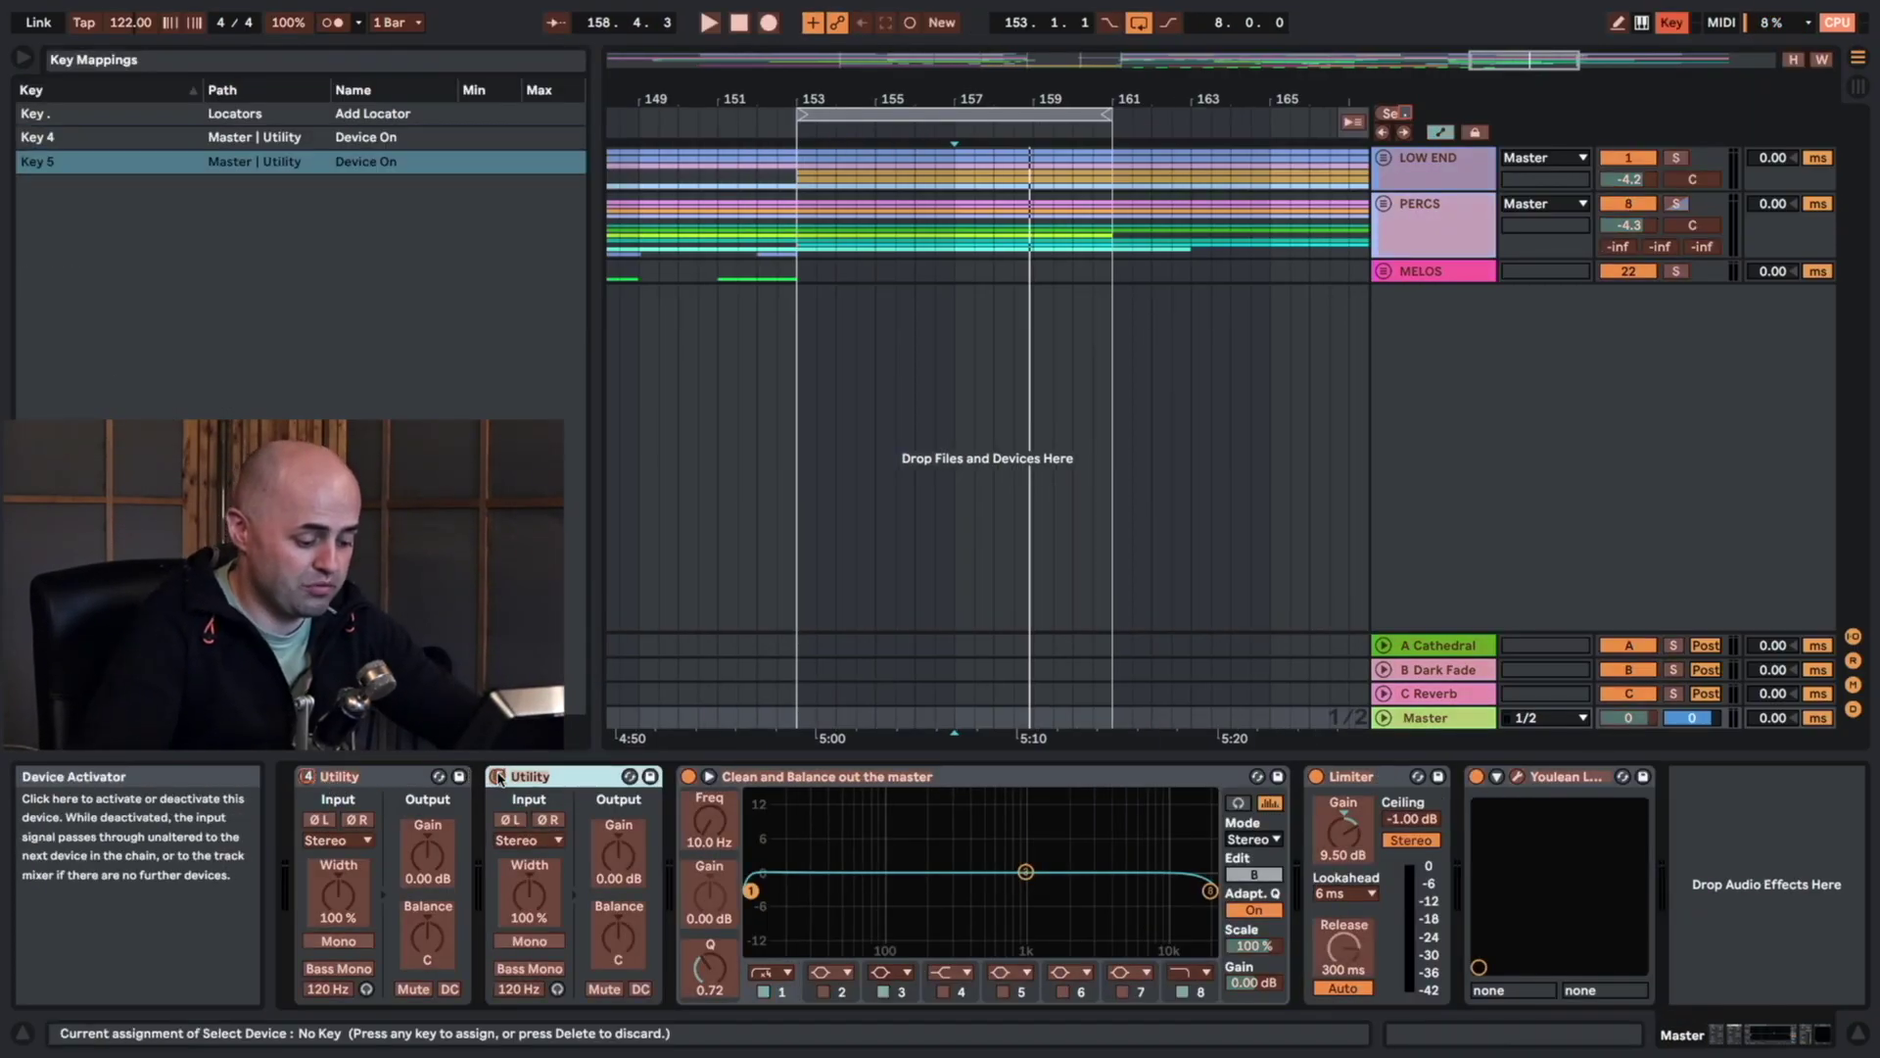
key("ctrl+k")
Enable Mono on the first Utility and switch the second to Mid/Side mode set to 100S.
left_click(338, 940)
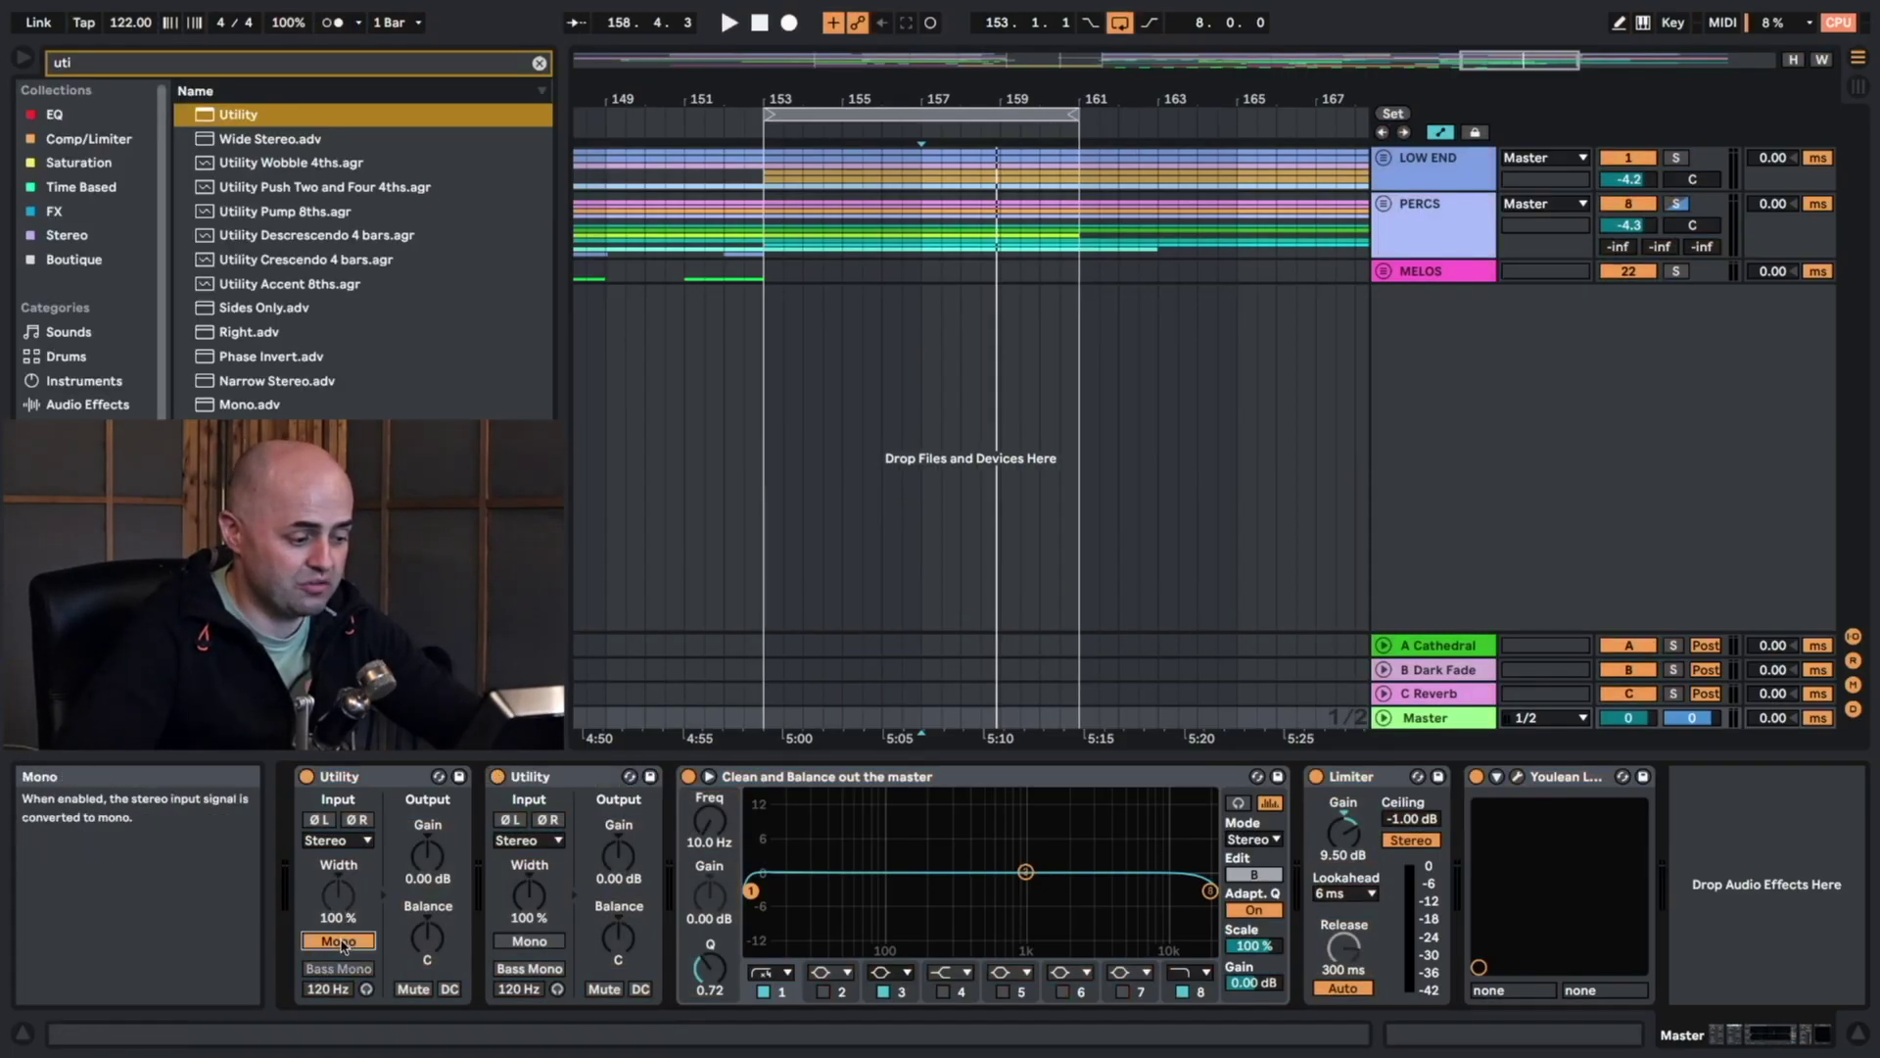
right_click(524, 899)
left_click(534, 903)
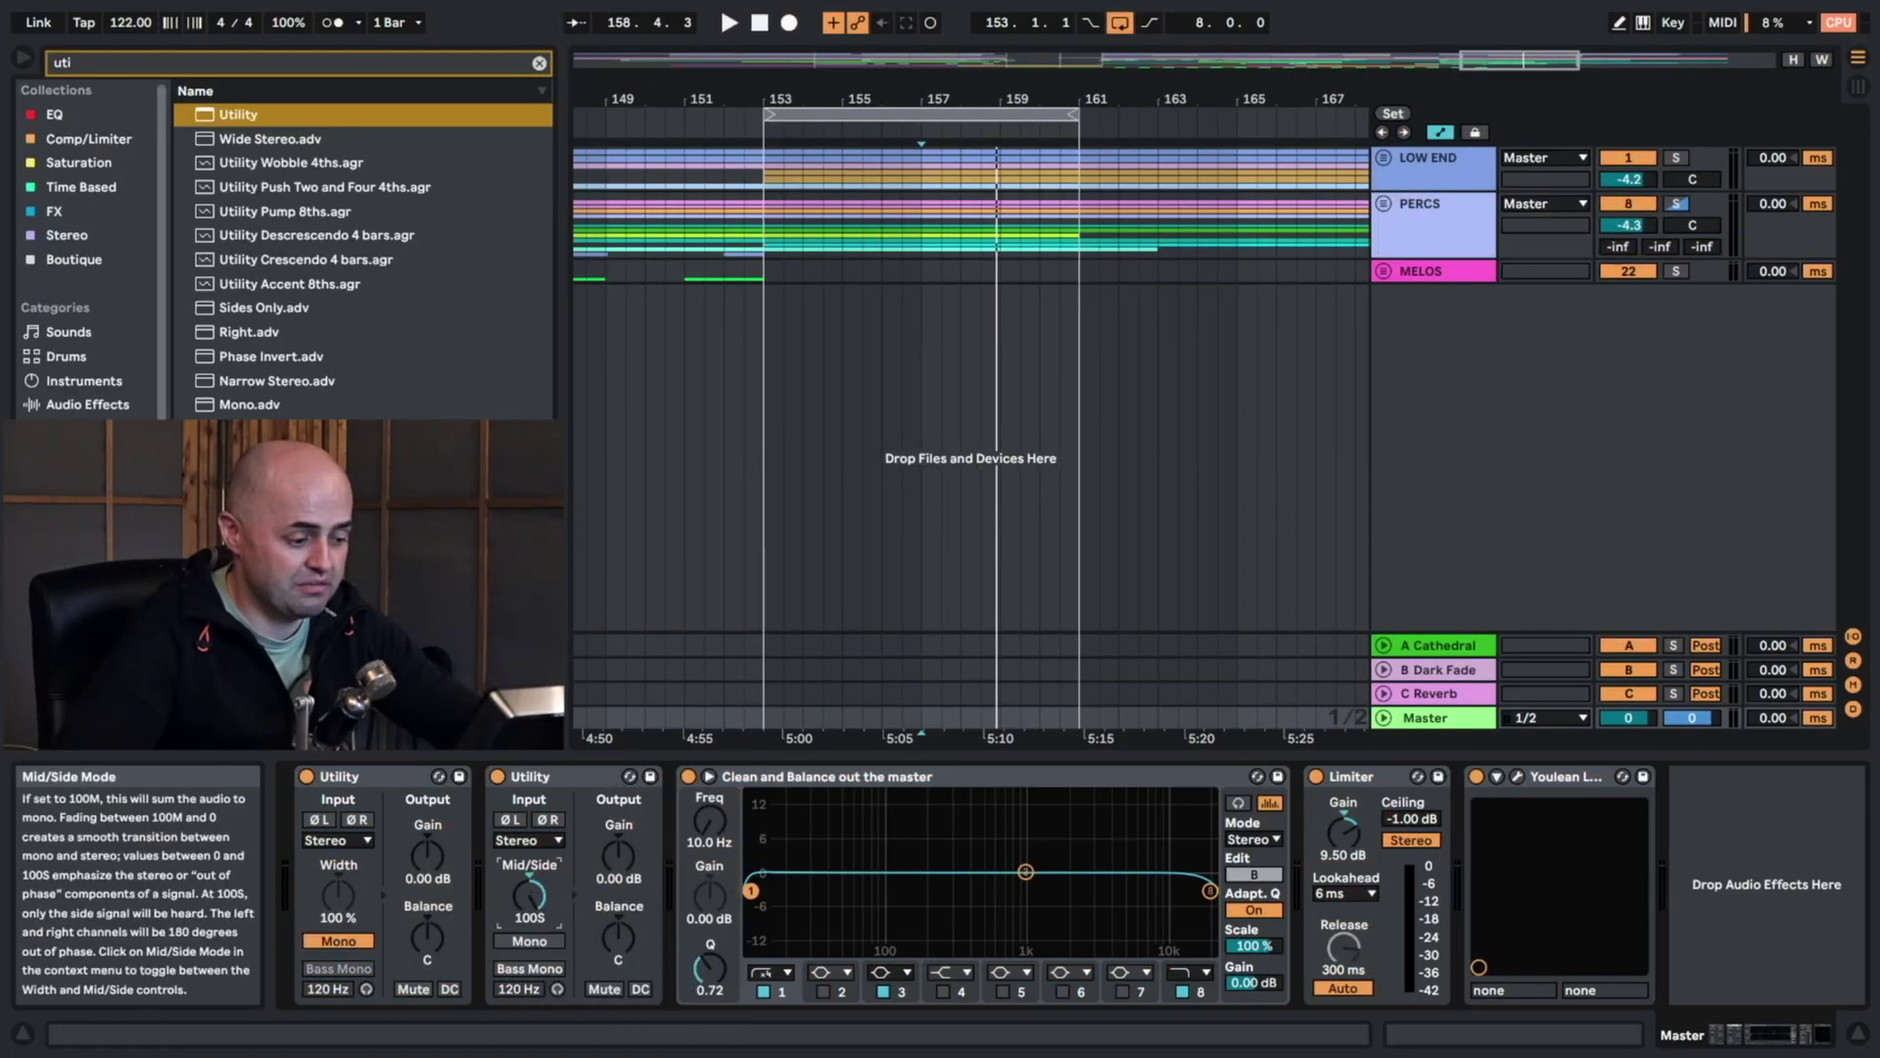
Test the mapped on/off switches of the two Utility devices and leave both deactivated.
left_click(570, 777)
left_click(421, 776)
key("4")
key("5")
left_click(554, 780)
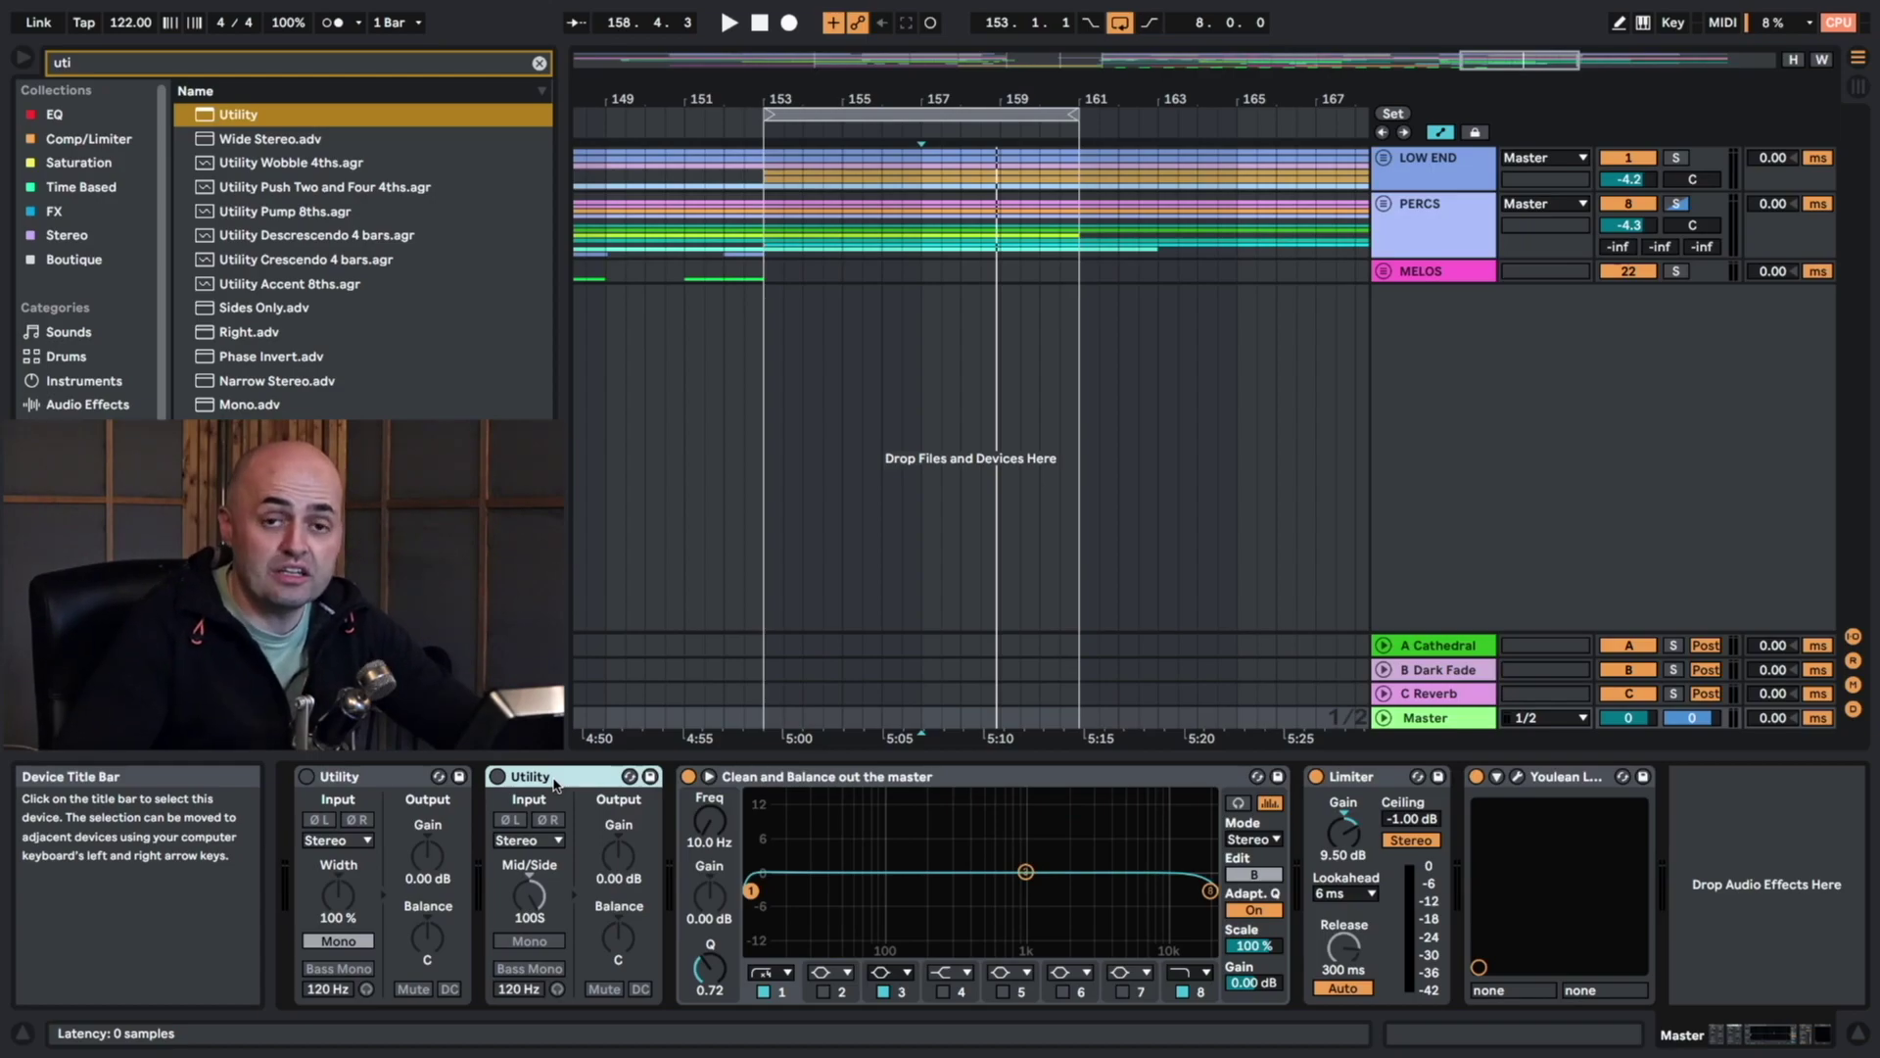
Preview the EQ Eight's M/S mode and return it to Stereo.
left_click(1253, 839)
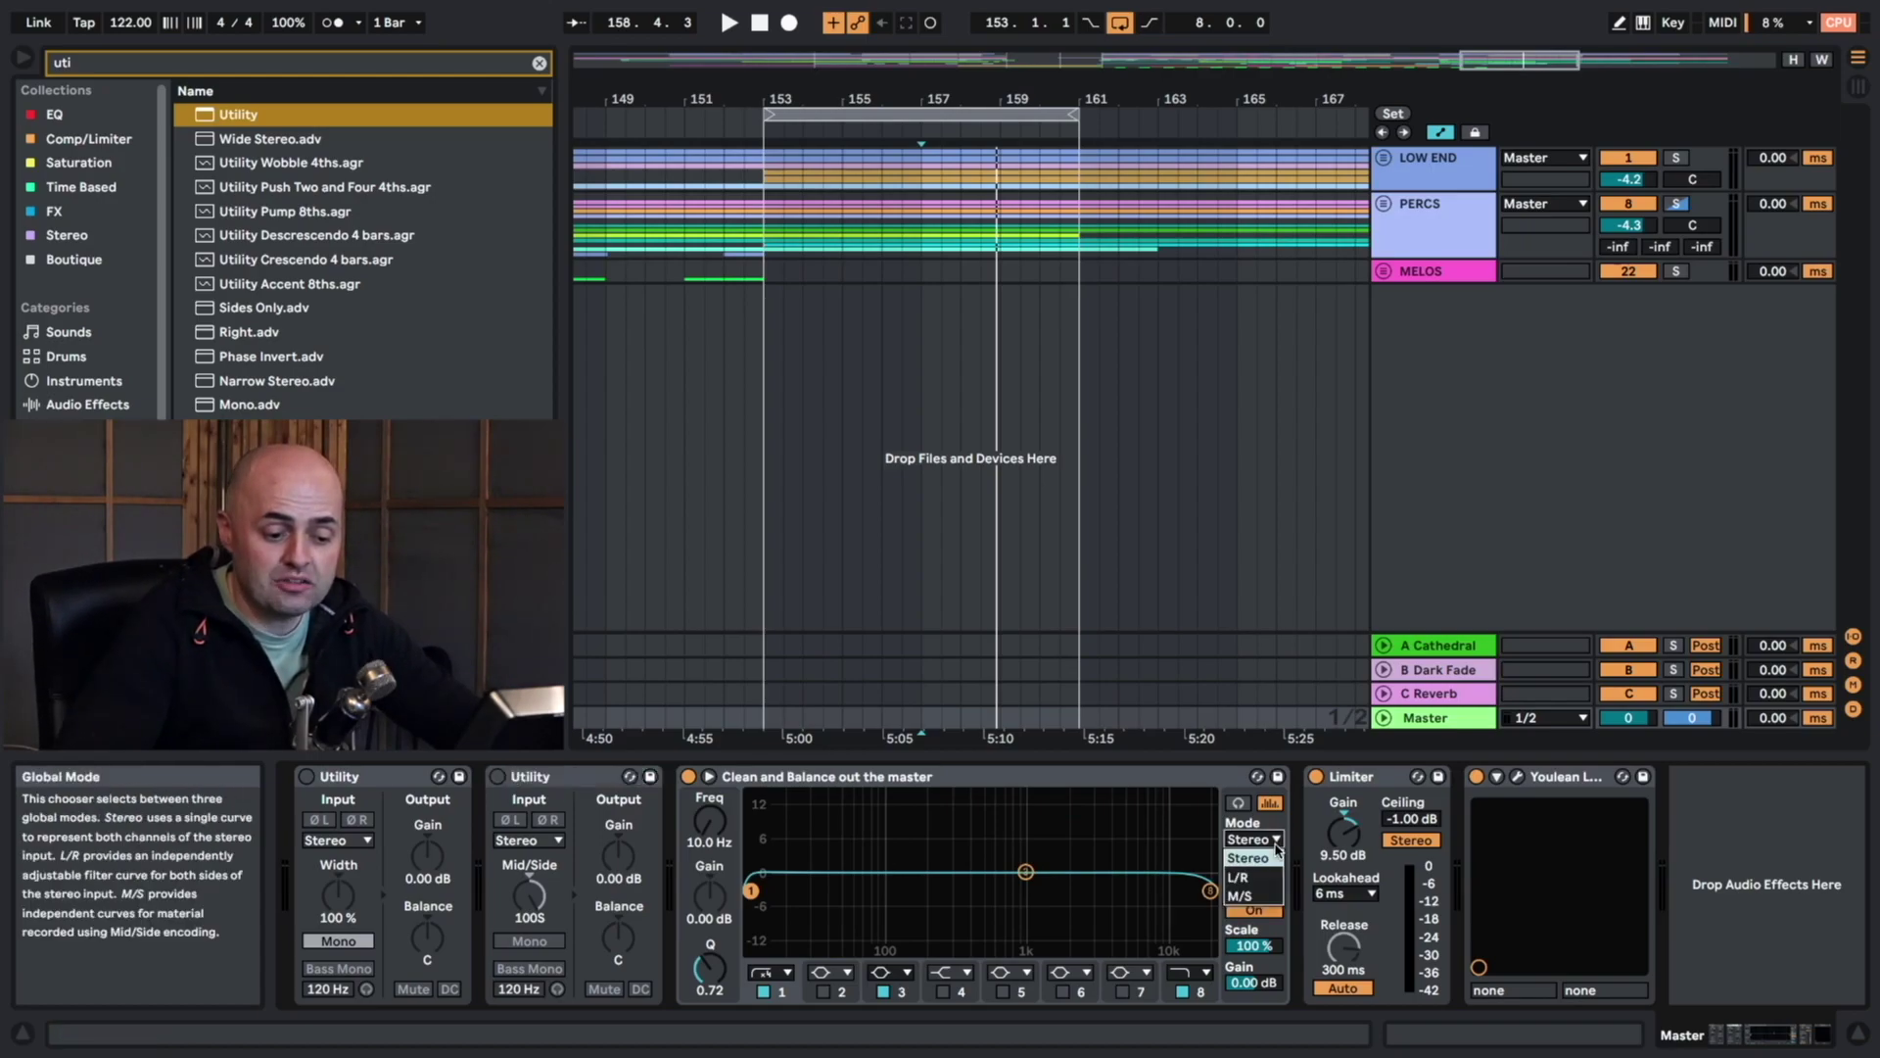
left_click(1253, 898)
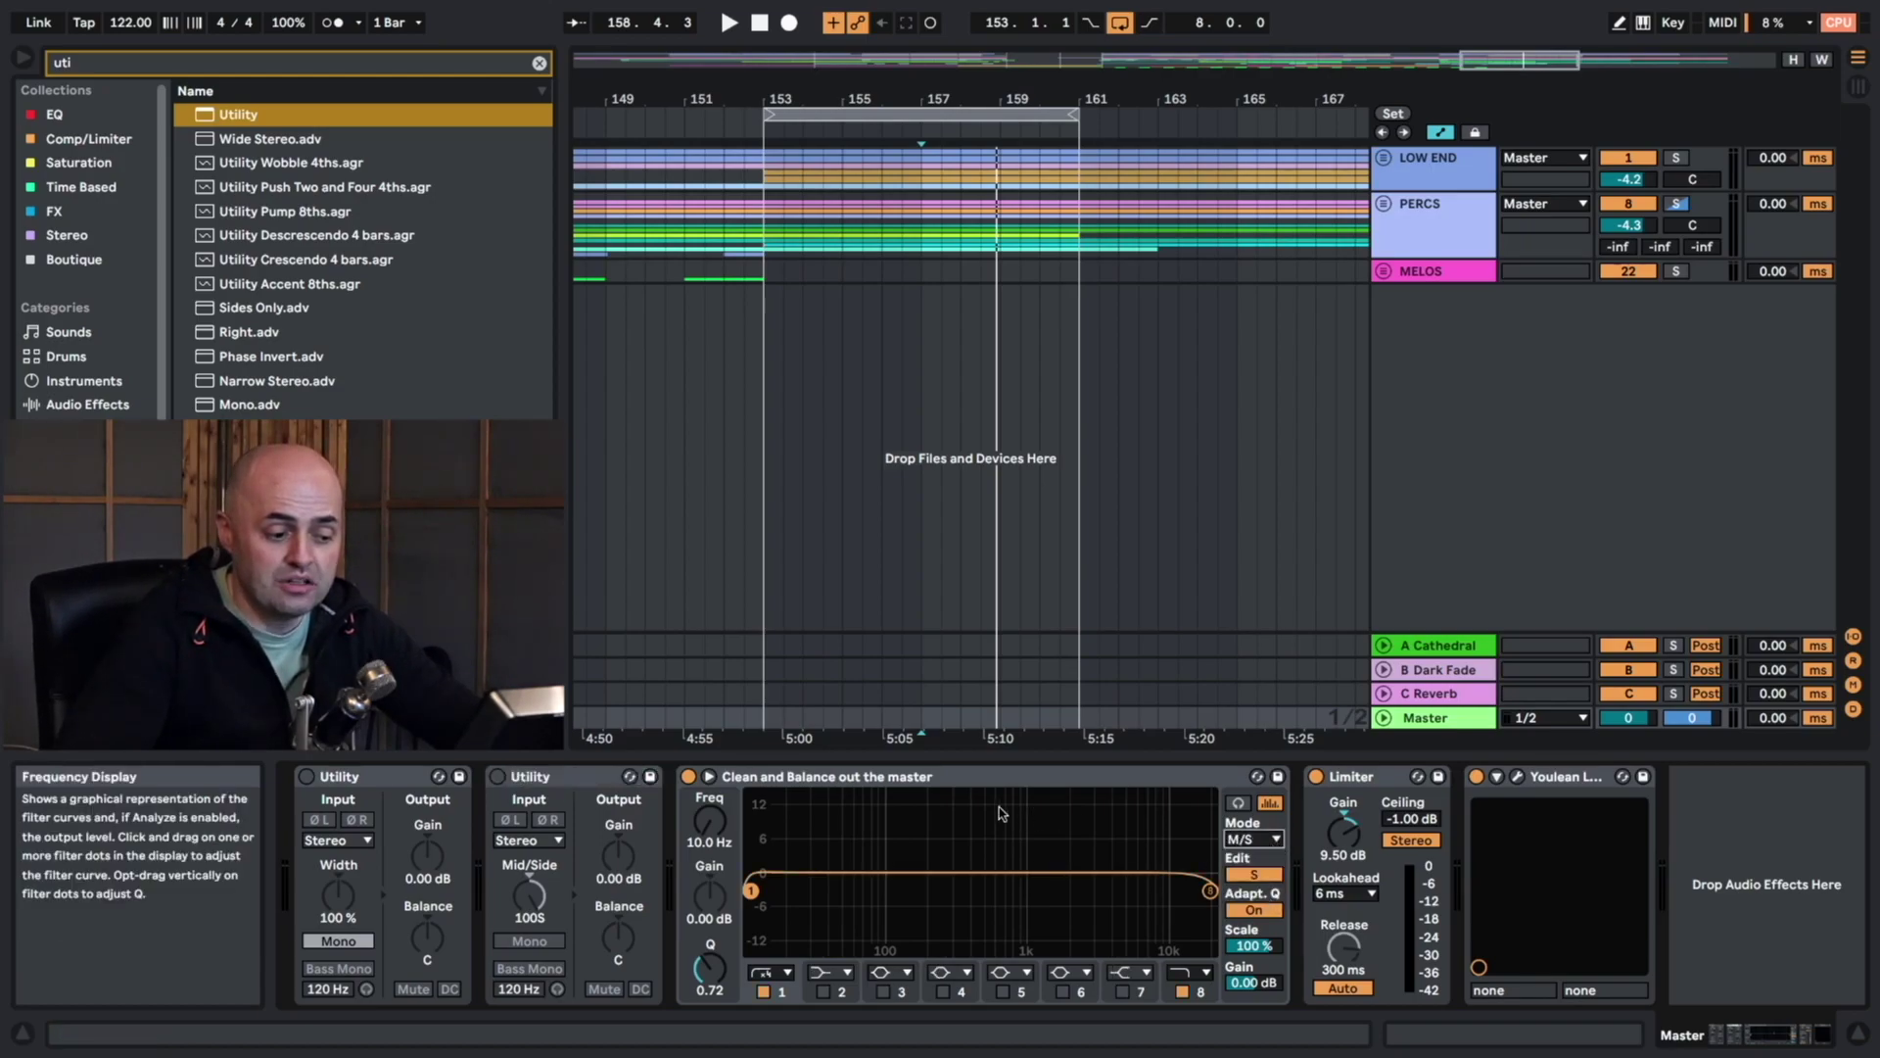
left_click(1254, 839)
left_click(1253, 859)
Audition the loop in mono, try boosting EQ band 3 about 3.35 dB at 1.14 kHz, and disable that band.
left_click(1119, 780)
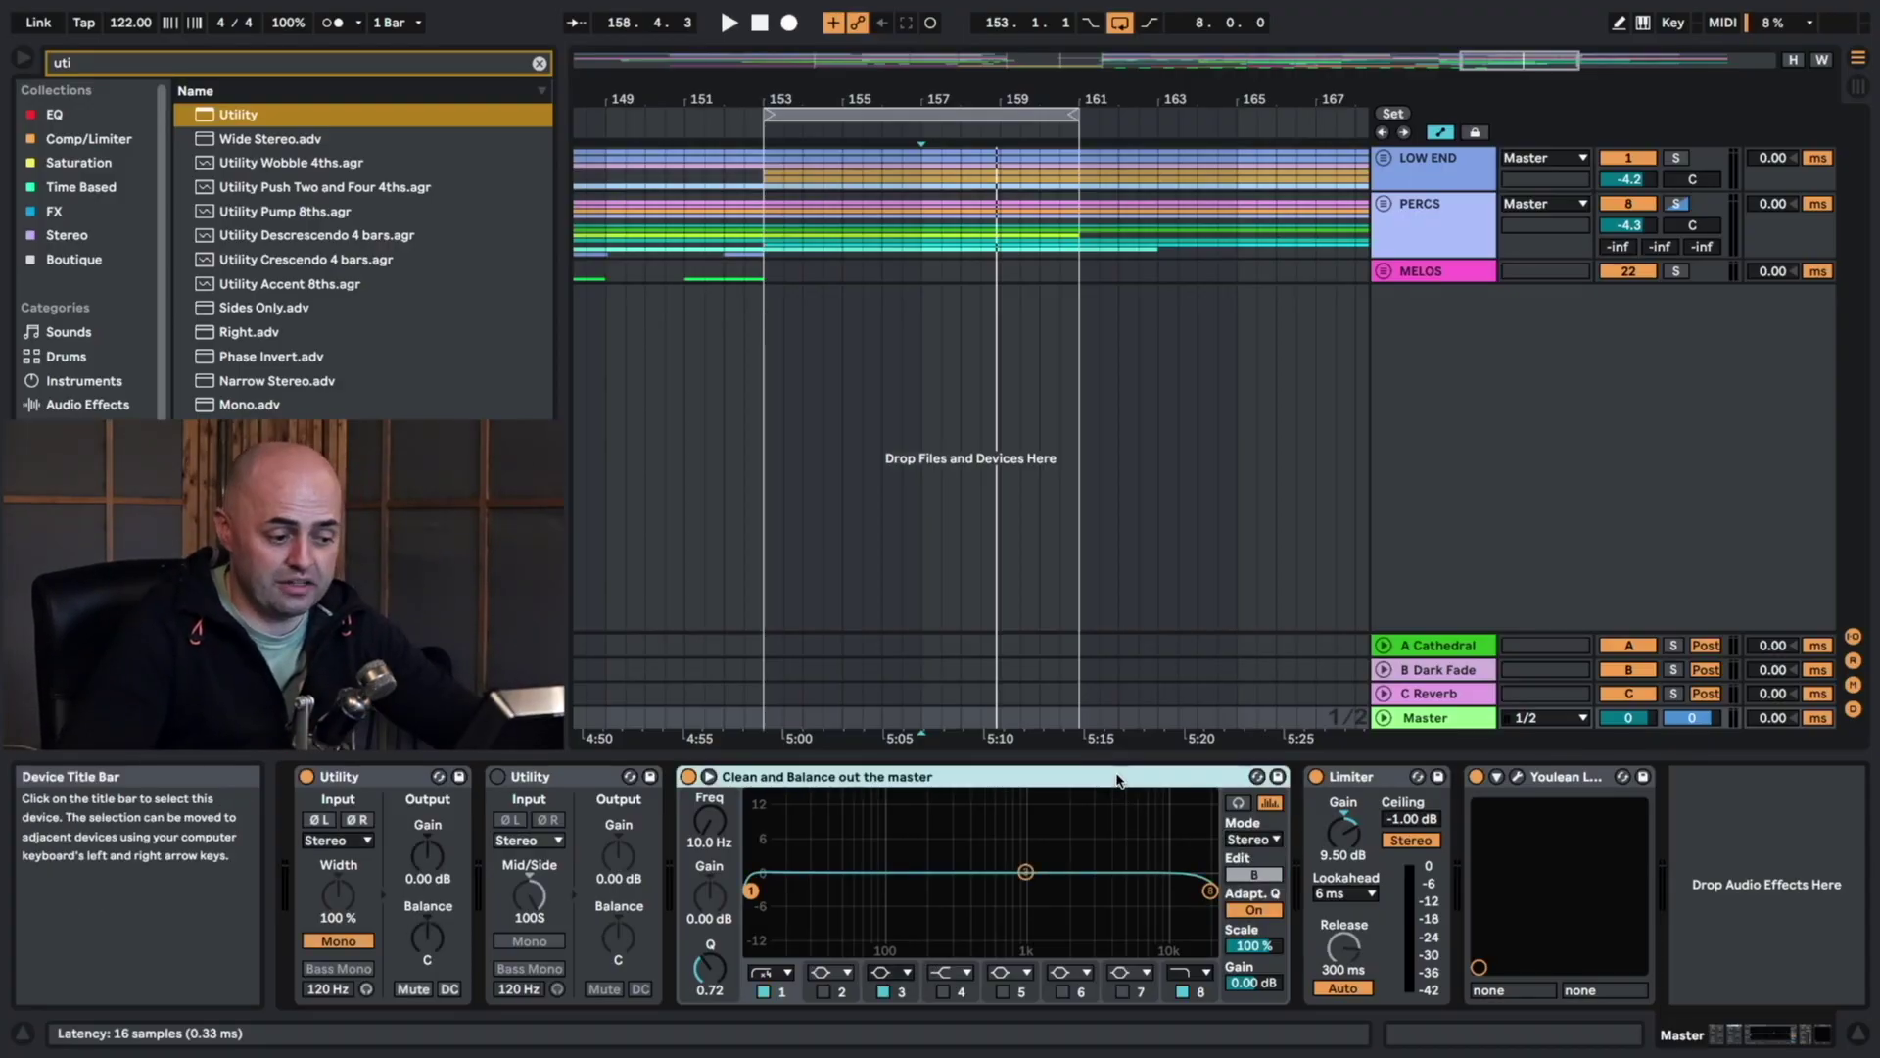
key("space")
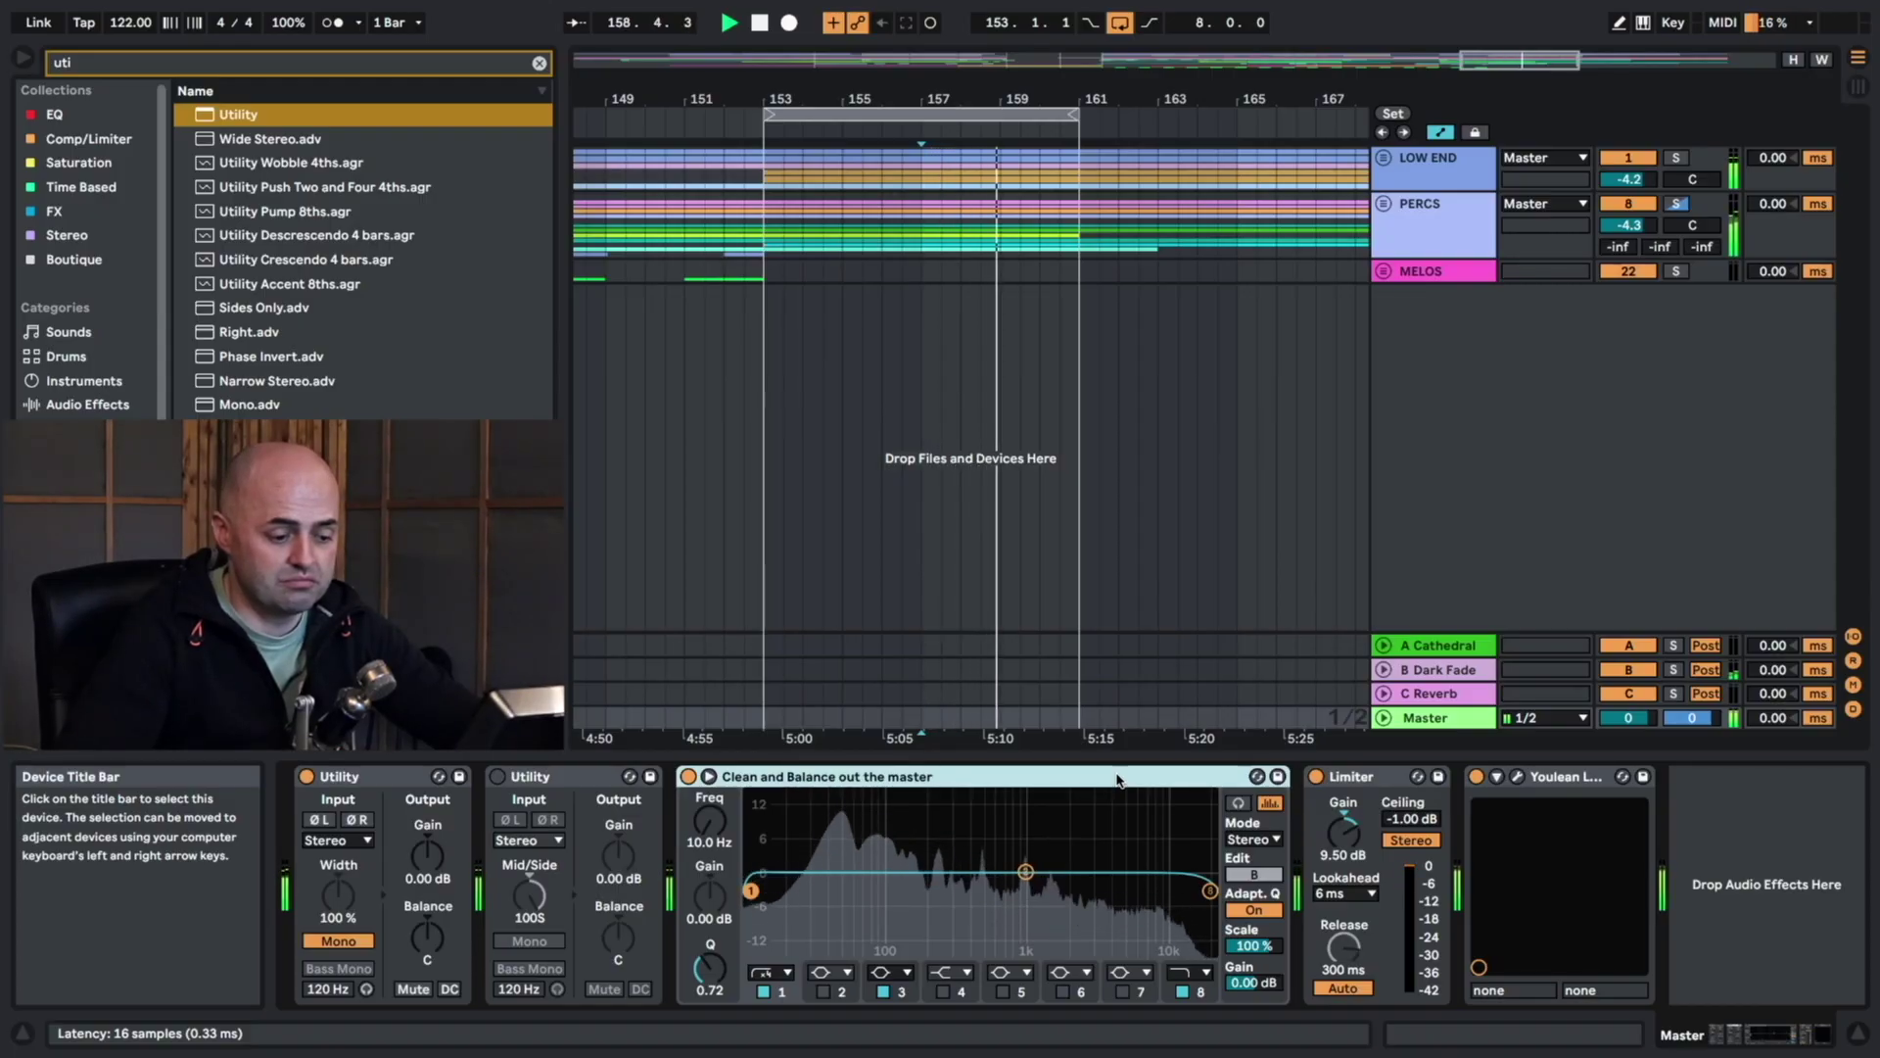
mouse_move(1025, 871)
left_mouse_down()
mouse_move(1143, 849)
mouse_move(1033, 855)
left_mouse_up()
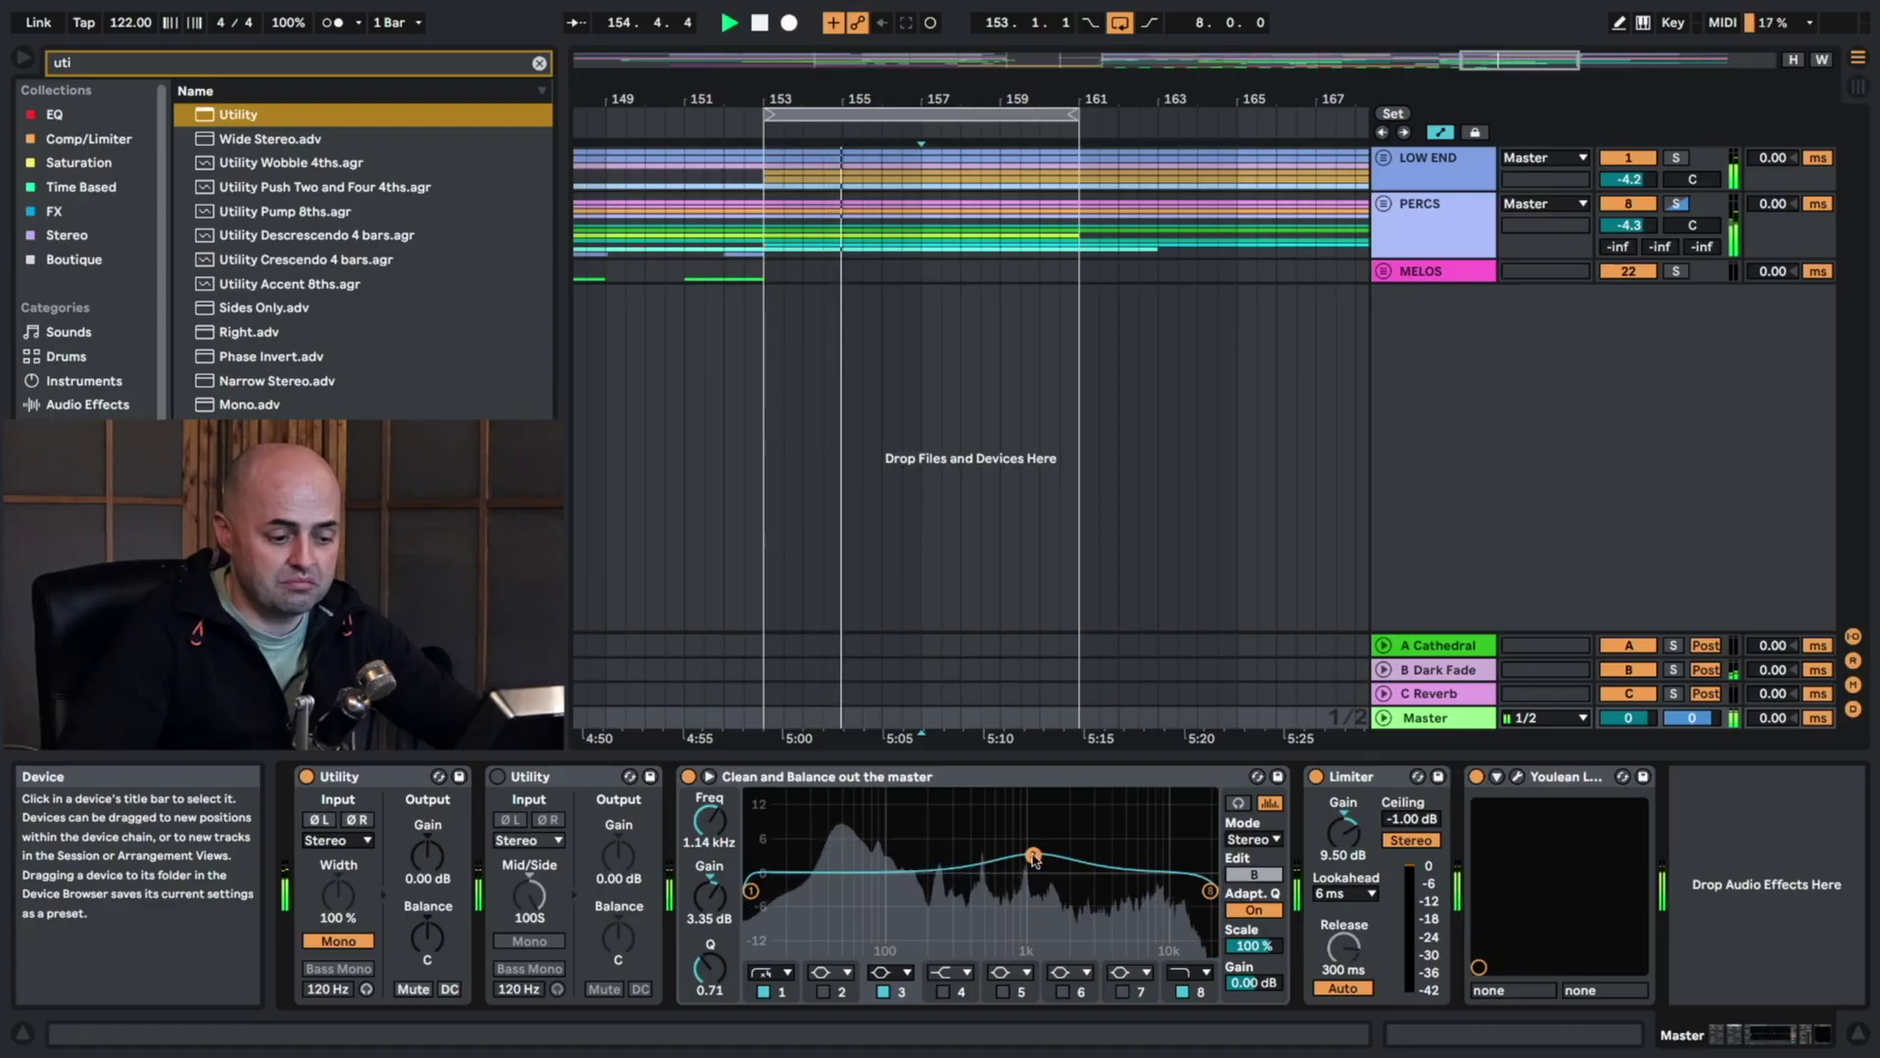
key("space")
double_click(1022, 878)
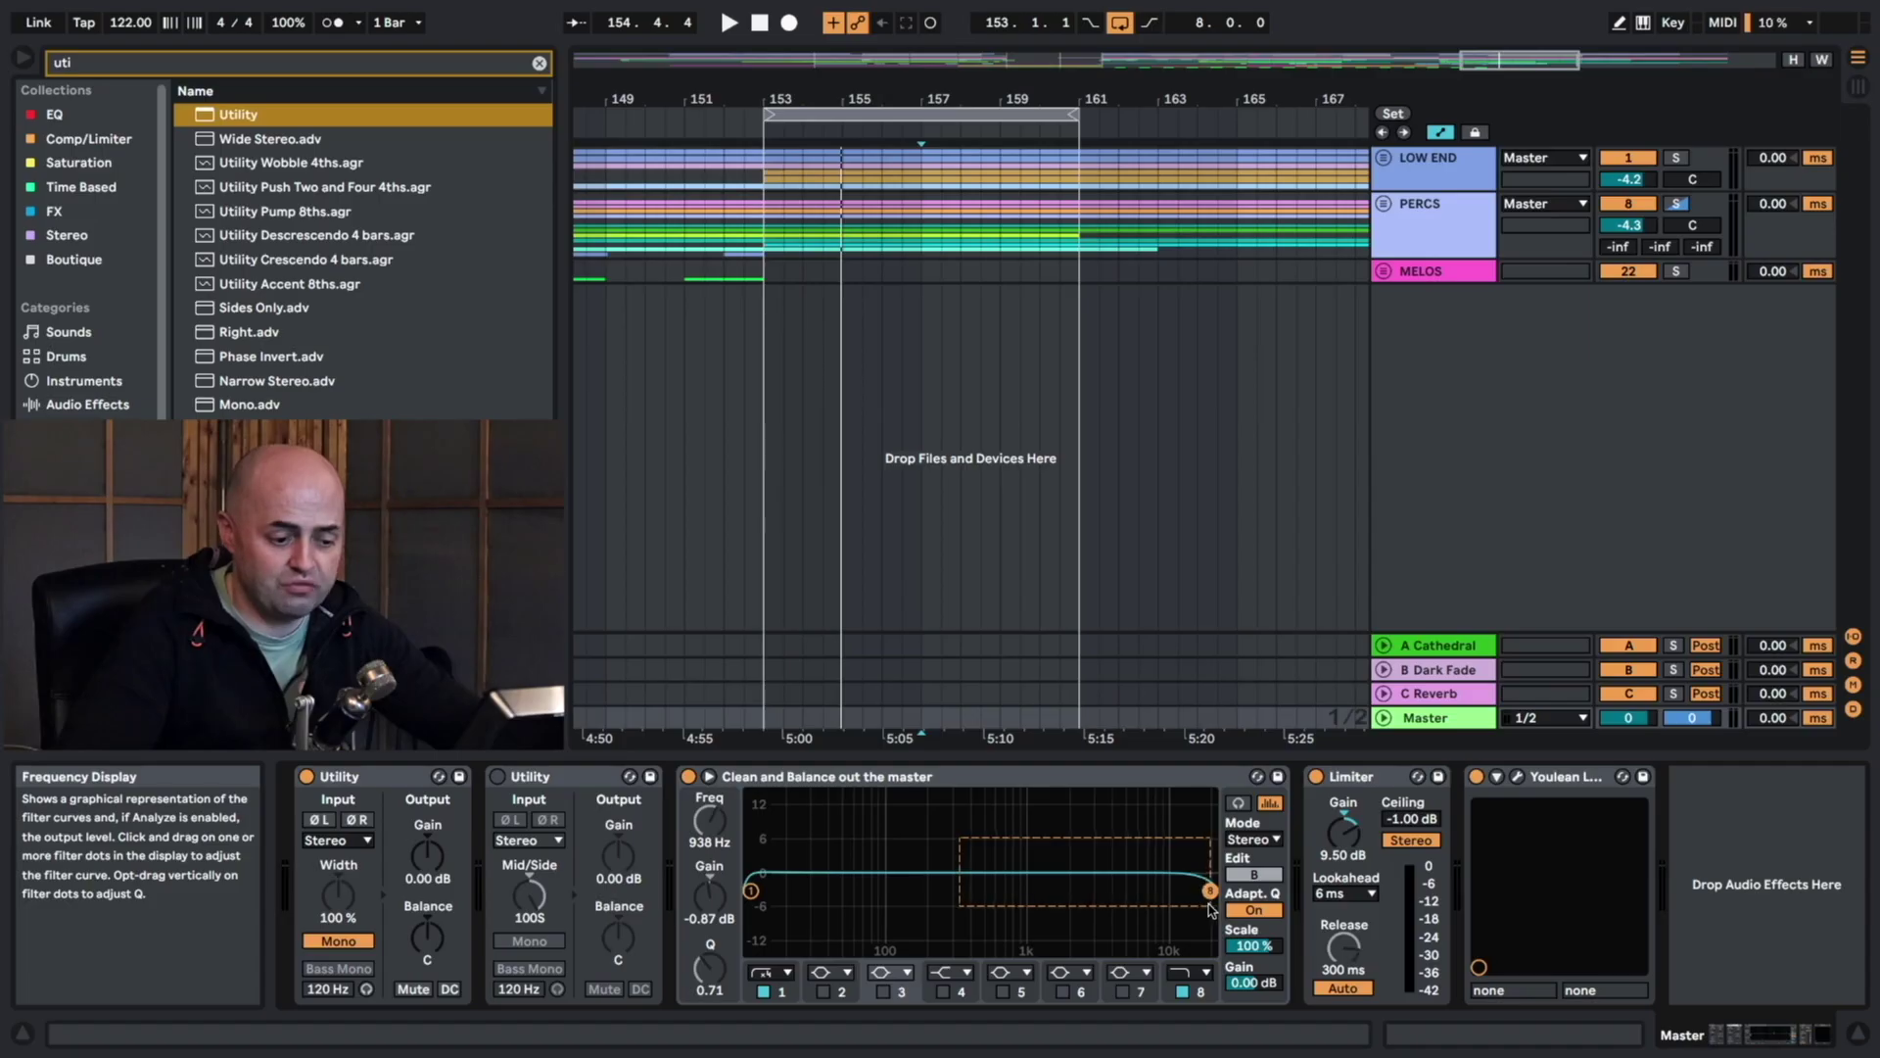
left_click_drag(1222, 912, 1222, 913)
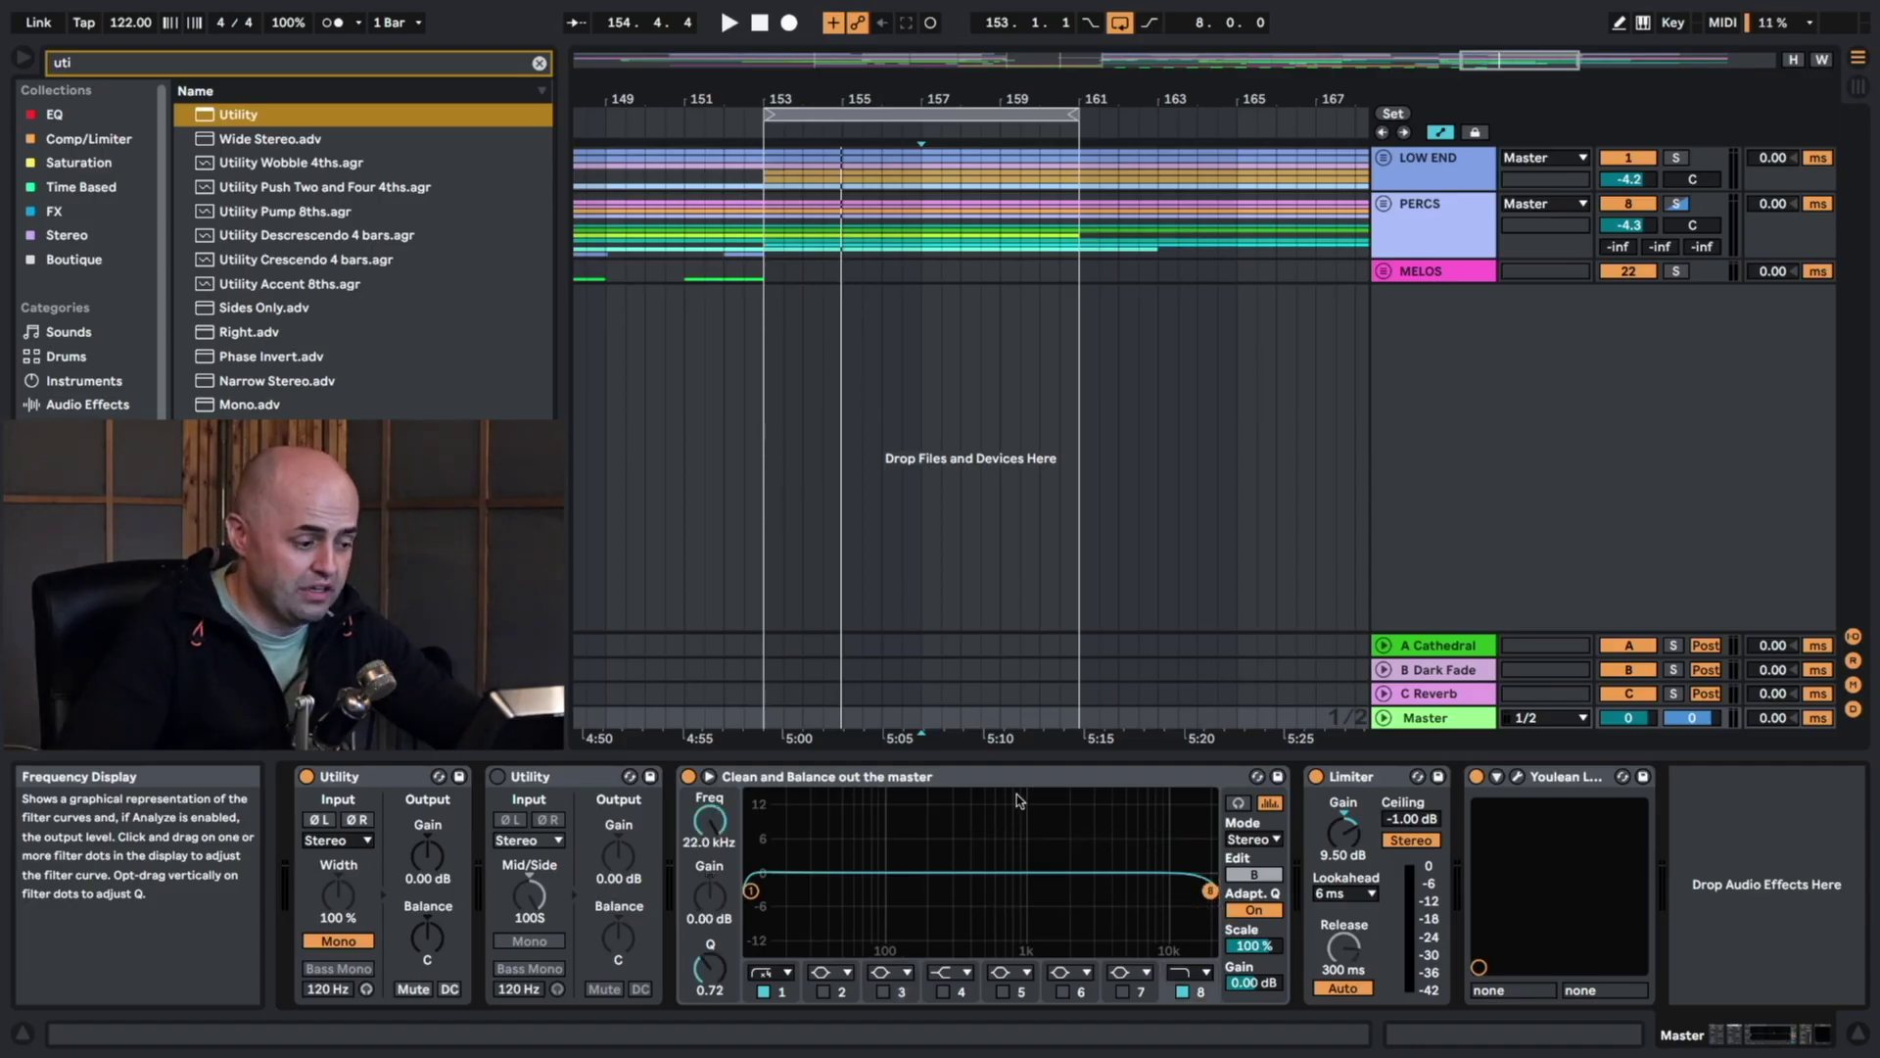
Audition only the side signal, try raising the EQ's low cut to about 330 Hz, and reset it to 10 Hz.
left_click(1013, 780)
key("m")
key("s")
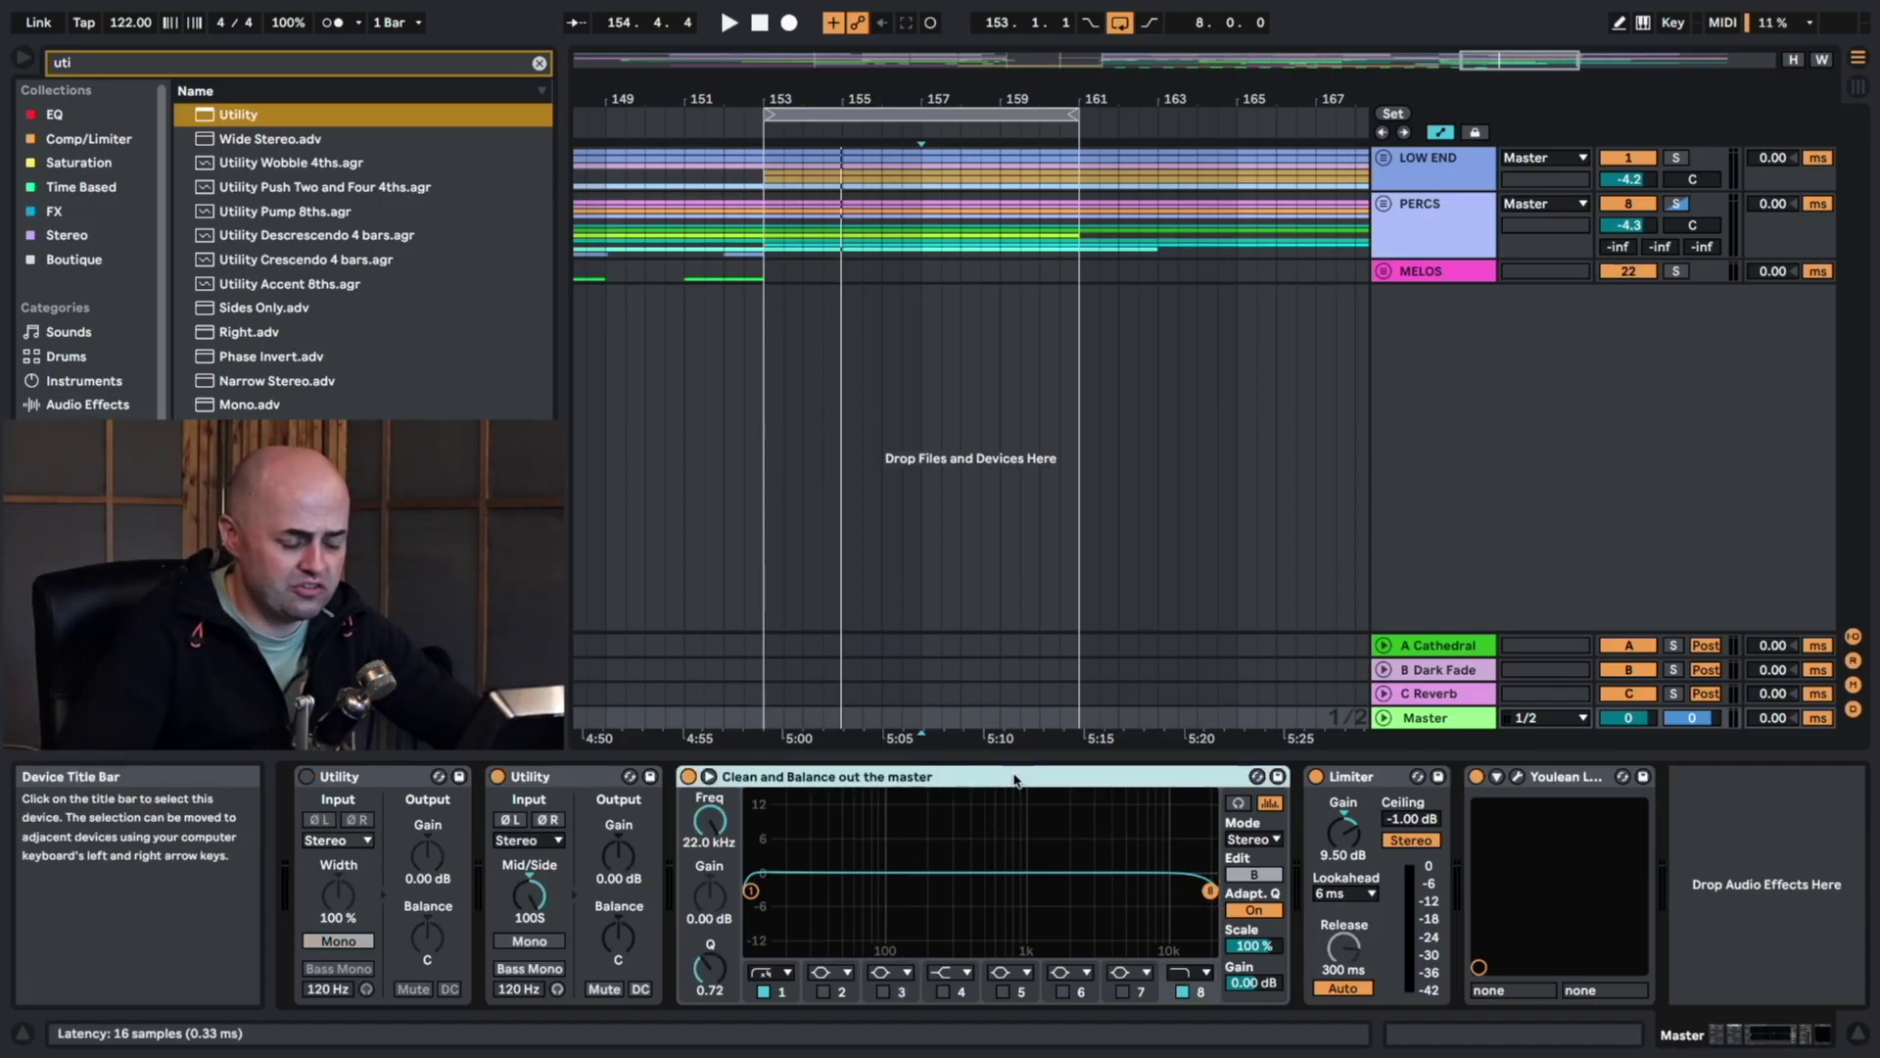
key("space")
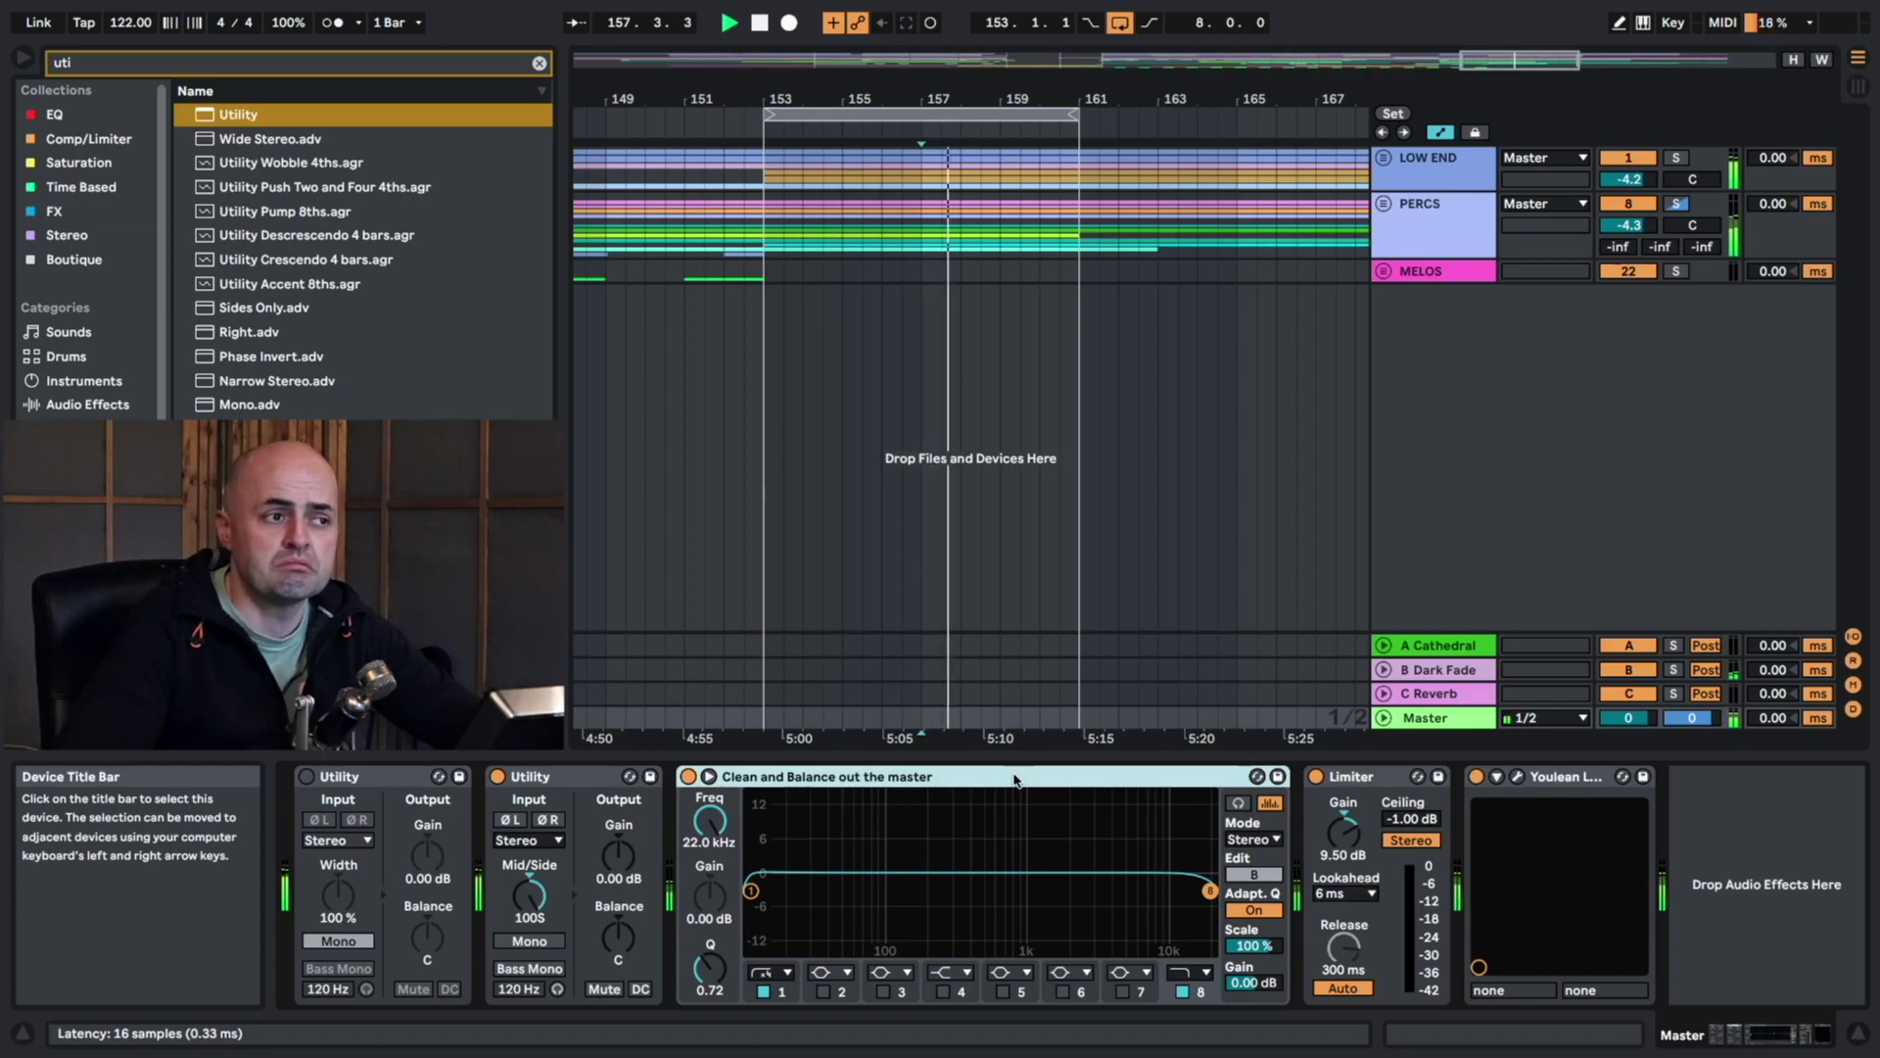
left_click_drag(902, 837, 730, 962)
left_click_drag(750, 890, 959, 895)
key("space")
left_click(805, 778)
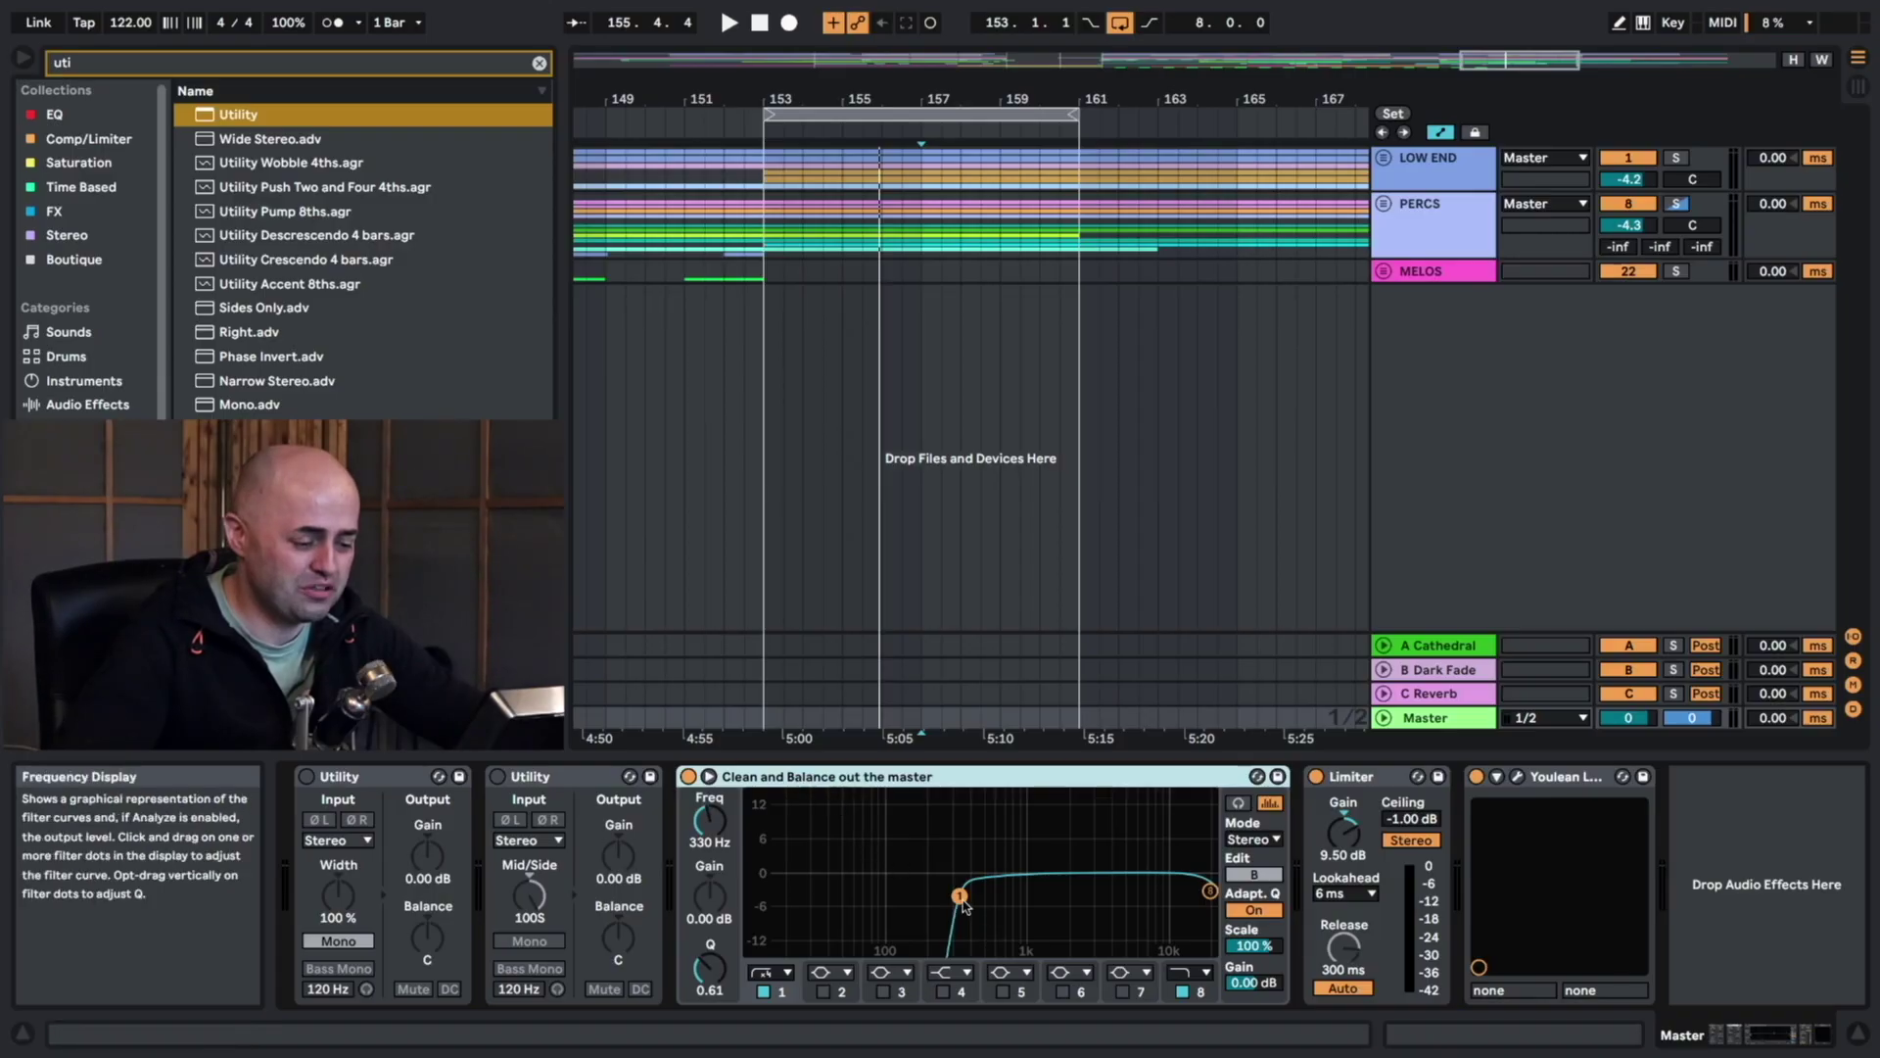
left_click_drag(961, 897, 805, 894)
left_click(763, 973)
left_click(781, 832)
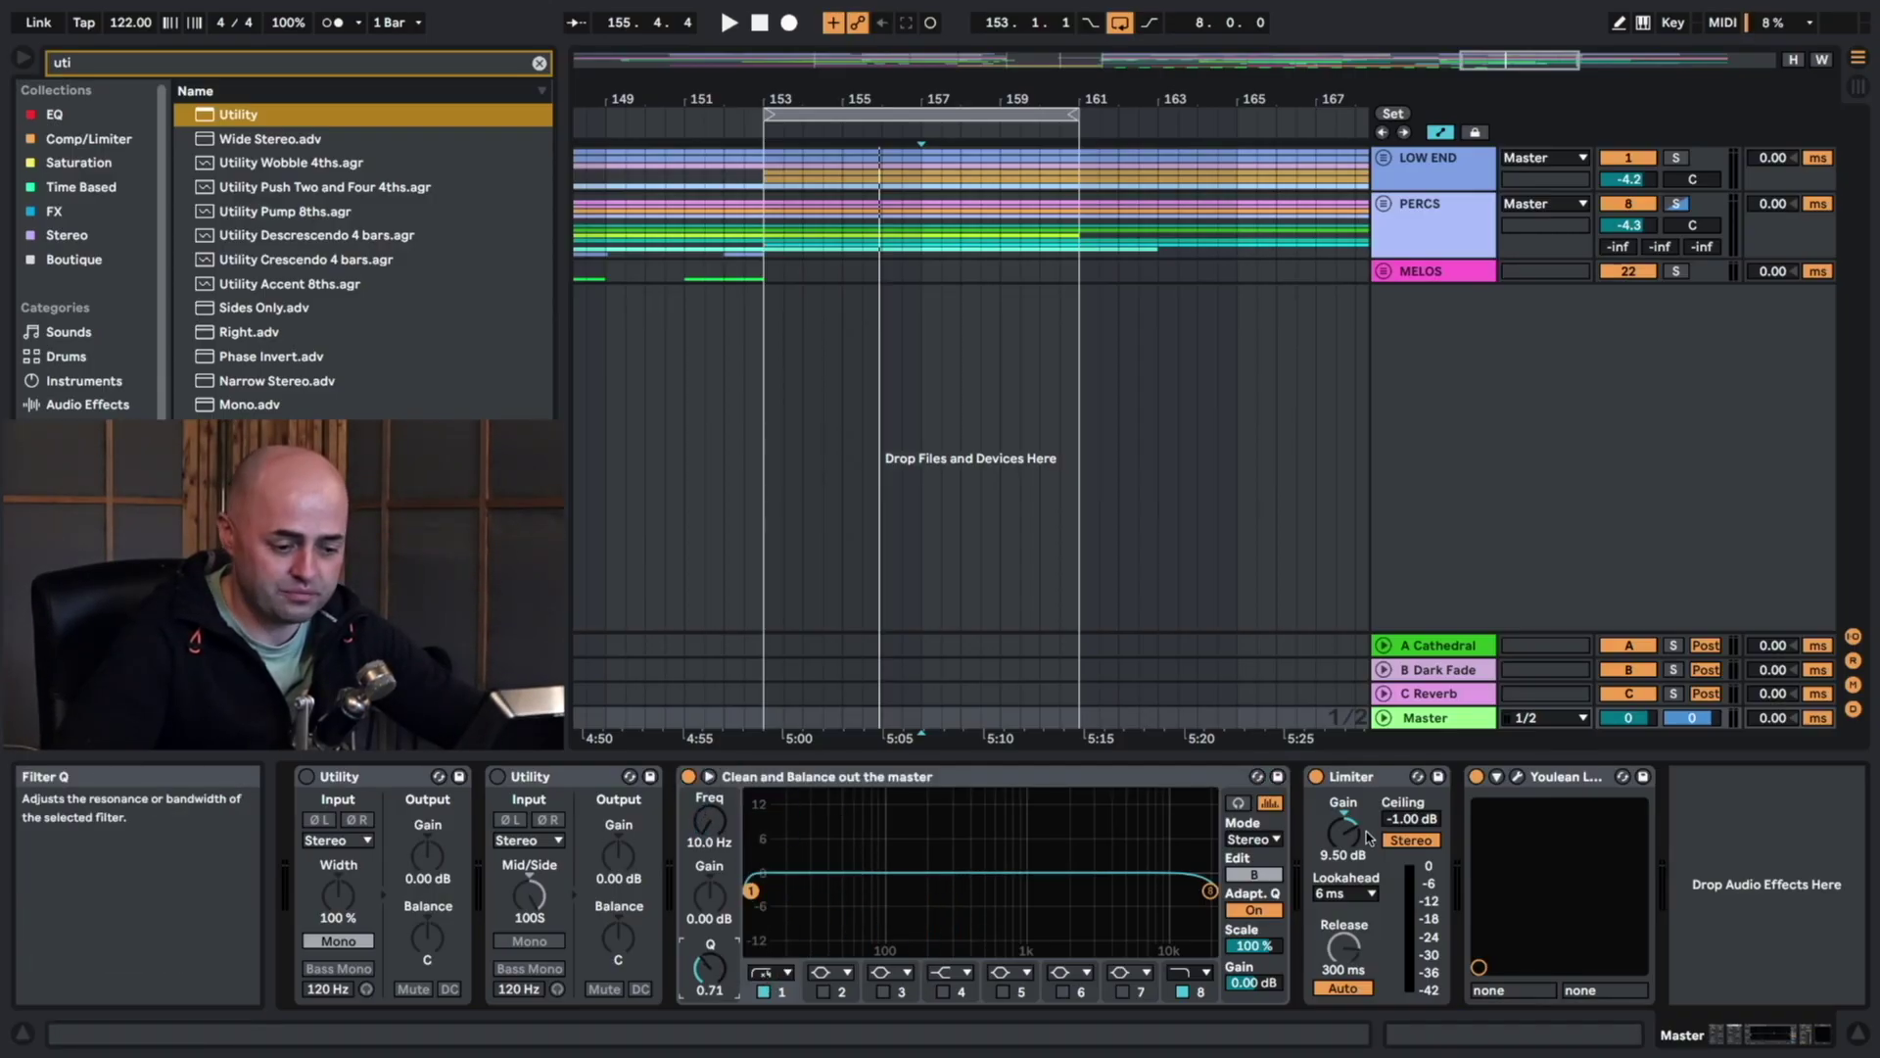
Set the EQ Eight to M/S mode, raise the side channel's low cut to just above 100 Hz and disable its high cut.
left_click(1268, 840)
left_click(1259, 895)
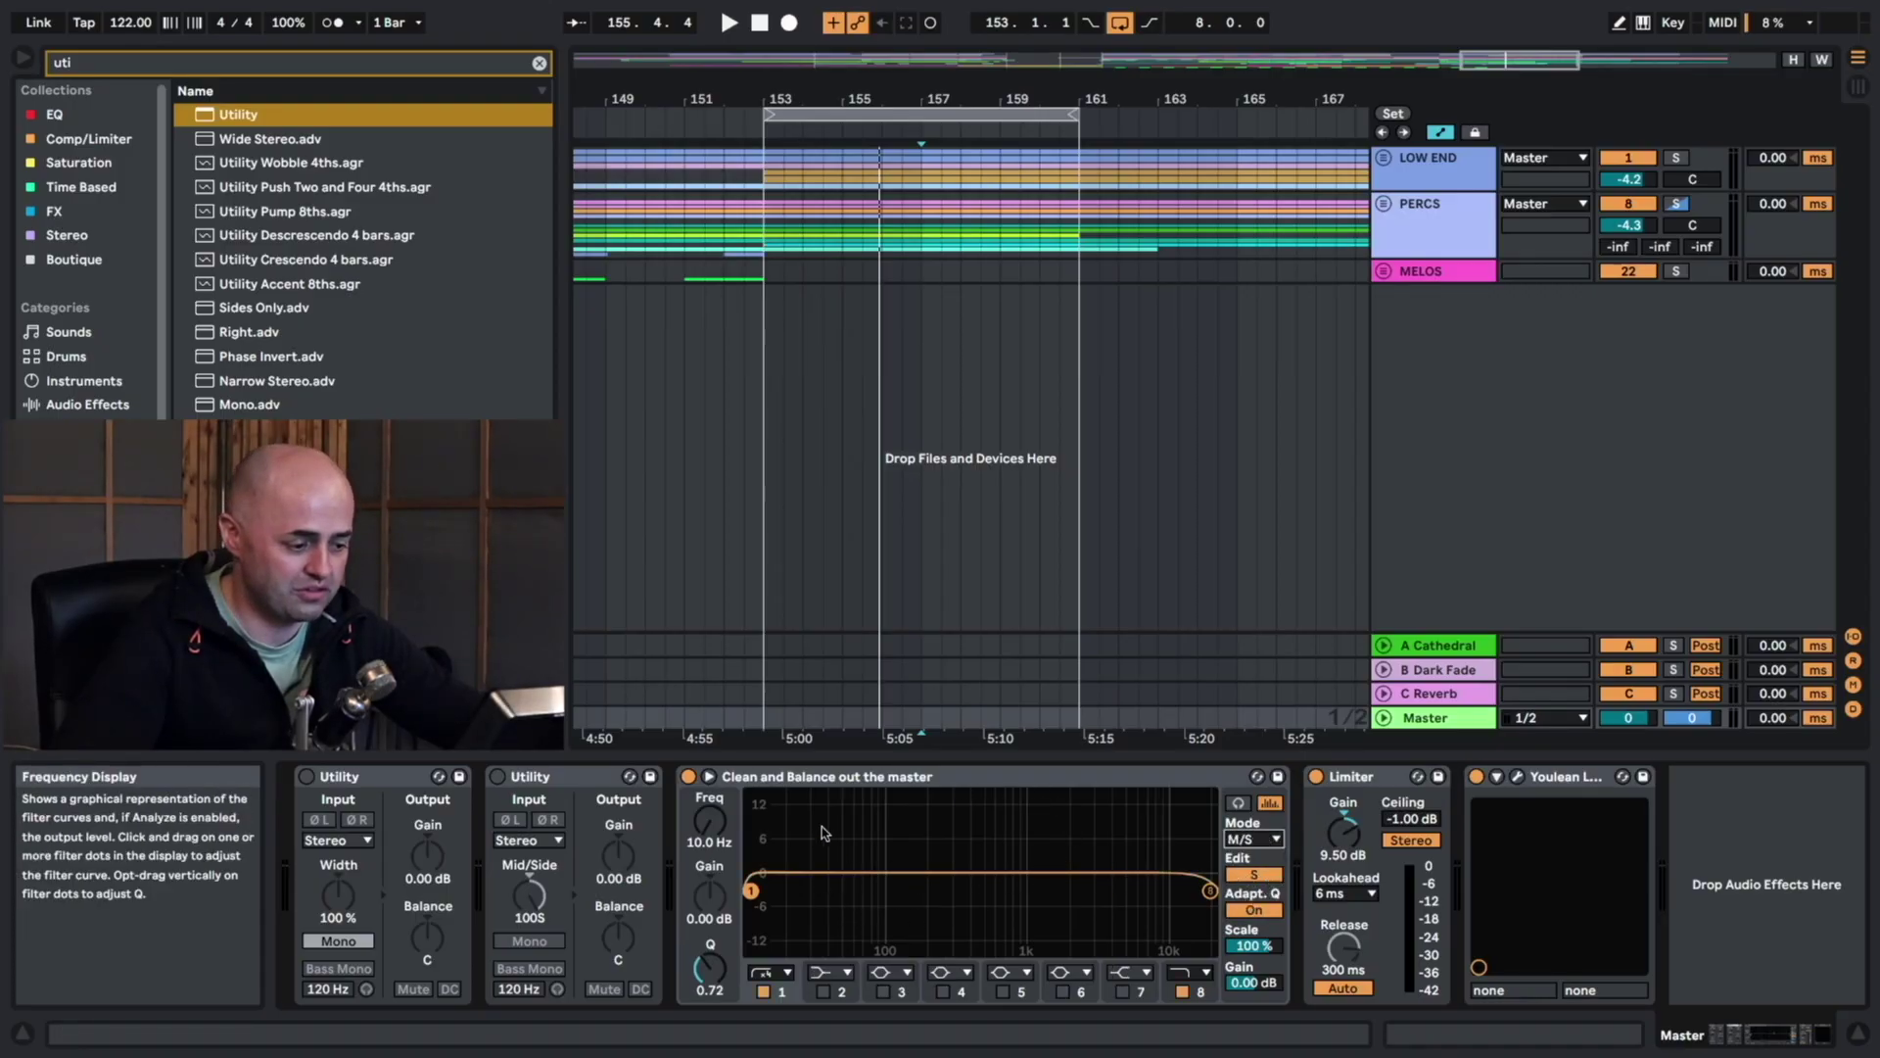
left_click(378, 777)
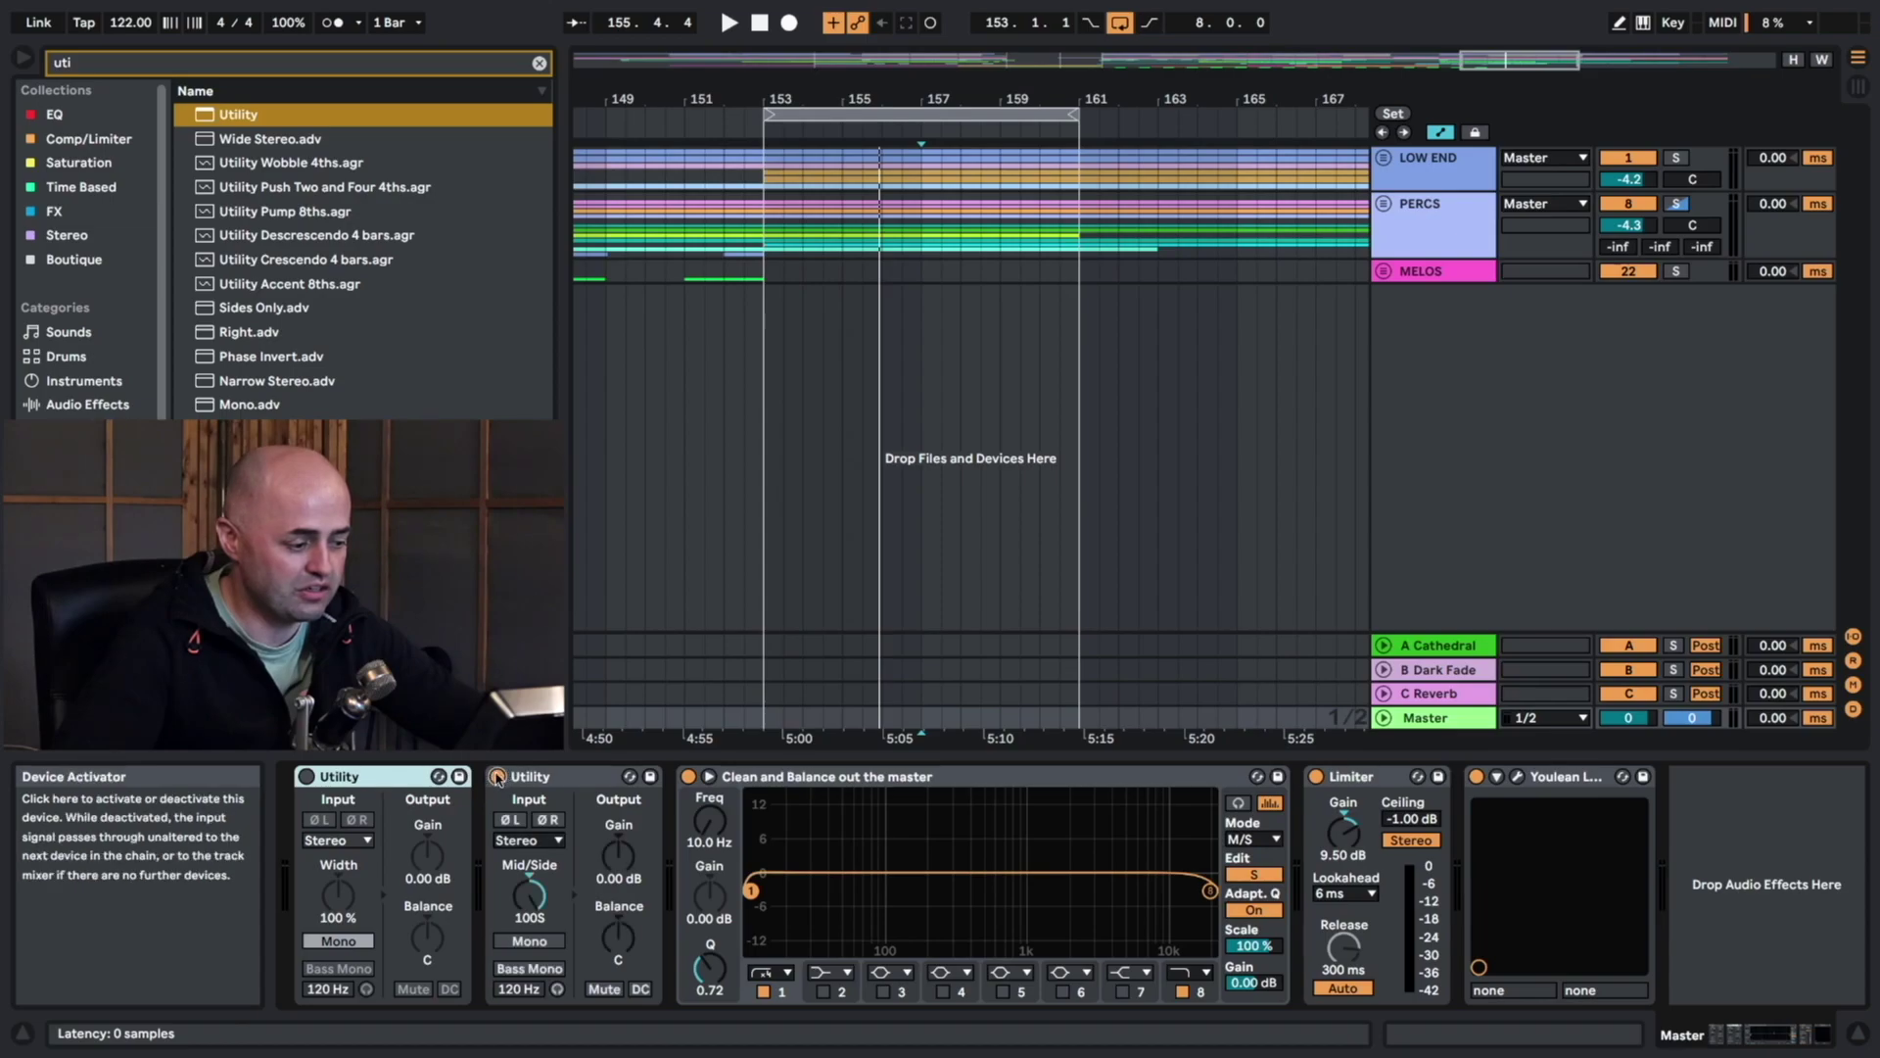
left_click(755, 783)
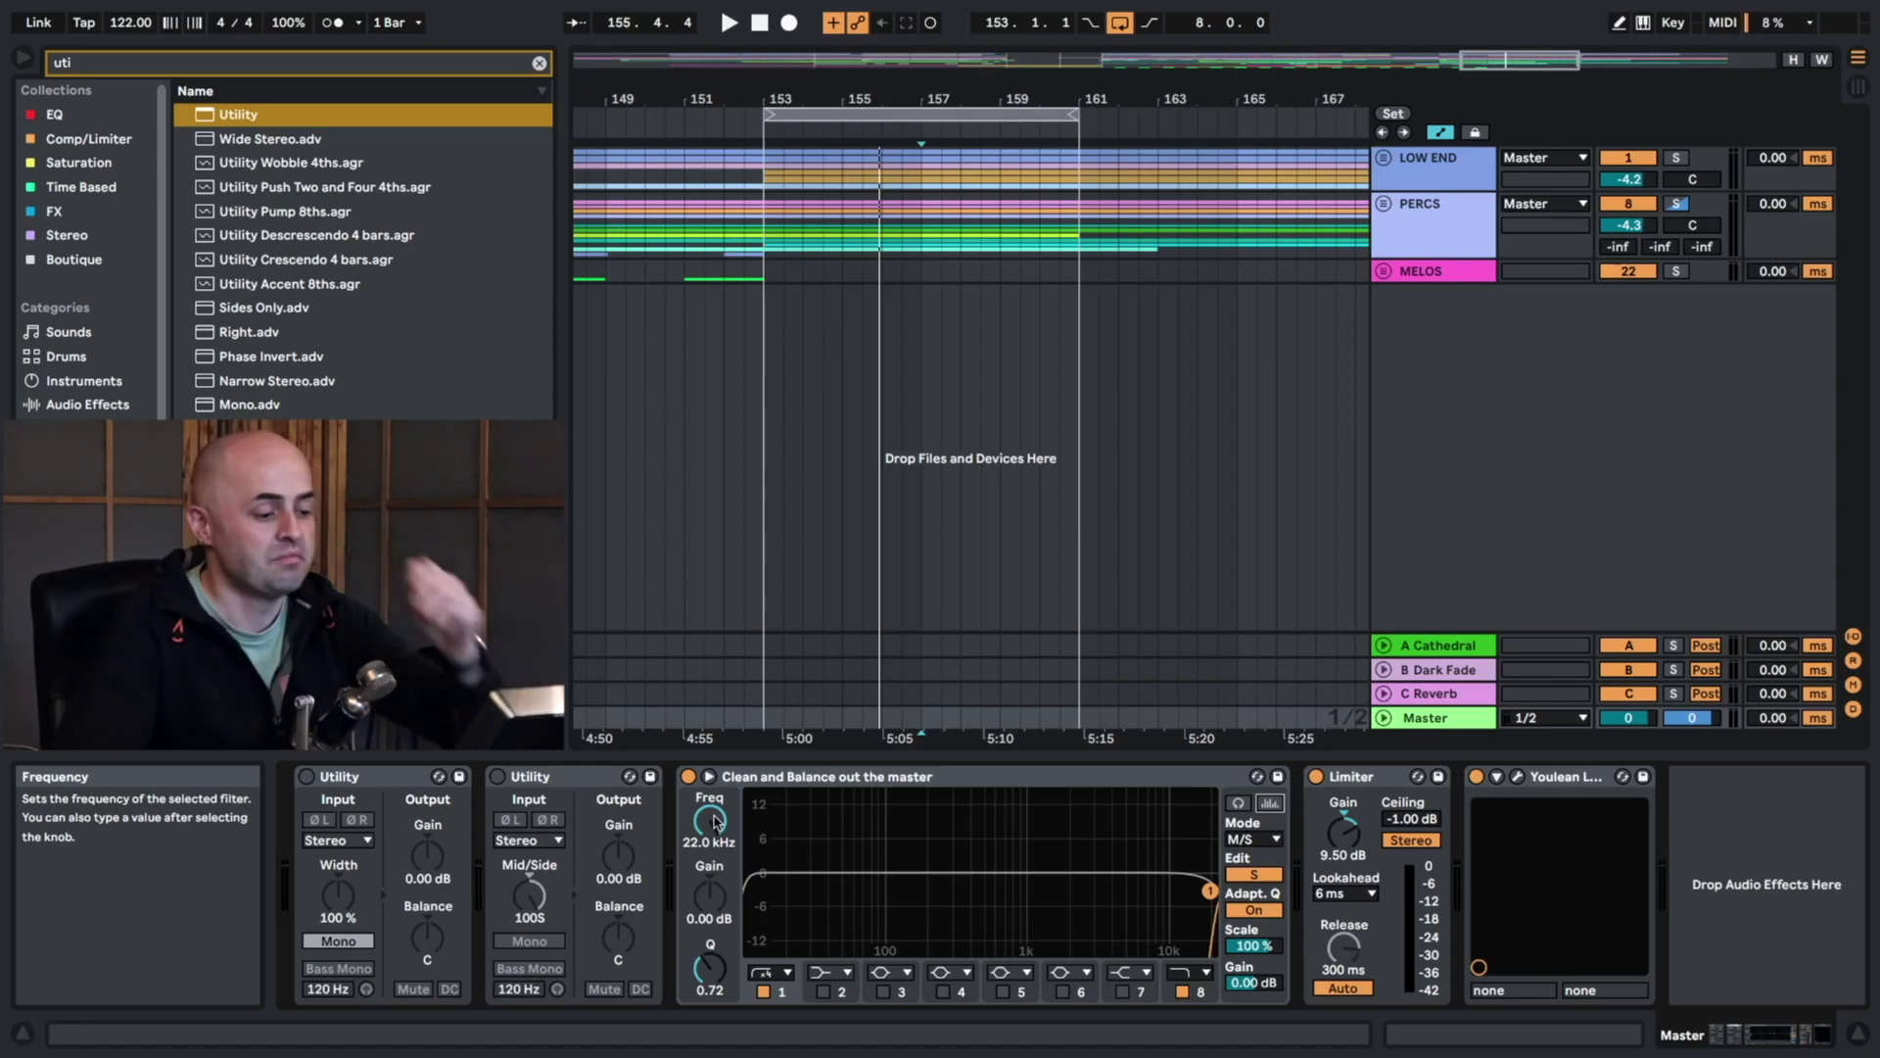
key("space")
left_click_drag(714, 822, 714, 959)
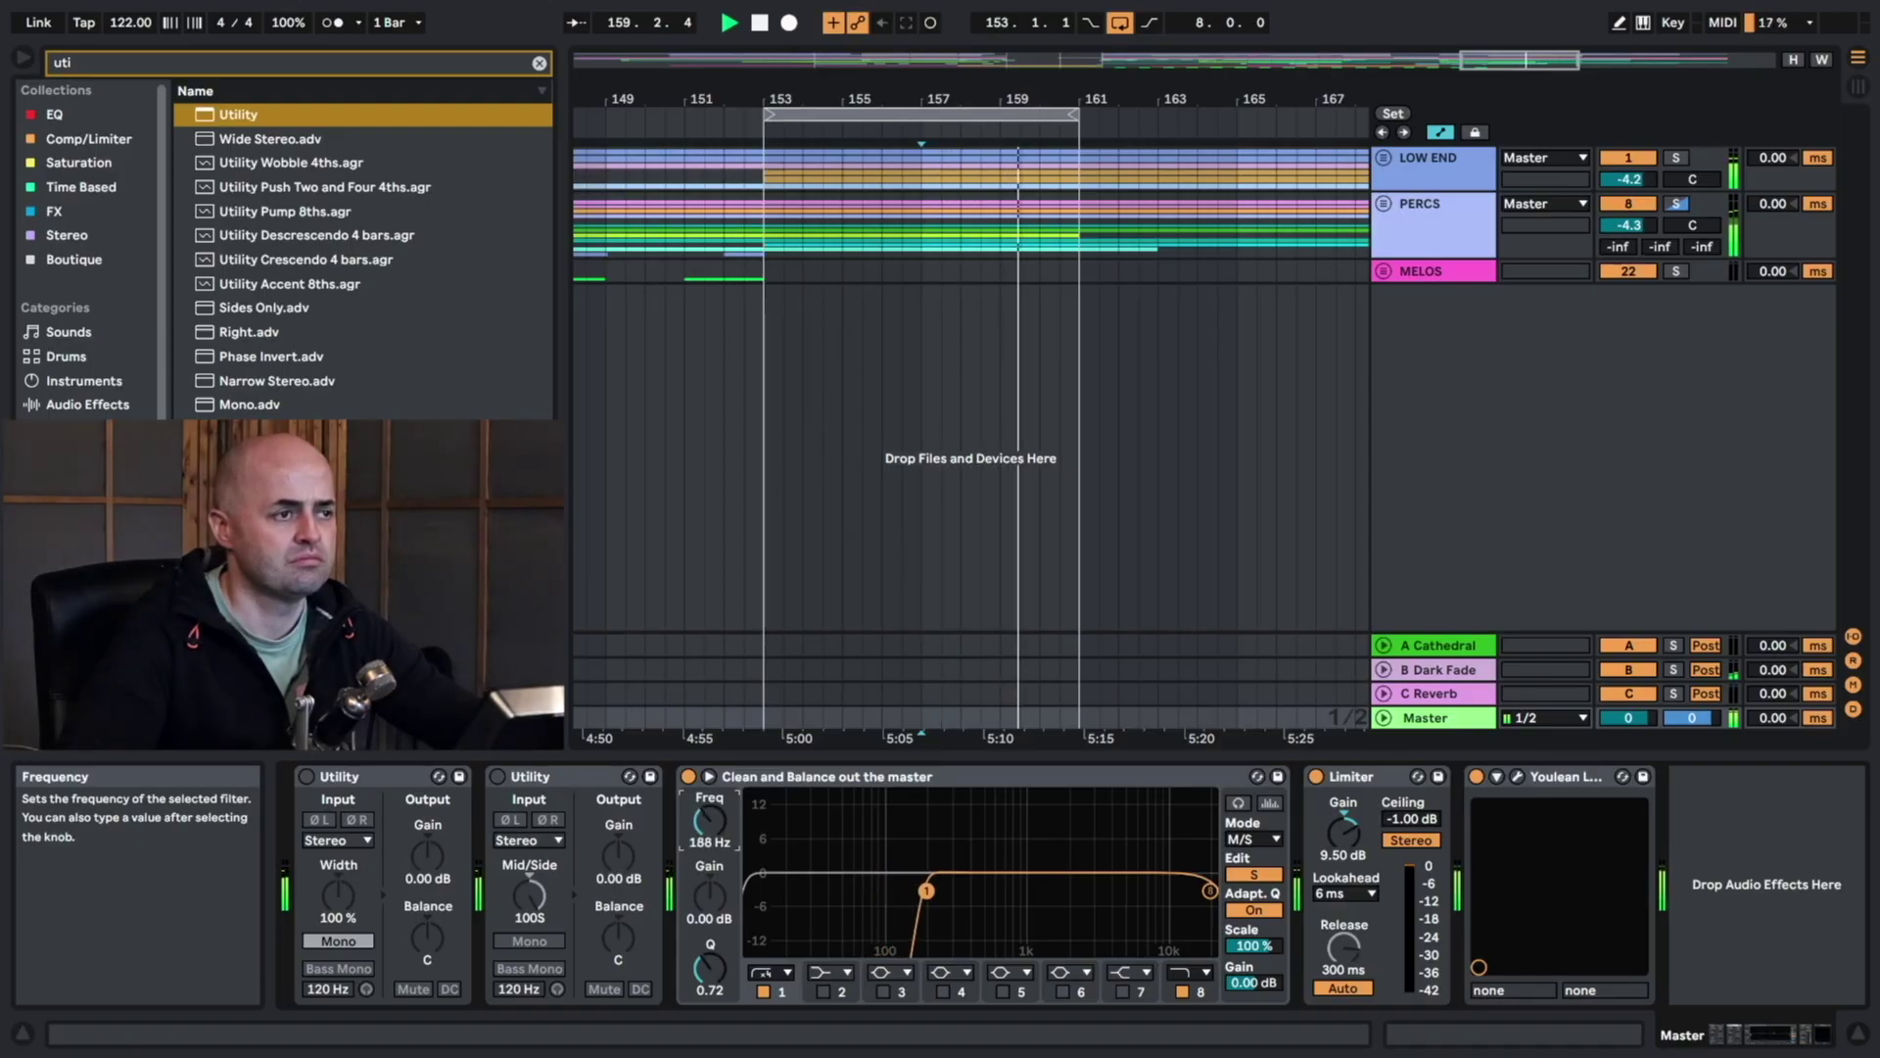
left_click_drag(714, 837, 714, 873)
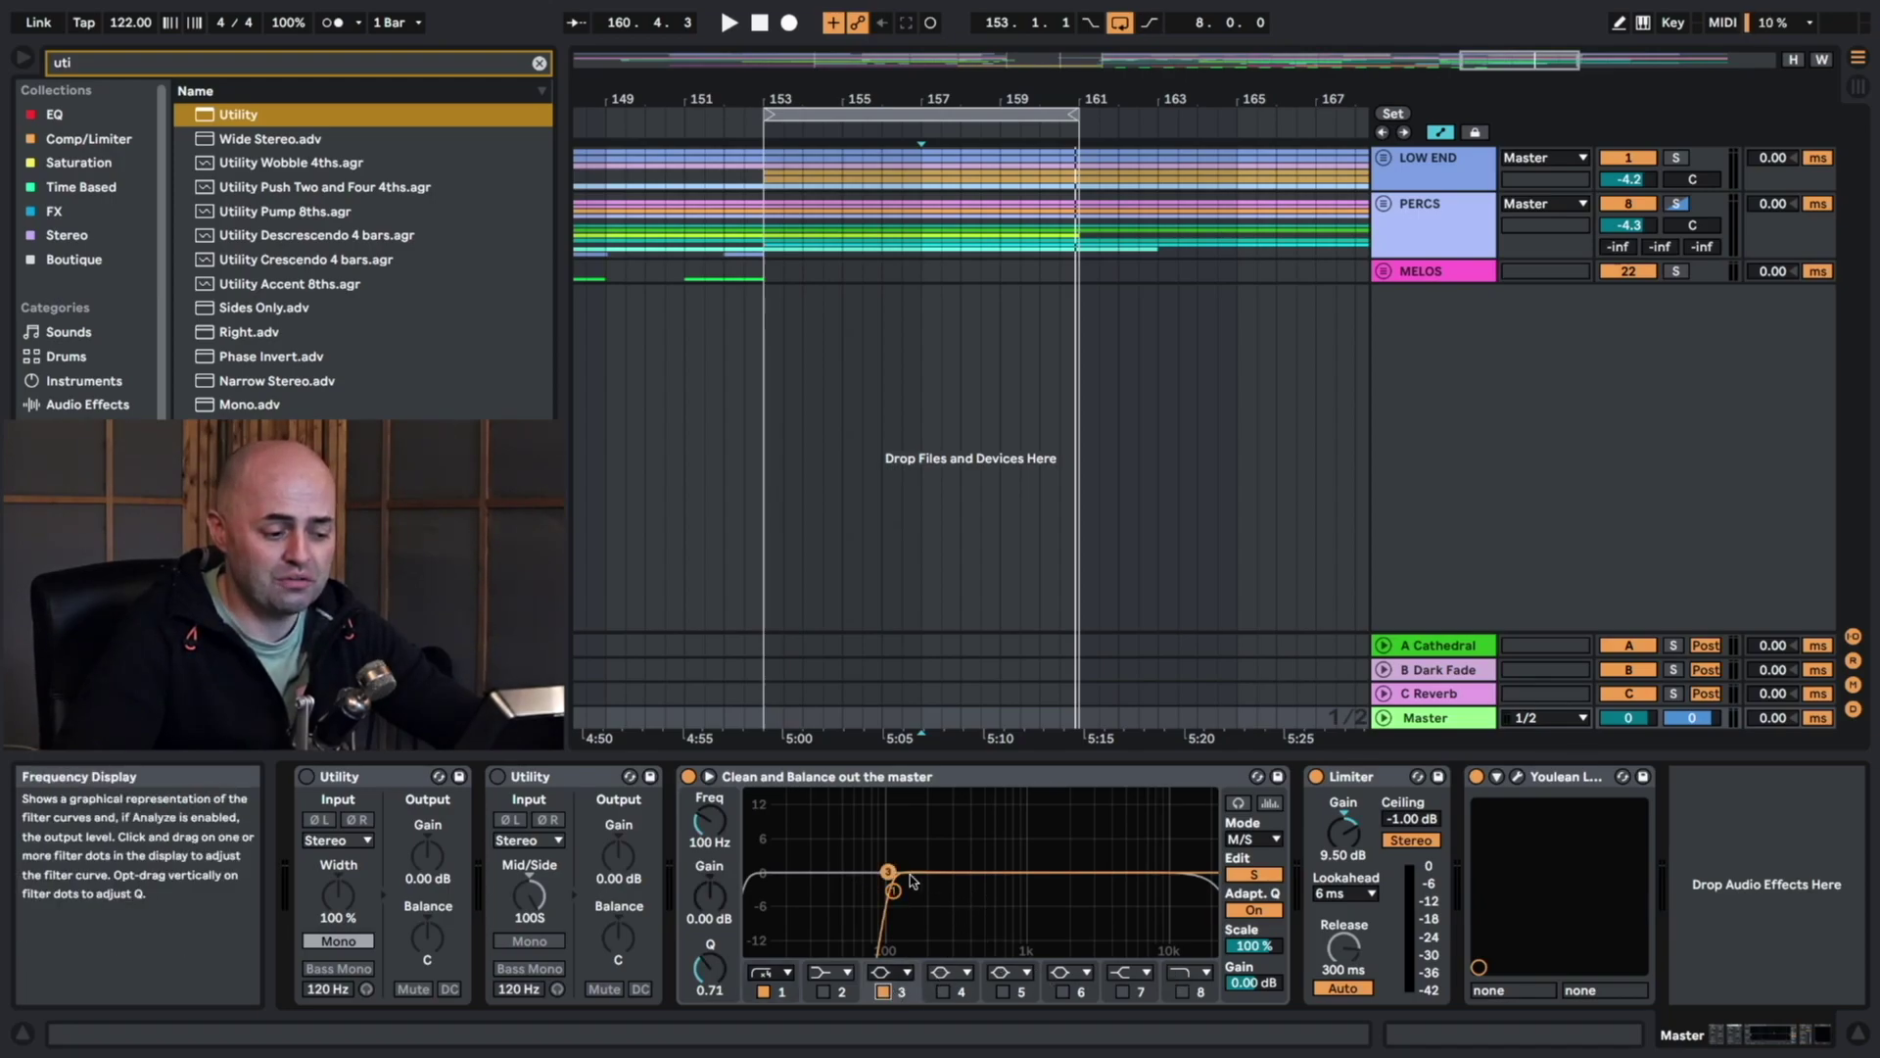
Probe the side signal with a boosted band 3 bell at 272 Hz, then set it to -1.67 dB with a Q of 3.46.
key("space")
left_click_drag(915, 858, 947, 798)
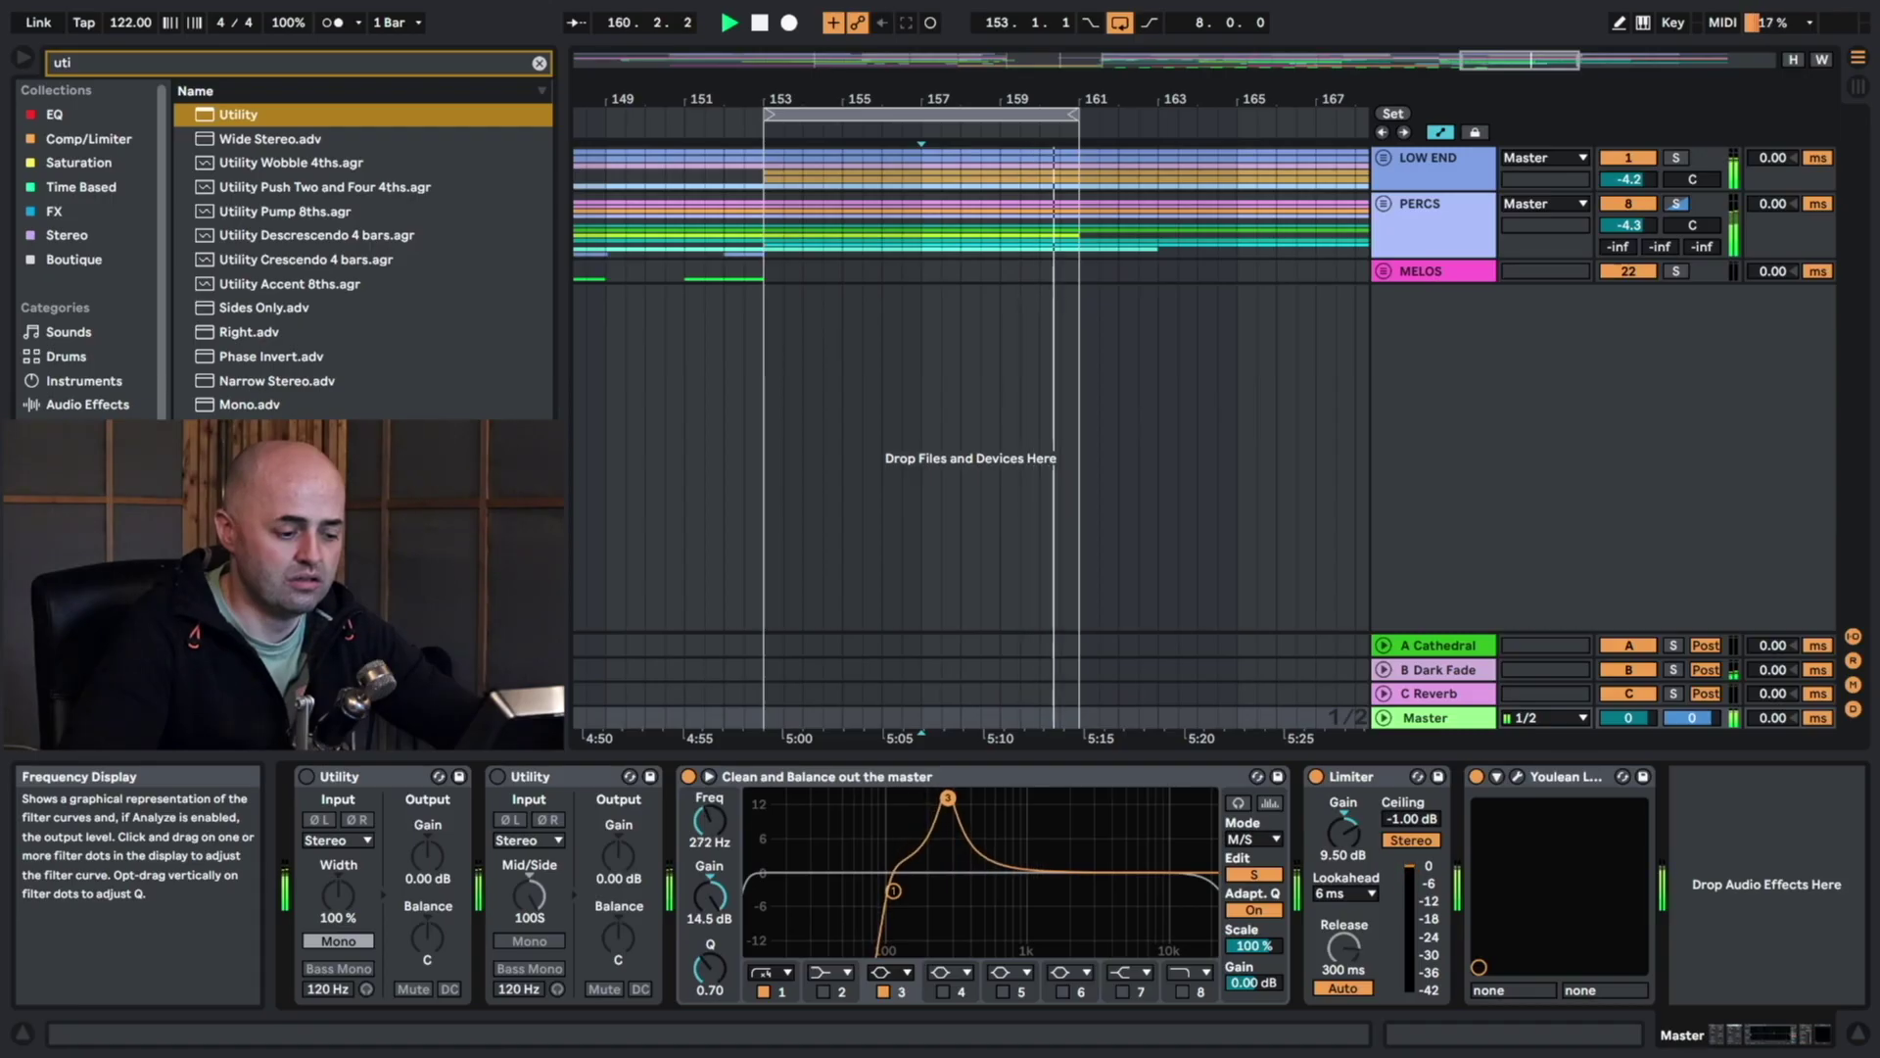
key("space")
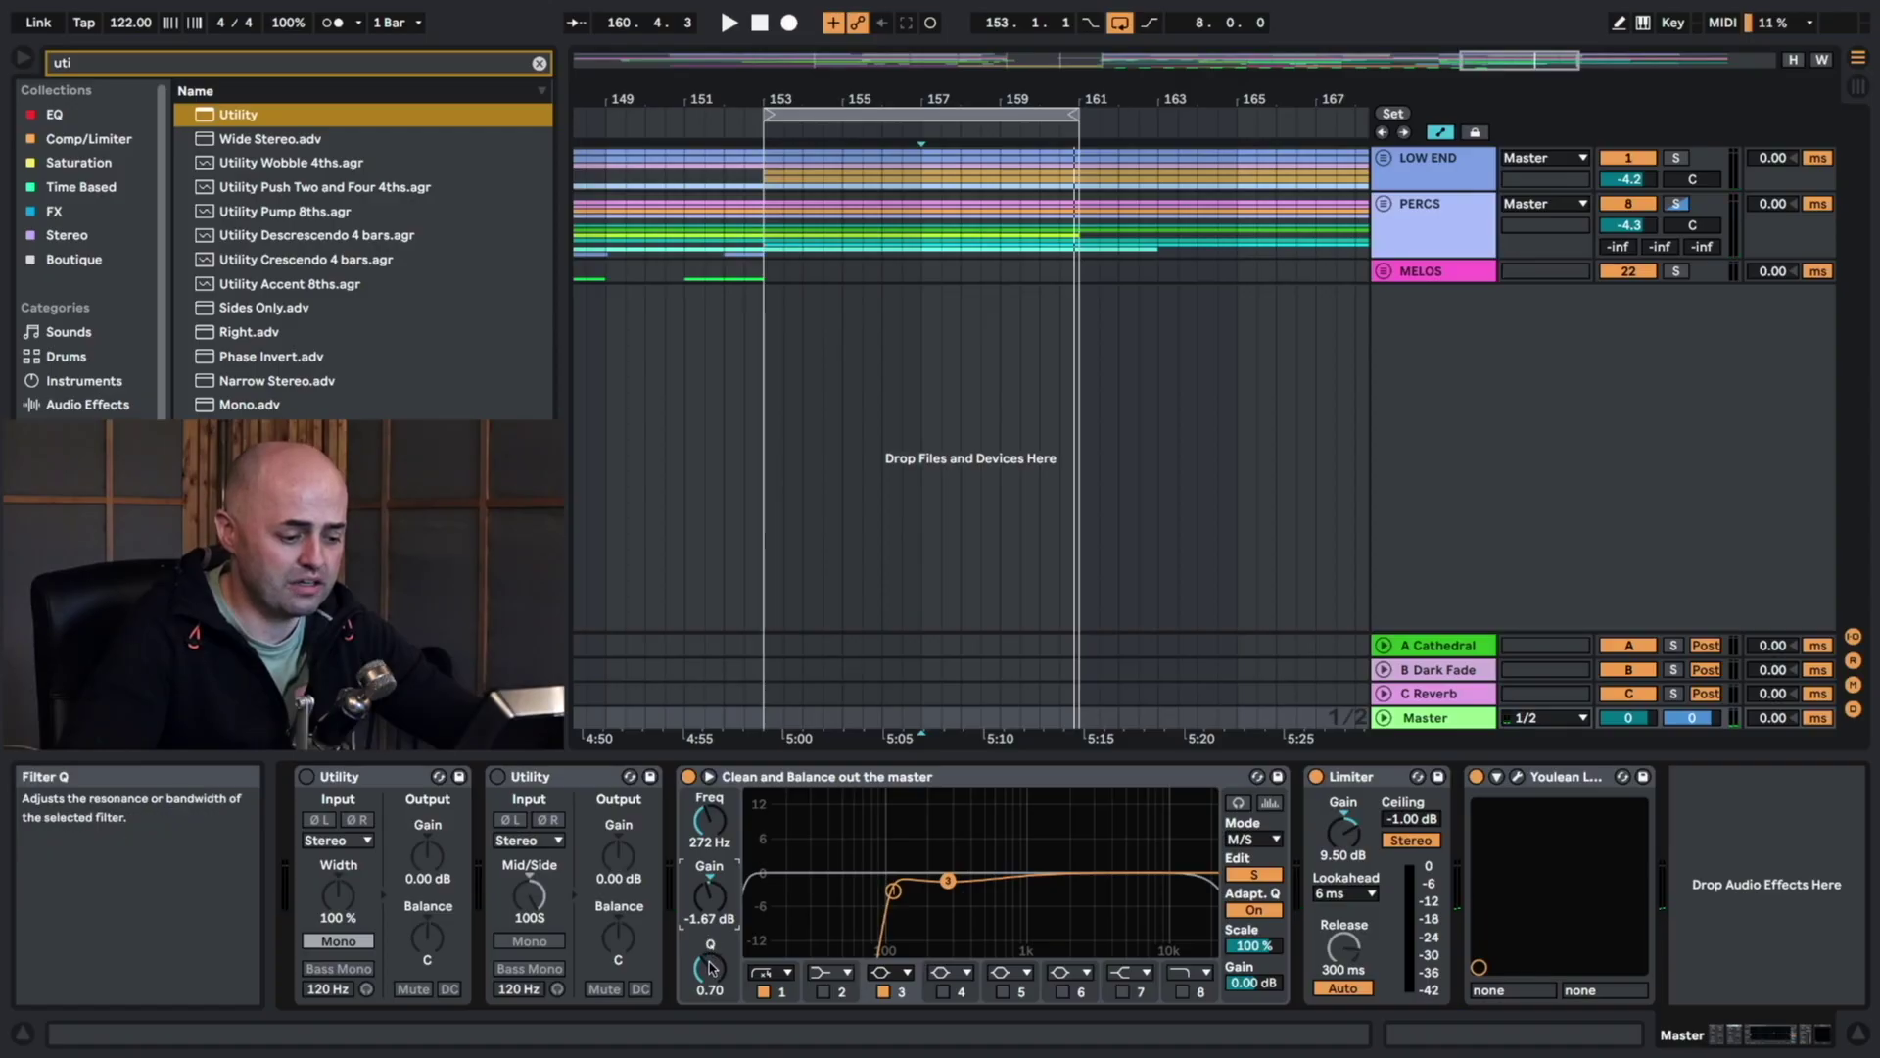
left_click_drag(710, 969, 710, 964)
key("space")
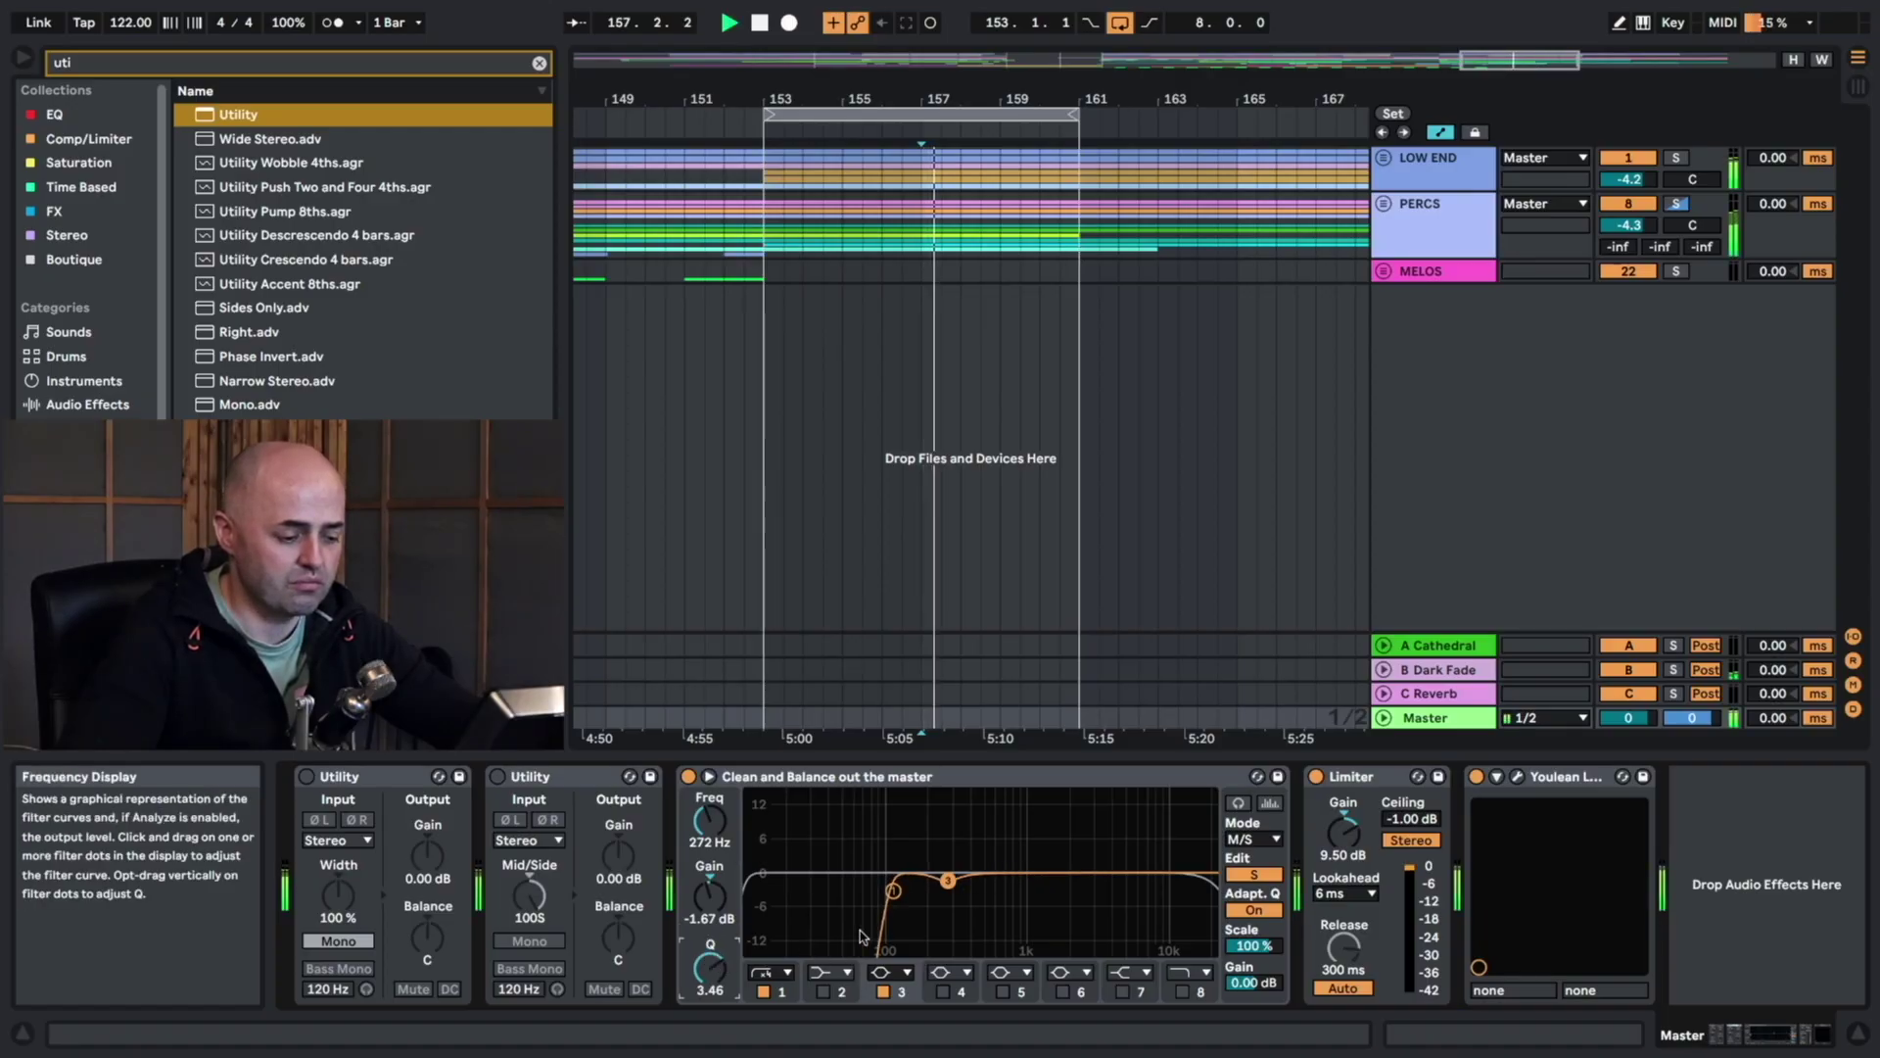
Deepen the side bell's cut to -3.57 dB and tune it to 240 Hz, checking the spectrum analyzer during playback.
left_click_drag(710, 896, 709, 916)
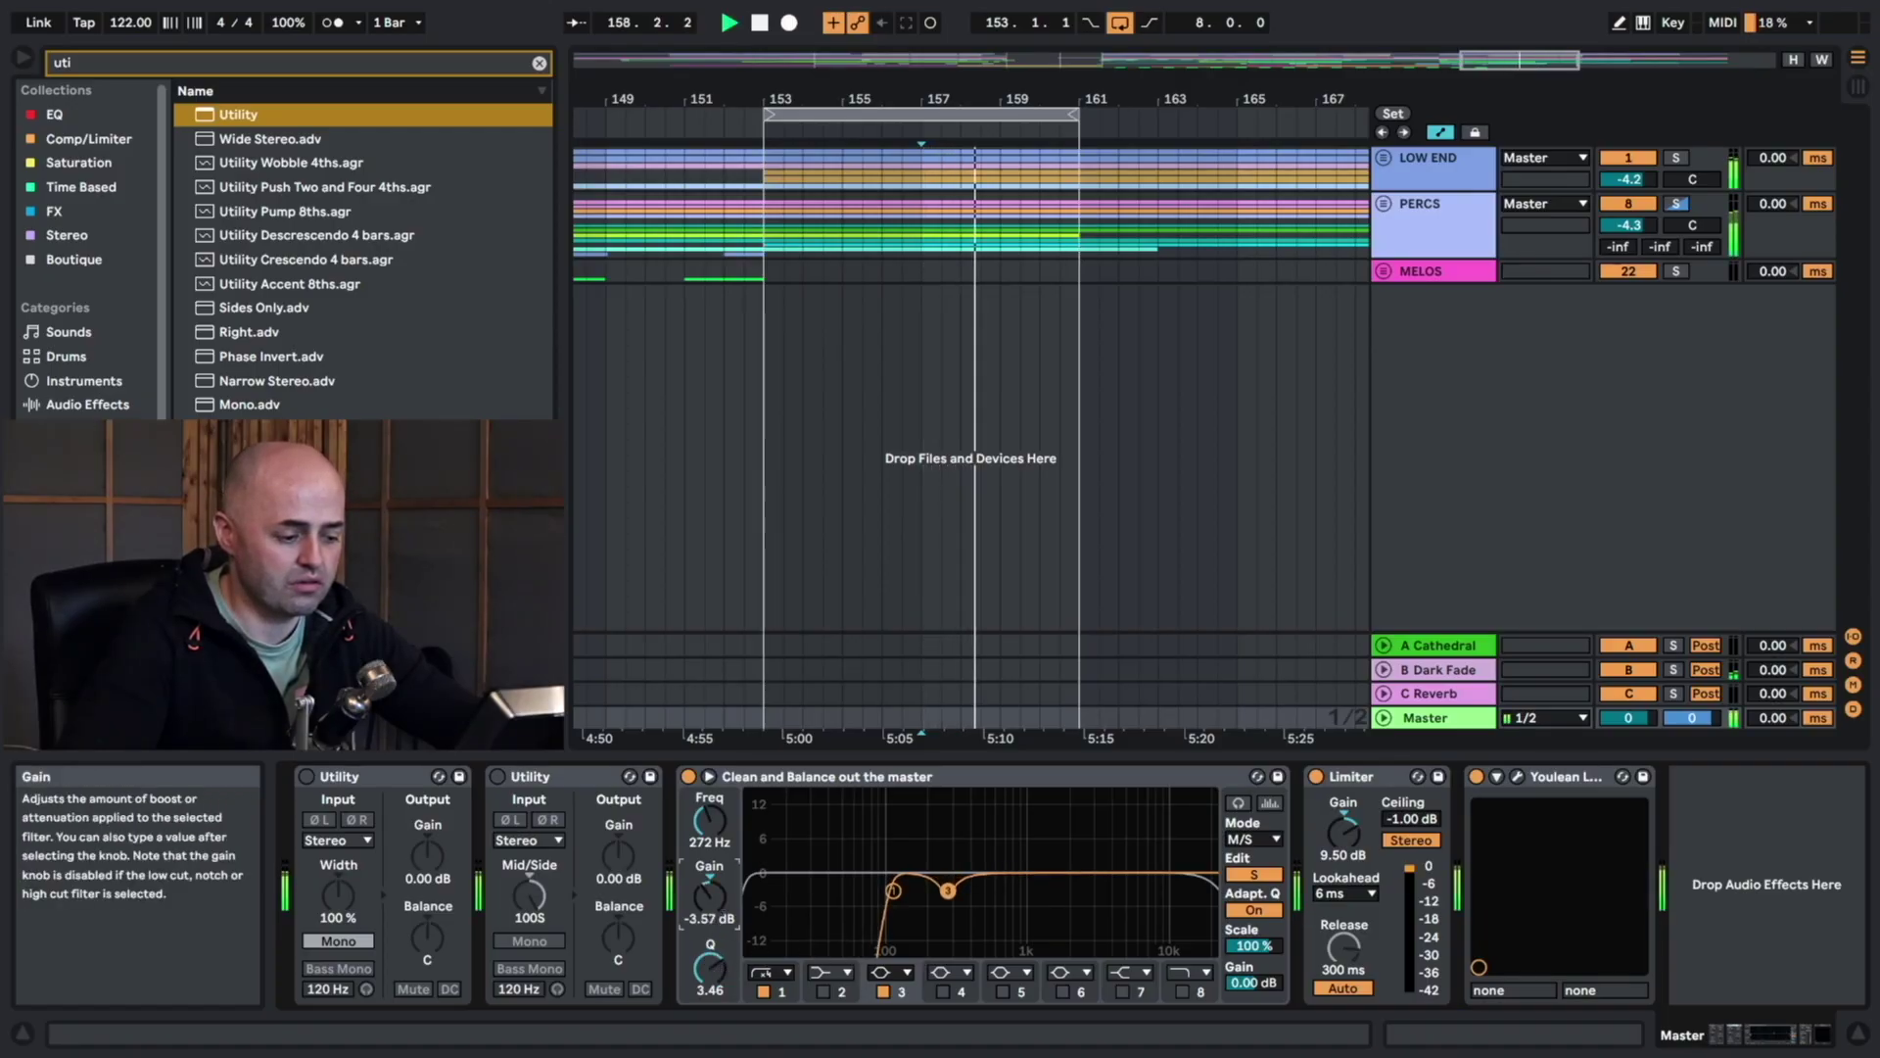
left_click_drag(719, 845, 720, 837)
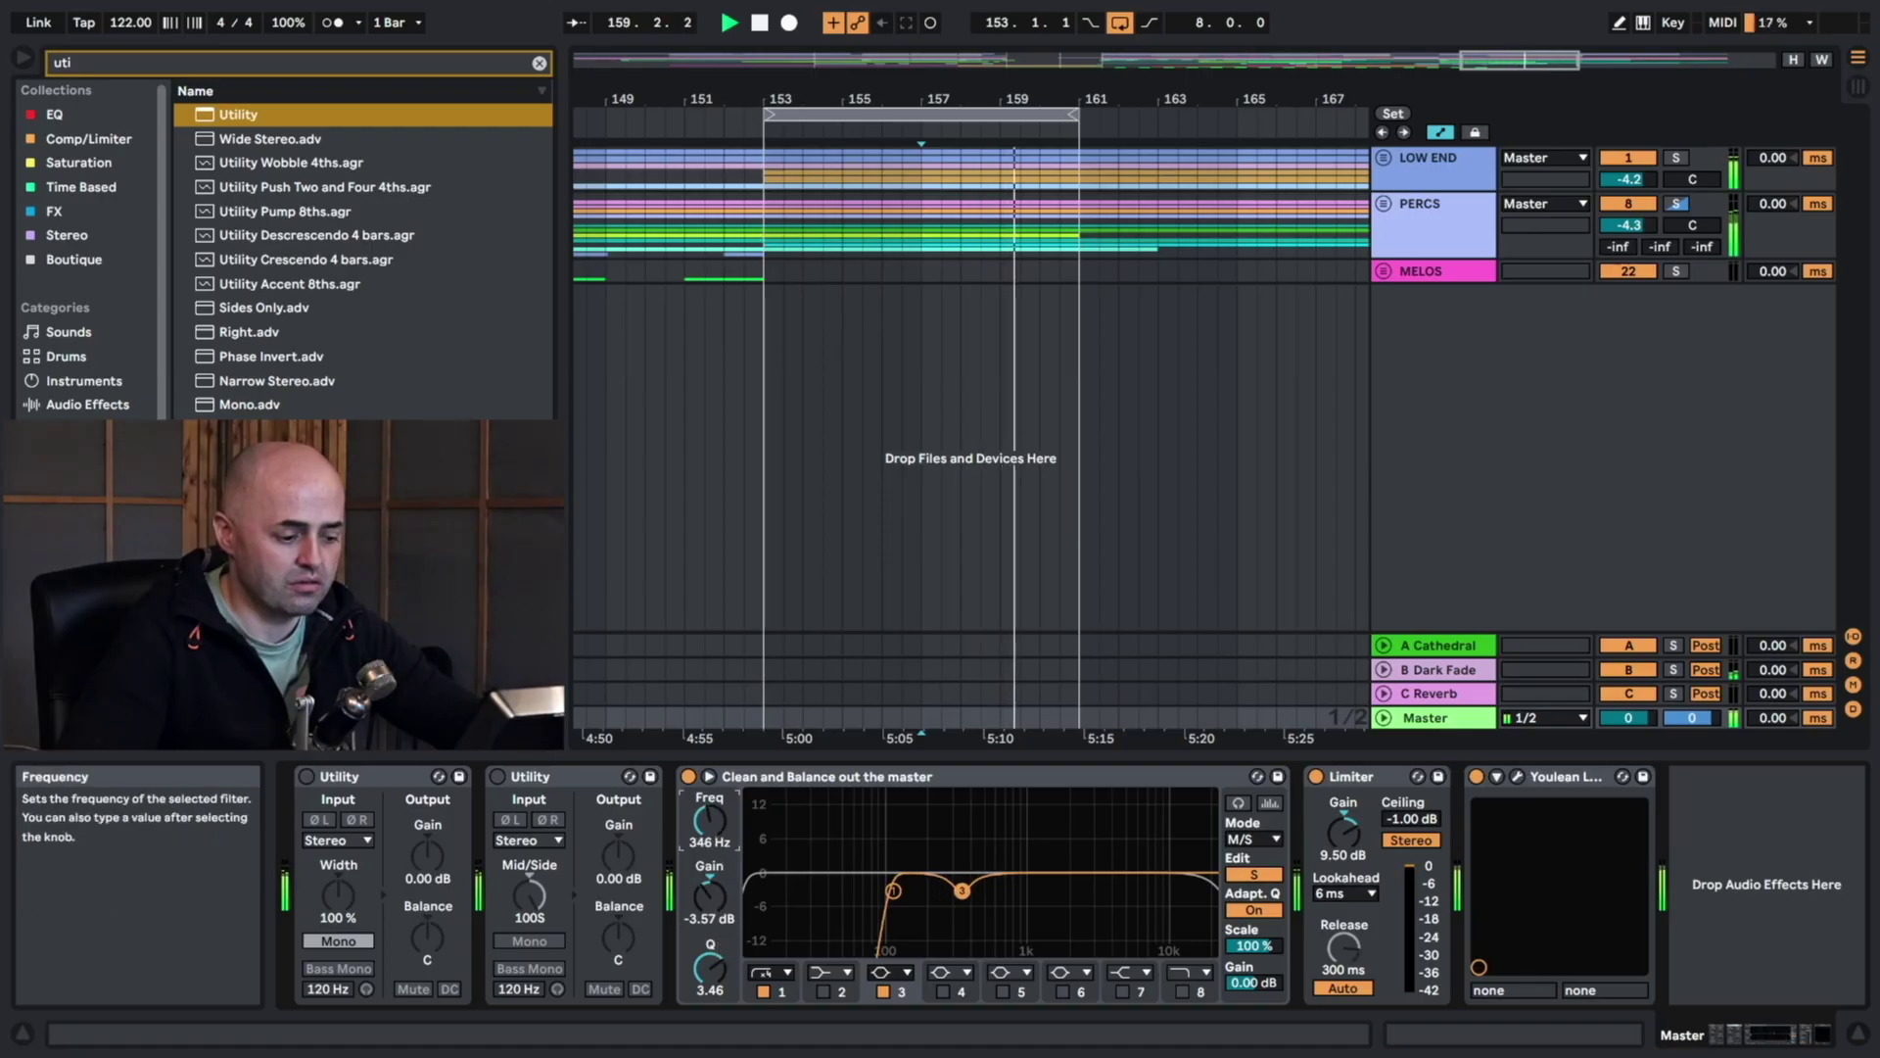
left_click(1270, 802)
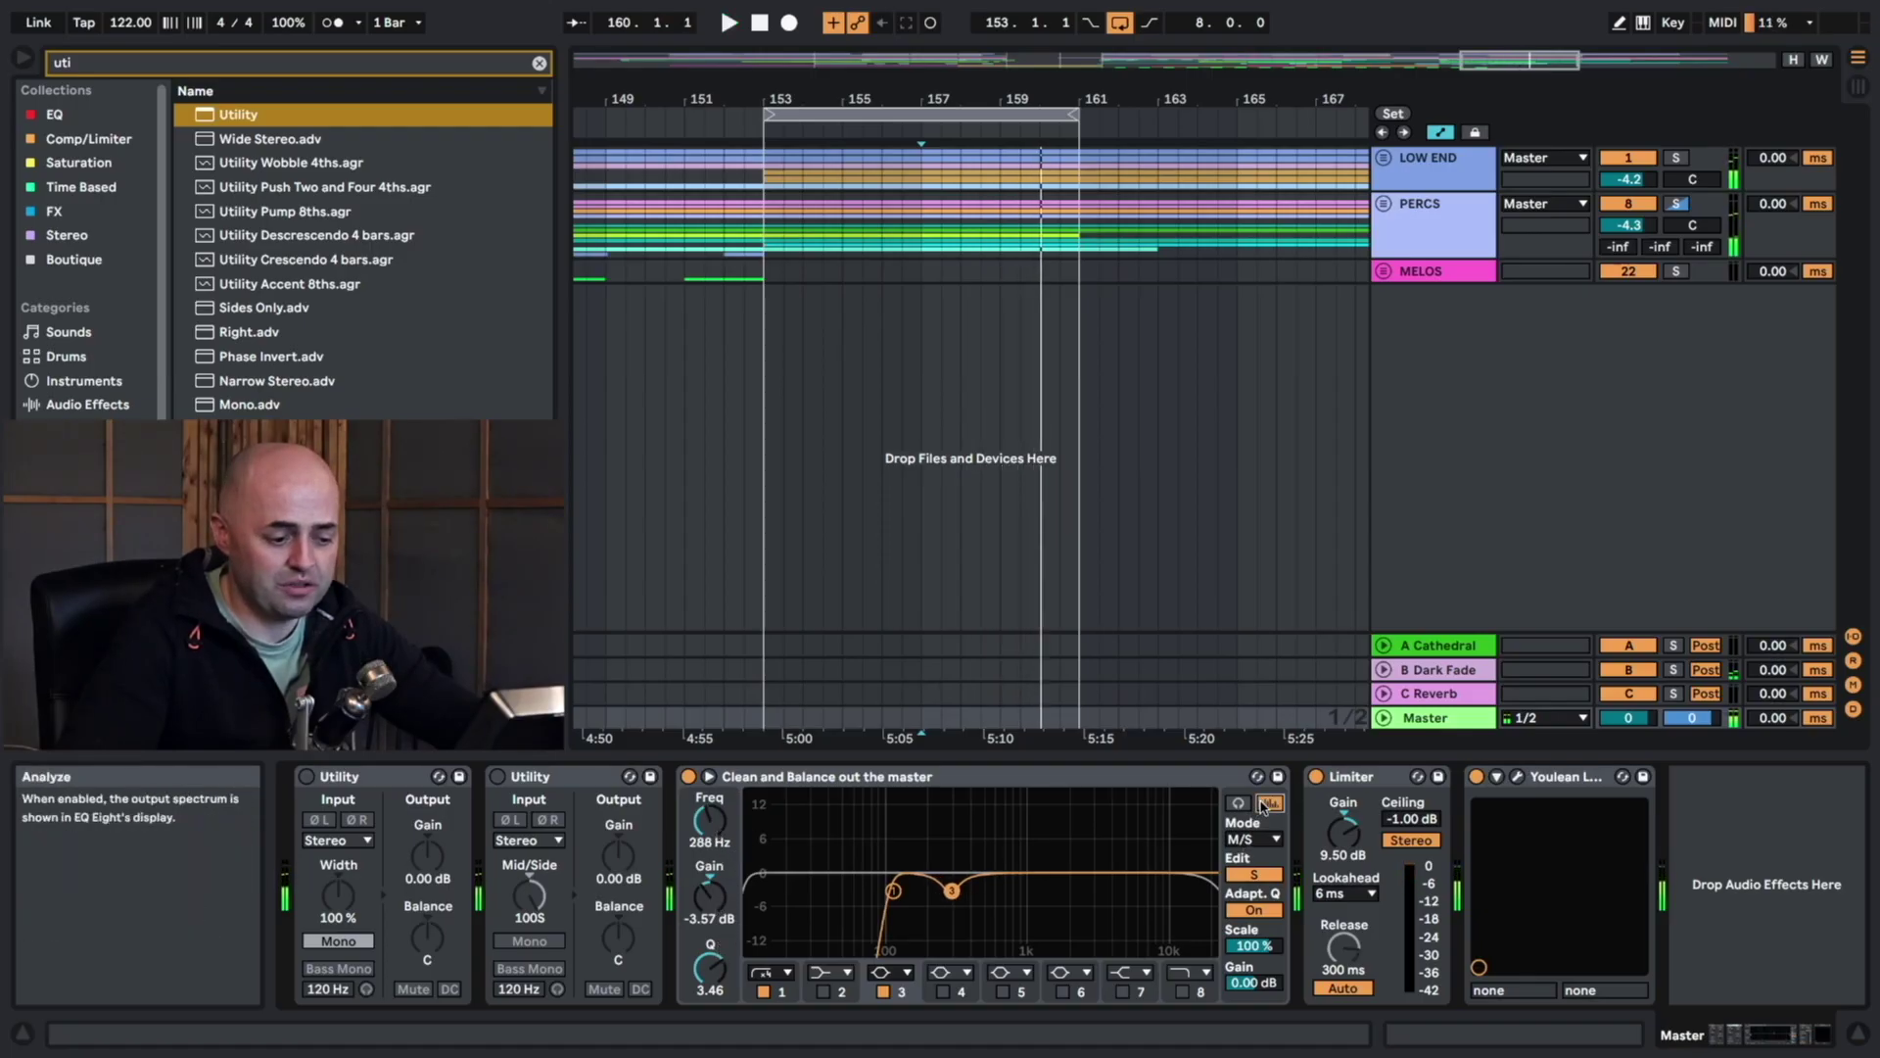
left_click_drag(952, 892, 947, 890)
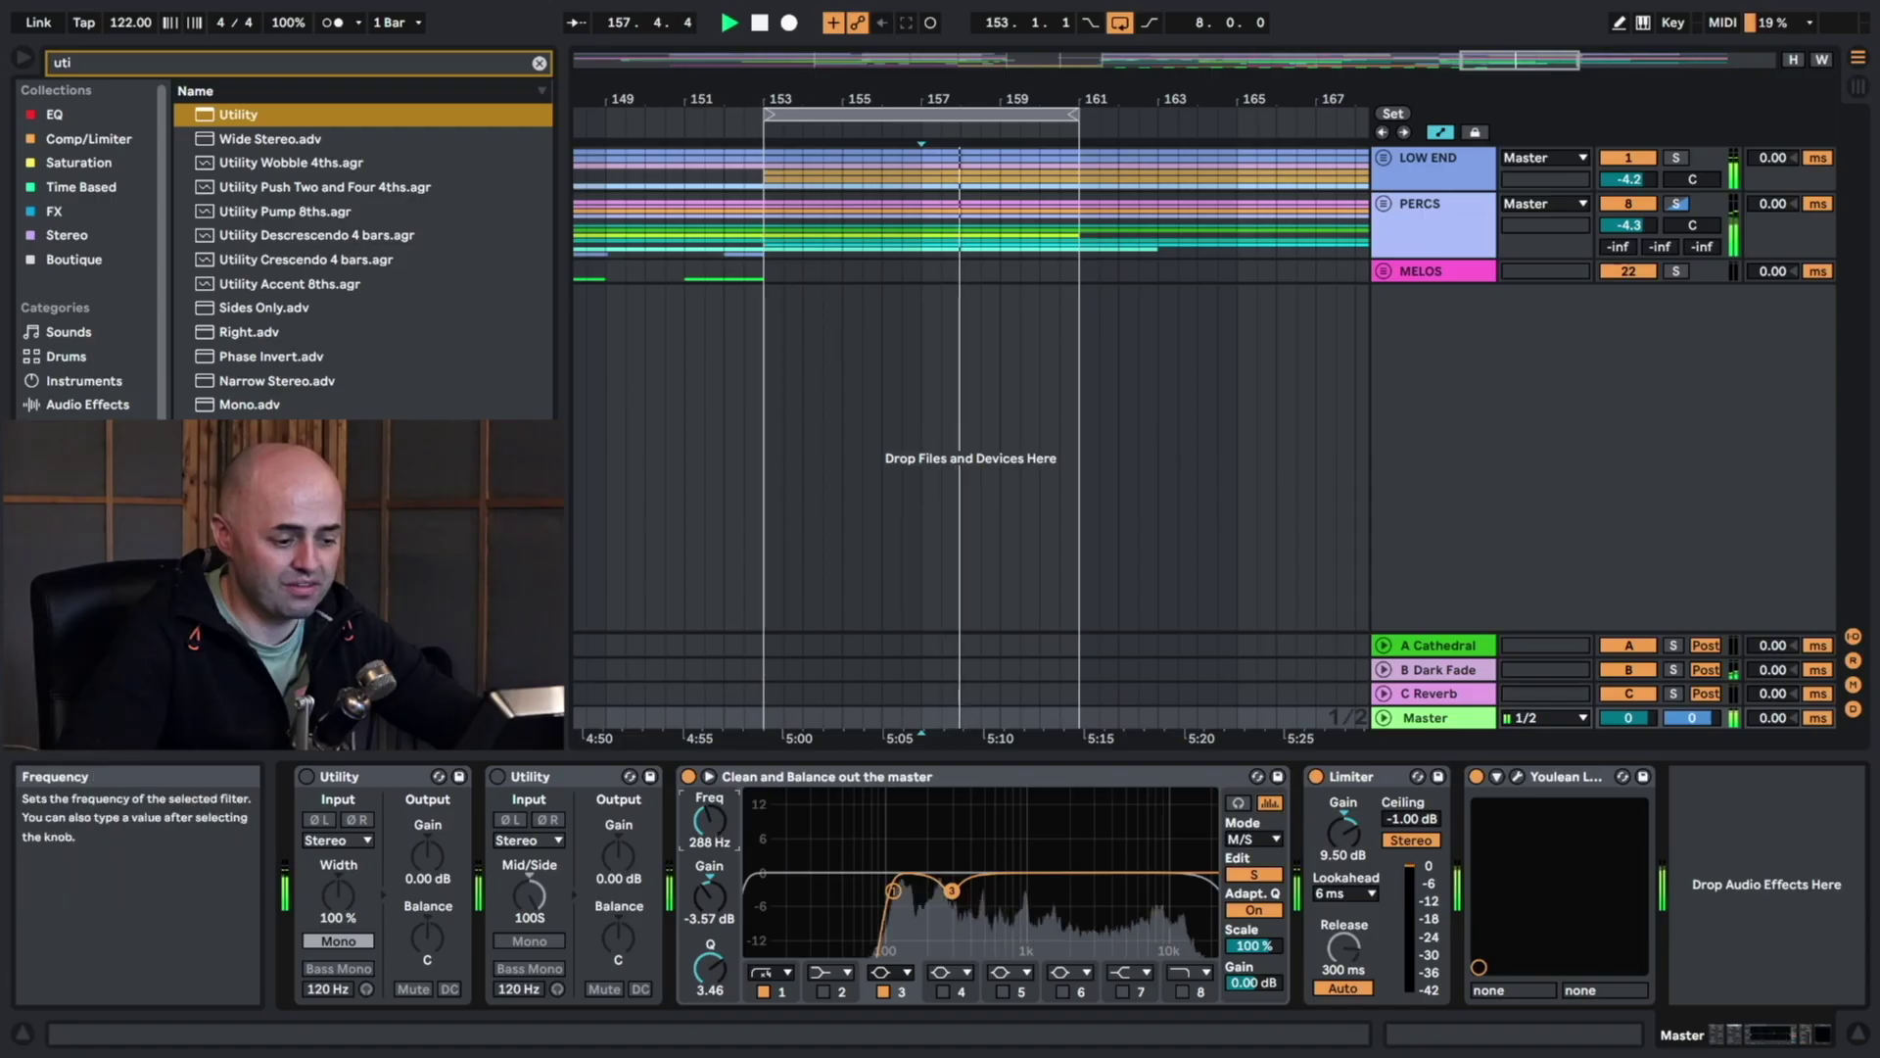
left_click_drag(709, 822, 710, 829)
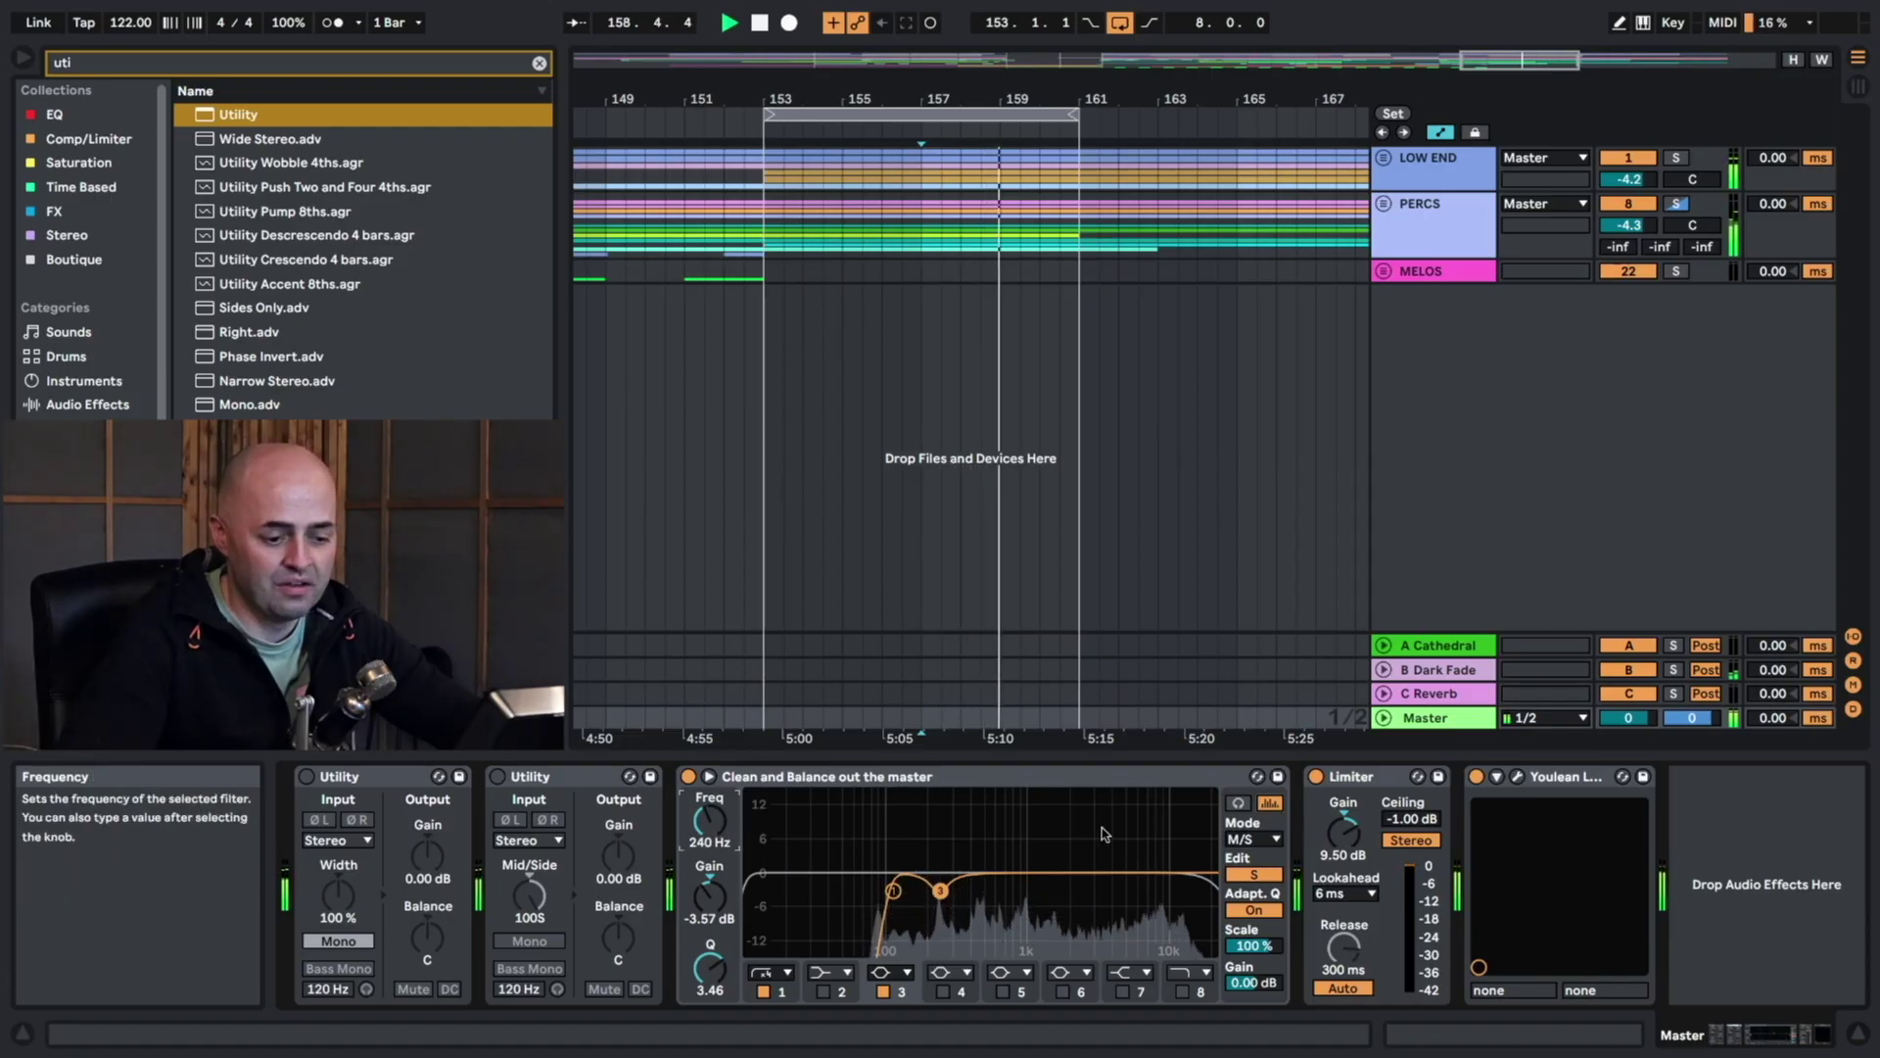
key("space")
left_click(1277, 808)
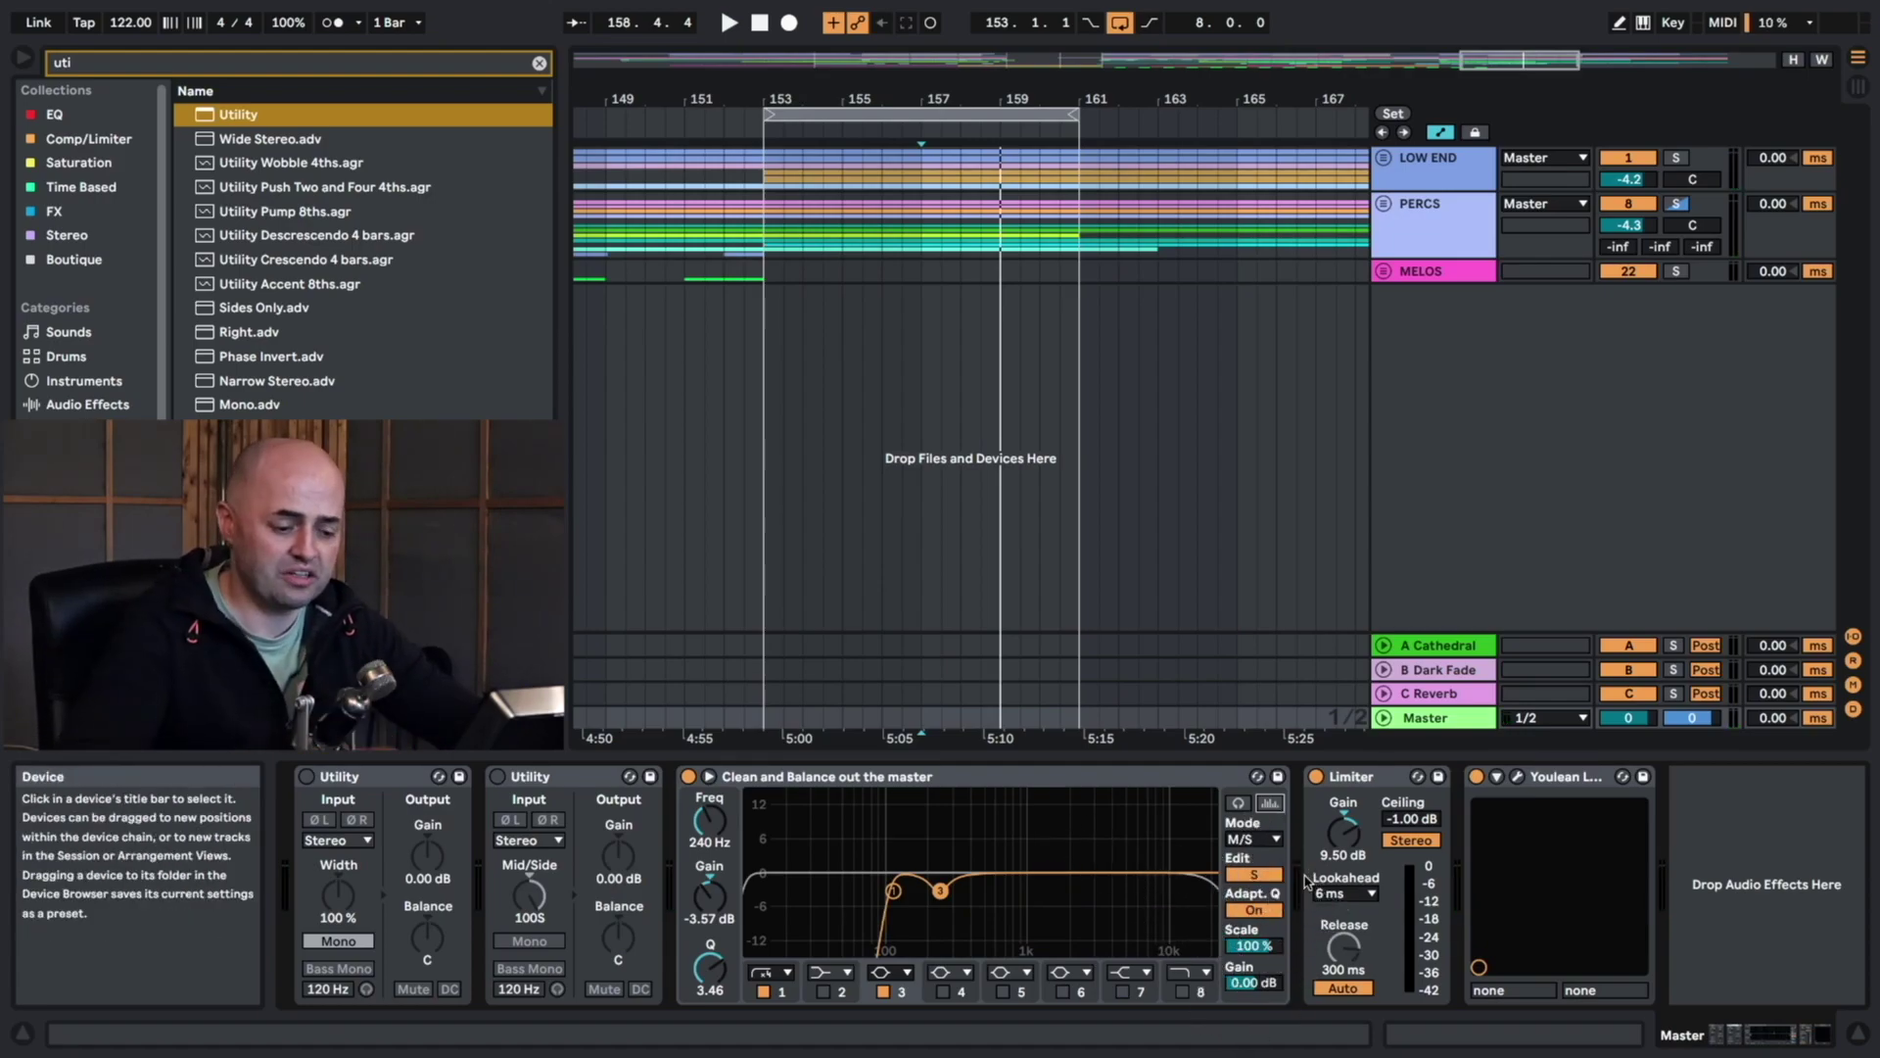
Switch the EQ Eight to editing the mid channel and raise its low cut to 36.1 Hz while listening.
left_click(1253, 874)
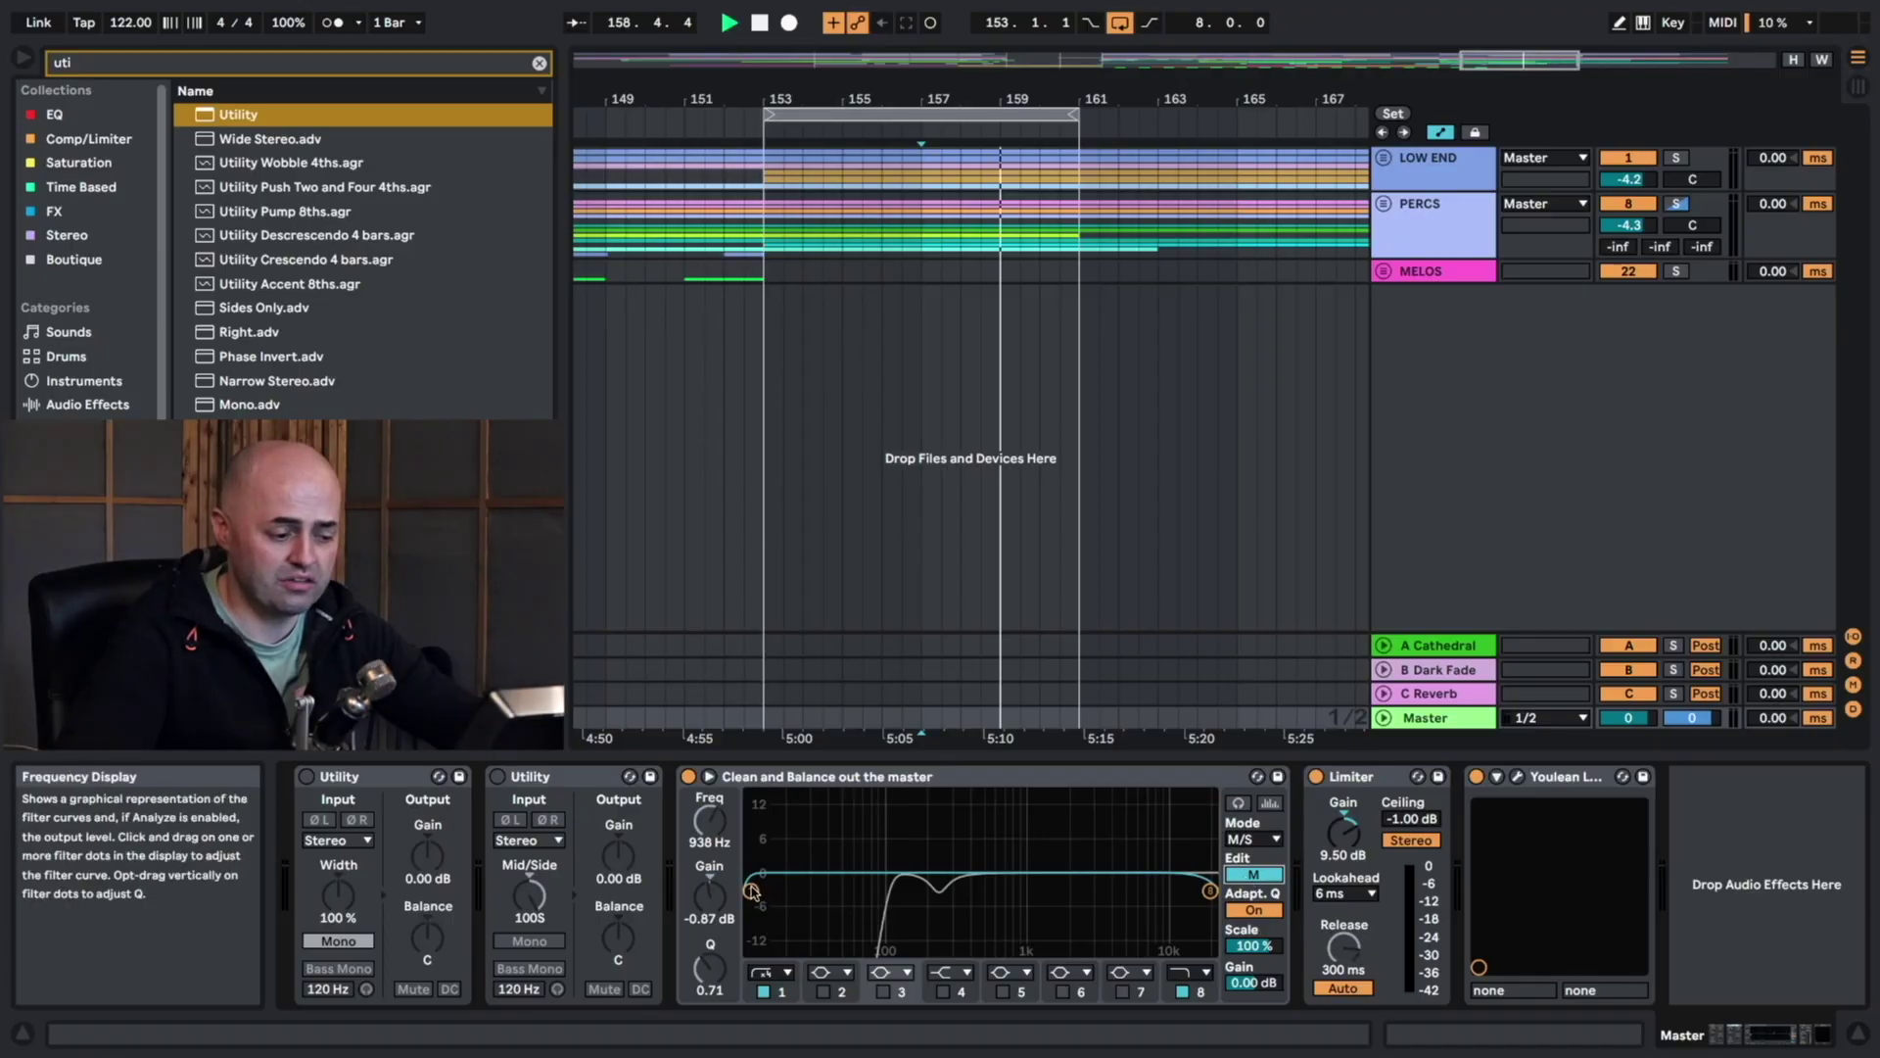
key("space")
left_click_drag(752, 891, 897, 891)
left_click_drag(709, 821, 709, 829)
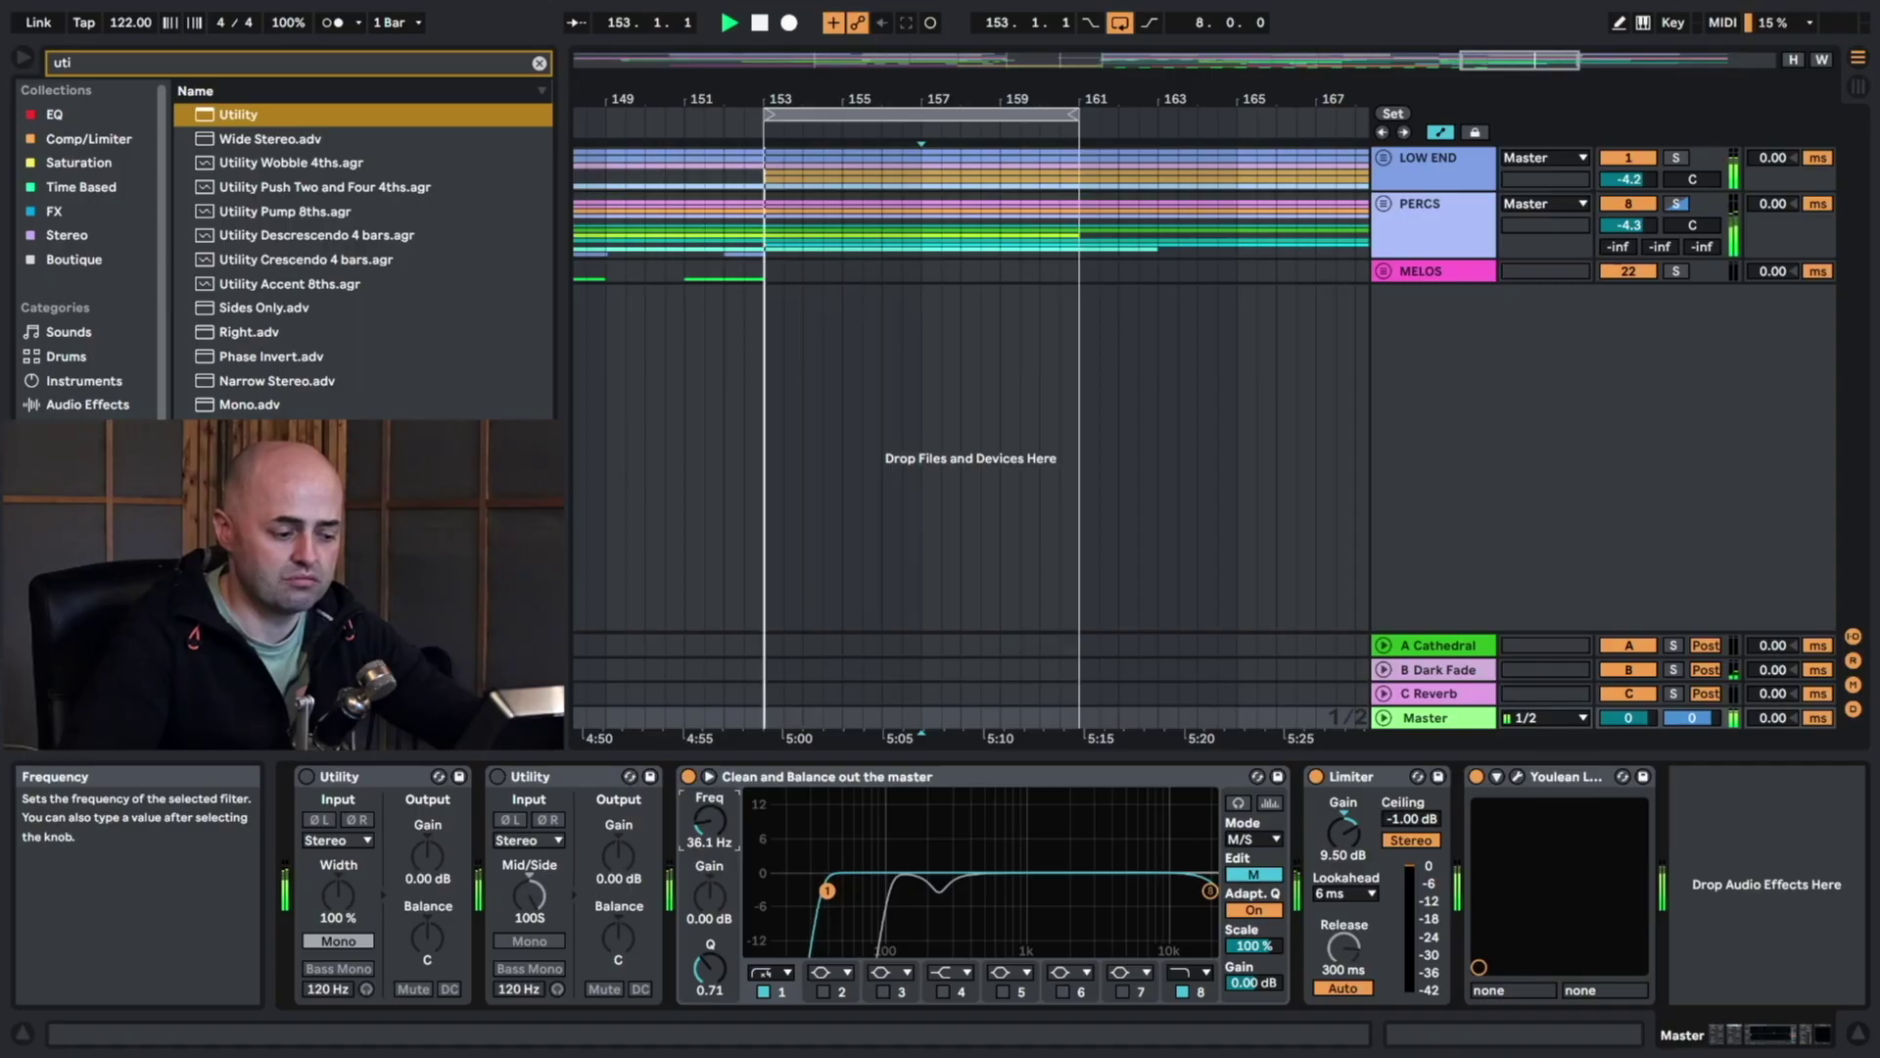
Change the mid channel's low cut to the gentler 12 dB/octave slope and set its frequency to 40.7 Hz.
left_click(784, 975)
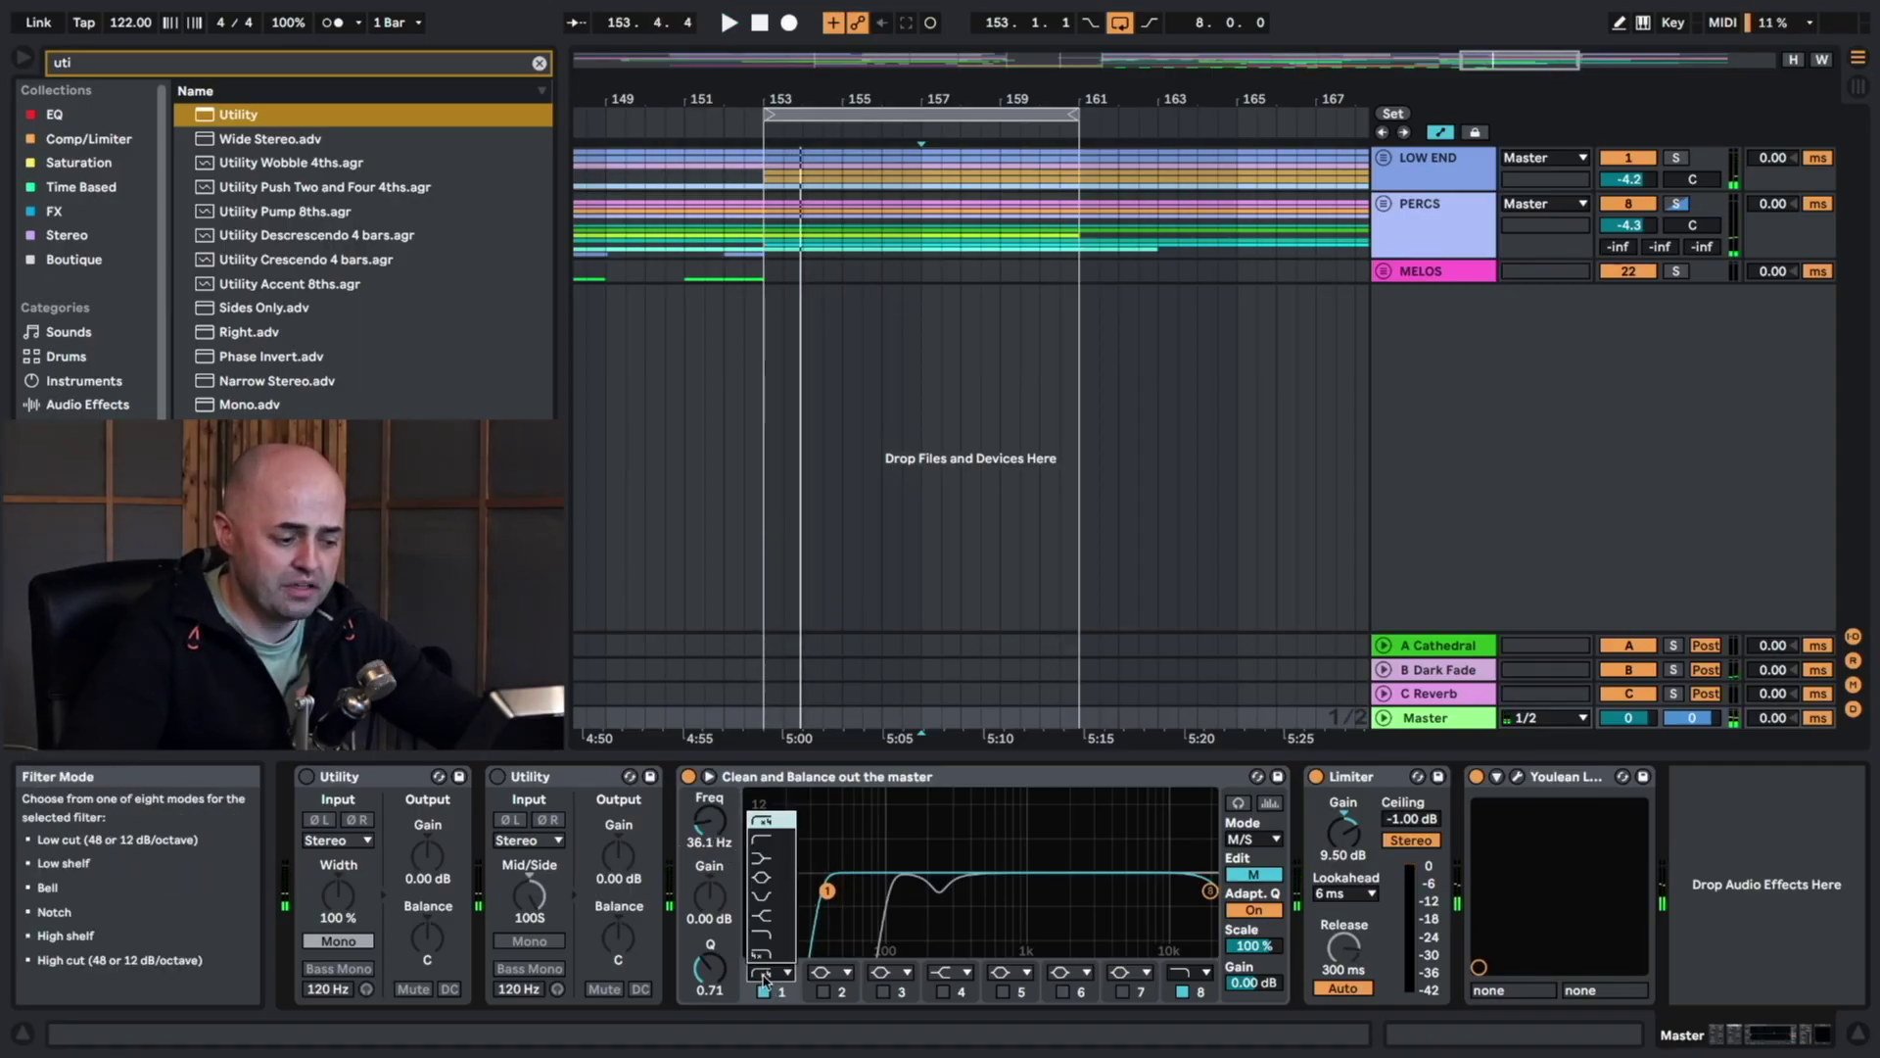
left_click(766, 840)
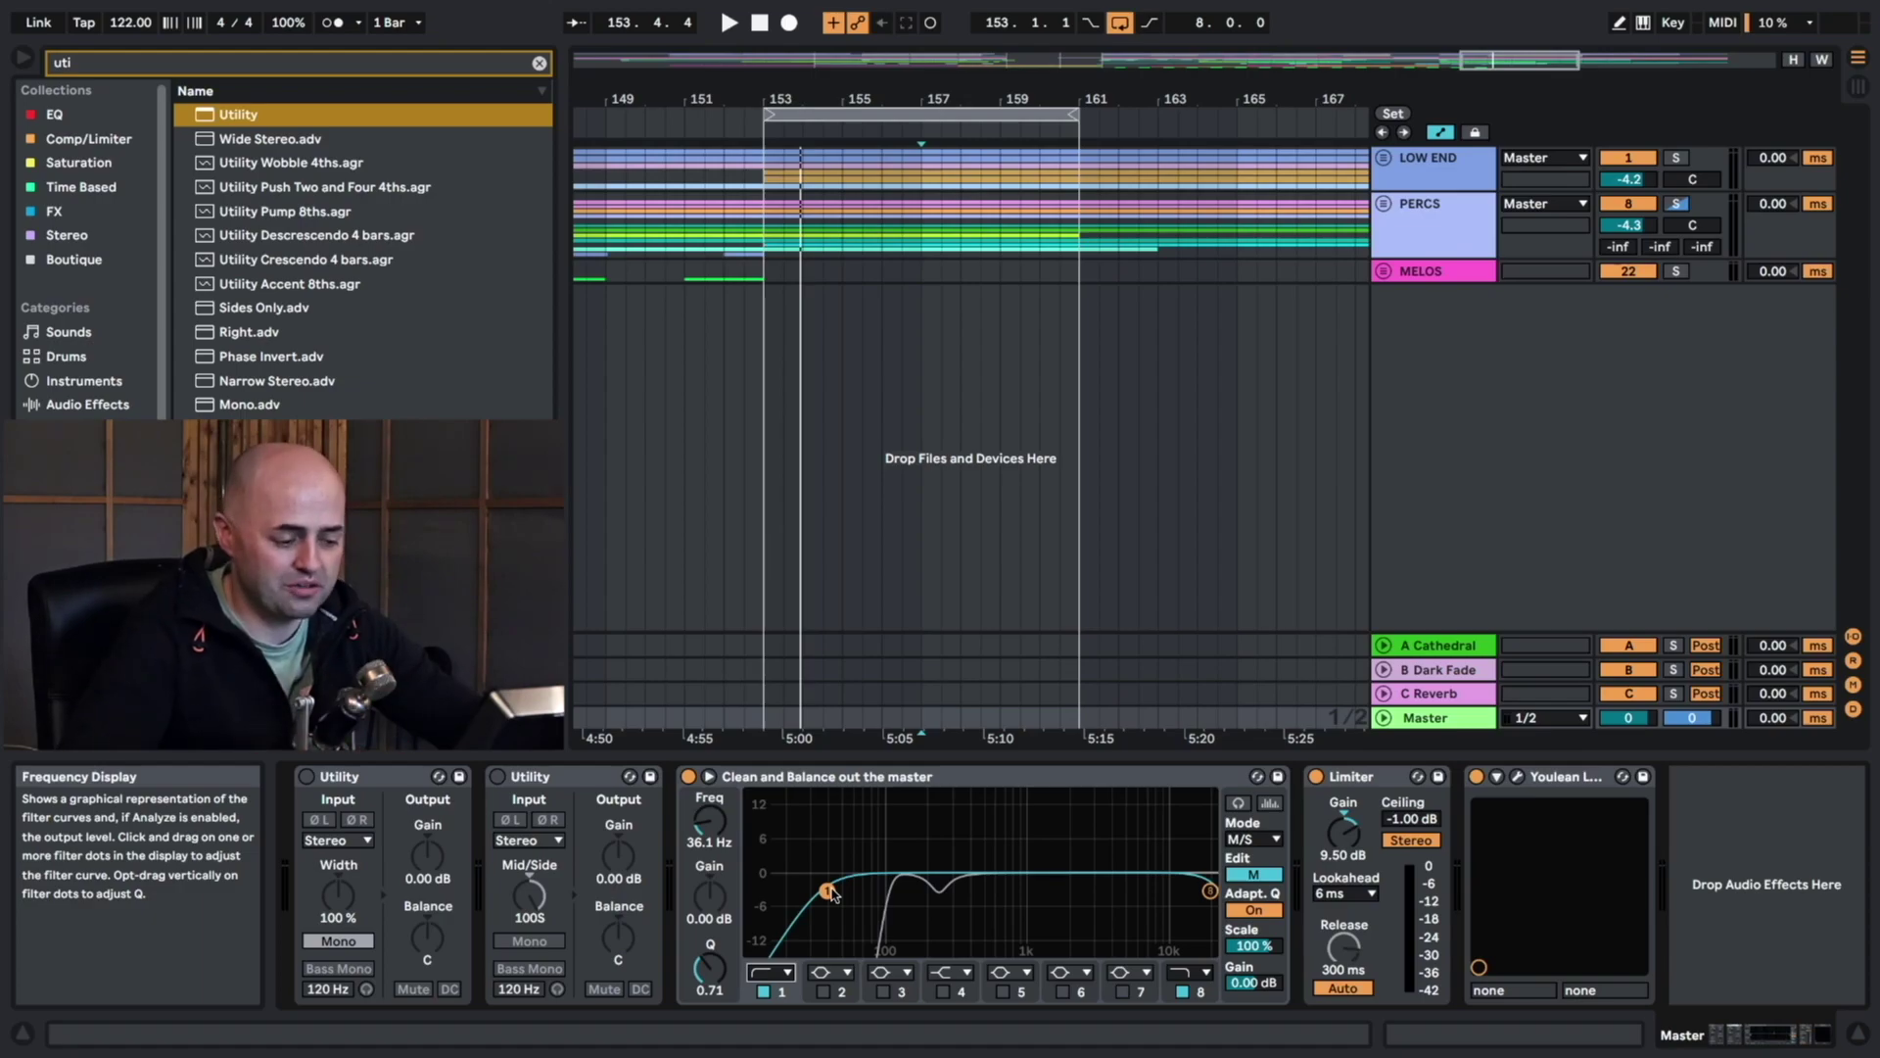
key("space")
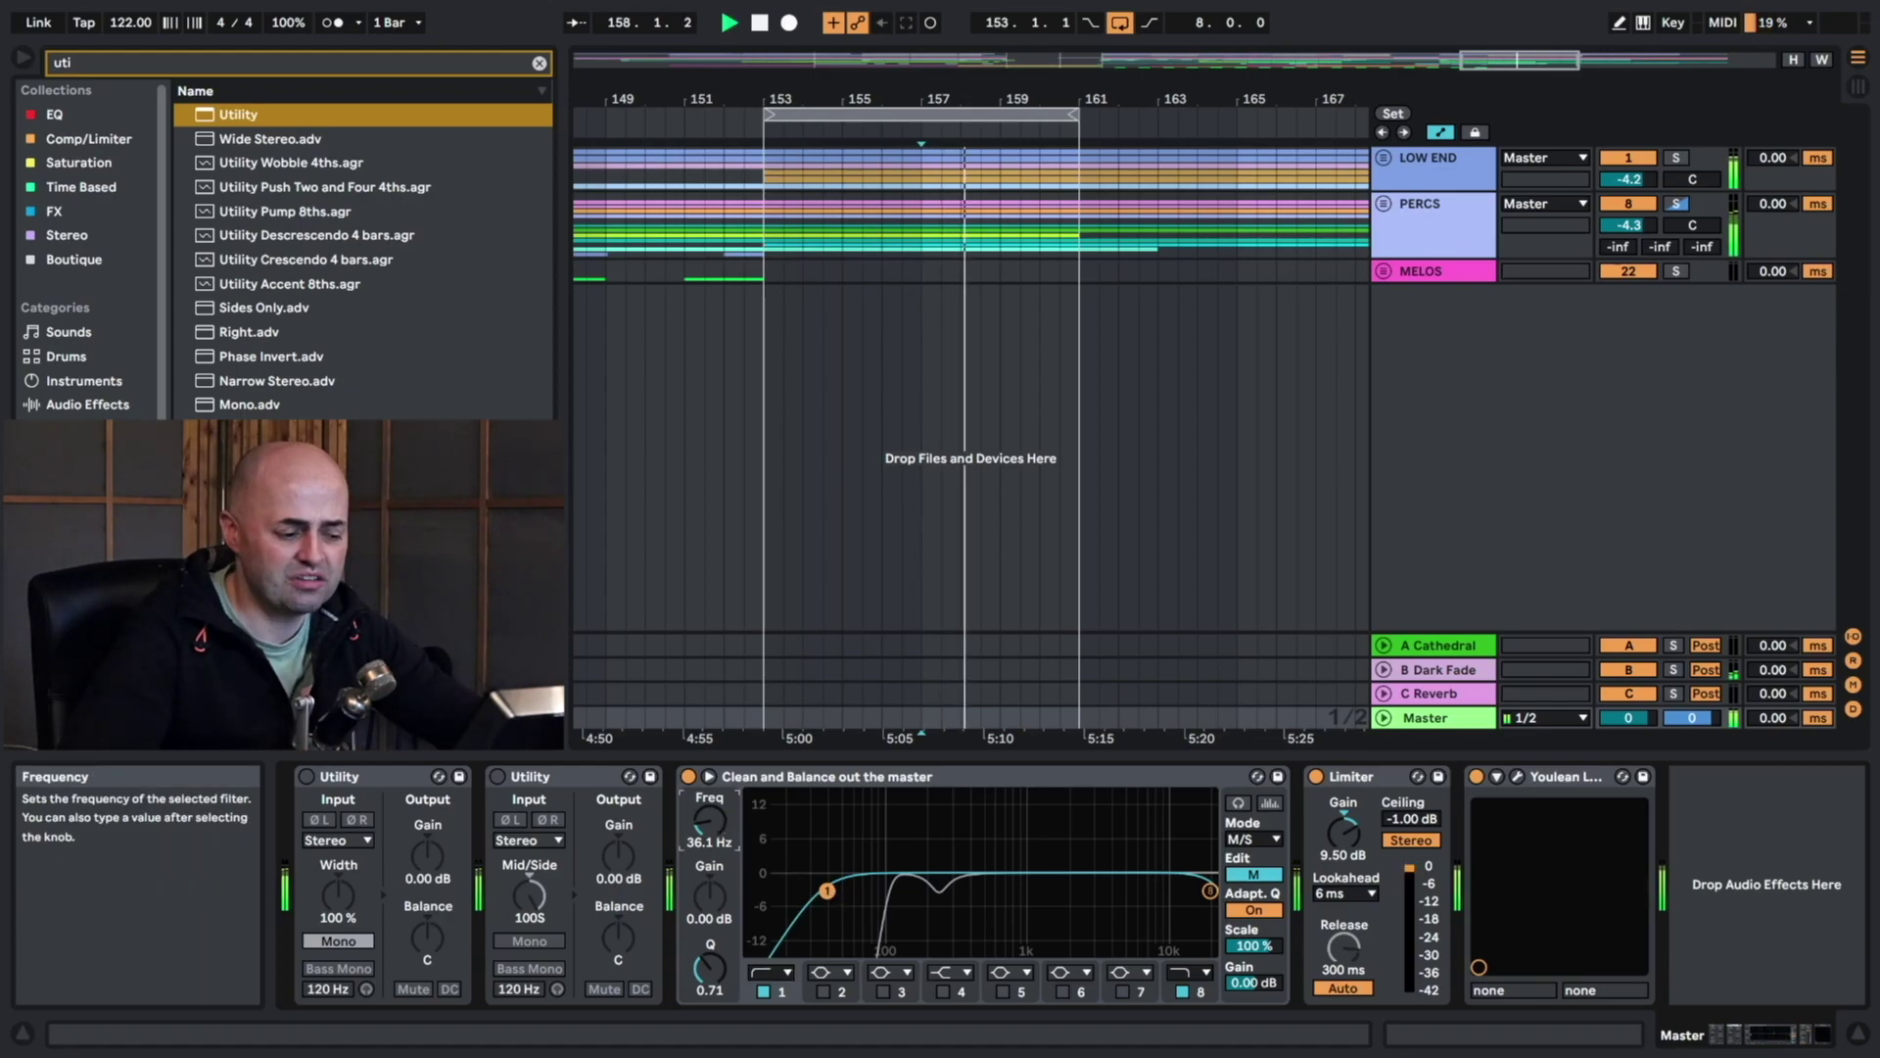
mouse_move(729, 843)
left_mouse_down()
mouse_move(729, 811)
mouse_move(709, 850)
left_mouse_up()
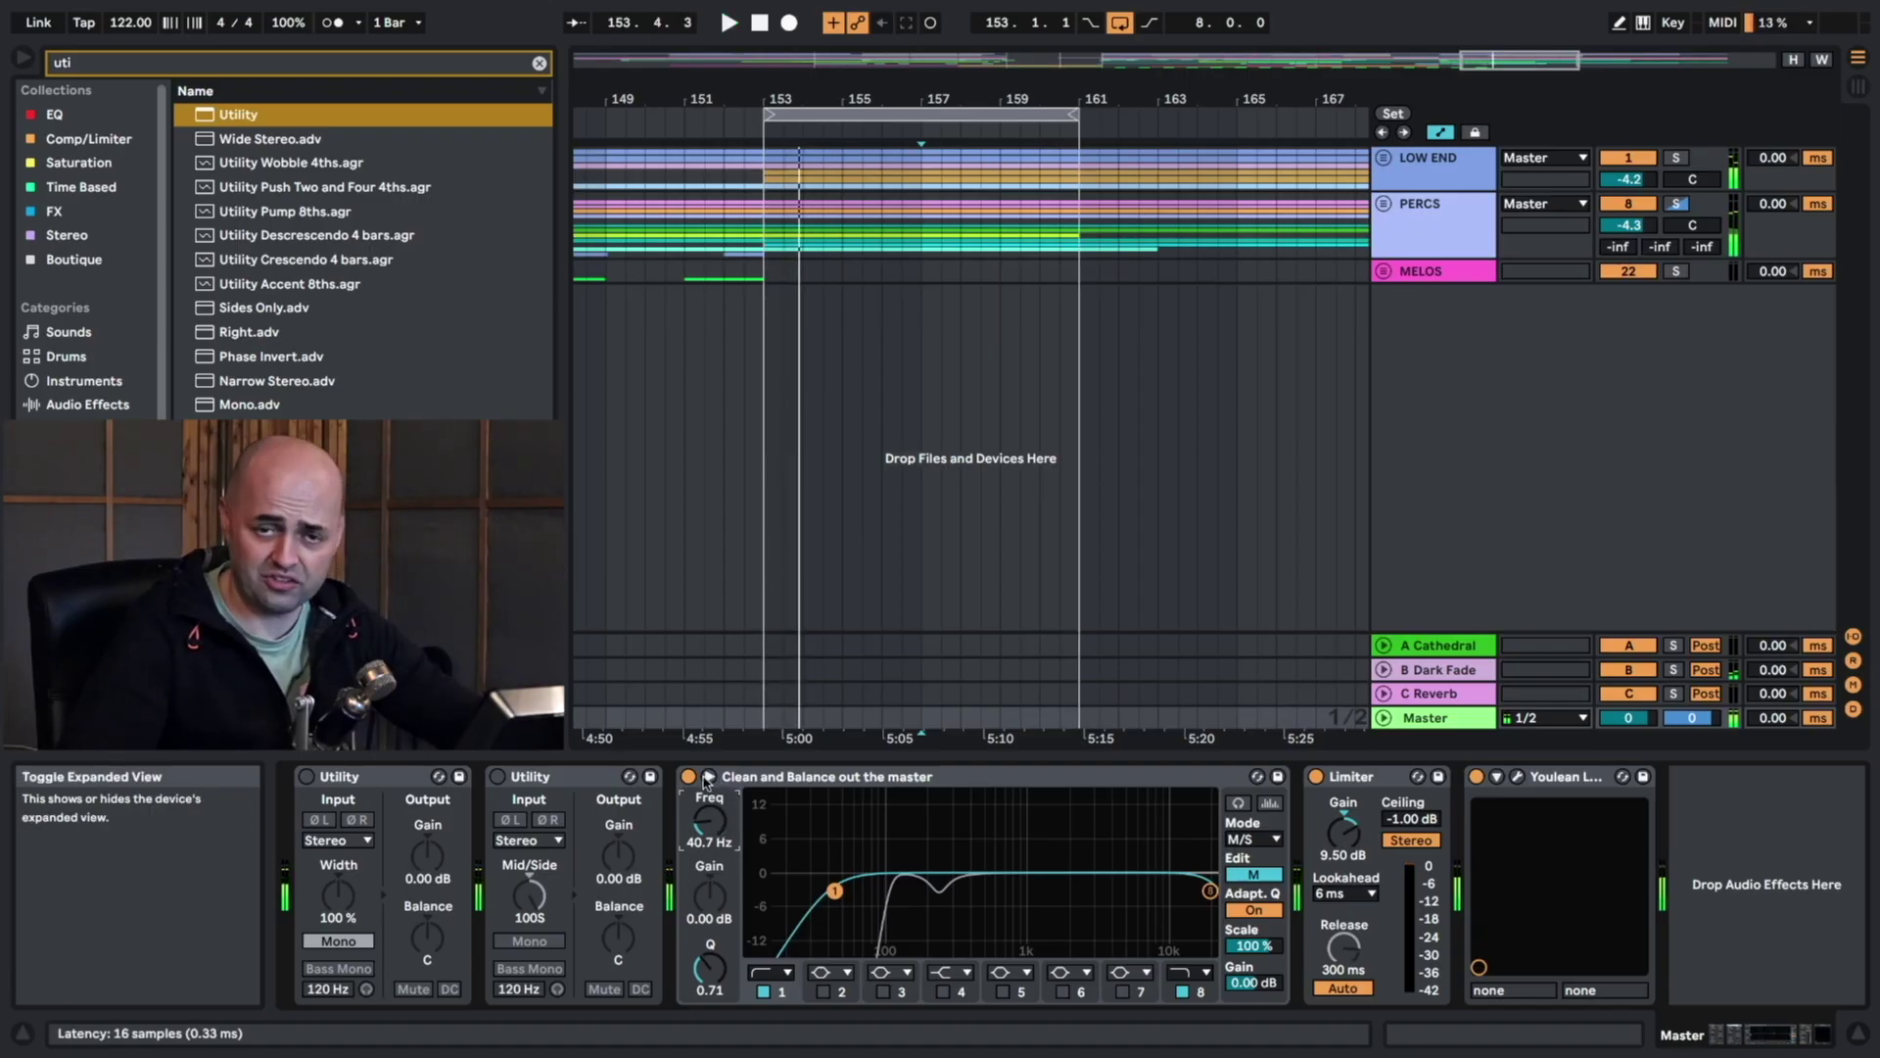
Turn off band 8 on the mid channel and audition a band 4 high shelf of 2.60 dB at 625 Hz.
left_click(1182, 992)
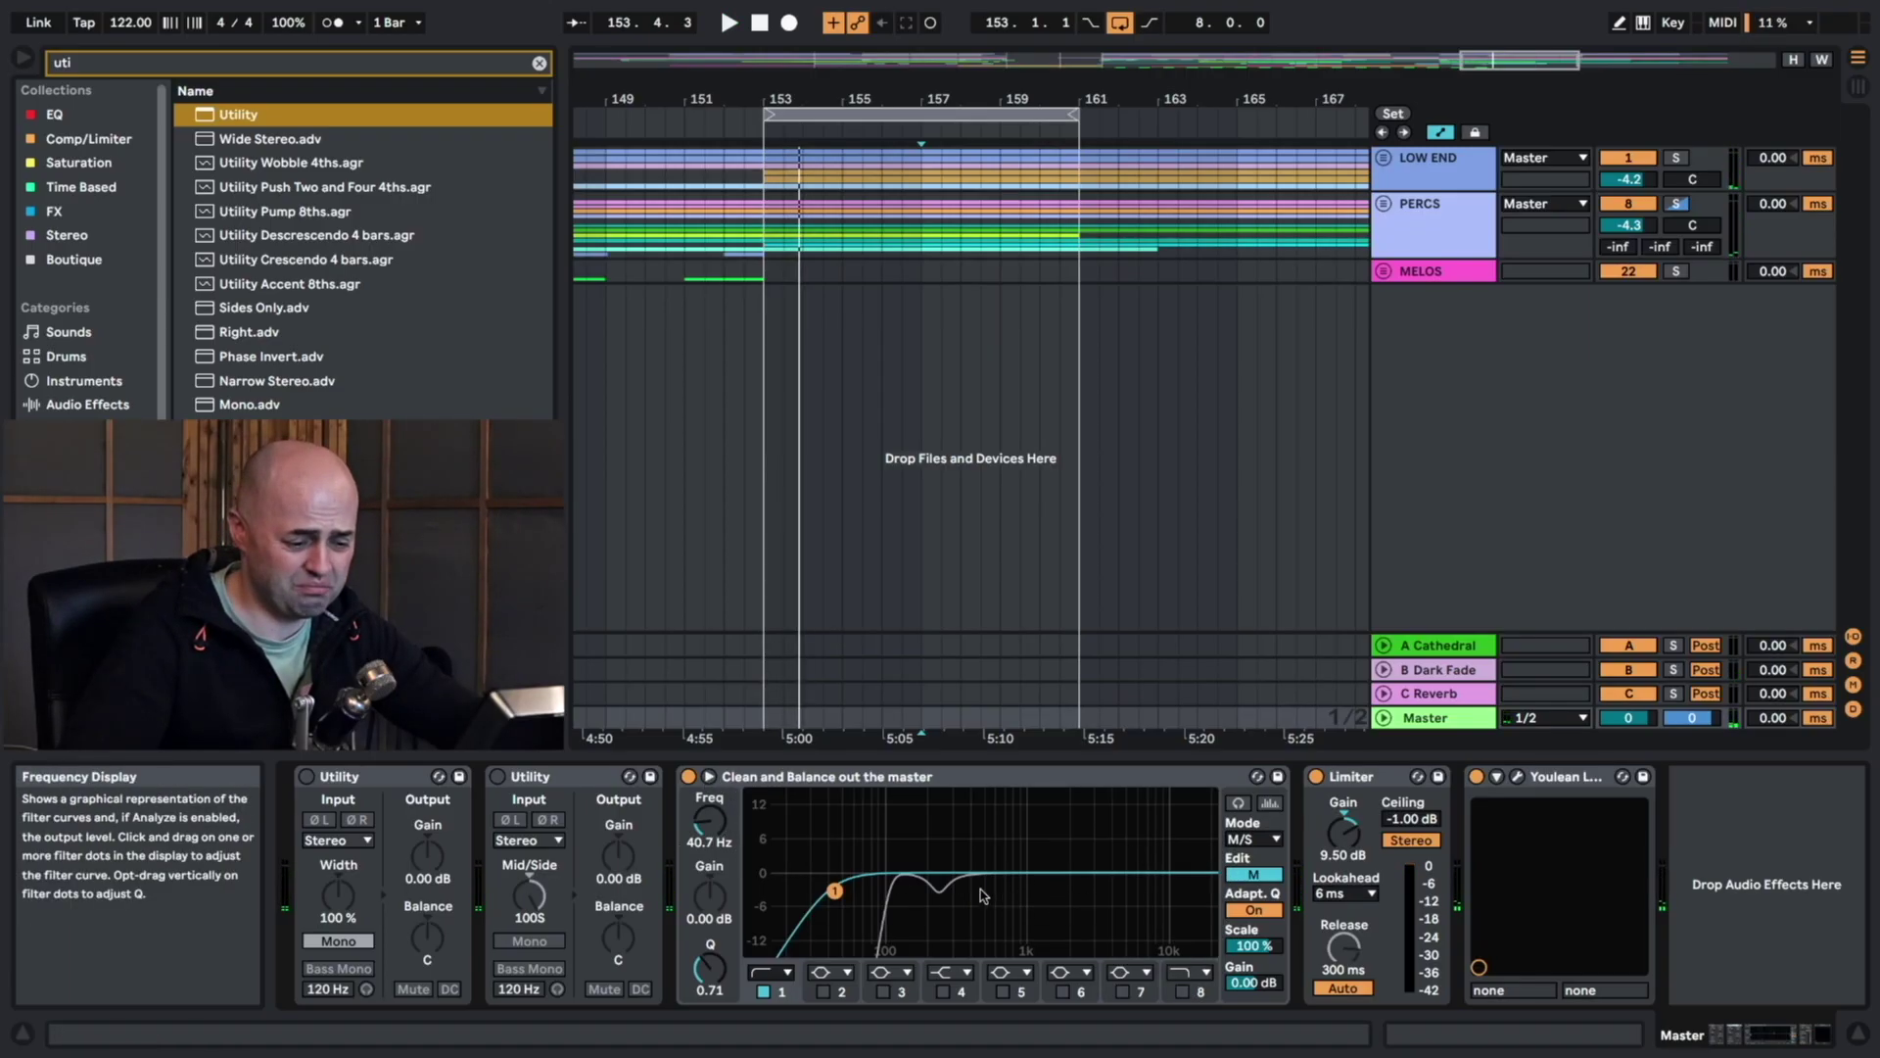
left_click(943, 991)
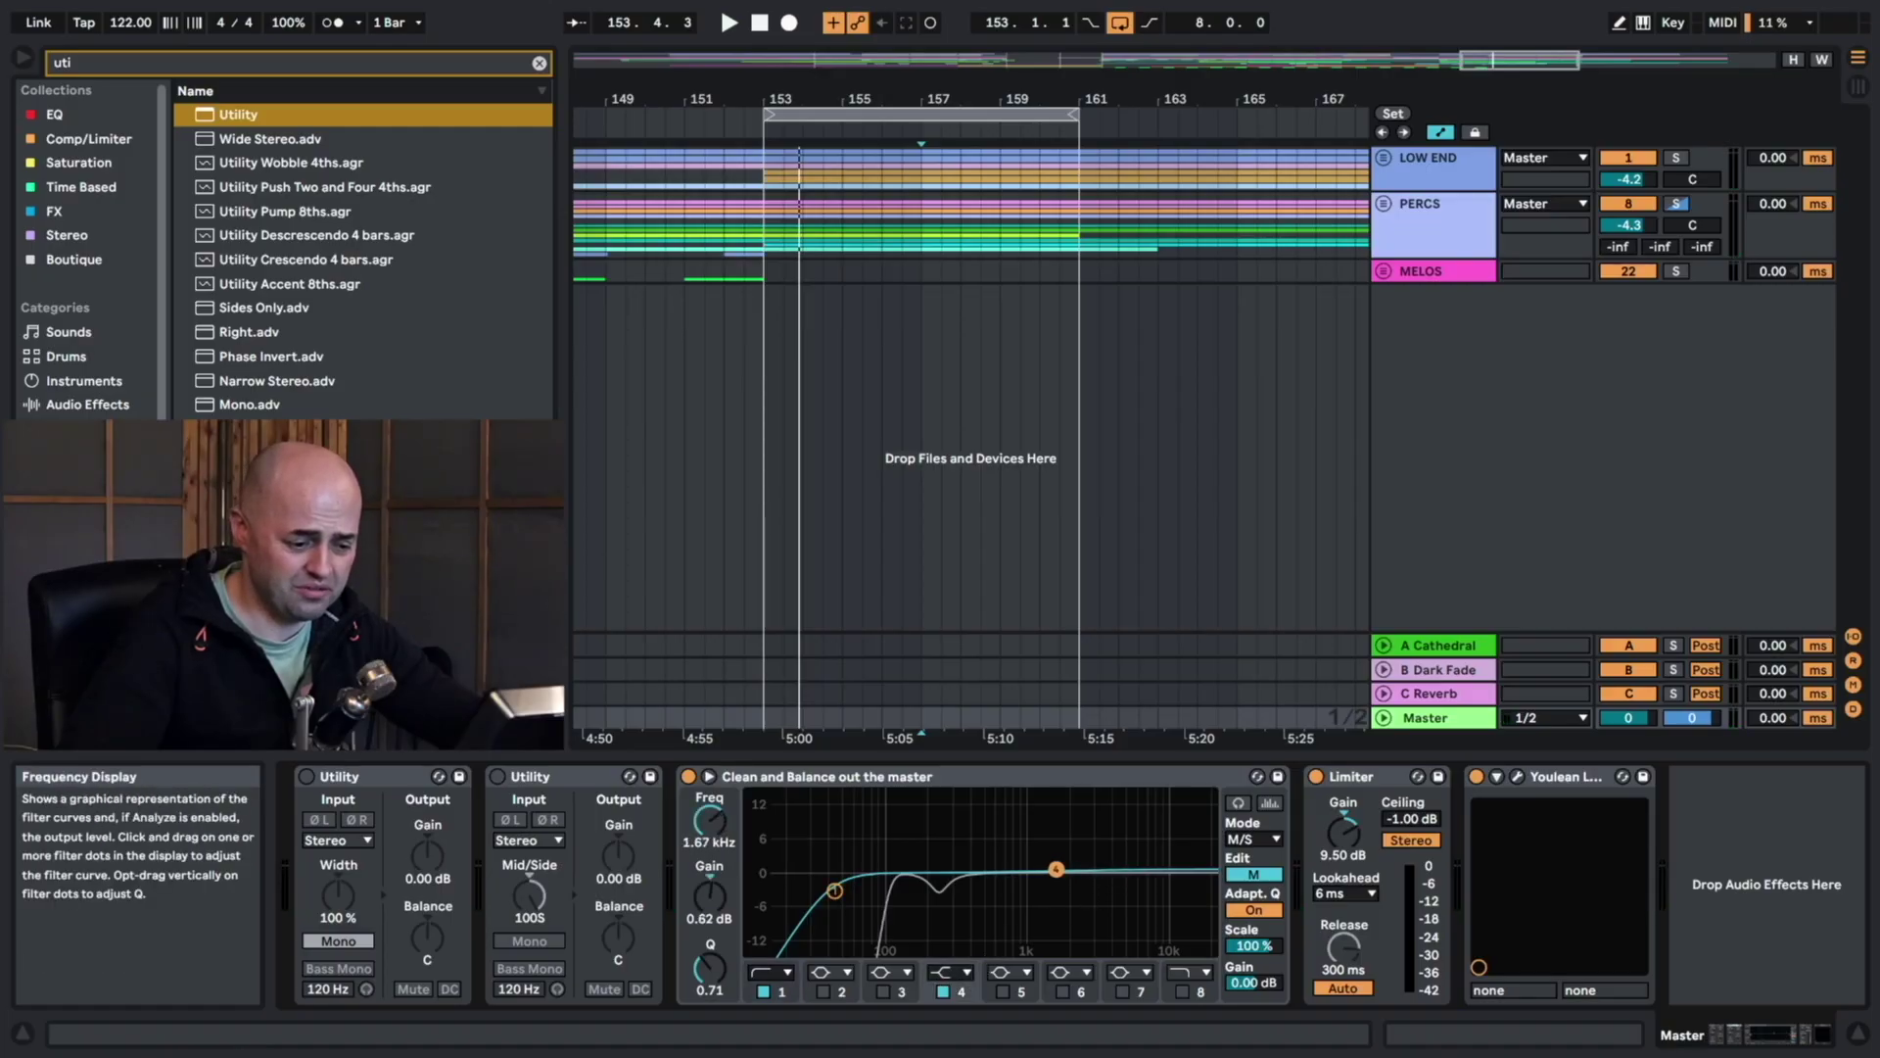
mouse_move(1014, 866)
left_mouse_down()
mouse_move(982, 866)
mouse_move(973, 823)
mouse_move(983, 865)
left_mouse_up()
key("space")
key("space")
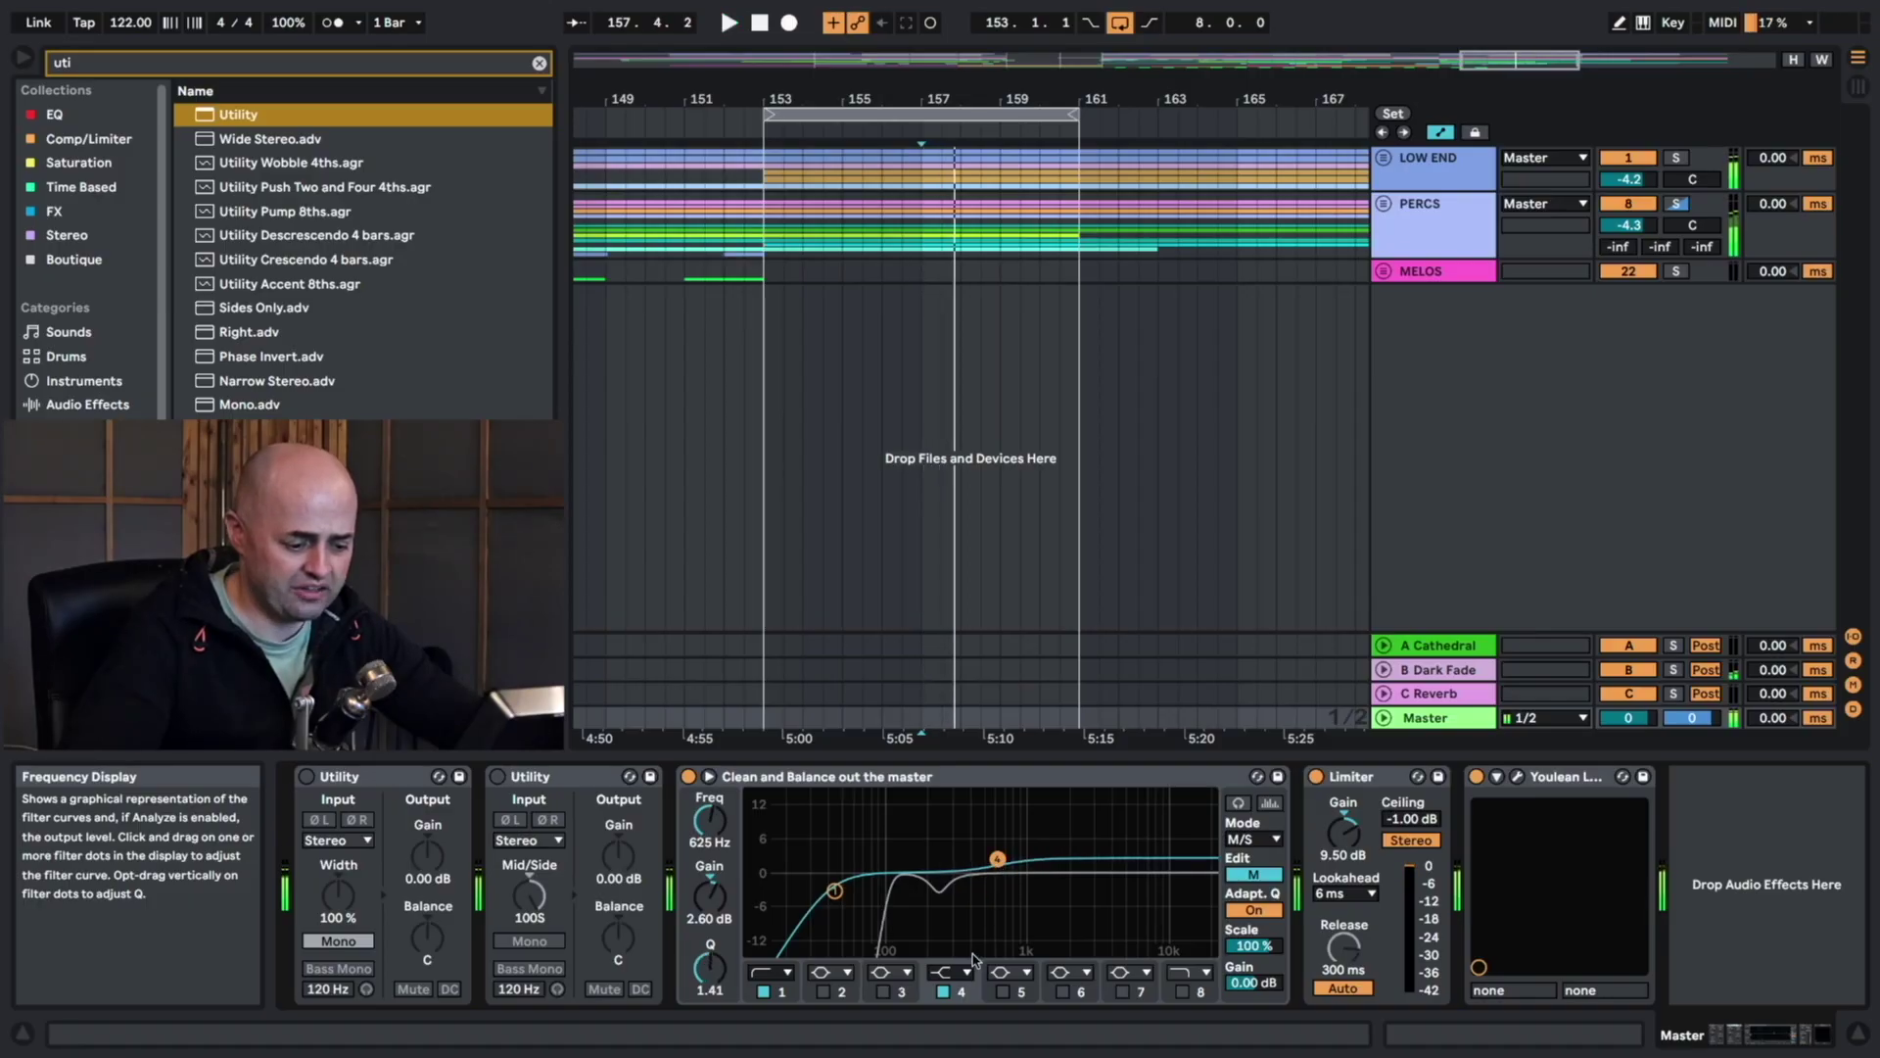
left_click(943, 991)
Enable the mid channel's band 3 bell, boost it 1.86 dB at 4.17 kHz while listening, and switch back to editing the sides.
left_click(883, 991)
left_click_drag(1024, 866, 1110, 863)
key("space")
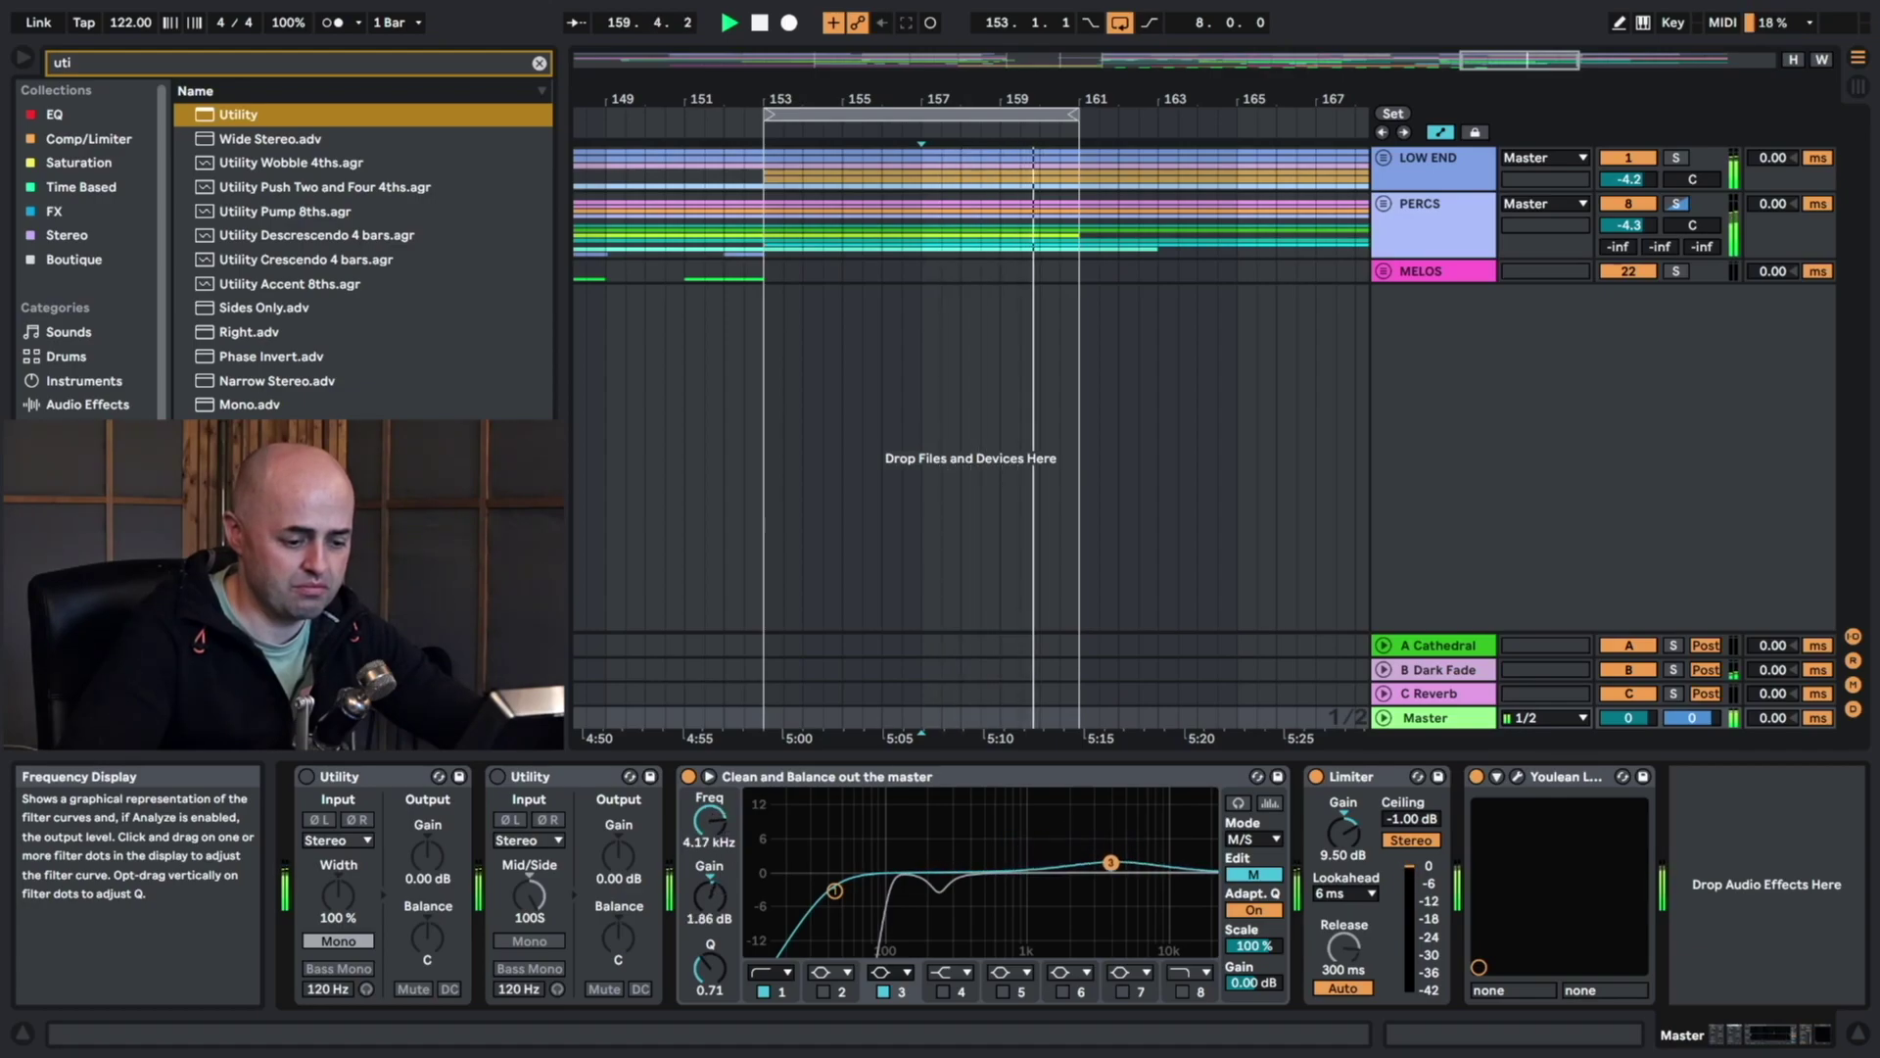
left_click(1253, 874)
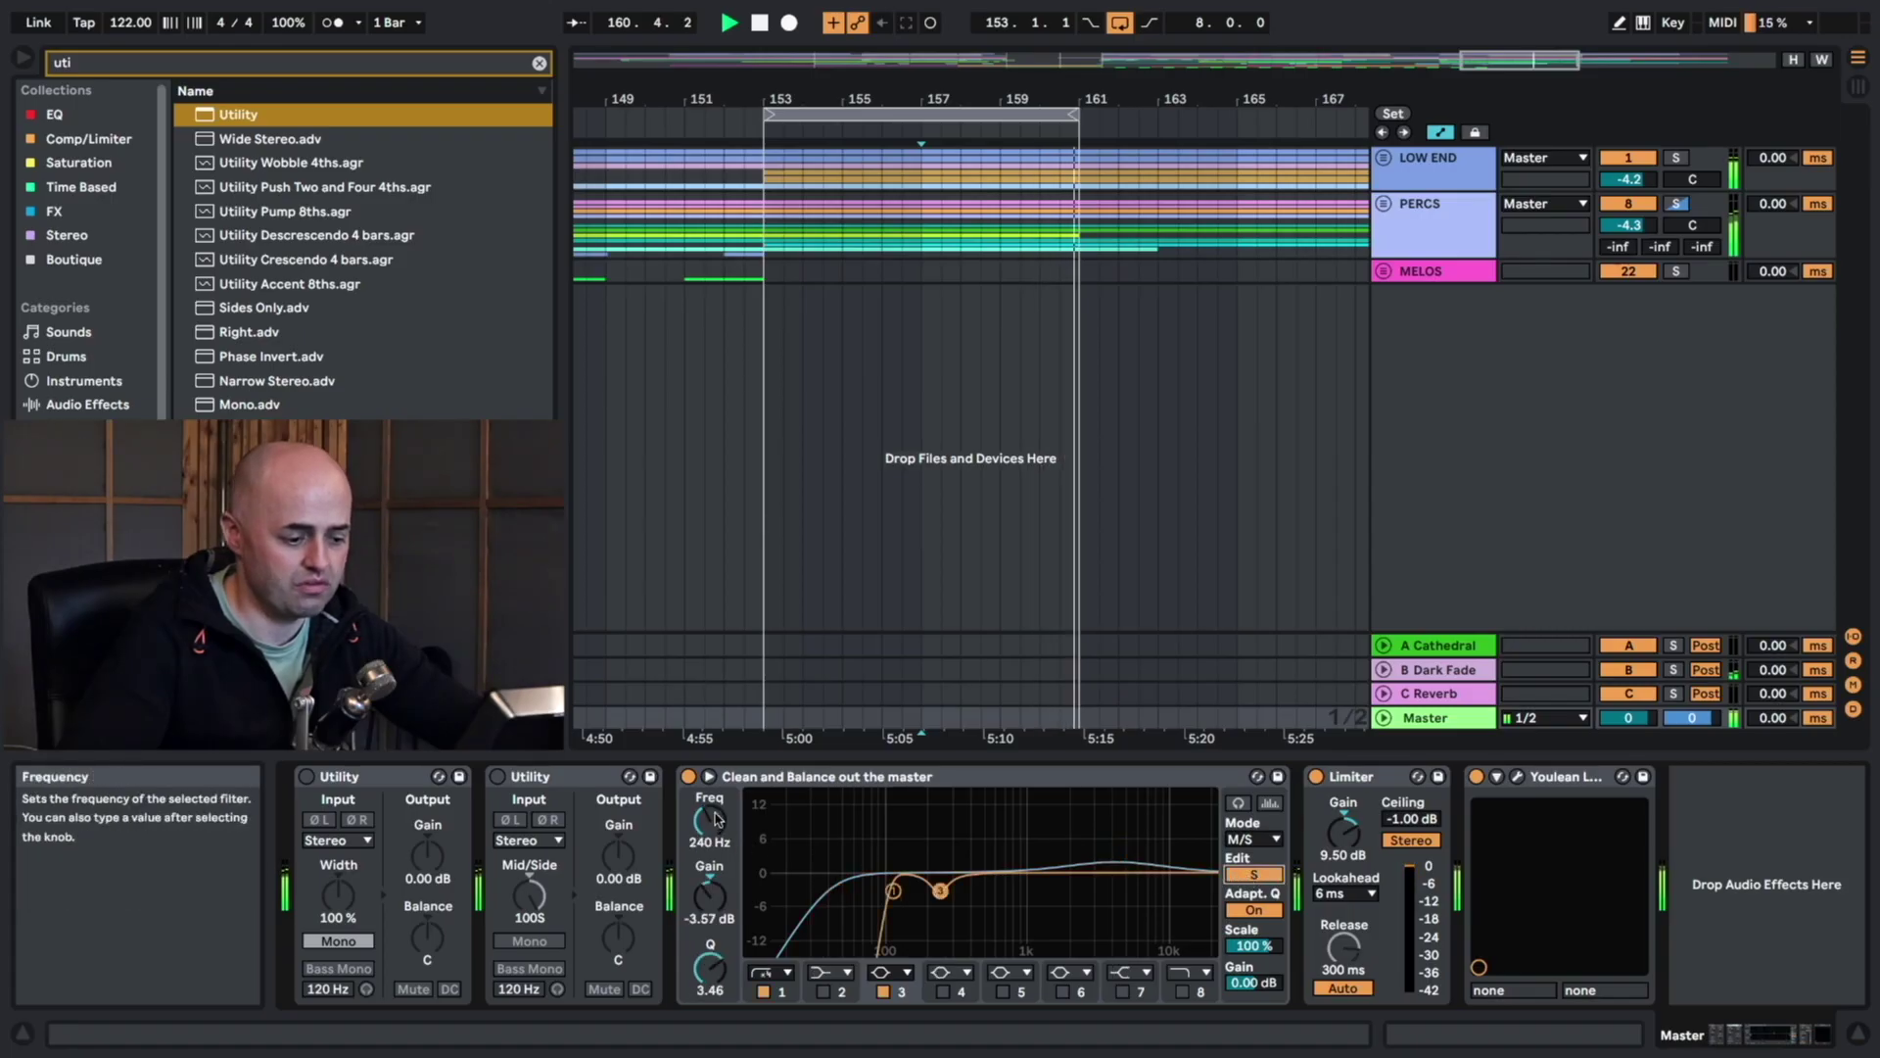
key("space")
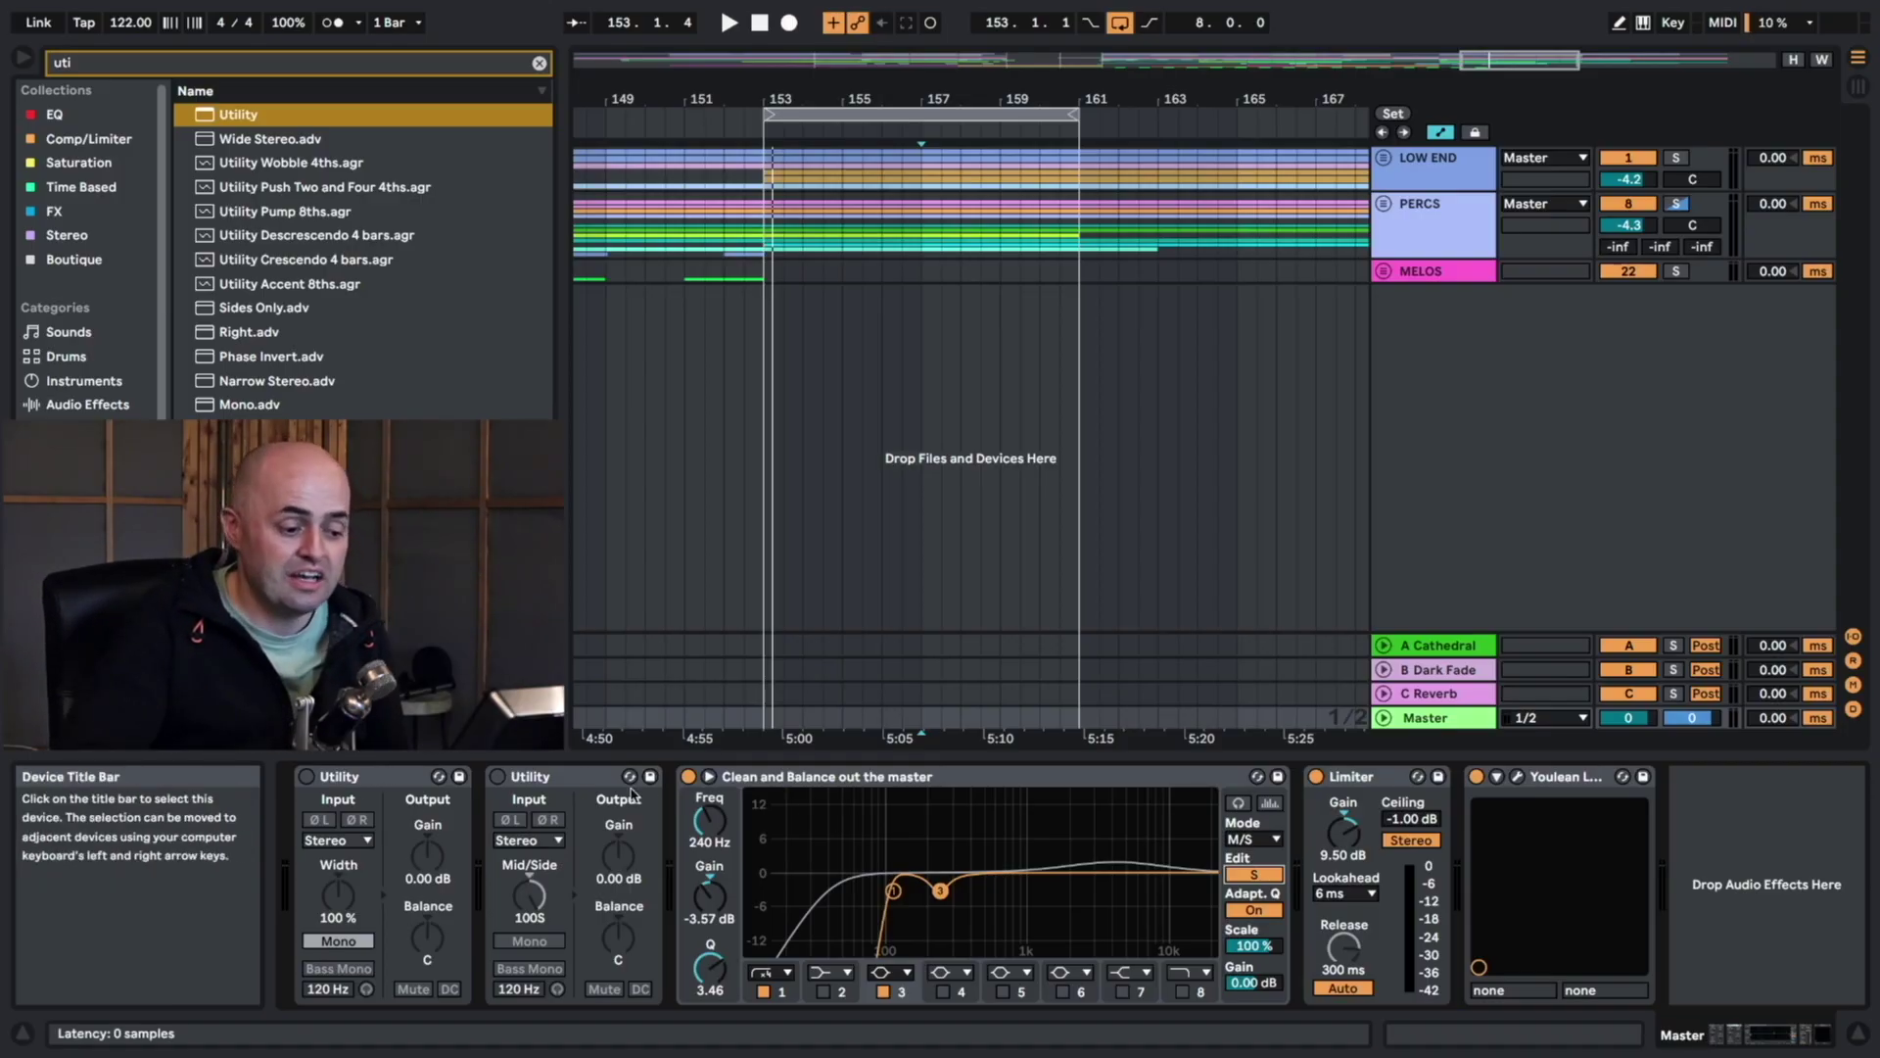
Search the browser for glue and insert the Glue Compressor between the EQ Eight and the Limiter.
left_click(870, 783)
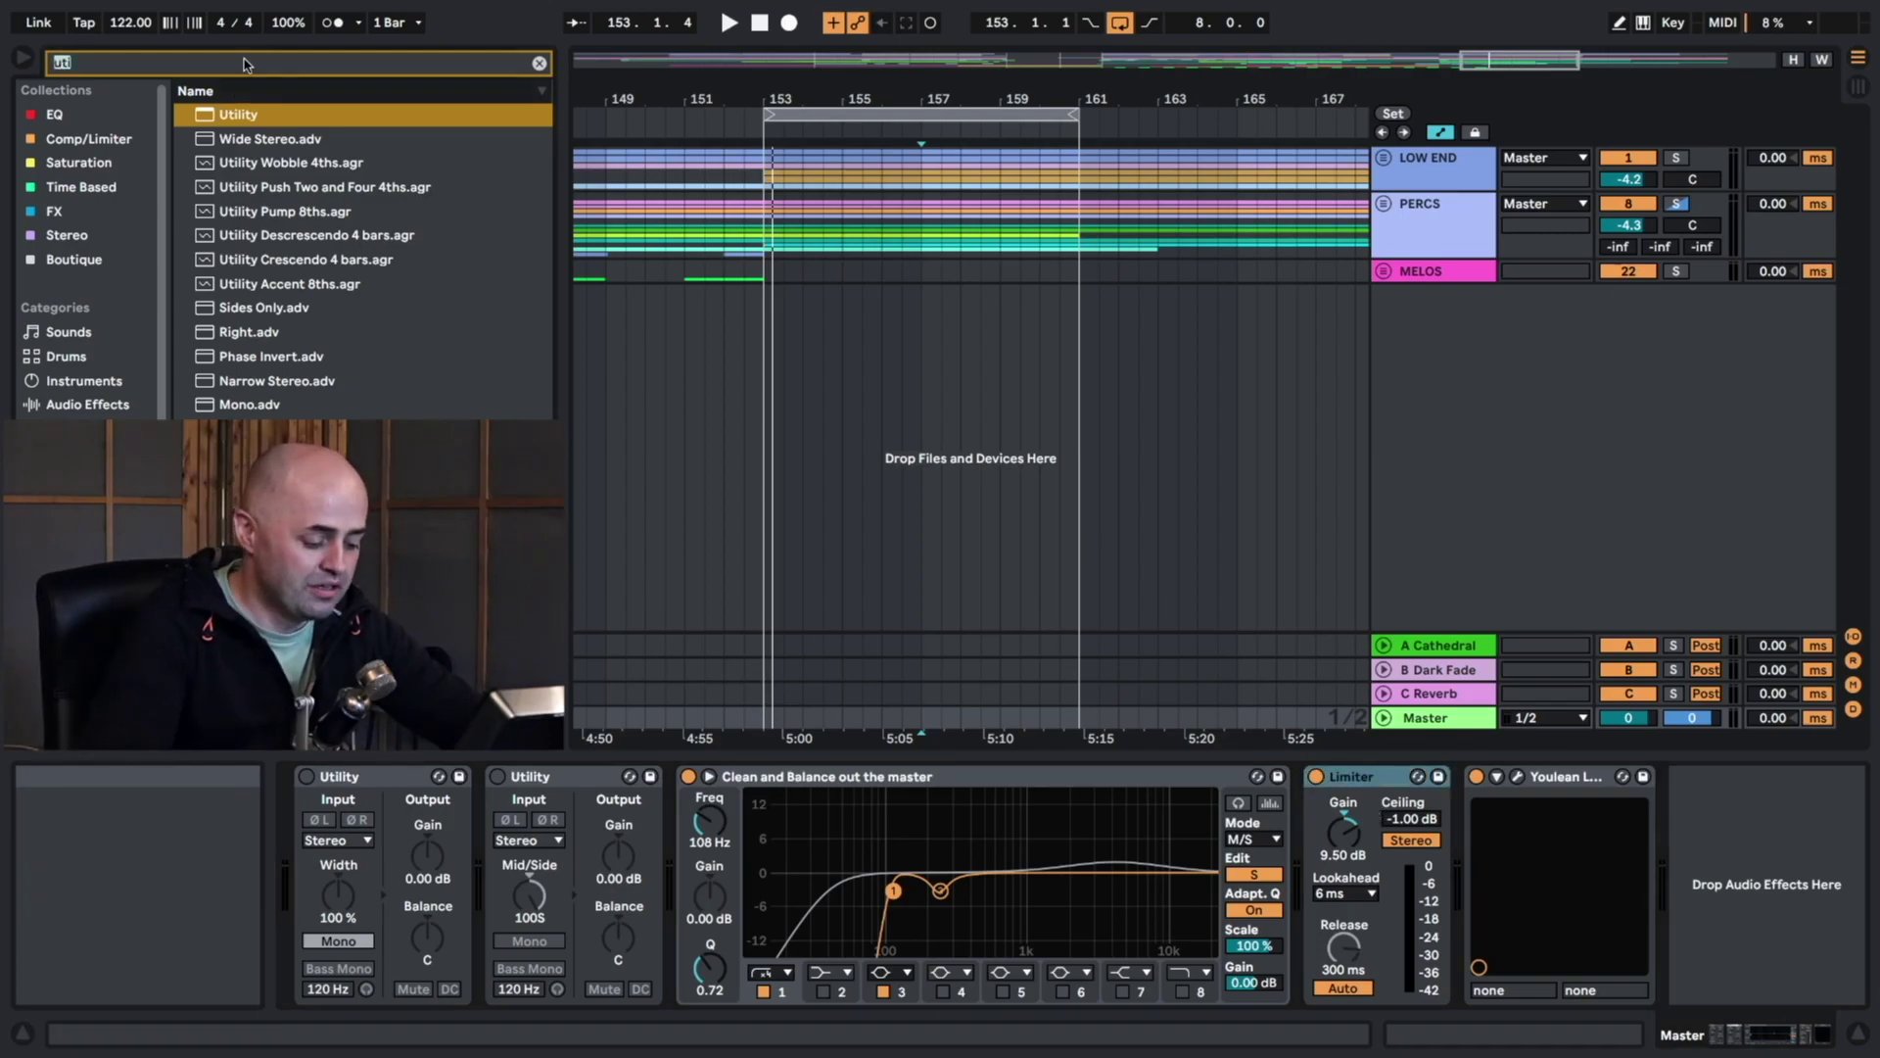
type("glue")
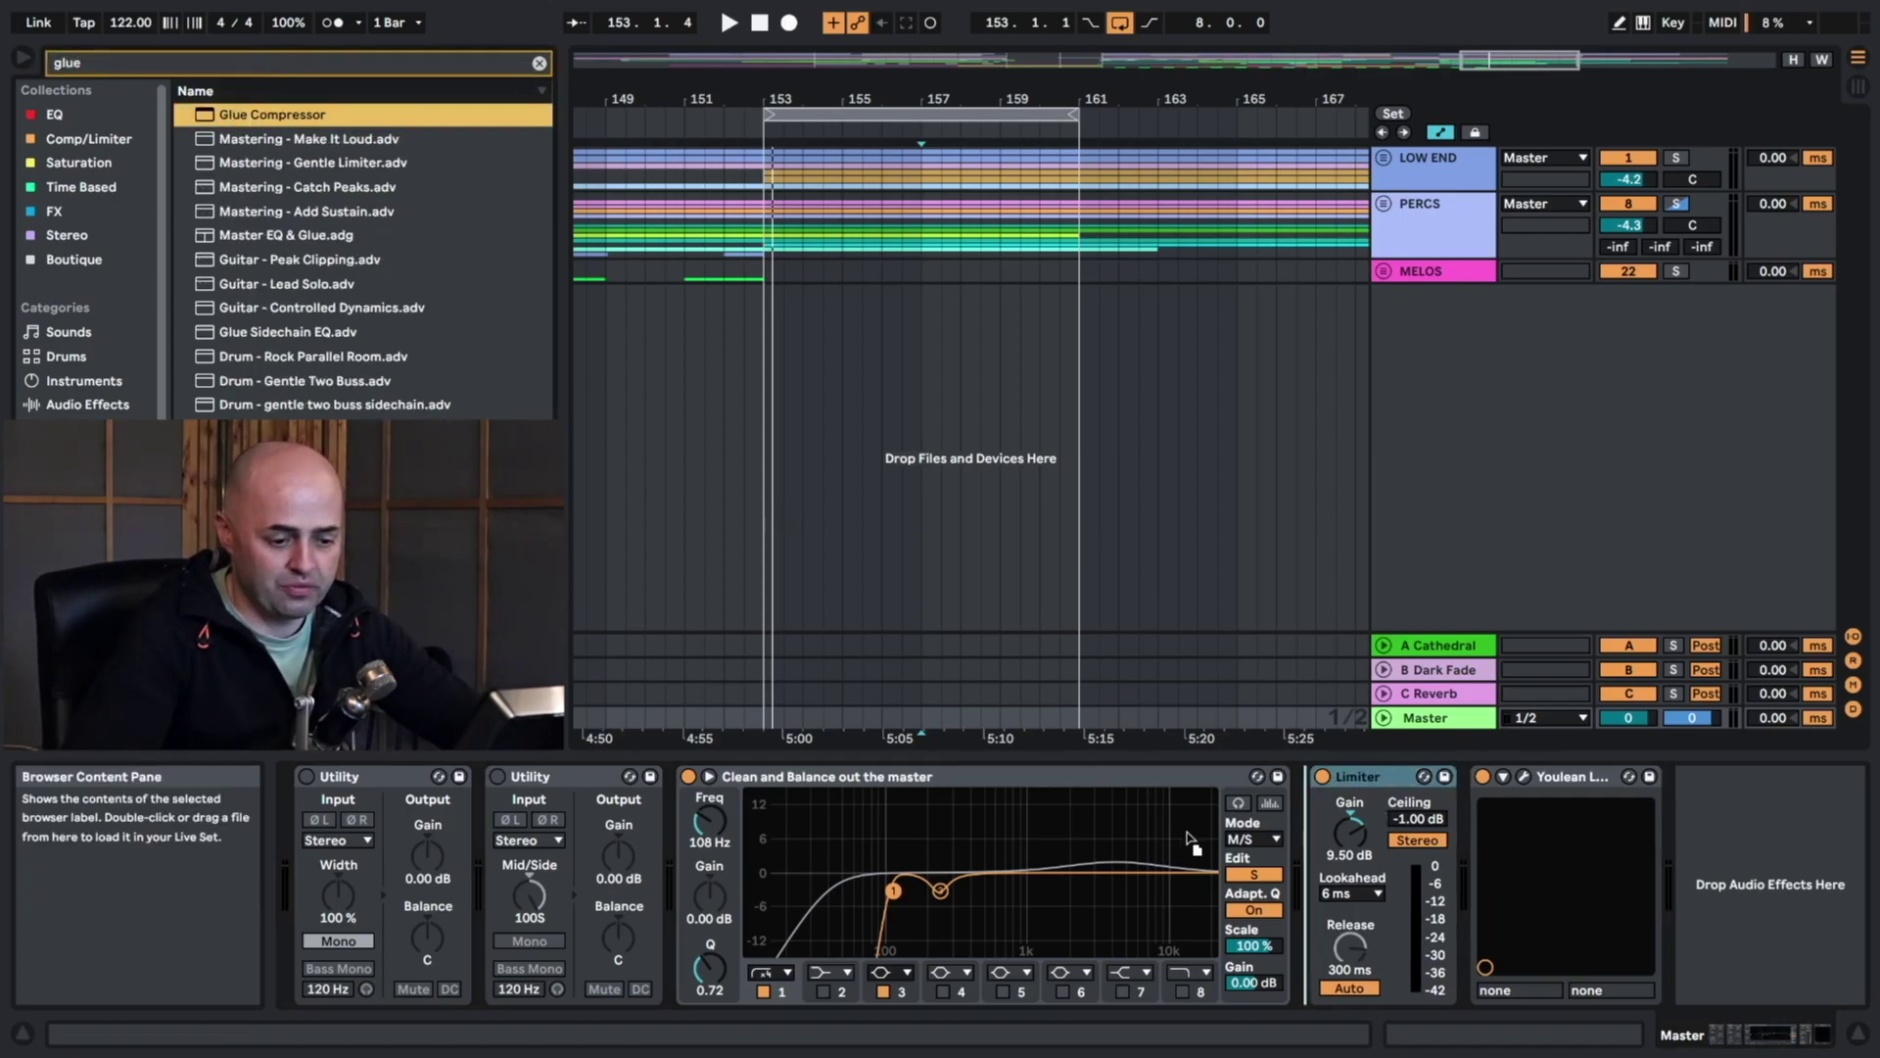
left_click_drag(1190, 831, 1195, 837)
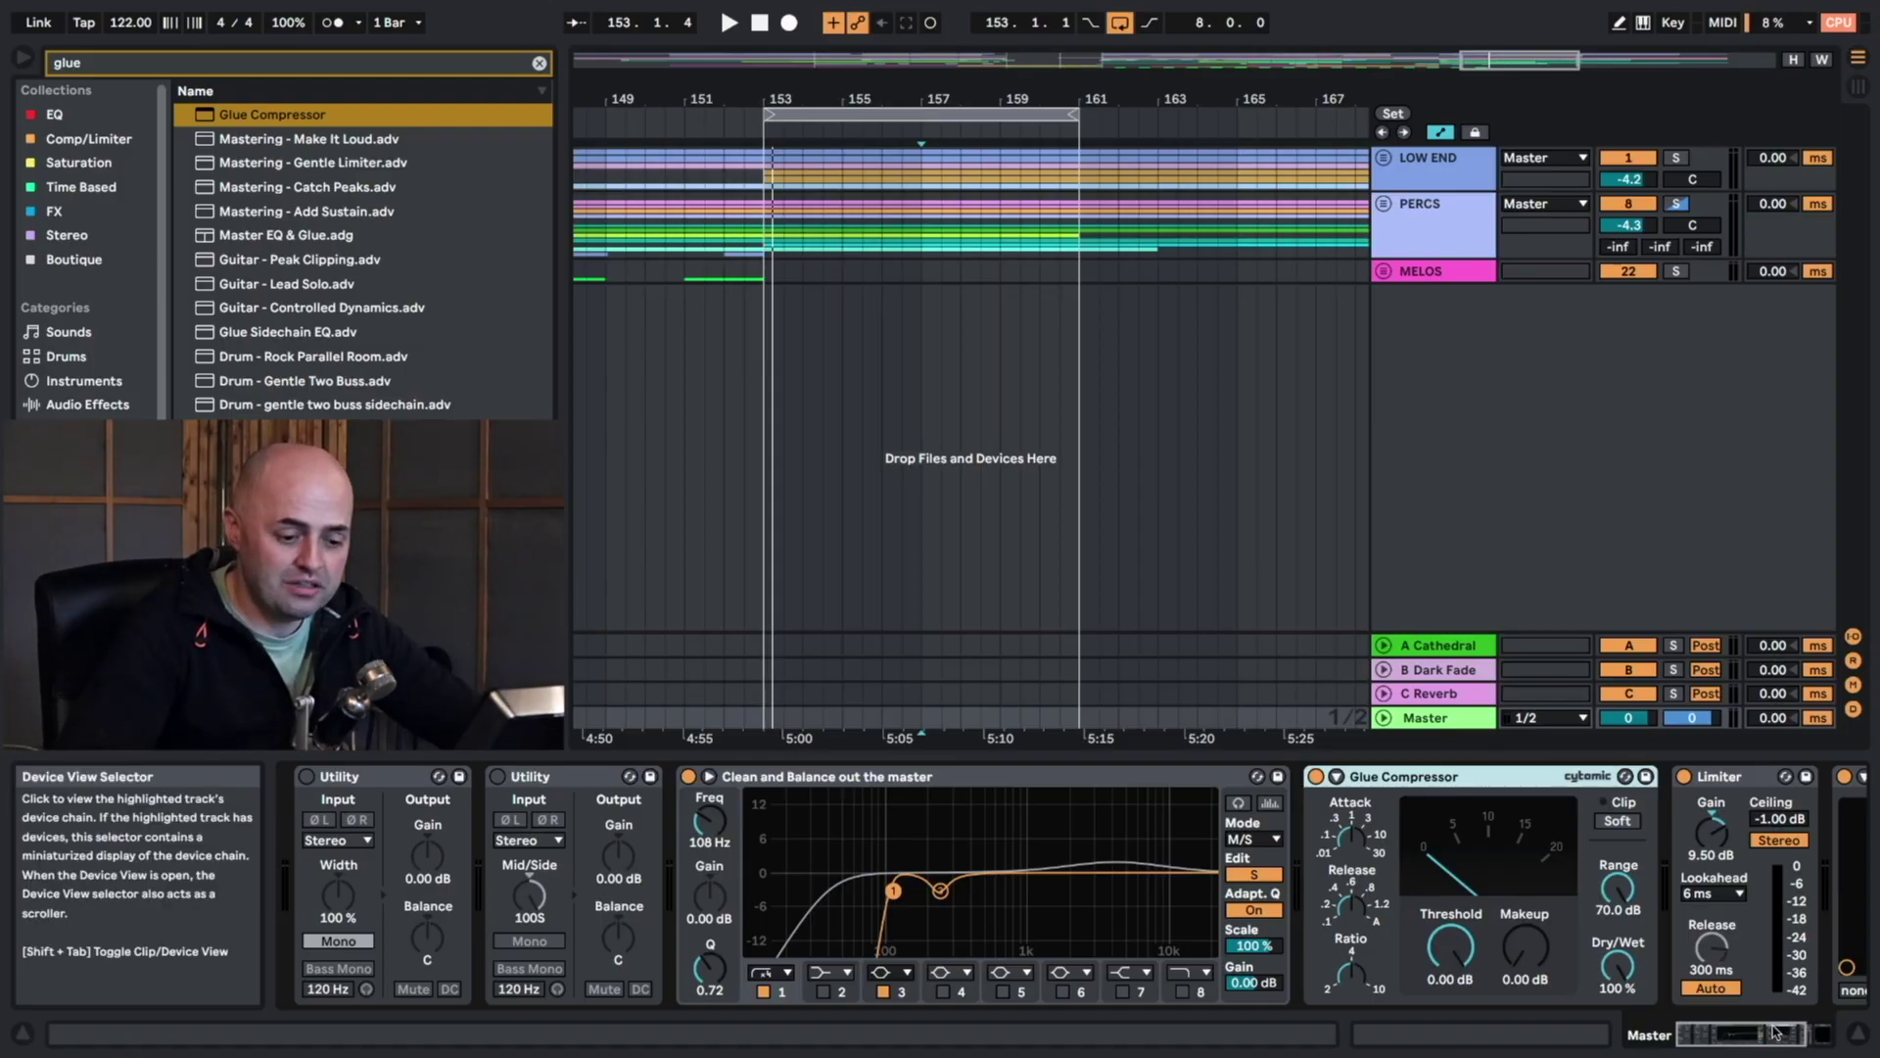
left_click(1807, 1036)
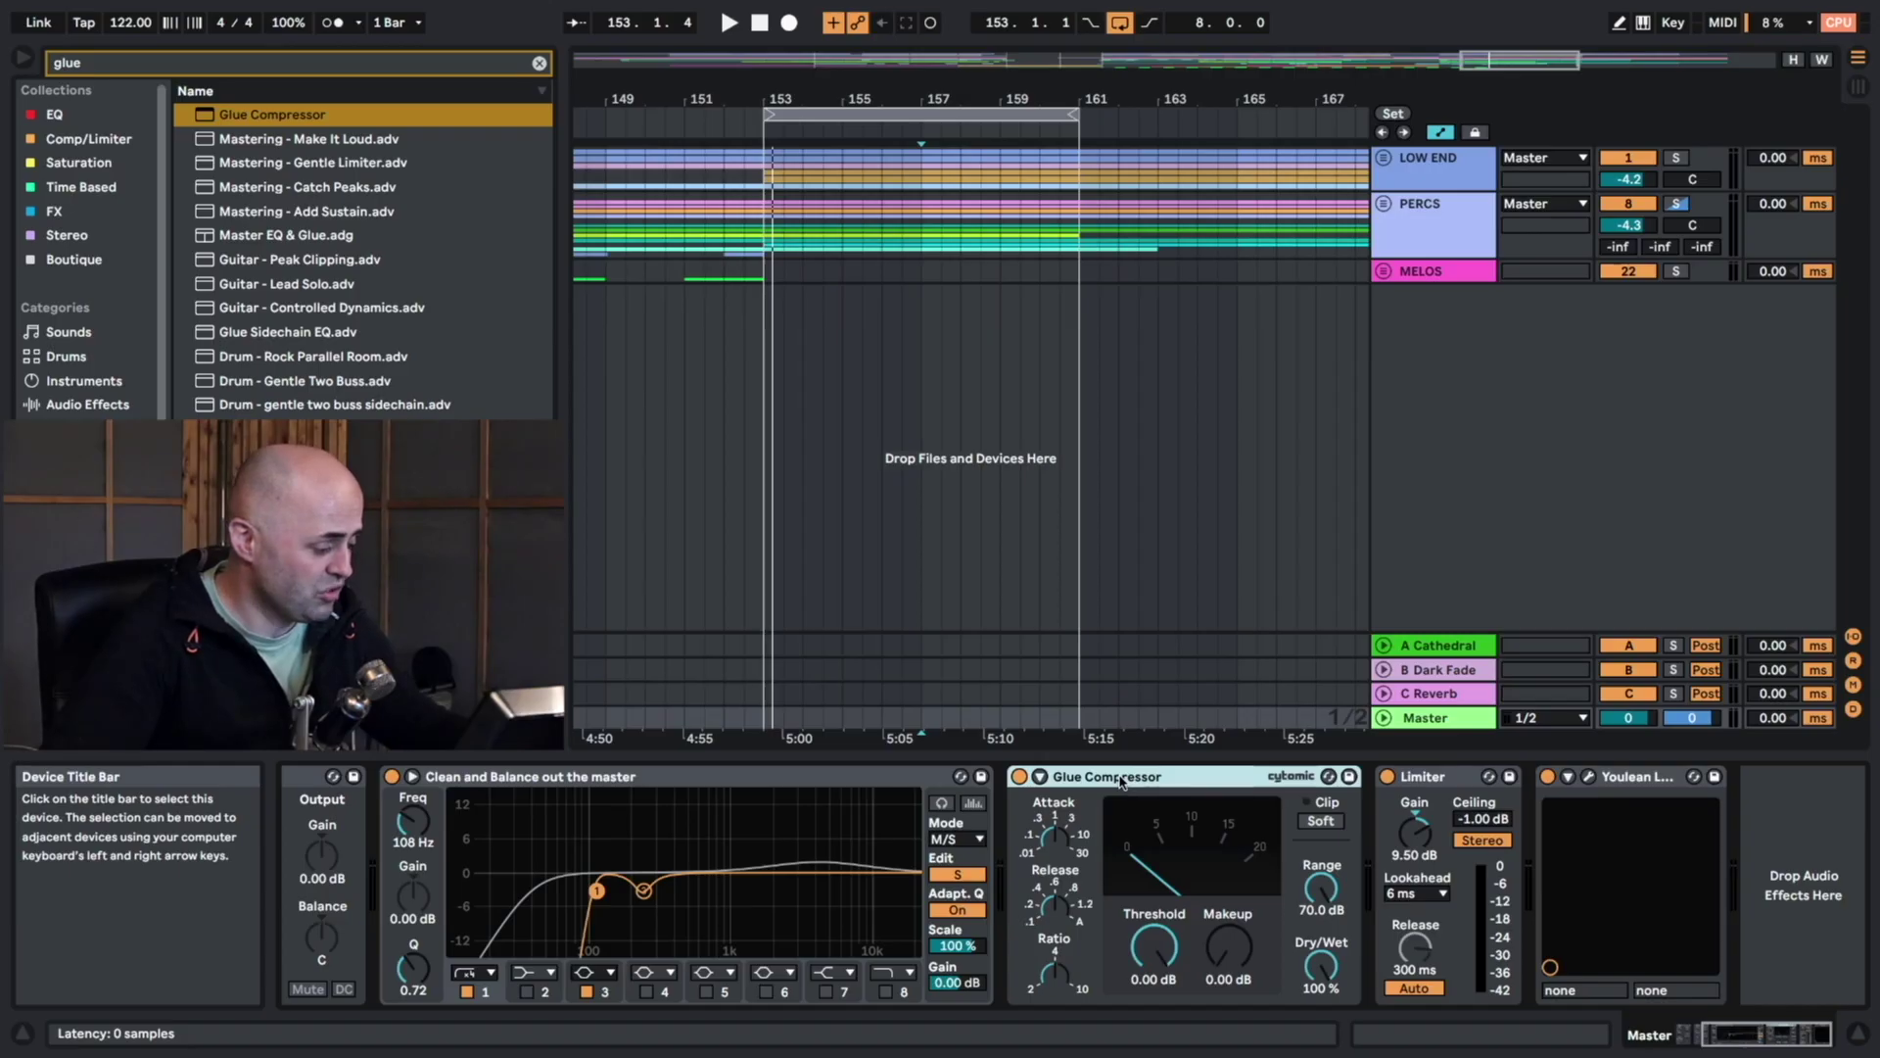
Expand the Glue Compressor's sidechain section, enable its EQ and set a band-pass filter at 138 Hz with a Q of 2.94.
left_click(1039, 781)
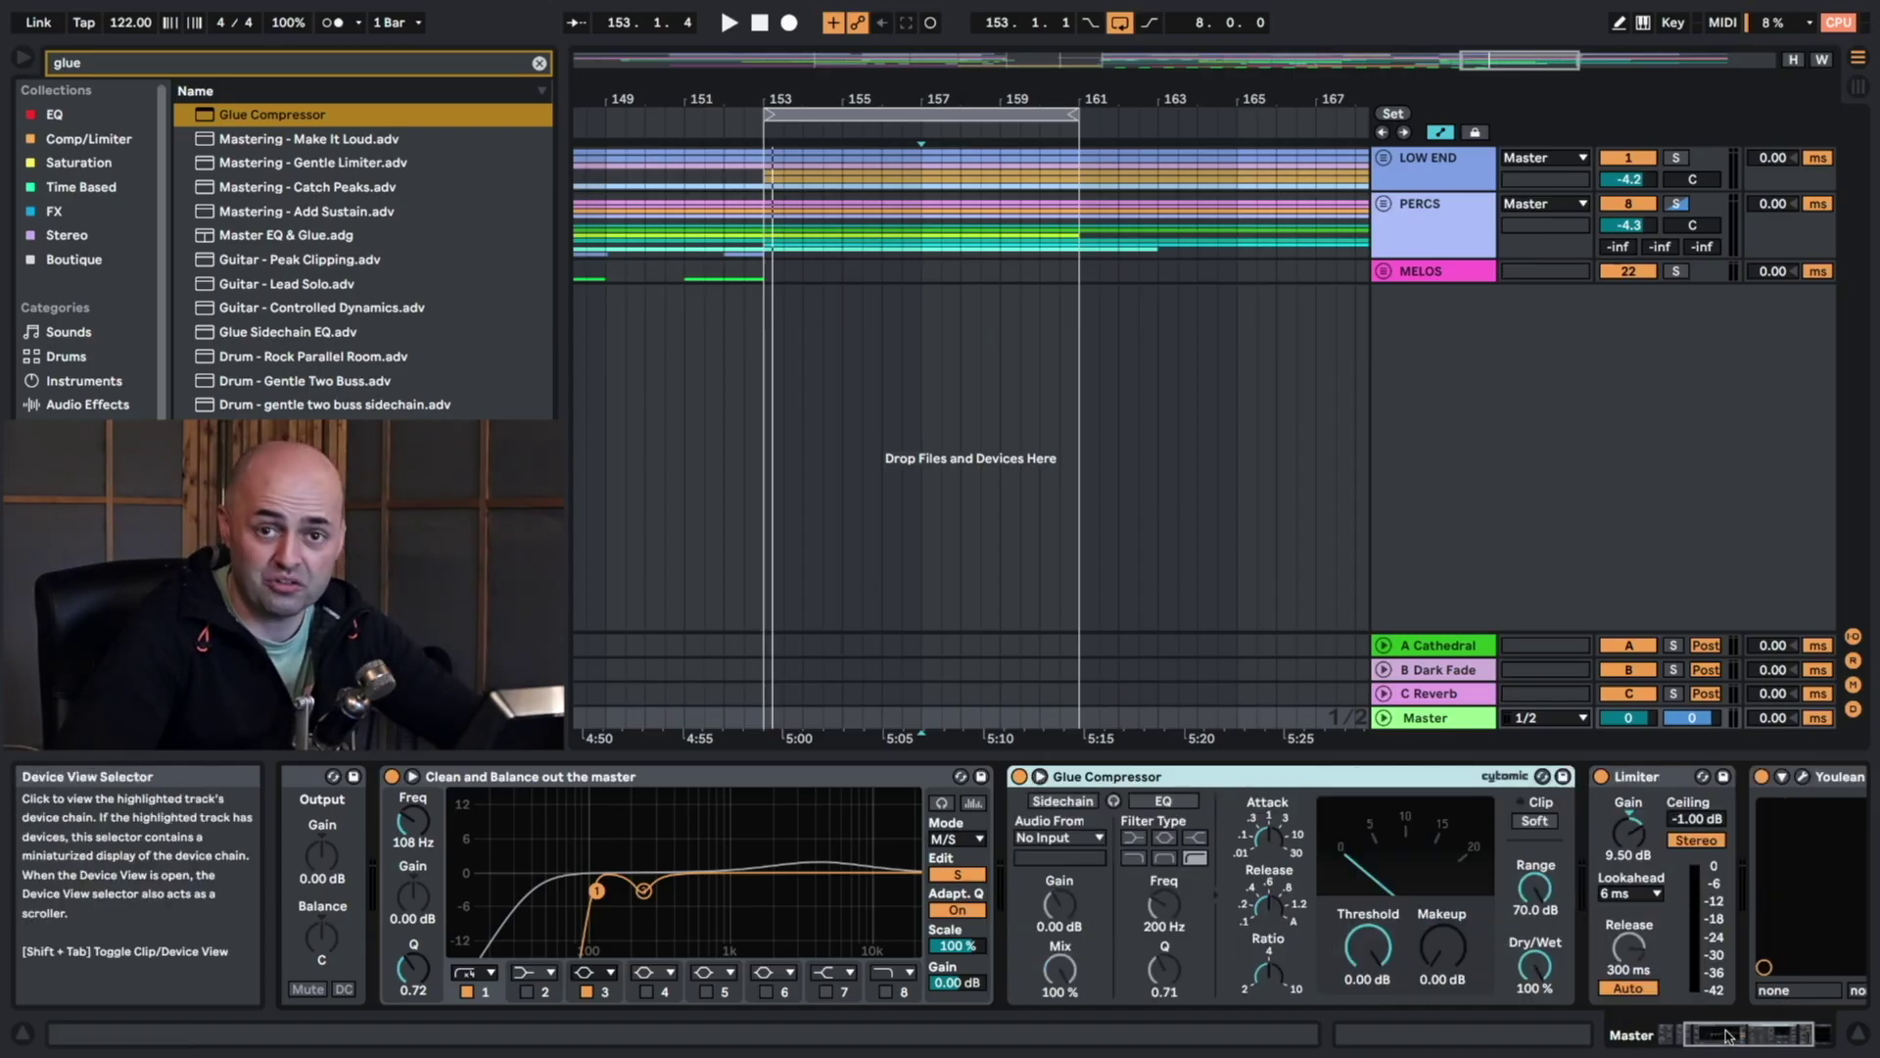
left_click(1759, 1038)
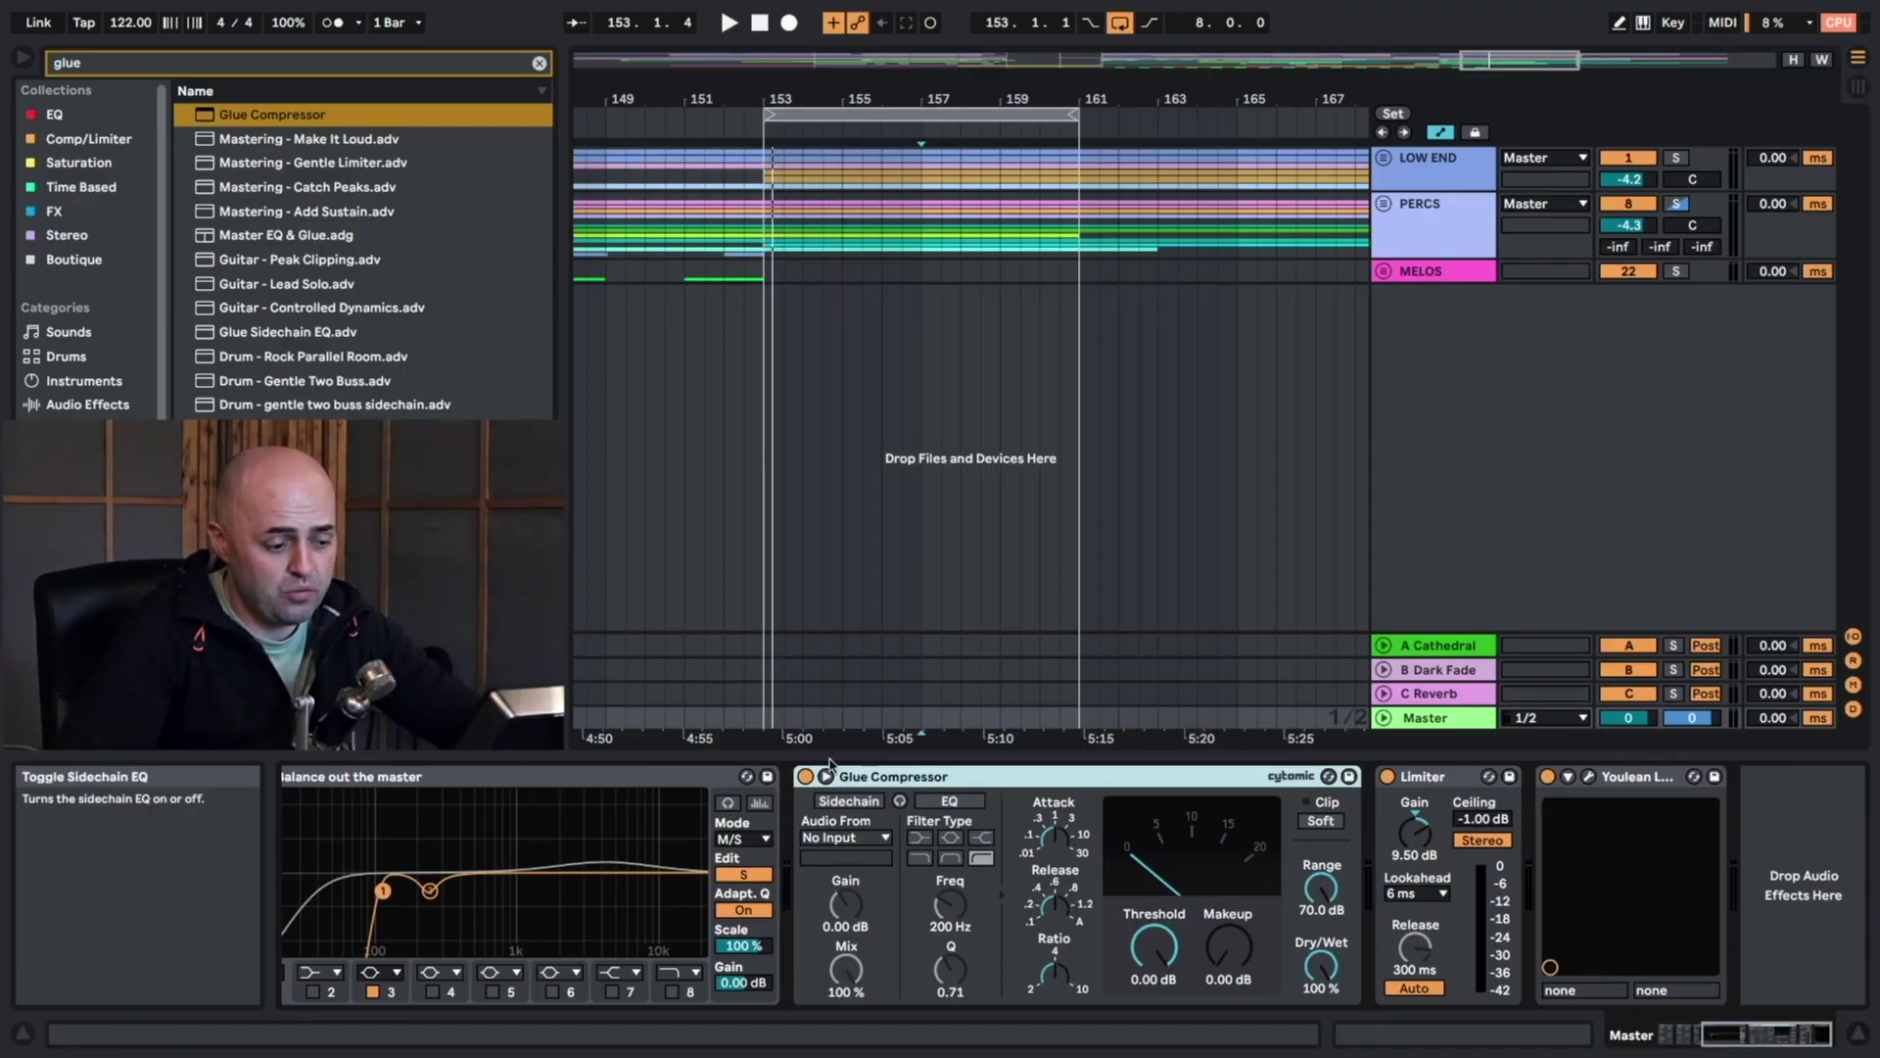
left_click(949, 800)
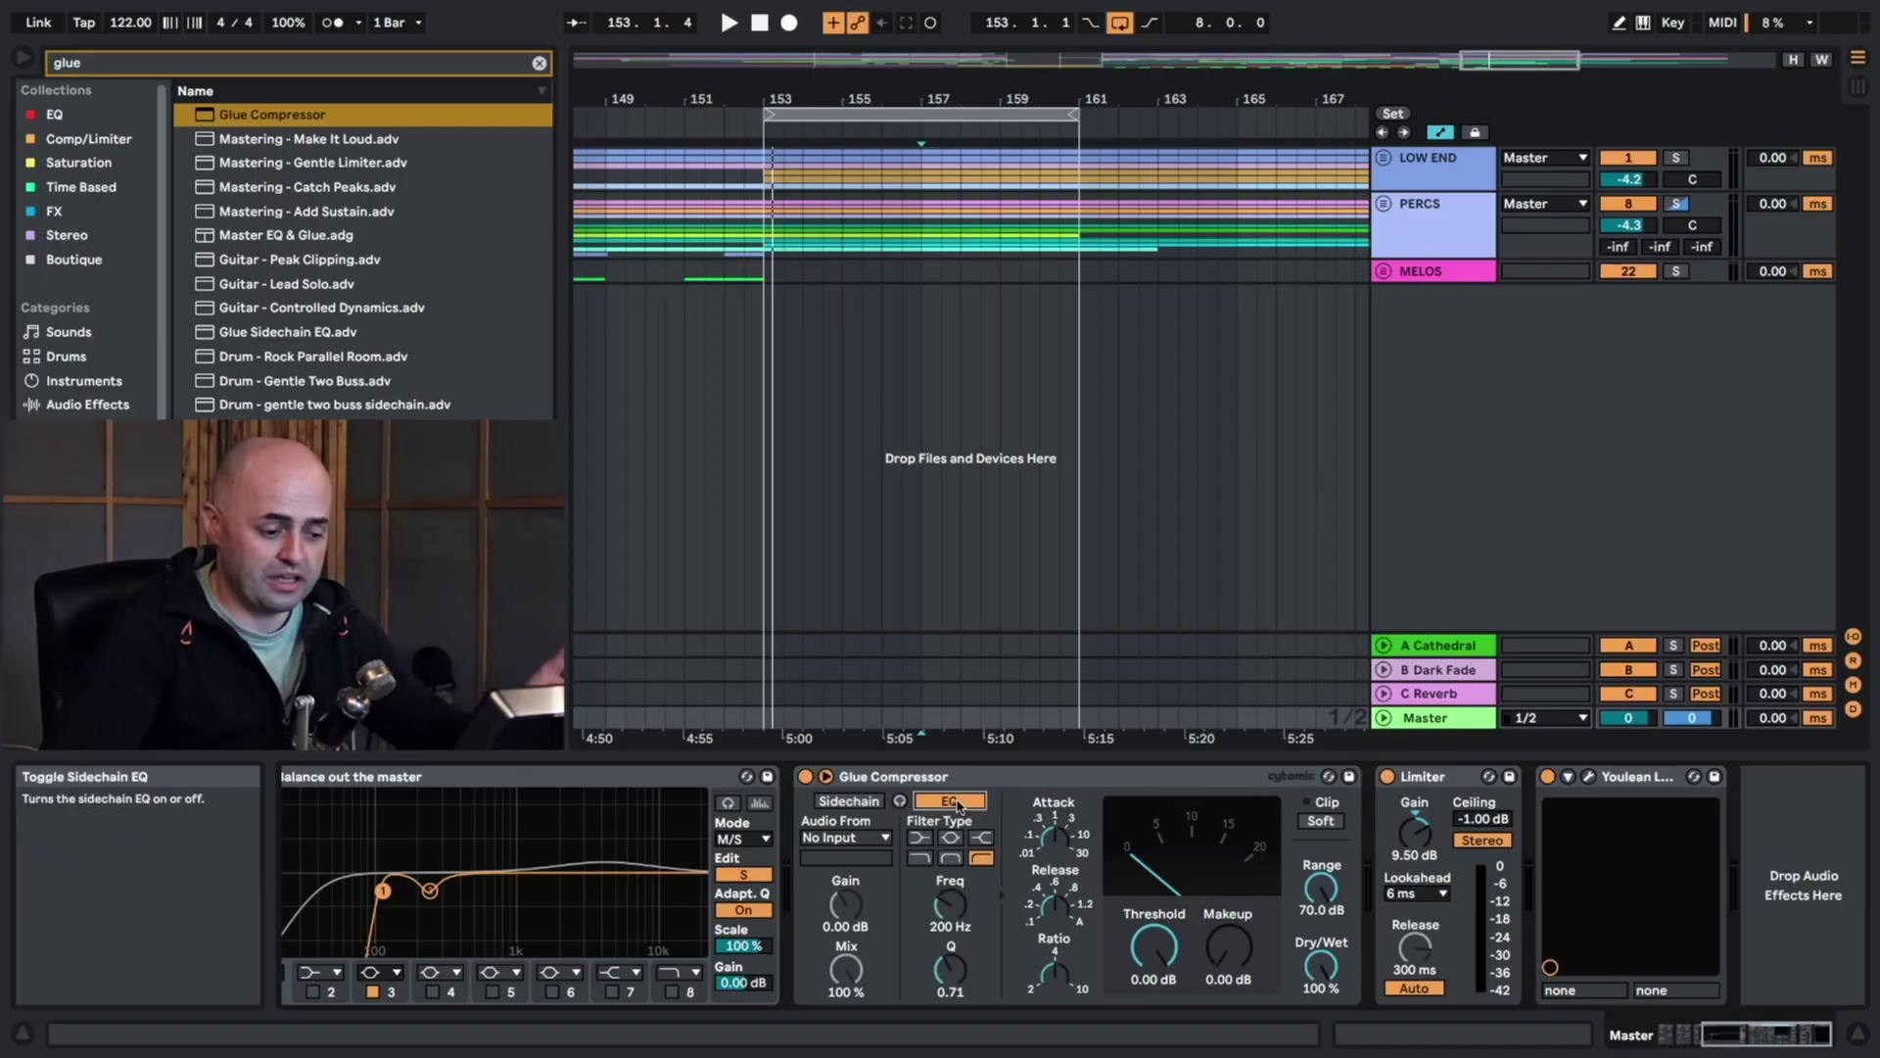
left_click(950, 858)
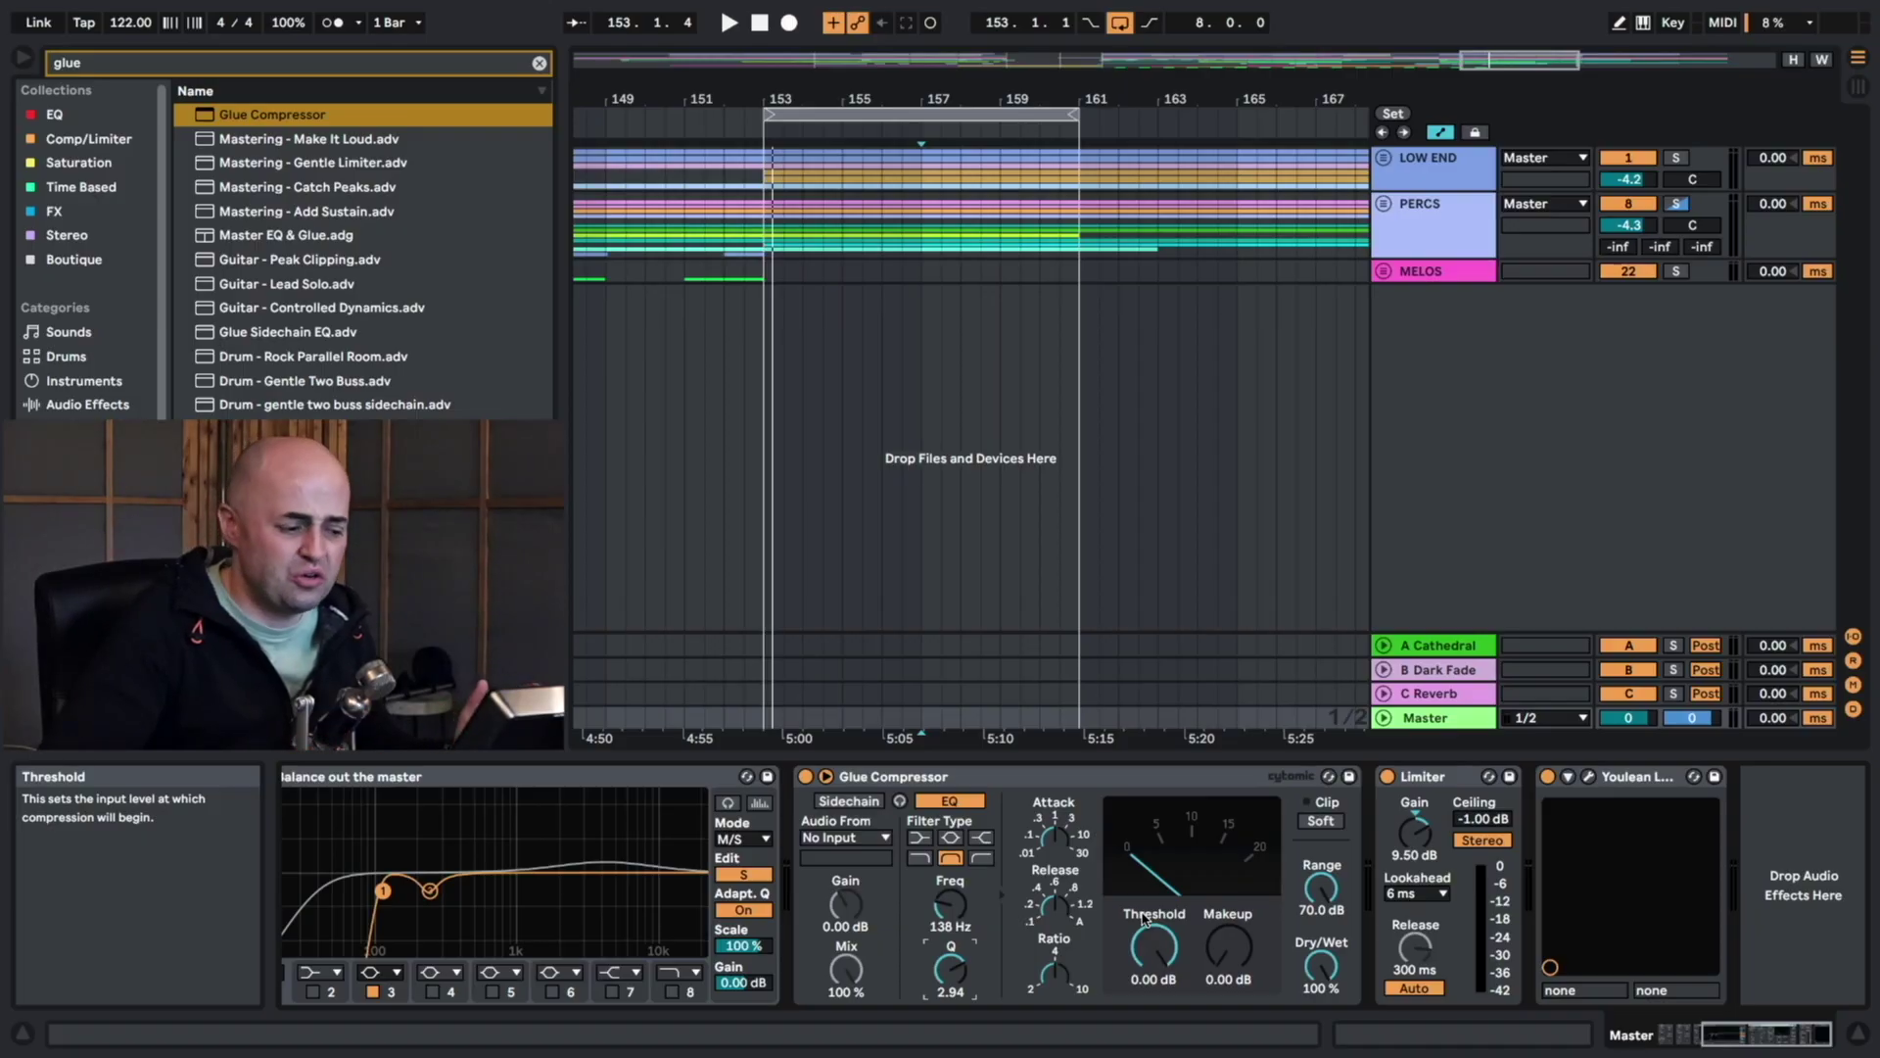
left_click_drag(1759, 1035, 1725, 1035)
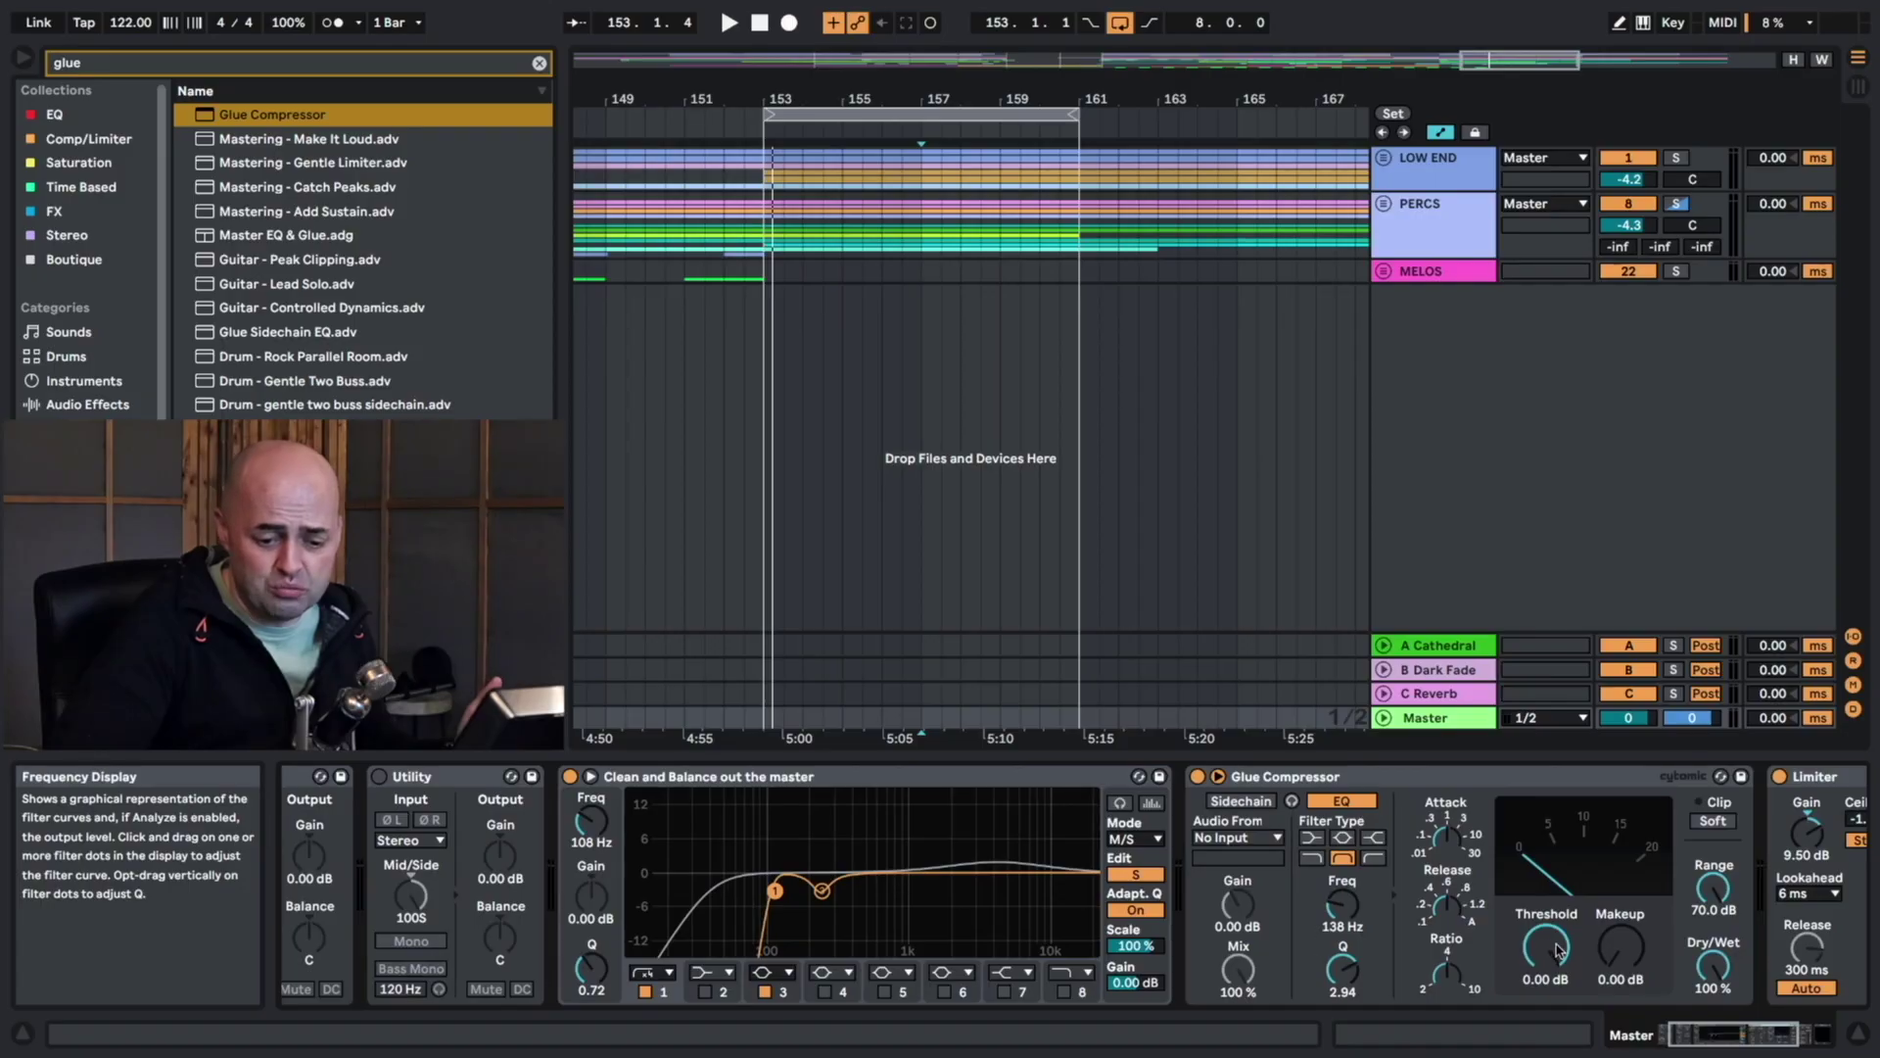
left_click_drag(1719, 1036, 1747, 1036)
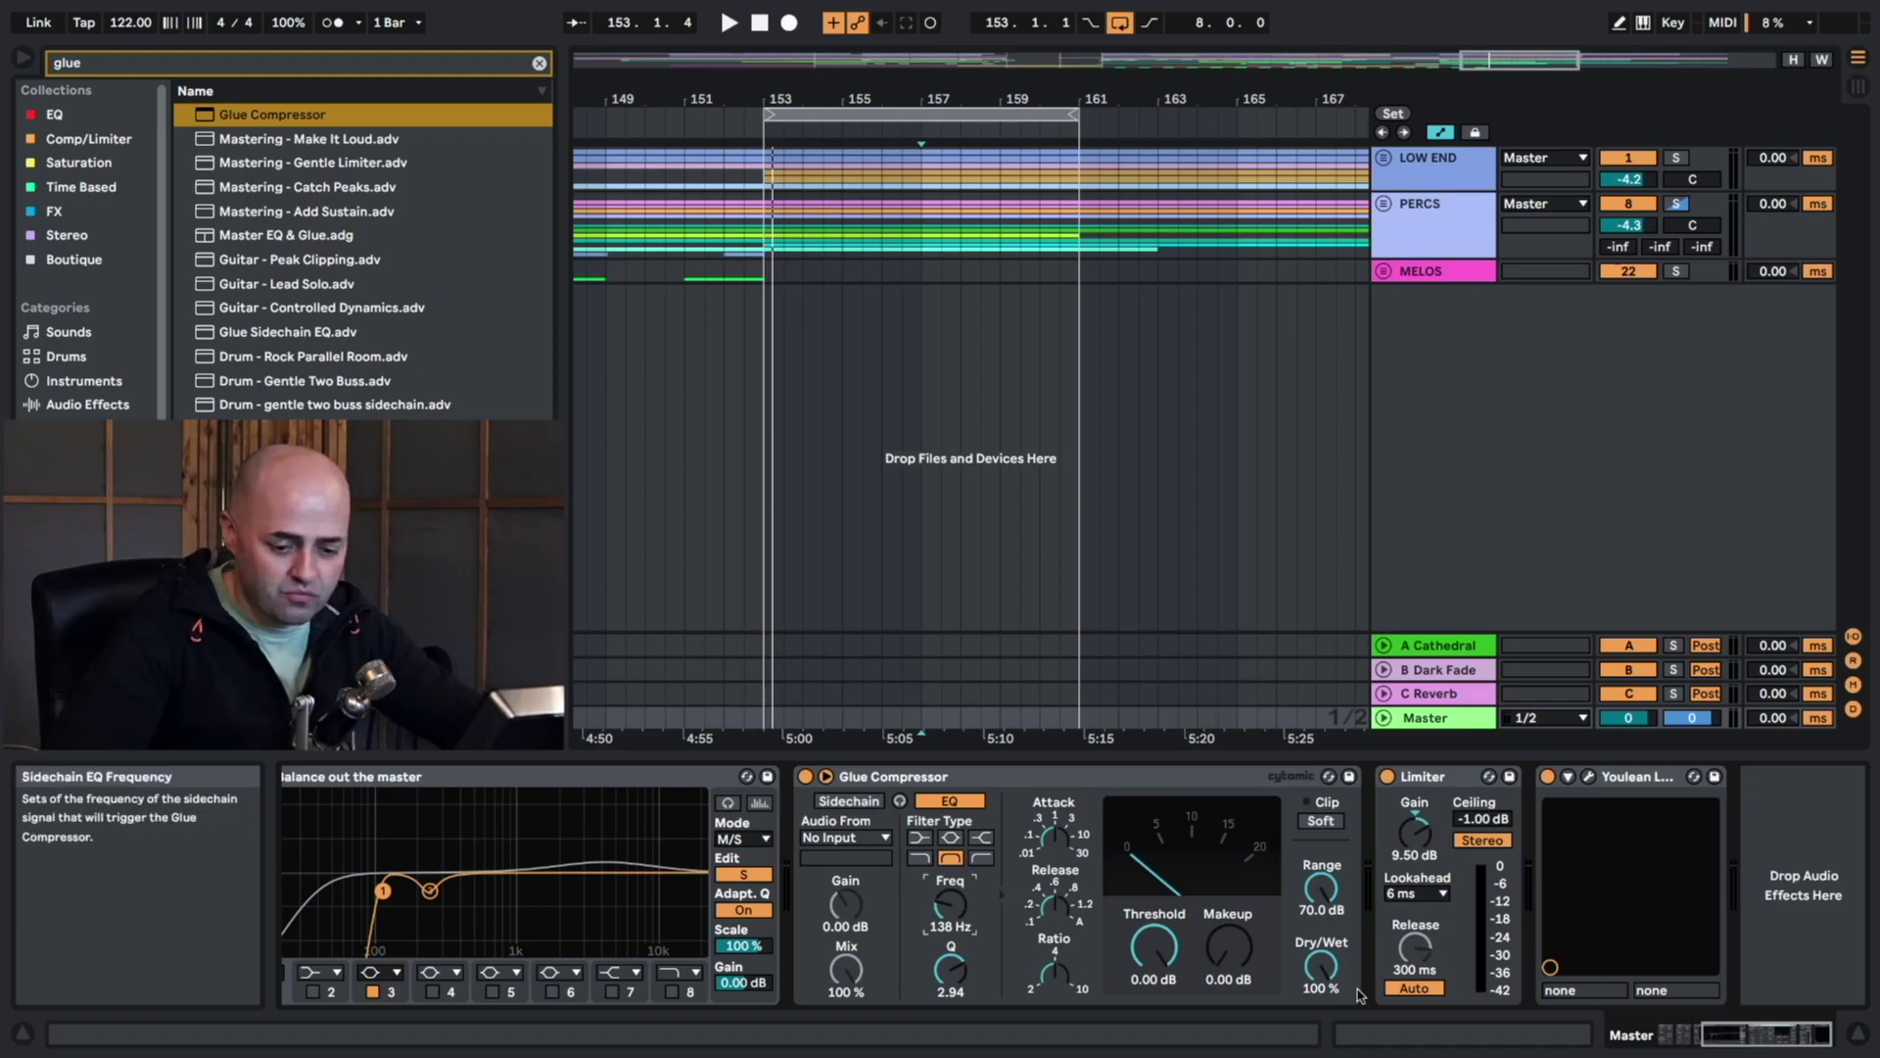
Probe the mid channel with a temporary band 2 boost of 5.08 dB at 44.5 Hz and set the Glue Compressor's sidechain EQ frequency to 40.0 Hz.
left_click_drag(1763, 1034, 1733, 1034)
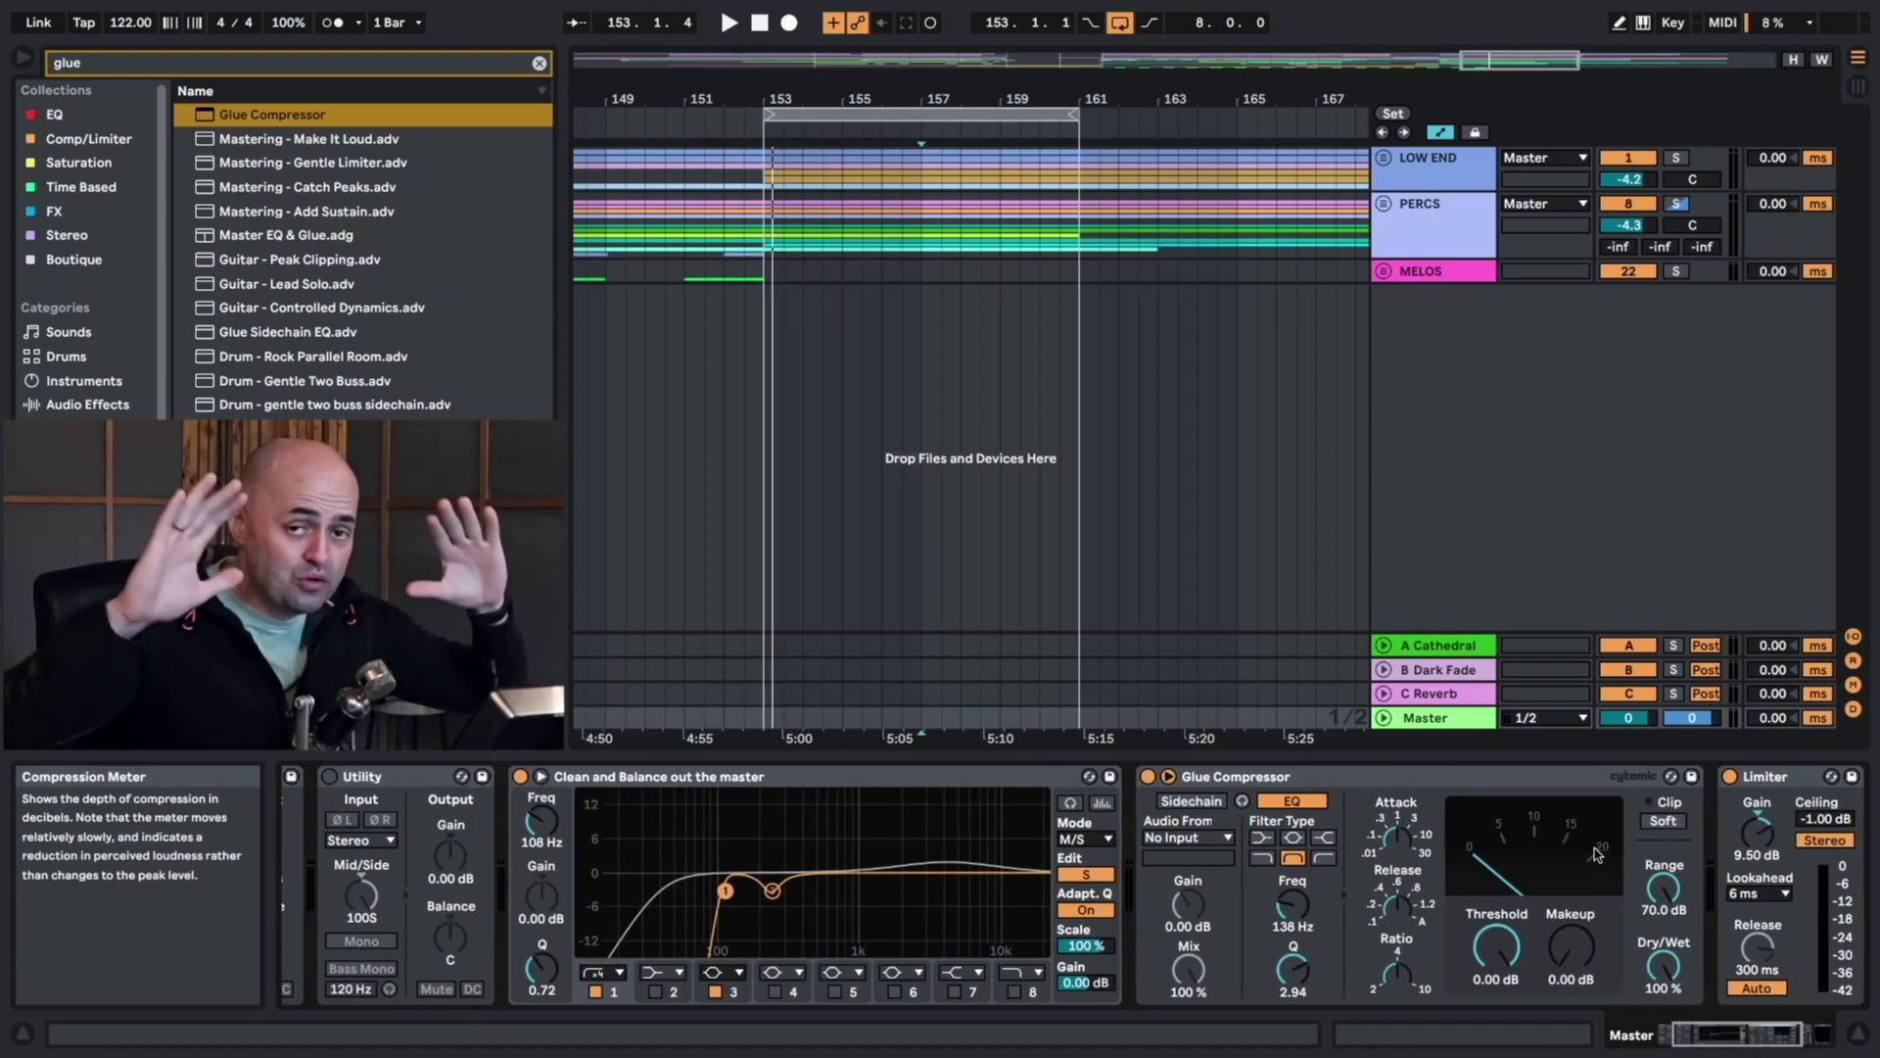
left_click(1085, 873)
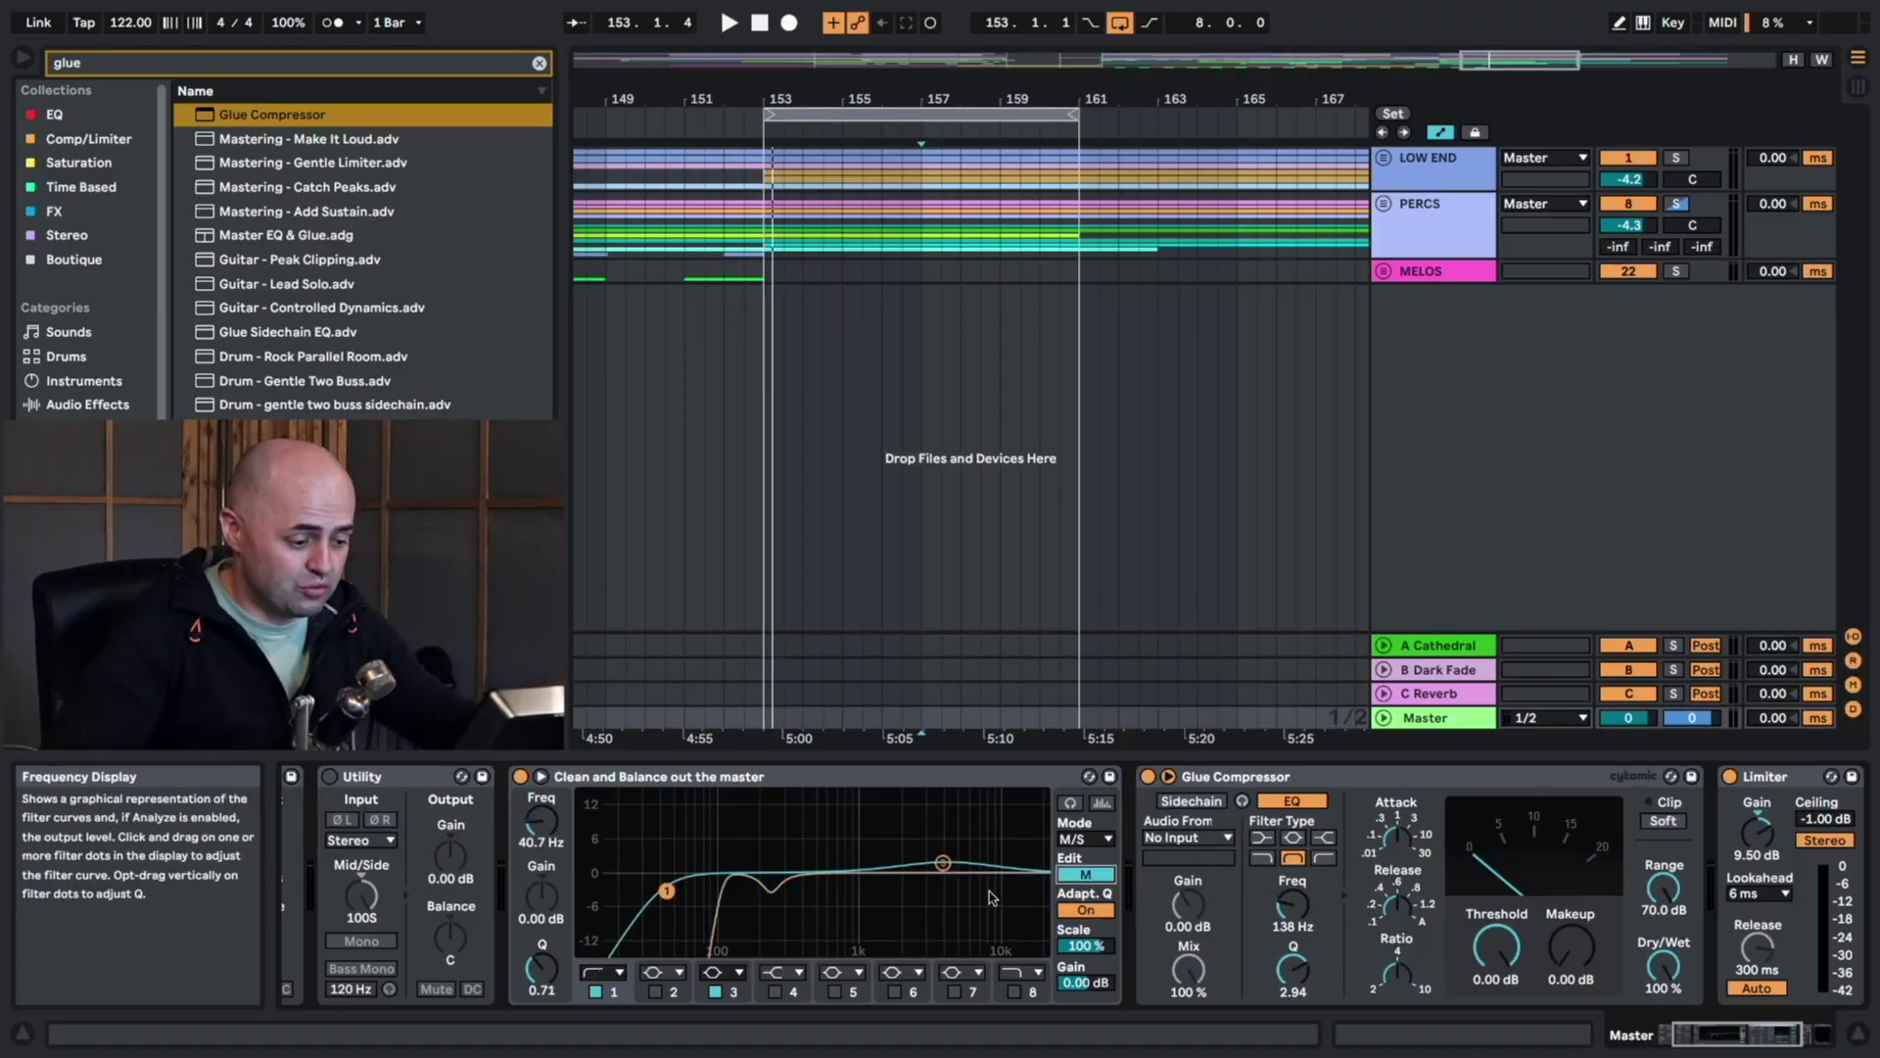
left_click(655, 991)
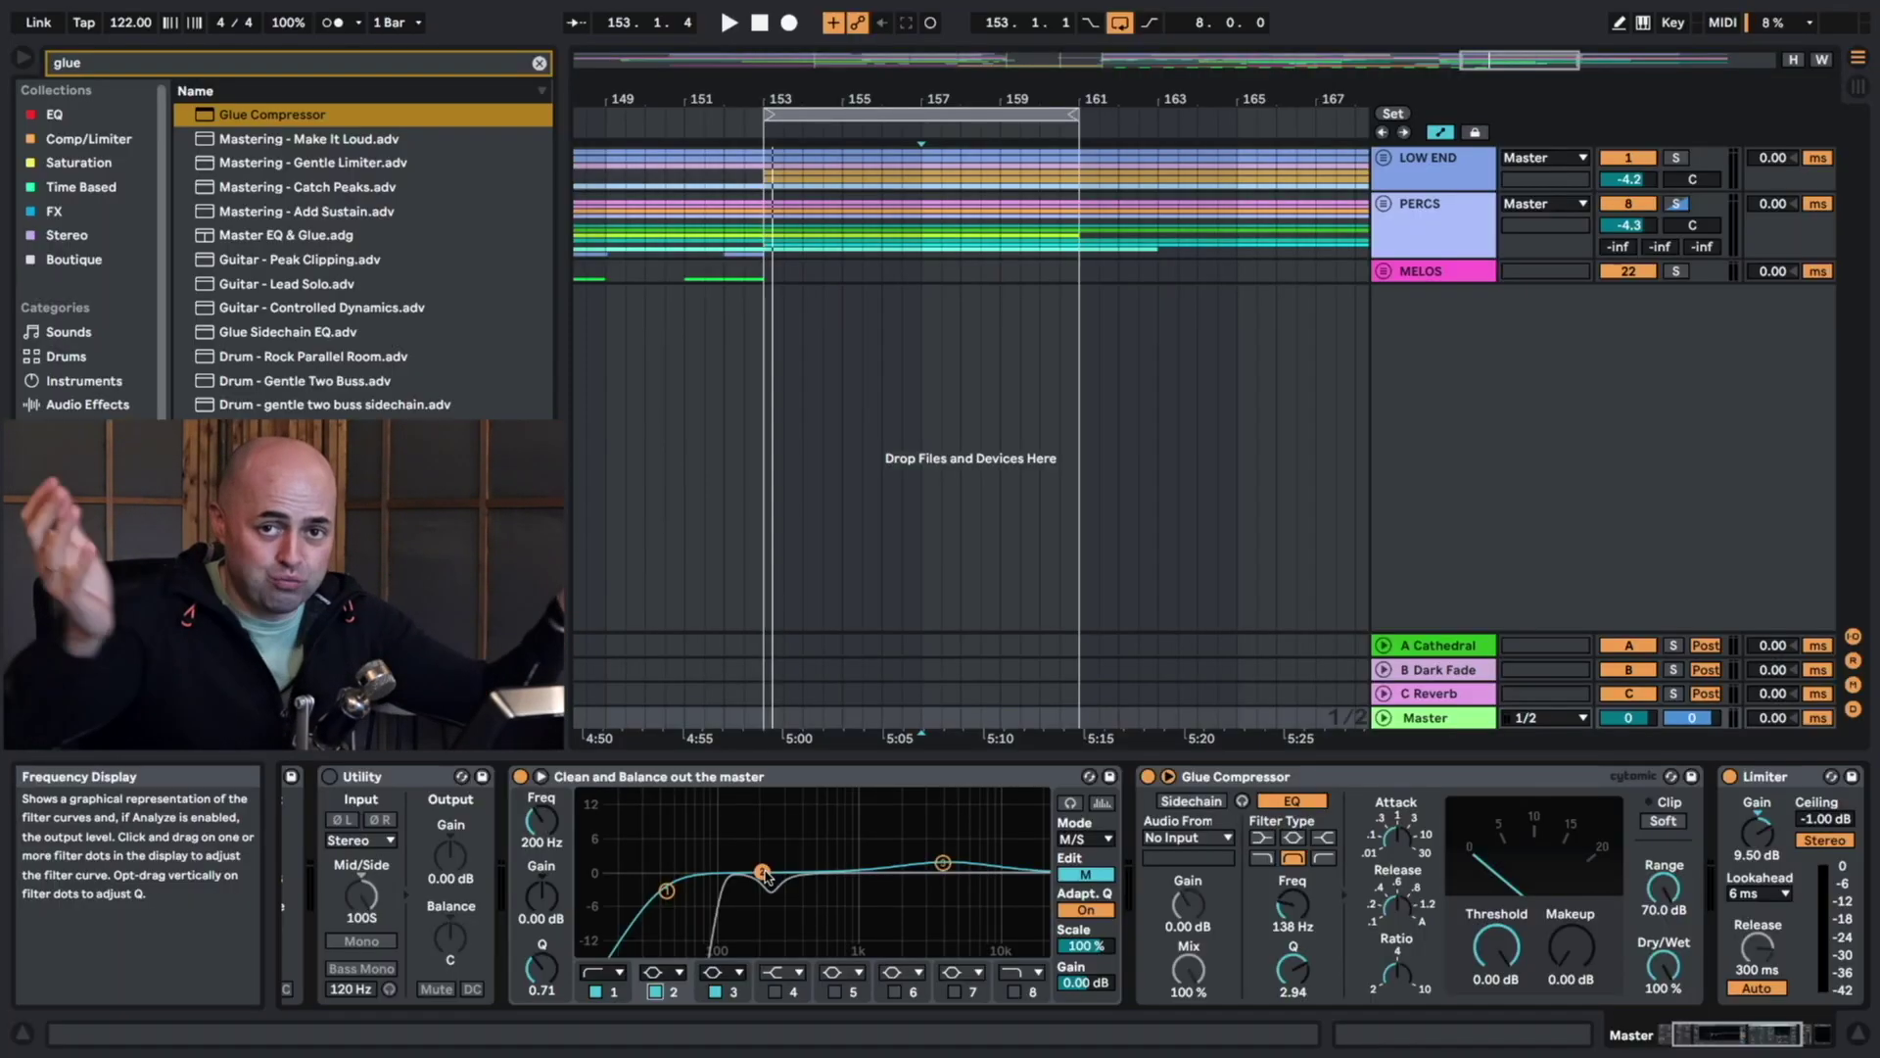
key("space")
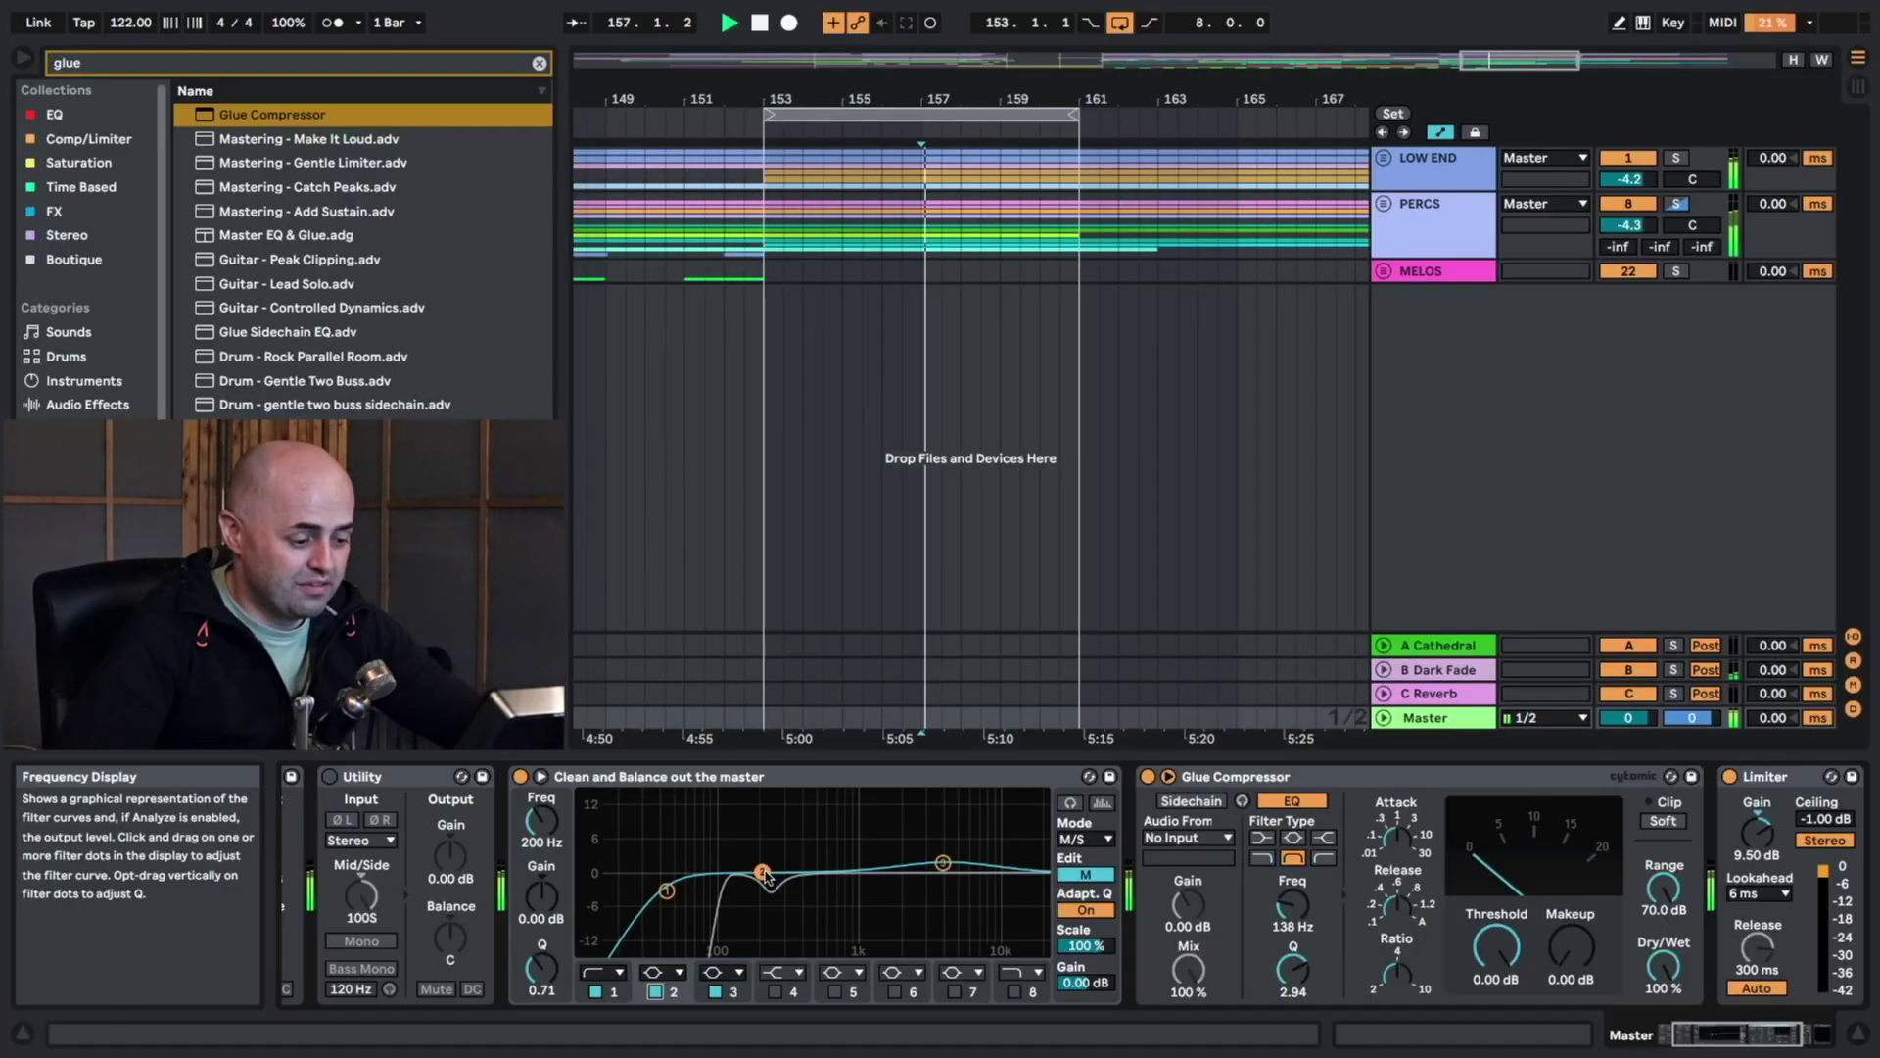
left_click_drag(758, 871, 667, 845)
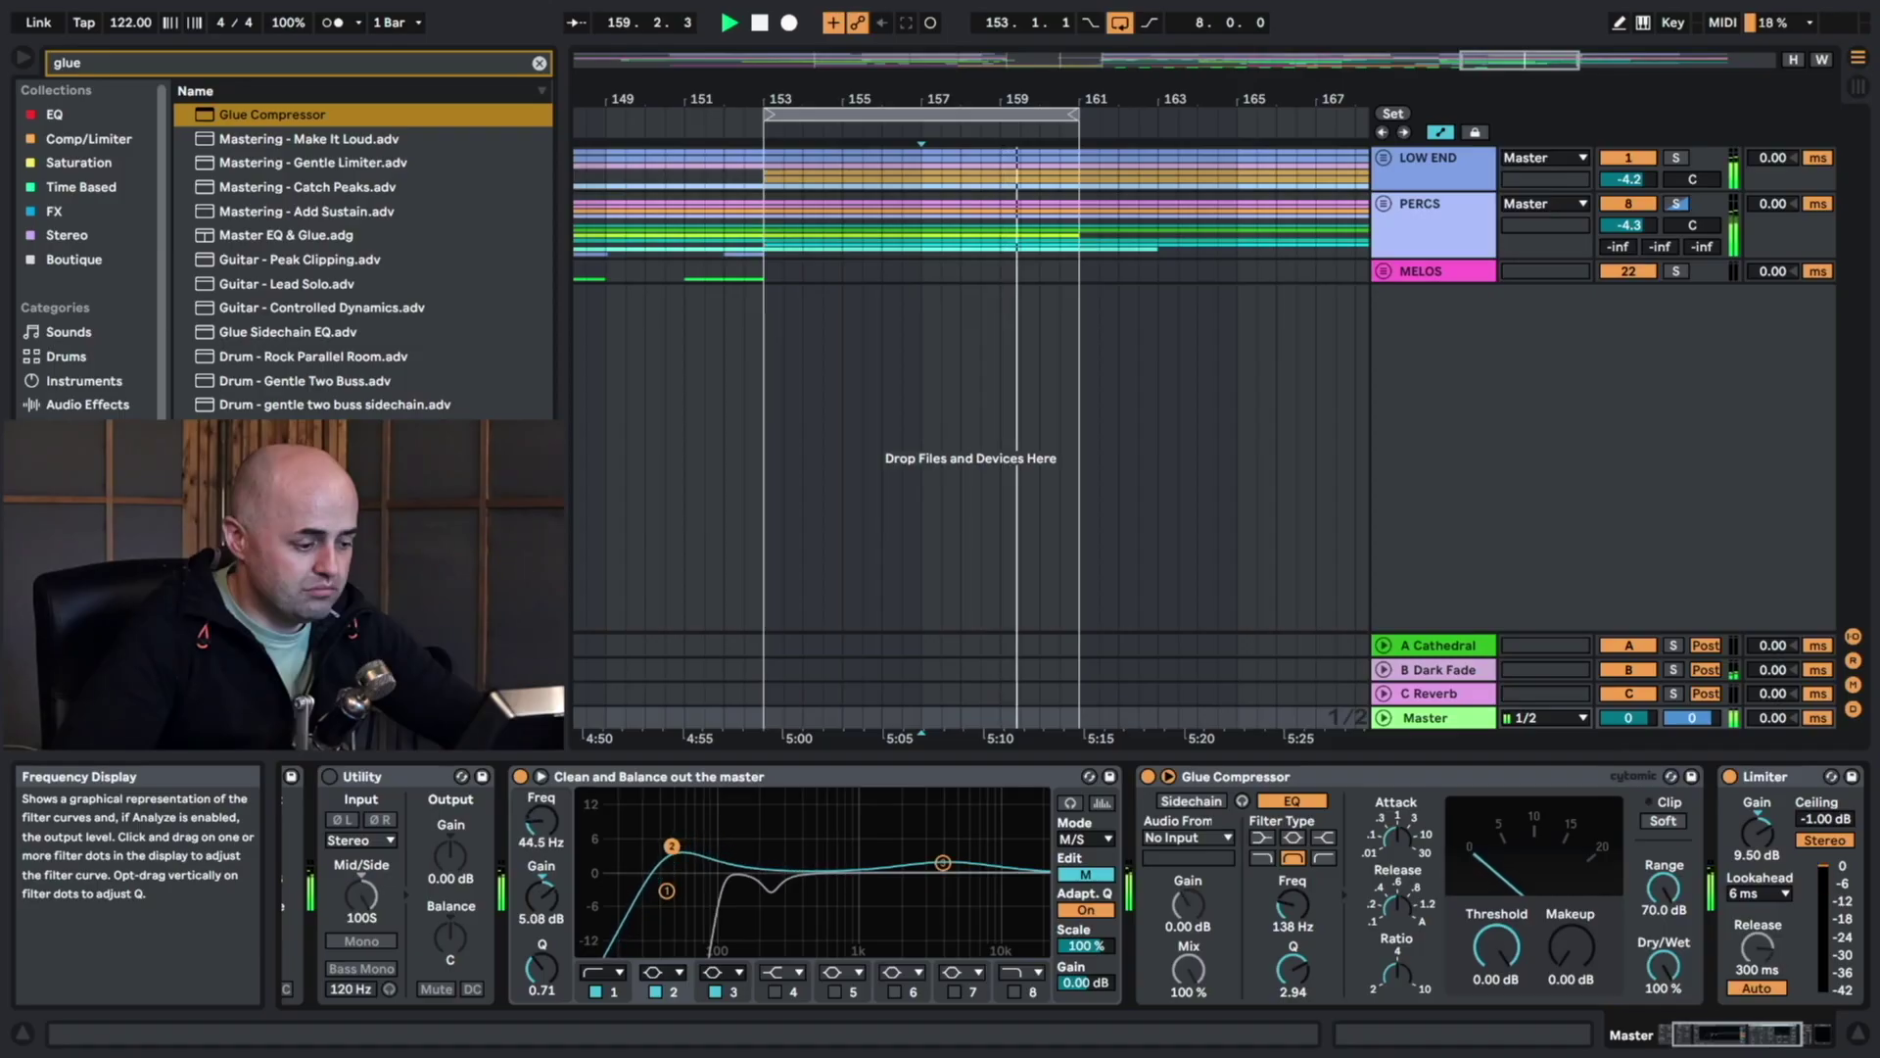
key("space")
left_click(715, 992)
left_click(656, 992)
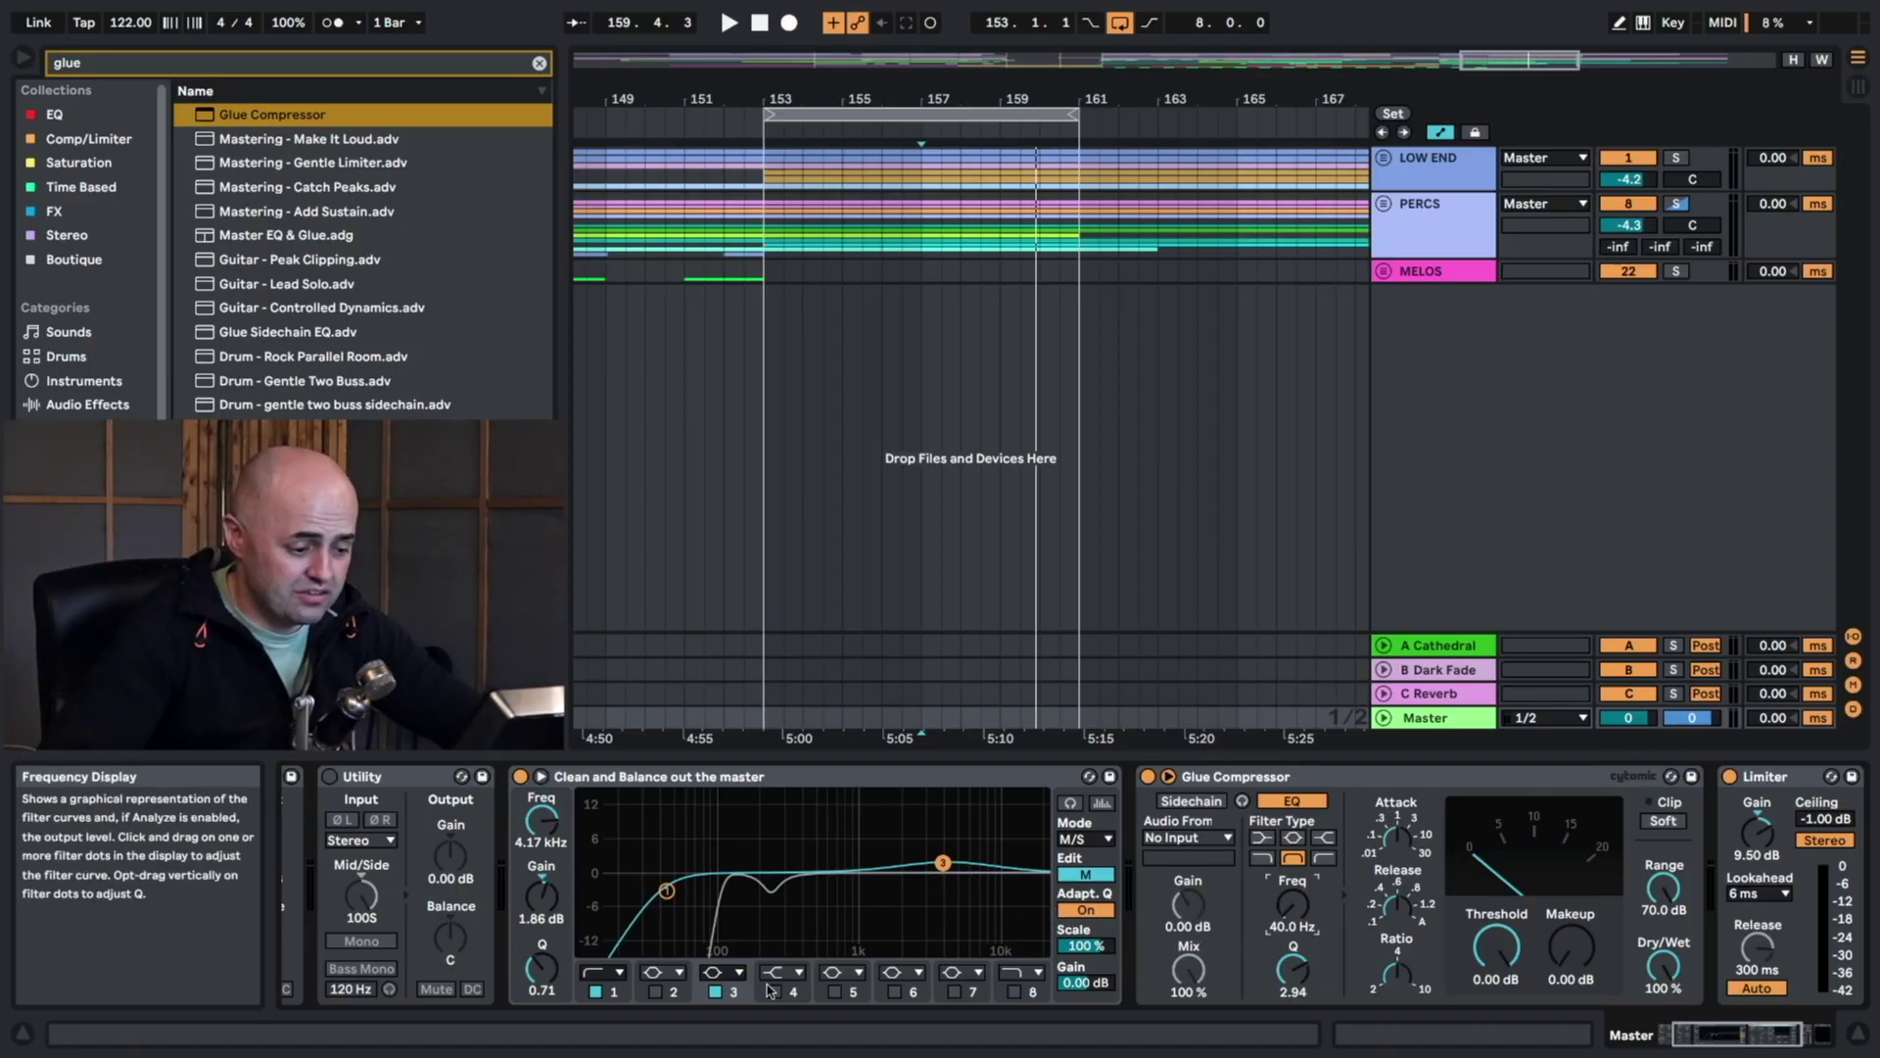
Try a band 5 bell boost of 7.07 dB at 352 Hz with a Q of 0.71 on the mid channel.
left_click(834, 991)
left_click_drag(723, 868, 795, 840)
double_click(544, 964)
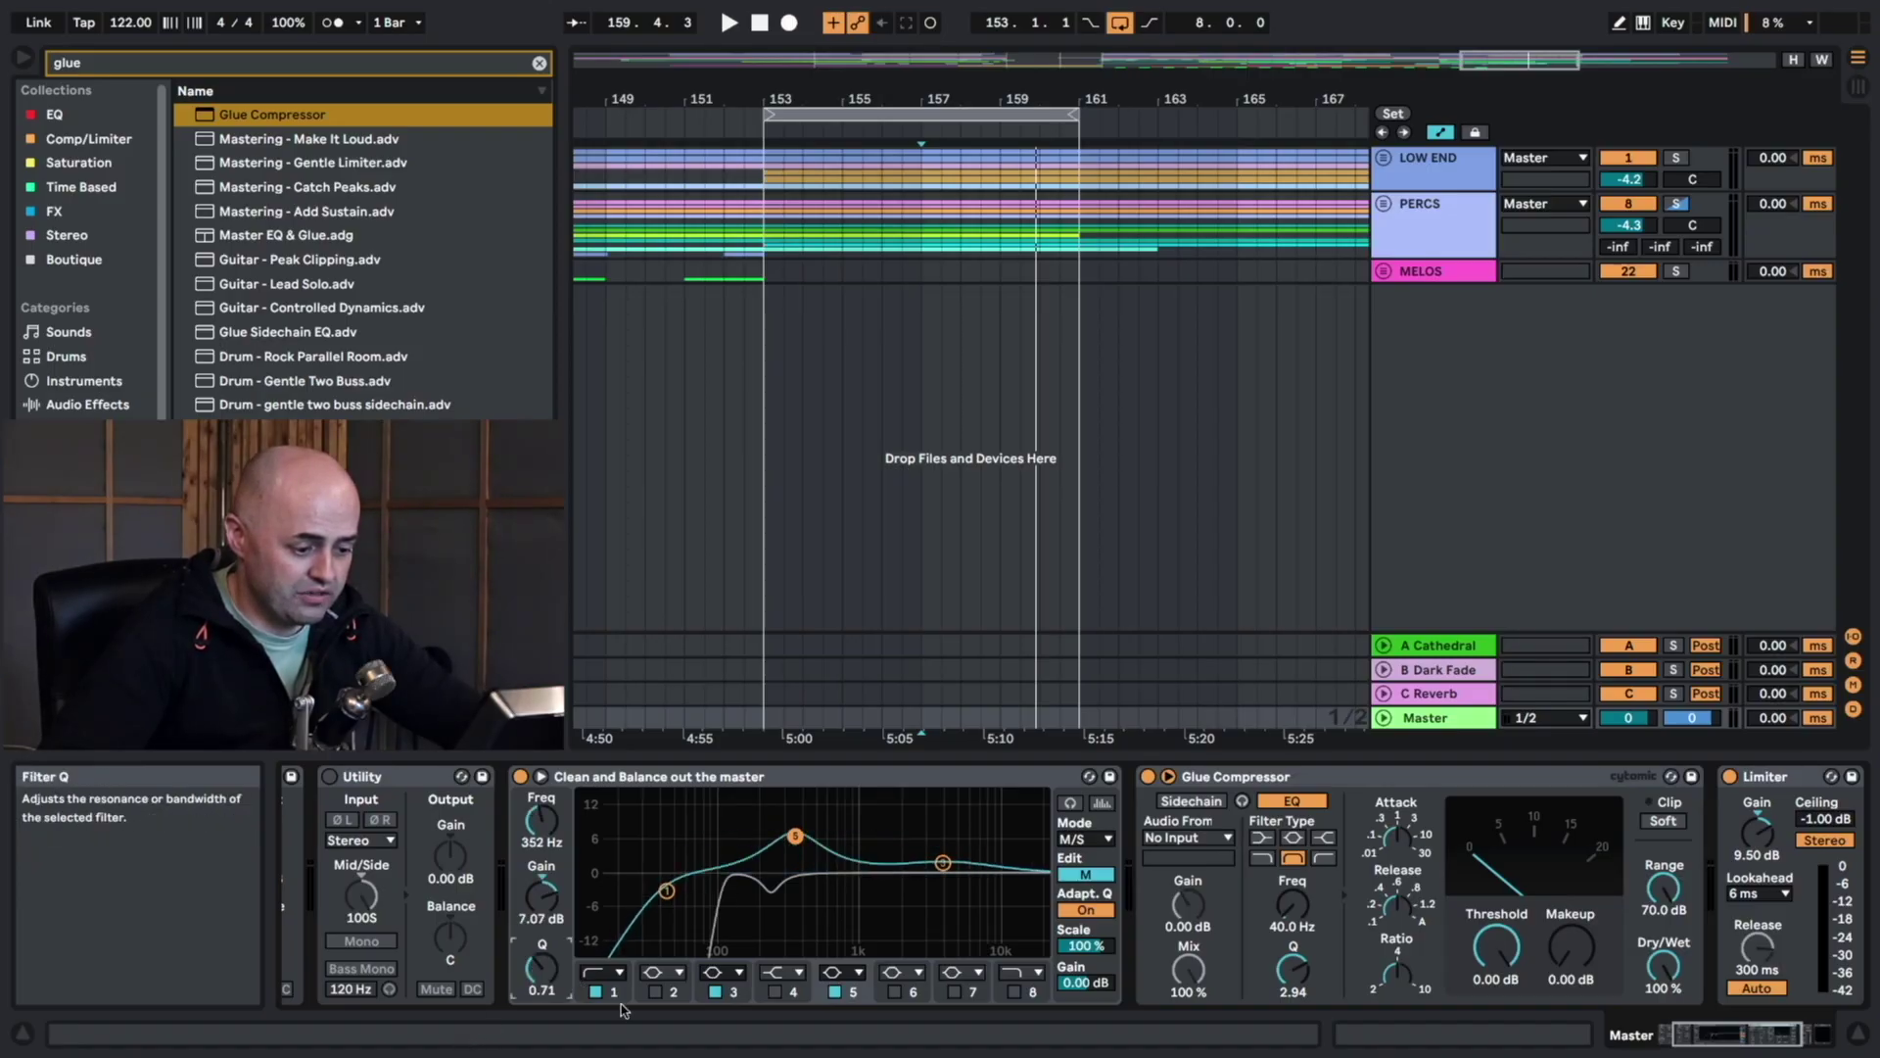
left_click(835, 991)
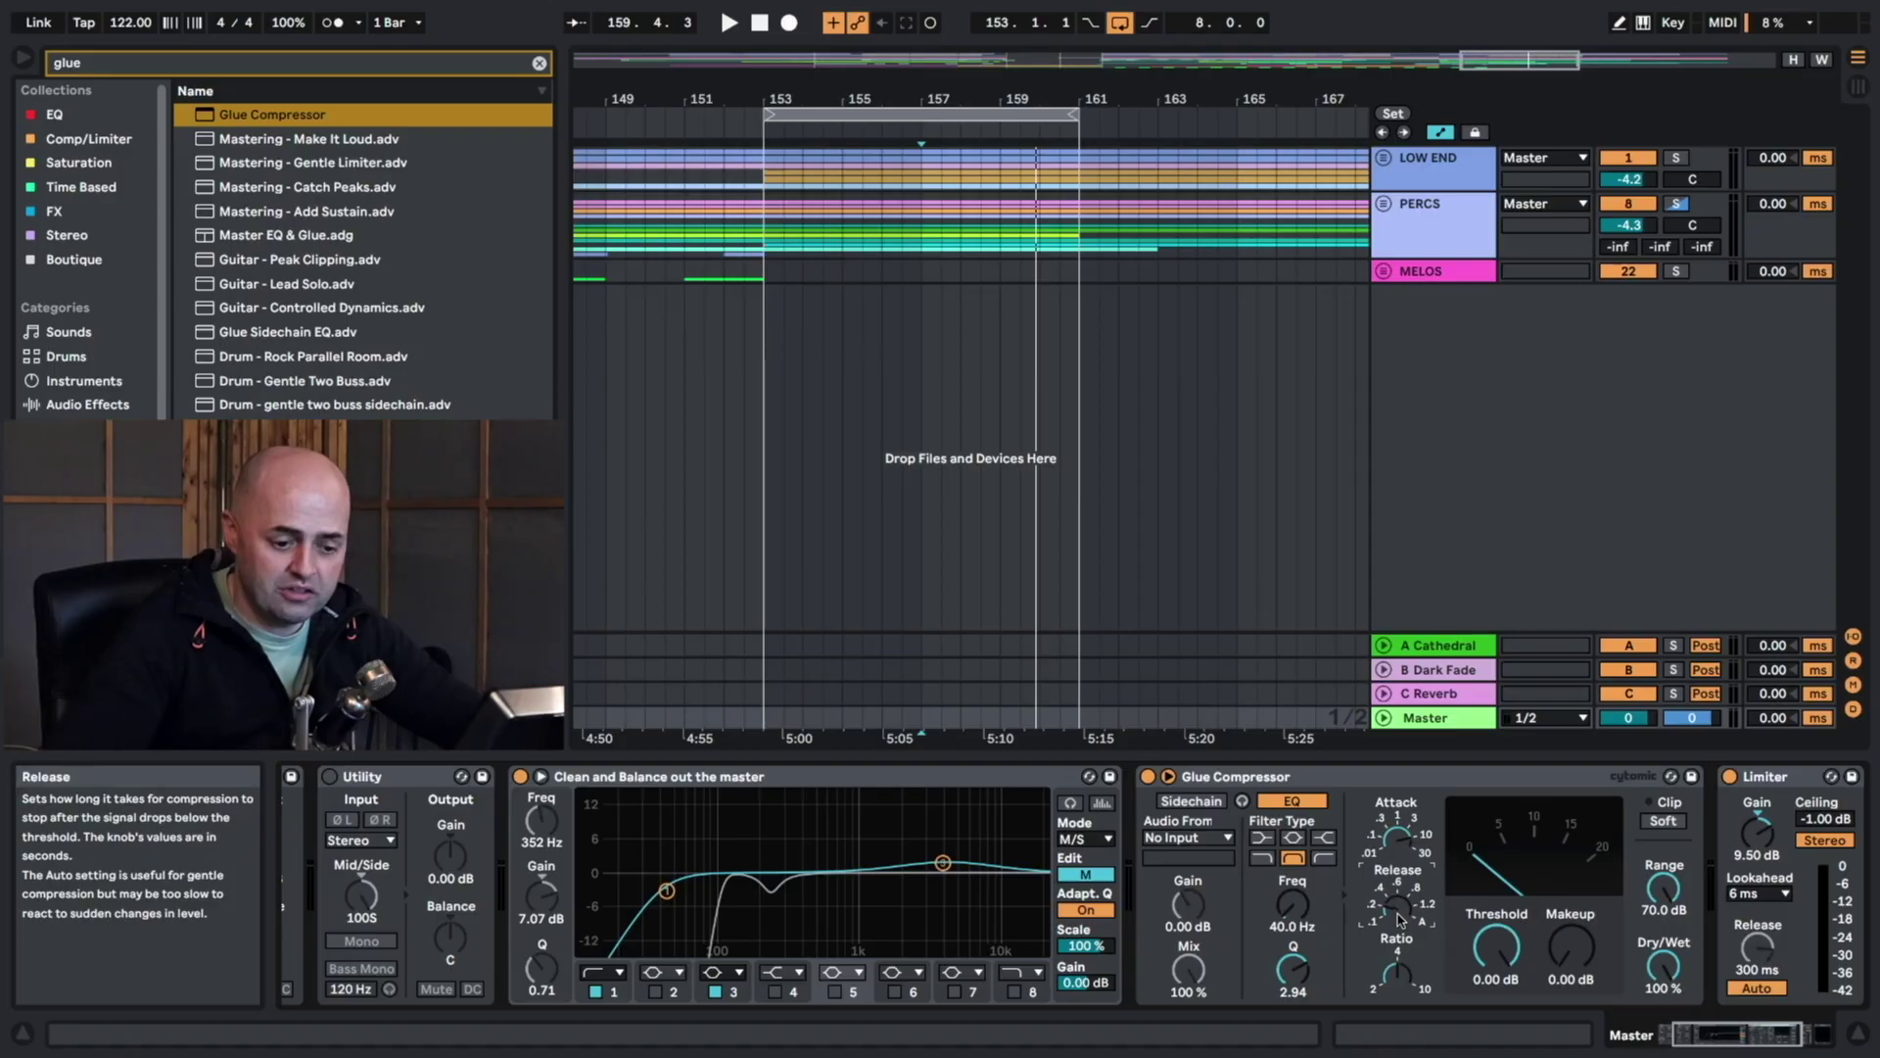
Lower the Glue Compressor's threshold to -13.3 dB during playback, comparing the sound with the compressor bypassed.
left_click(1784, 1043)
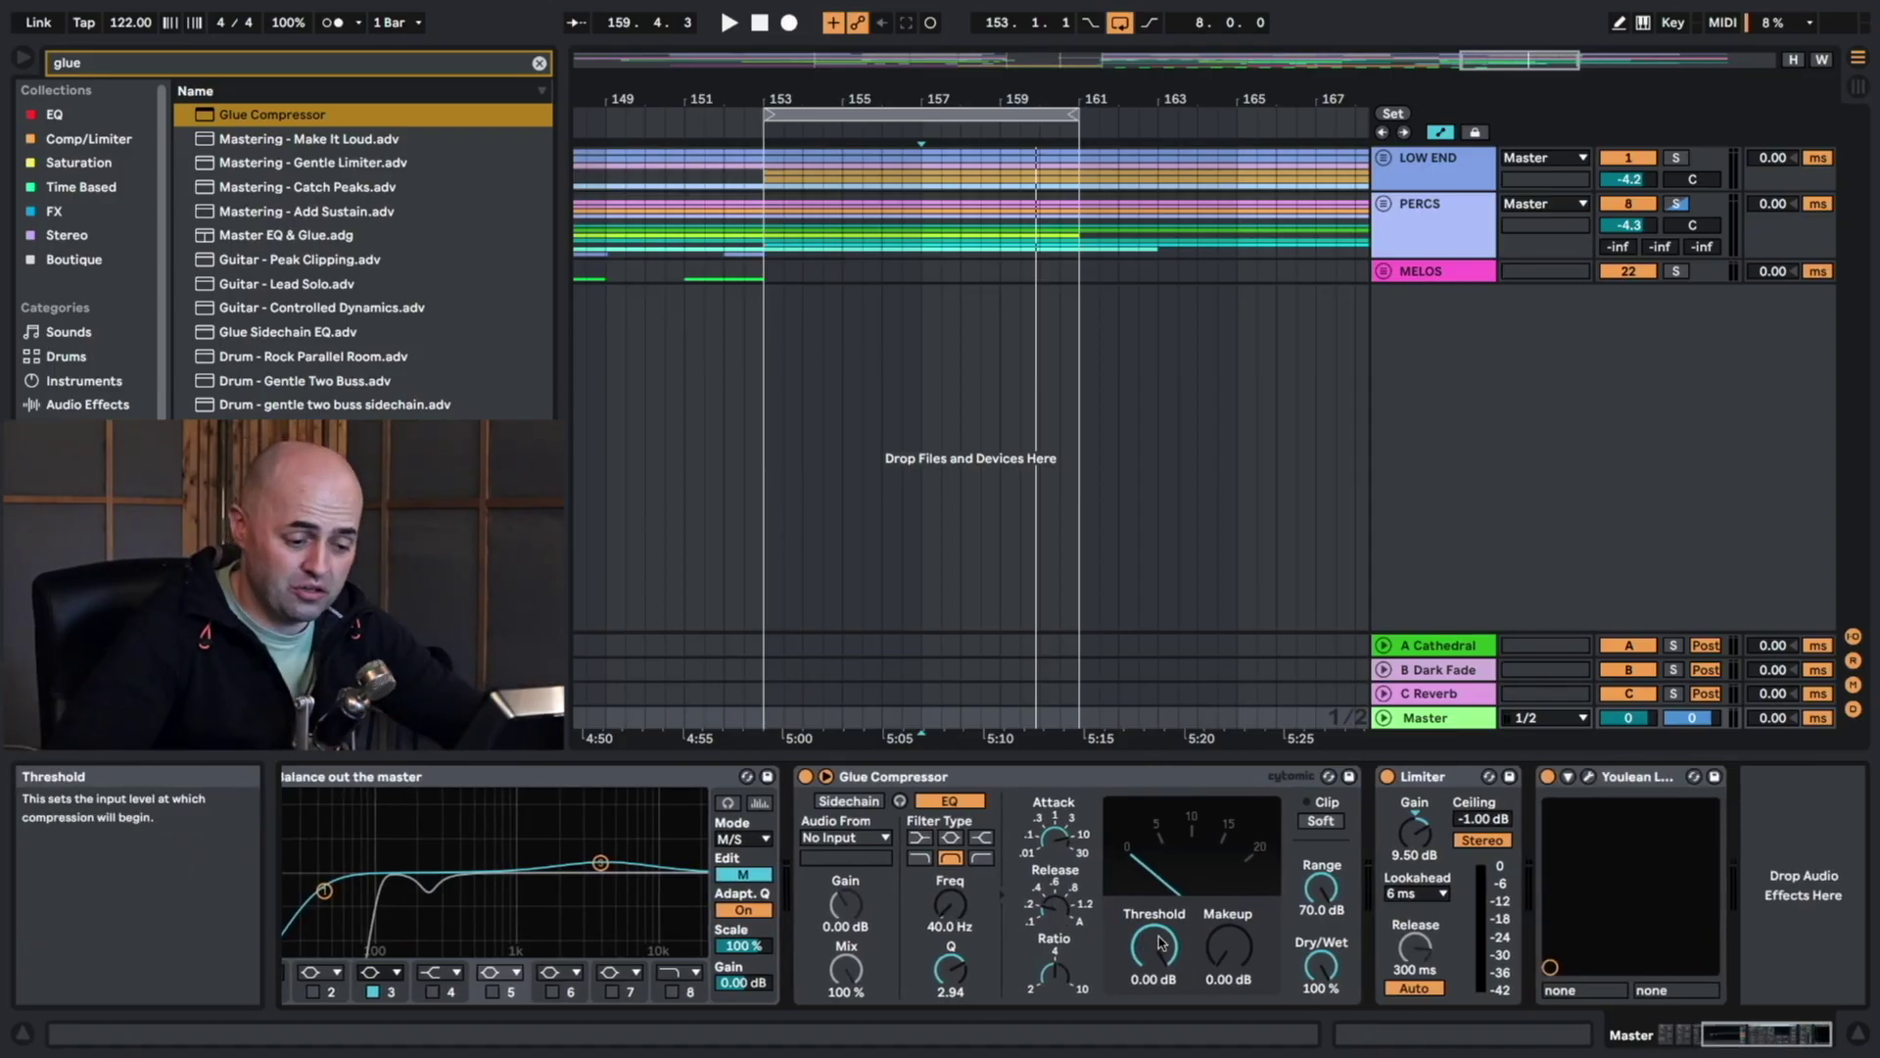
key("space")
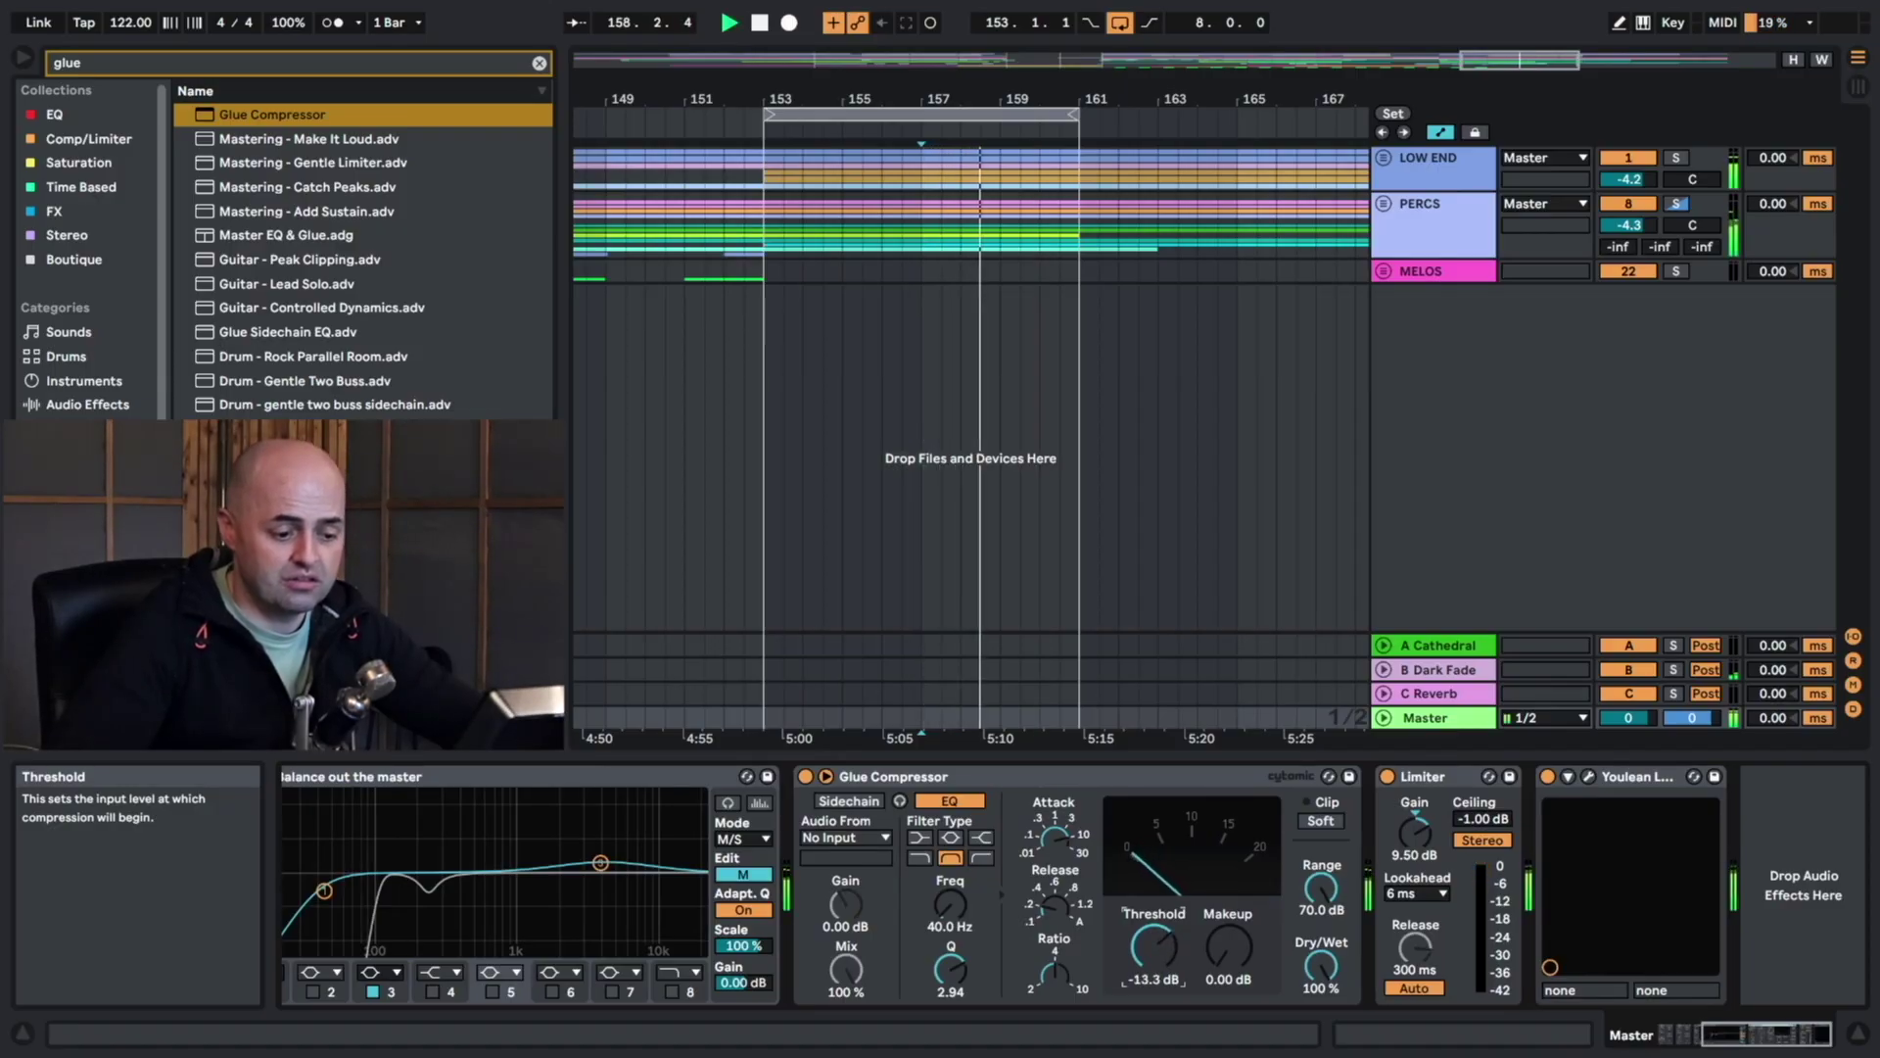
left_click(805, 777)
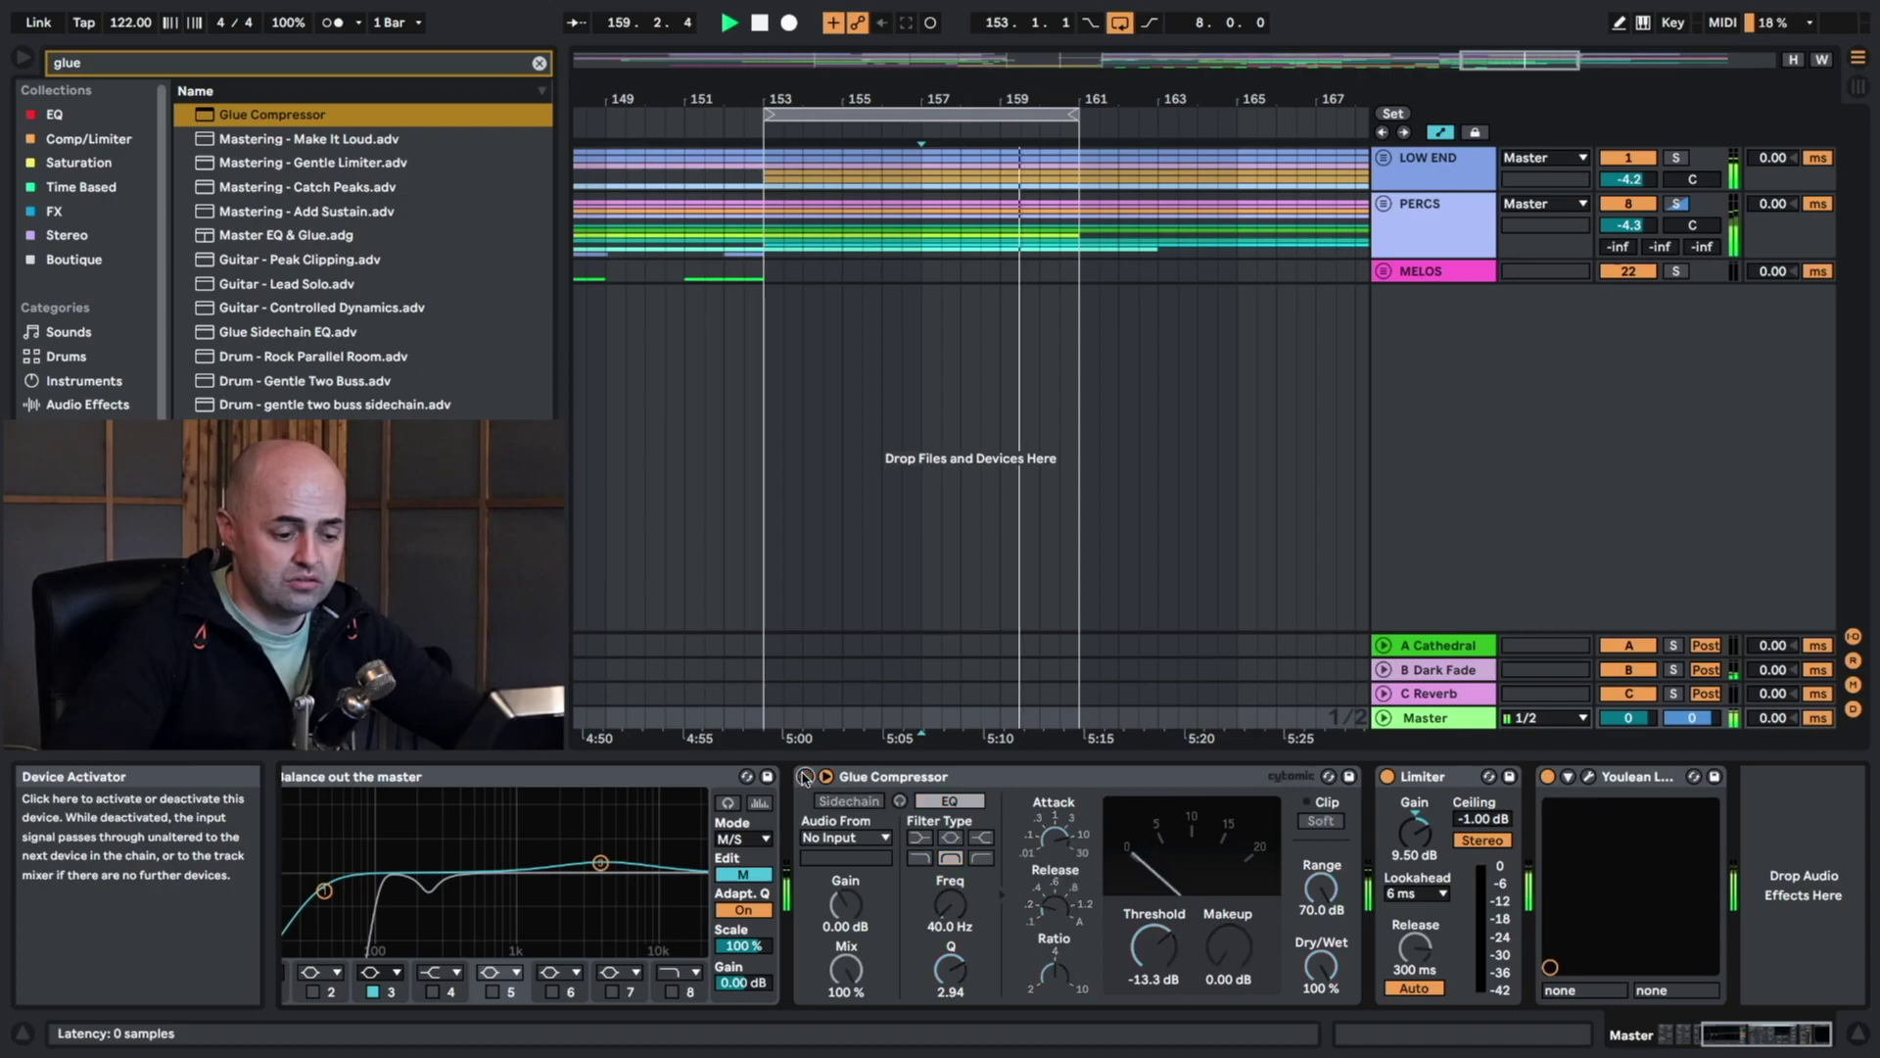
left_click(805, 777)
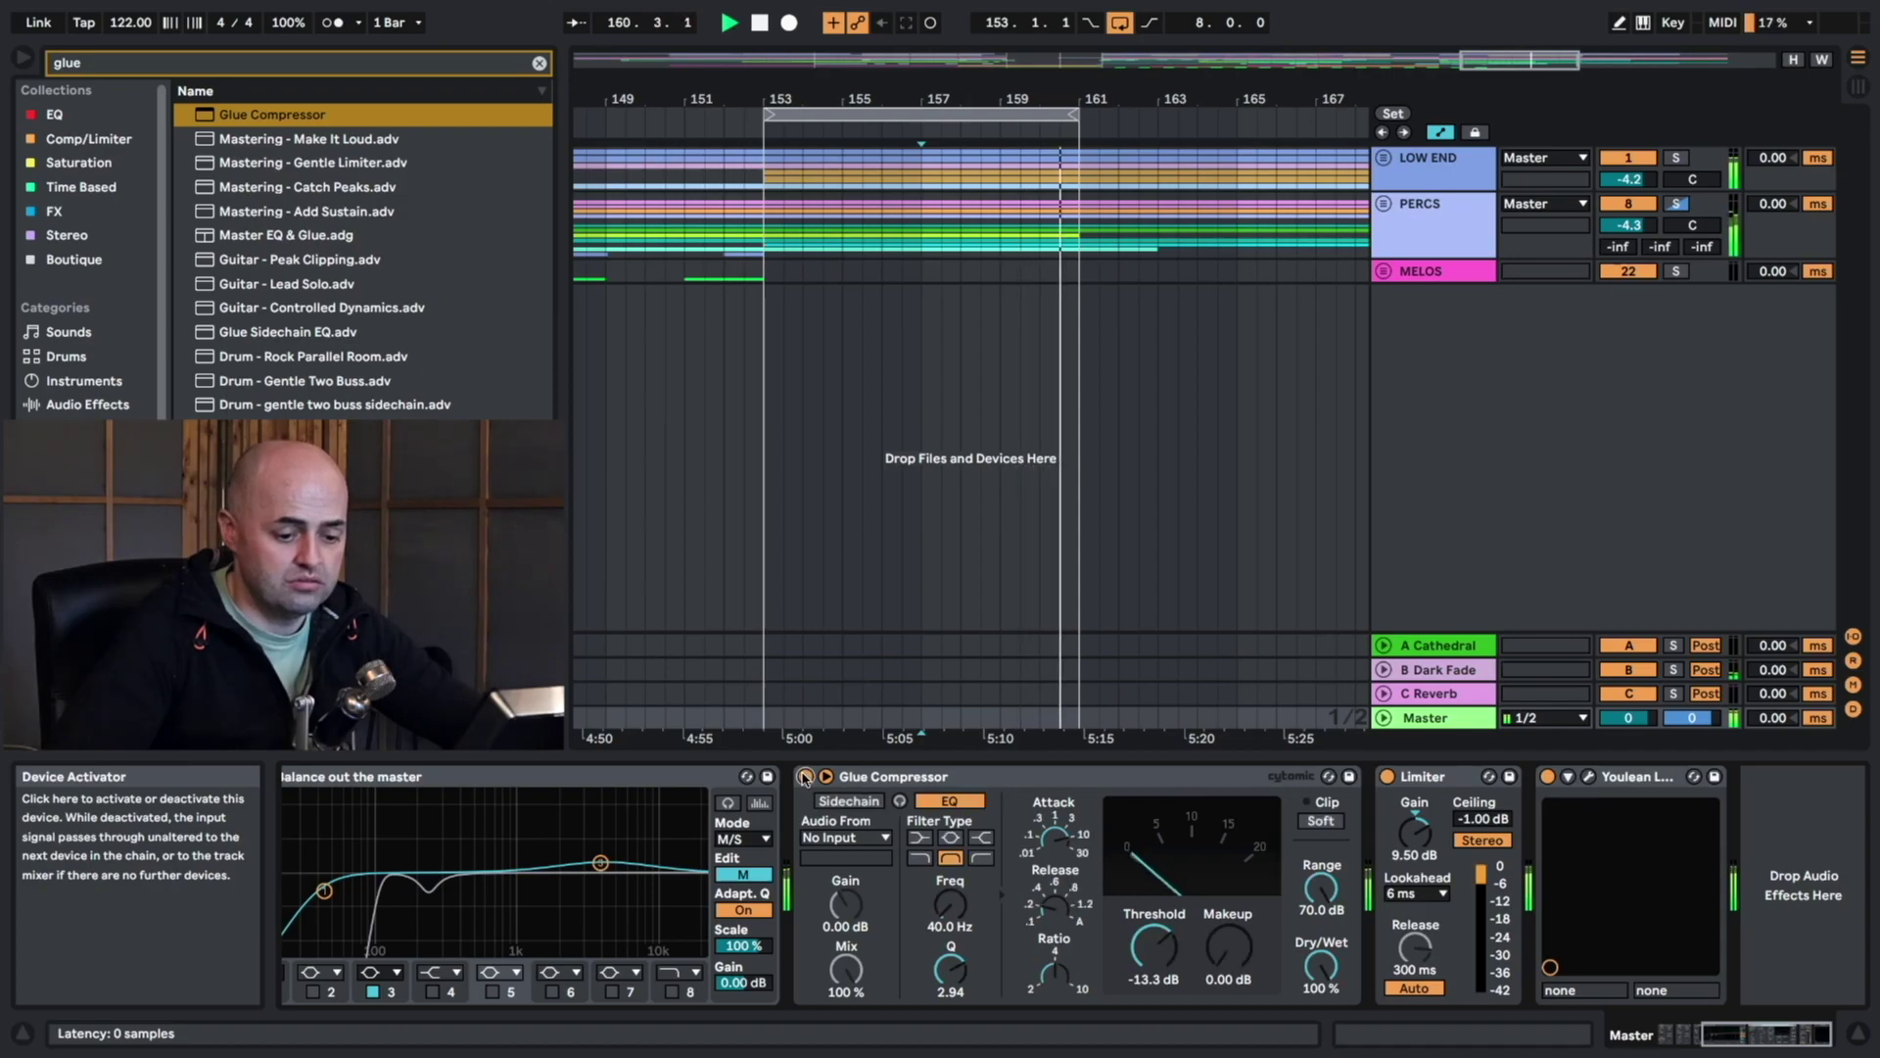
left_click_drag(1154, 945, 1153, 947)
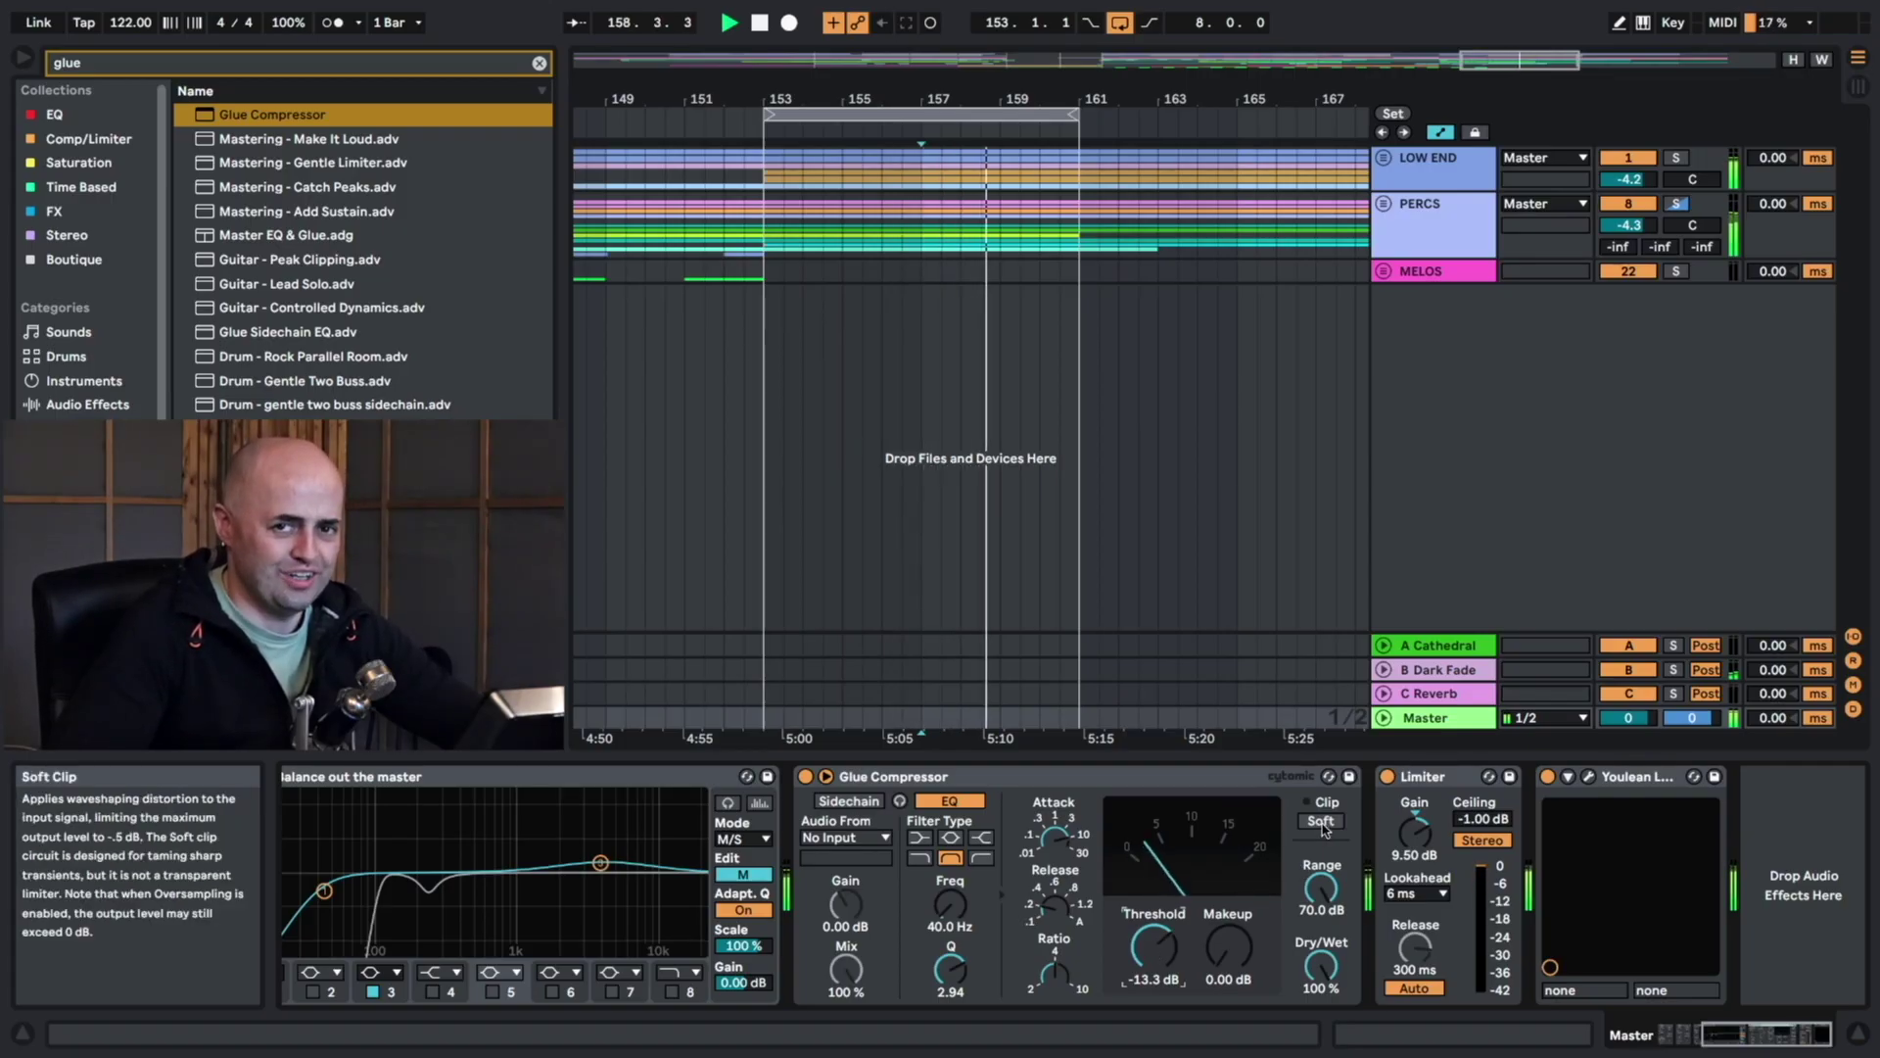
key("space")
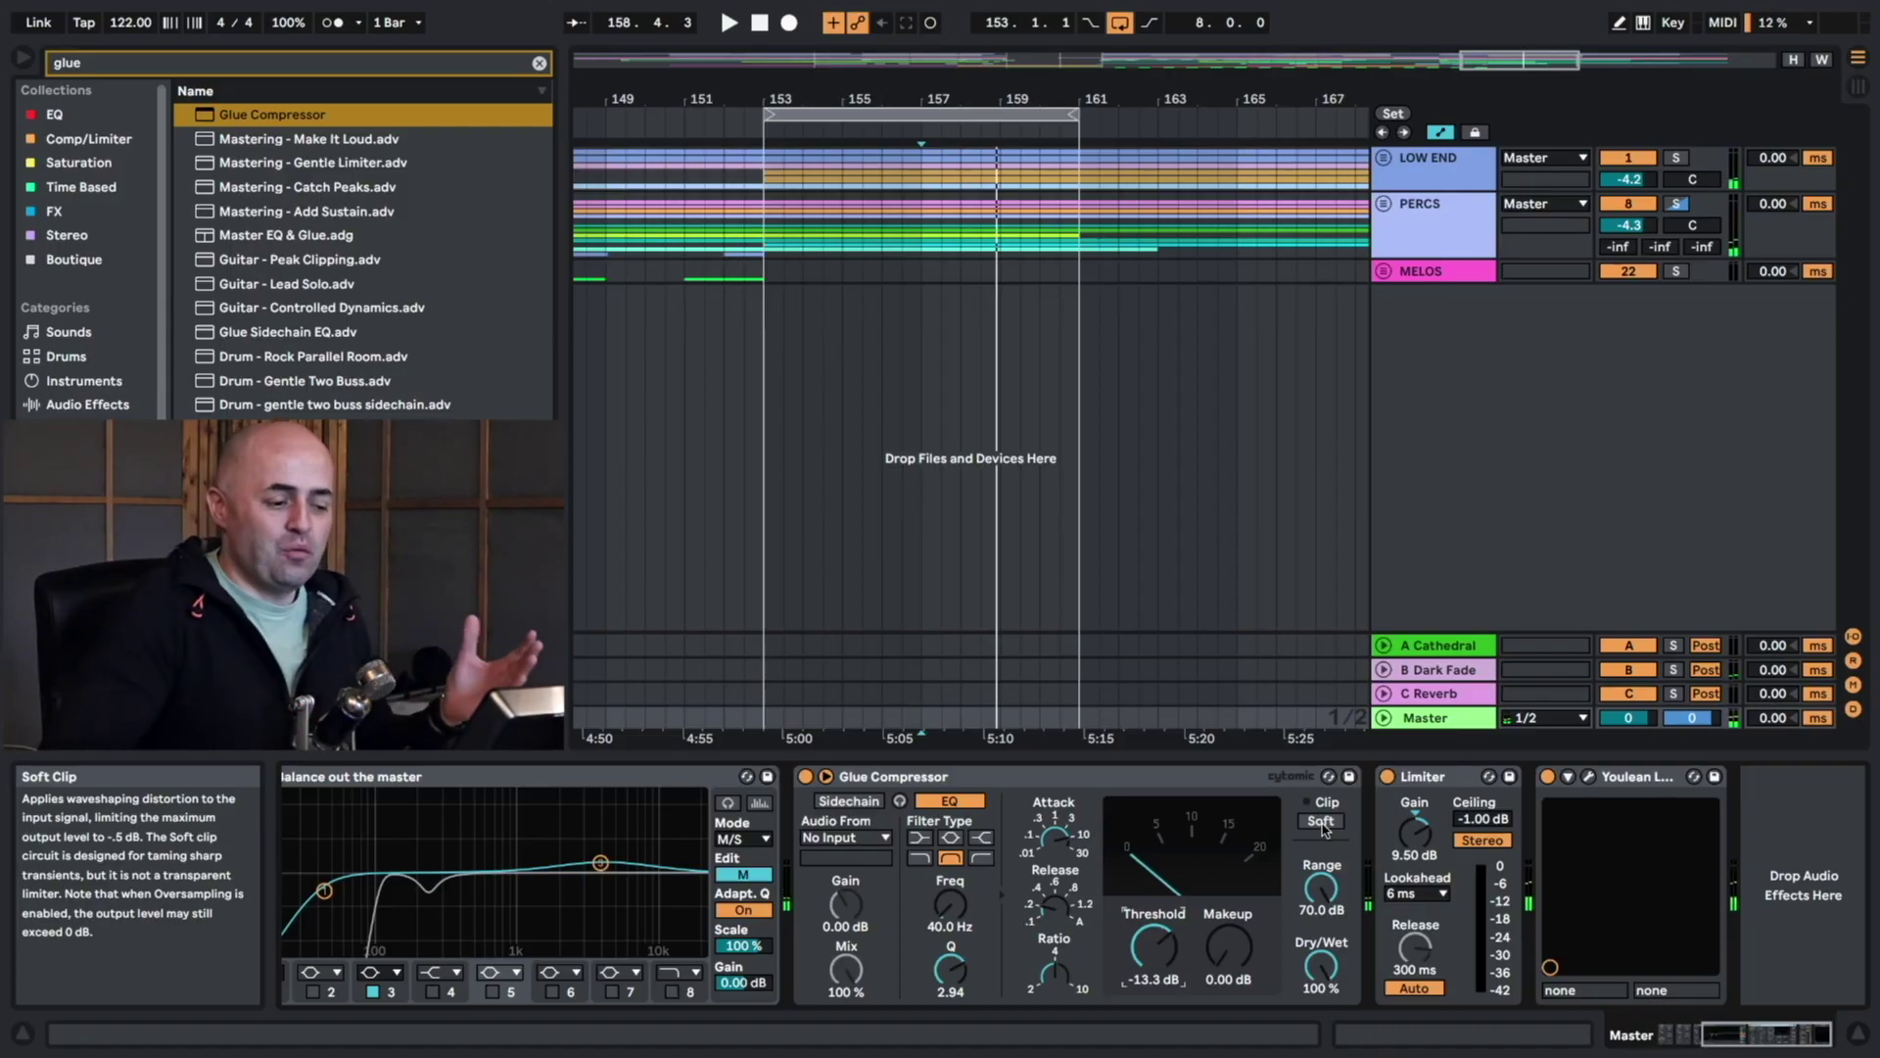
Map key 6 to the on/off switches of both the Glue Compressor and the Clean and Balance out the master EQ.
key("ctrl+k")
left_click(812, 776)
key("6")
left_click_drag(1775, 1039, 1730, 1041)
left_click(677, 776)
key("6")
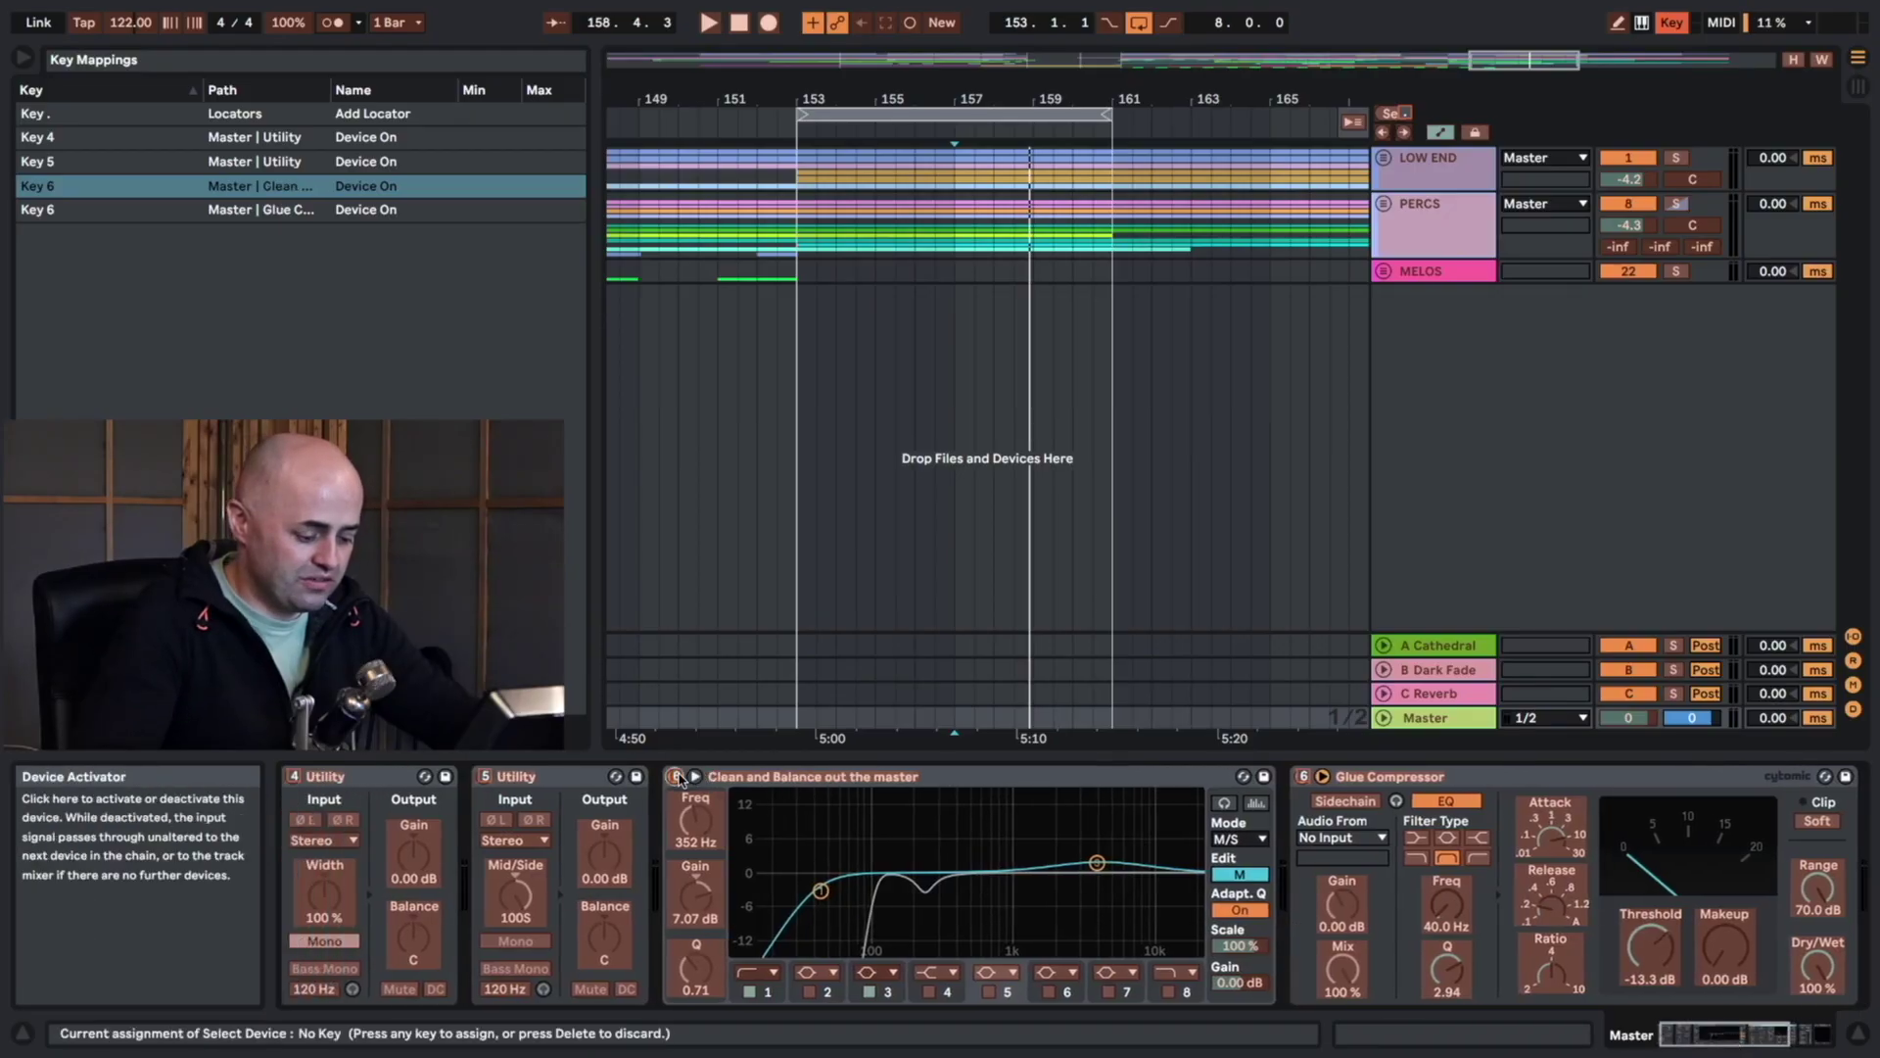
key("ctrl+k")
Play the loop and compare the master with the EQ and Glue Compressor bypassed and active together.
key("space")
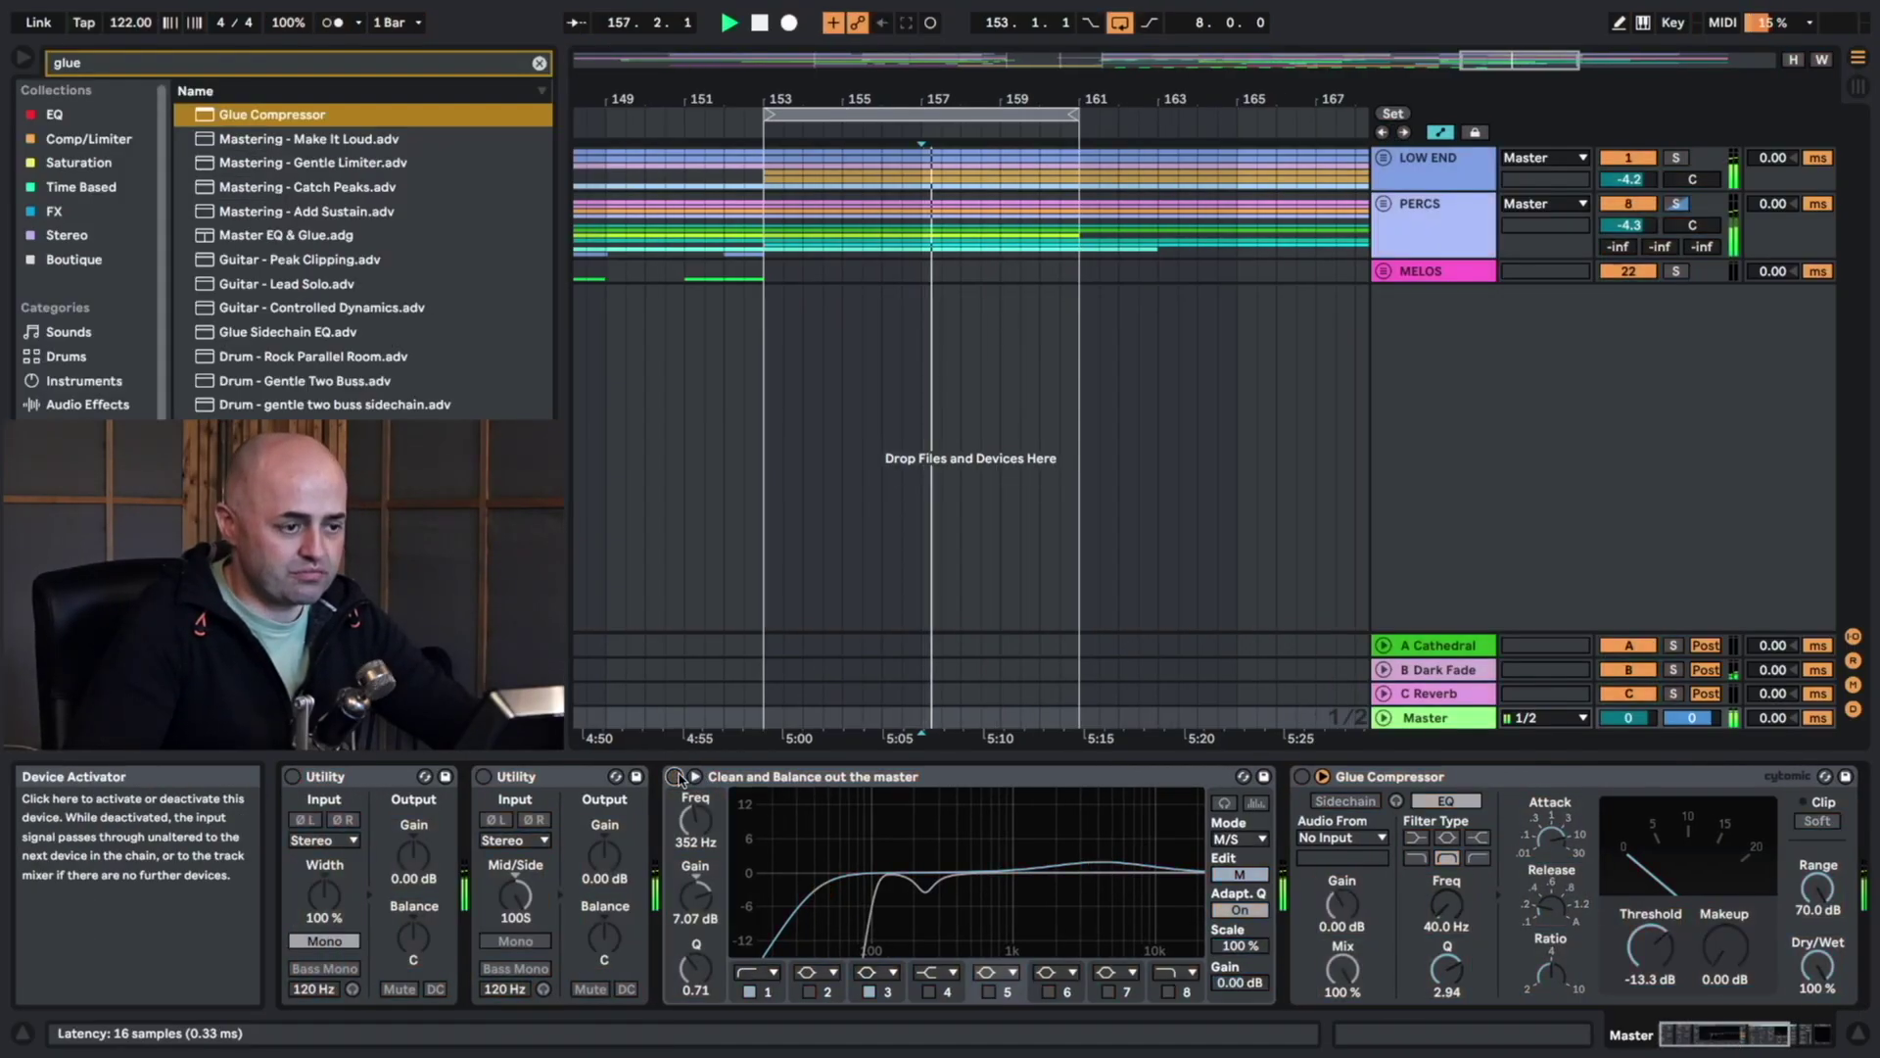
key("6")
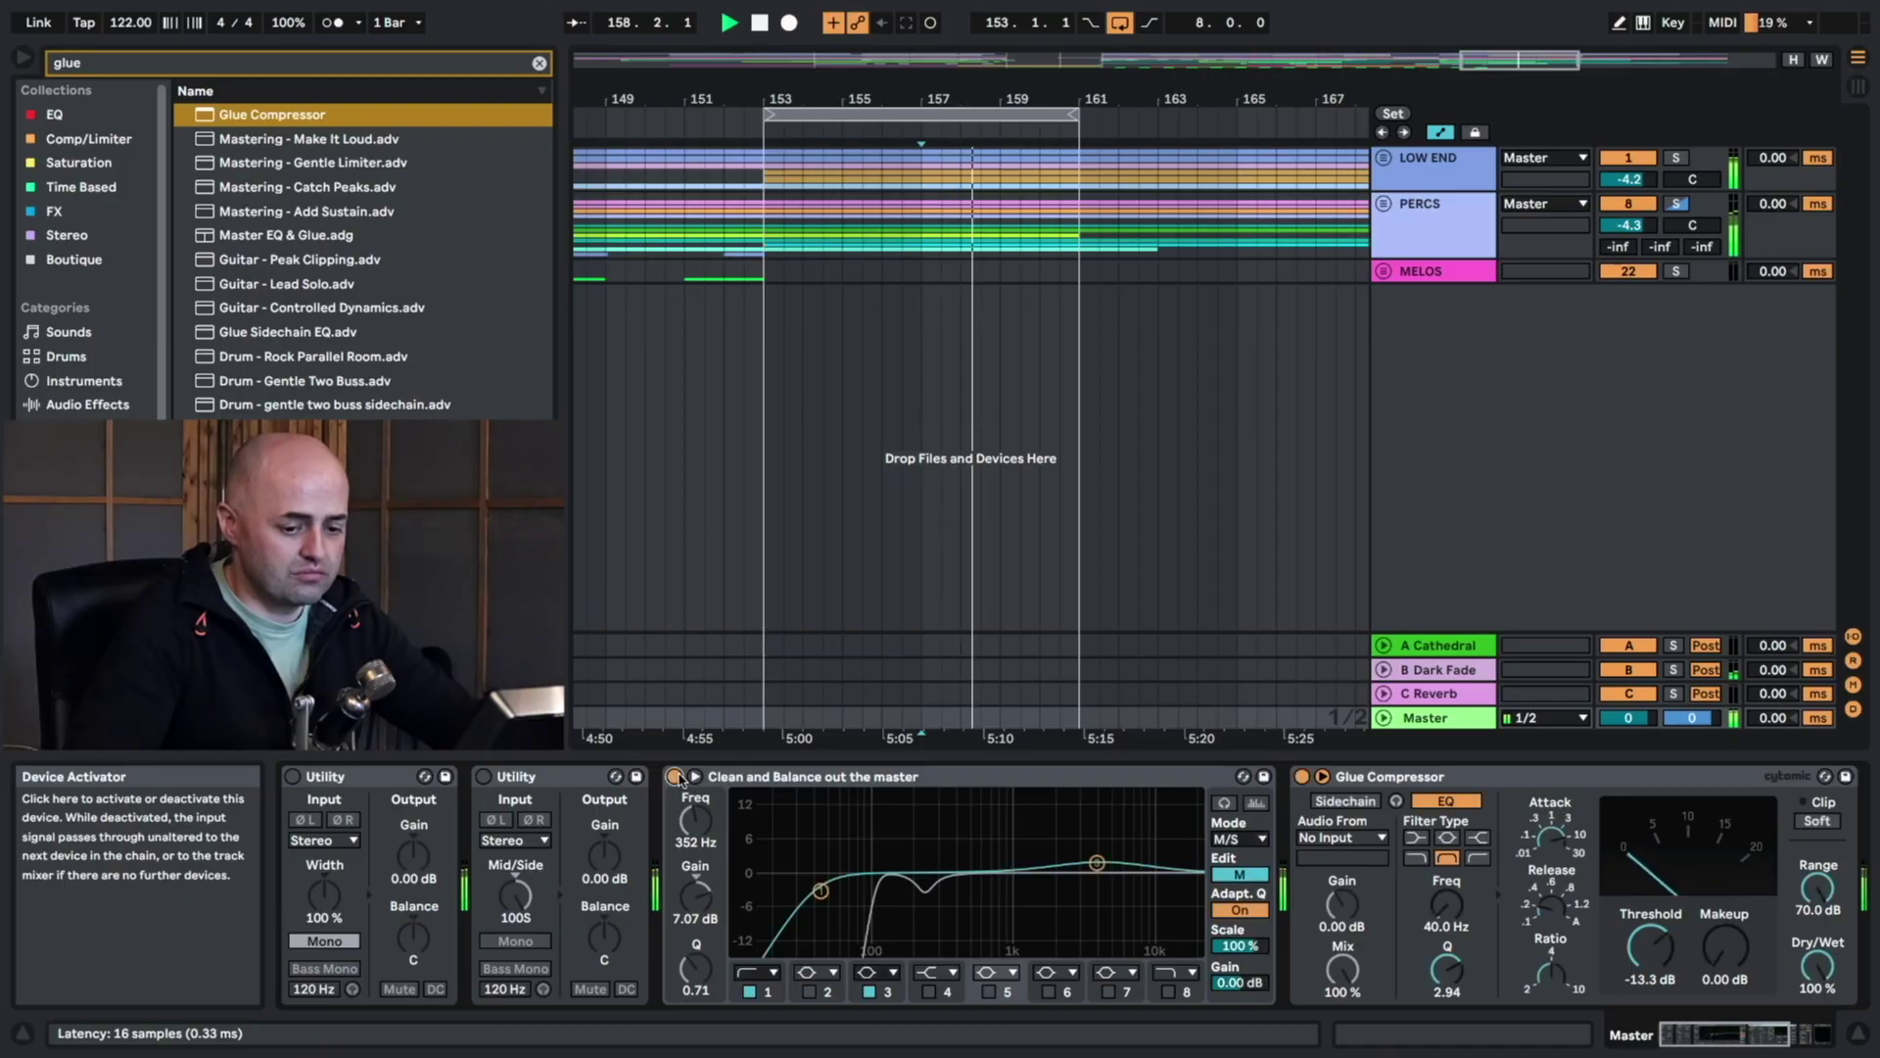
key("6")
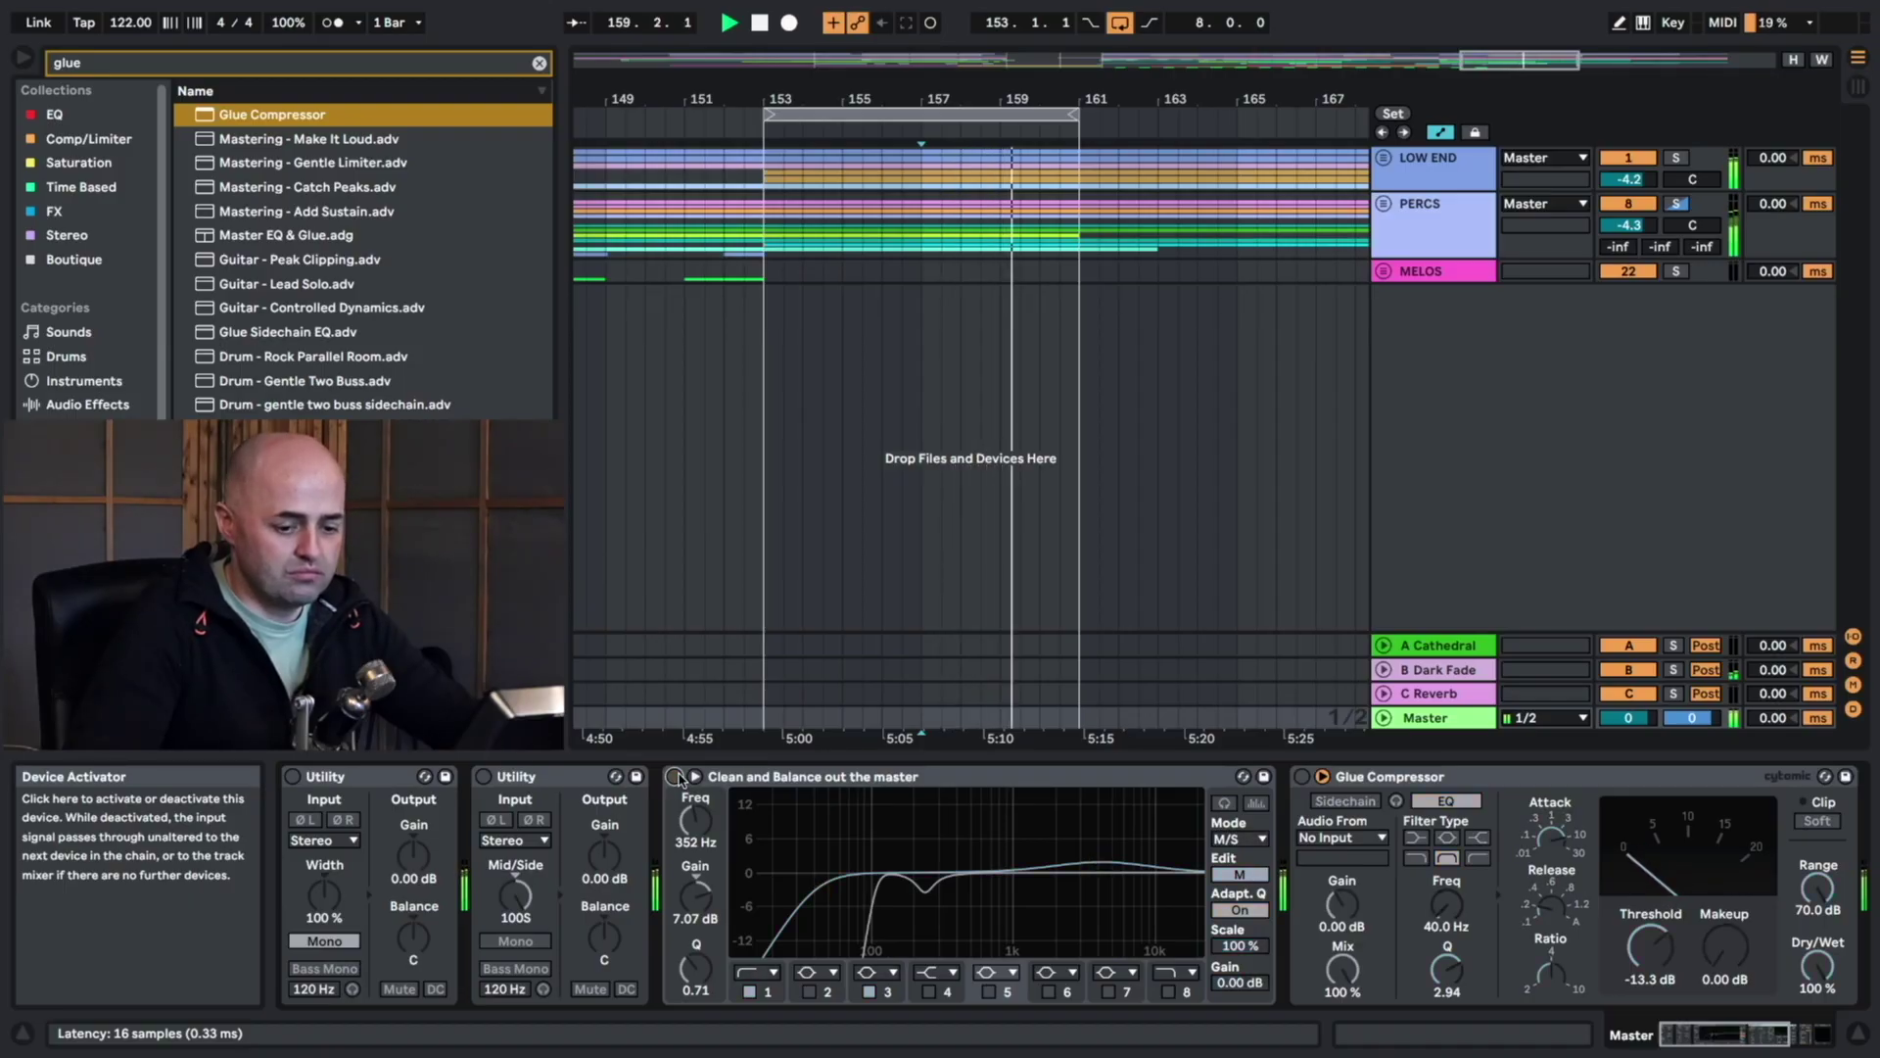
key("6")
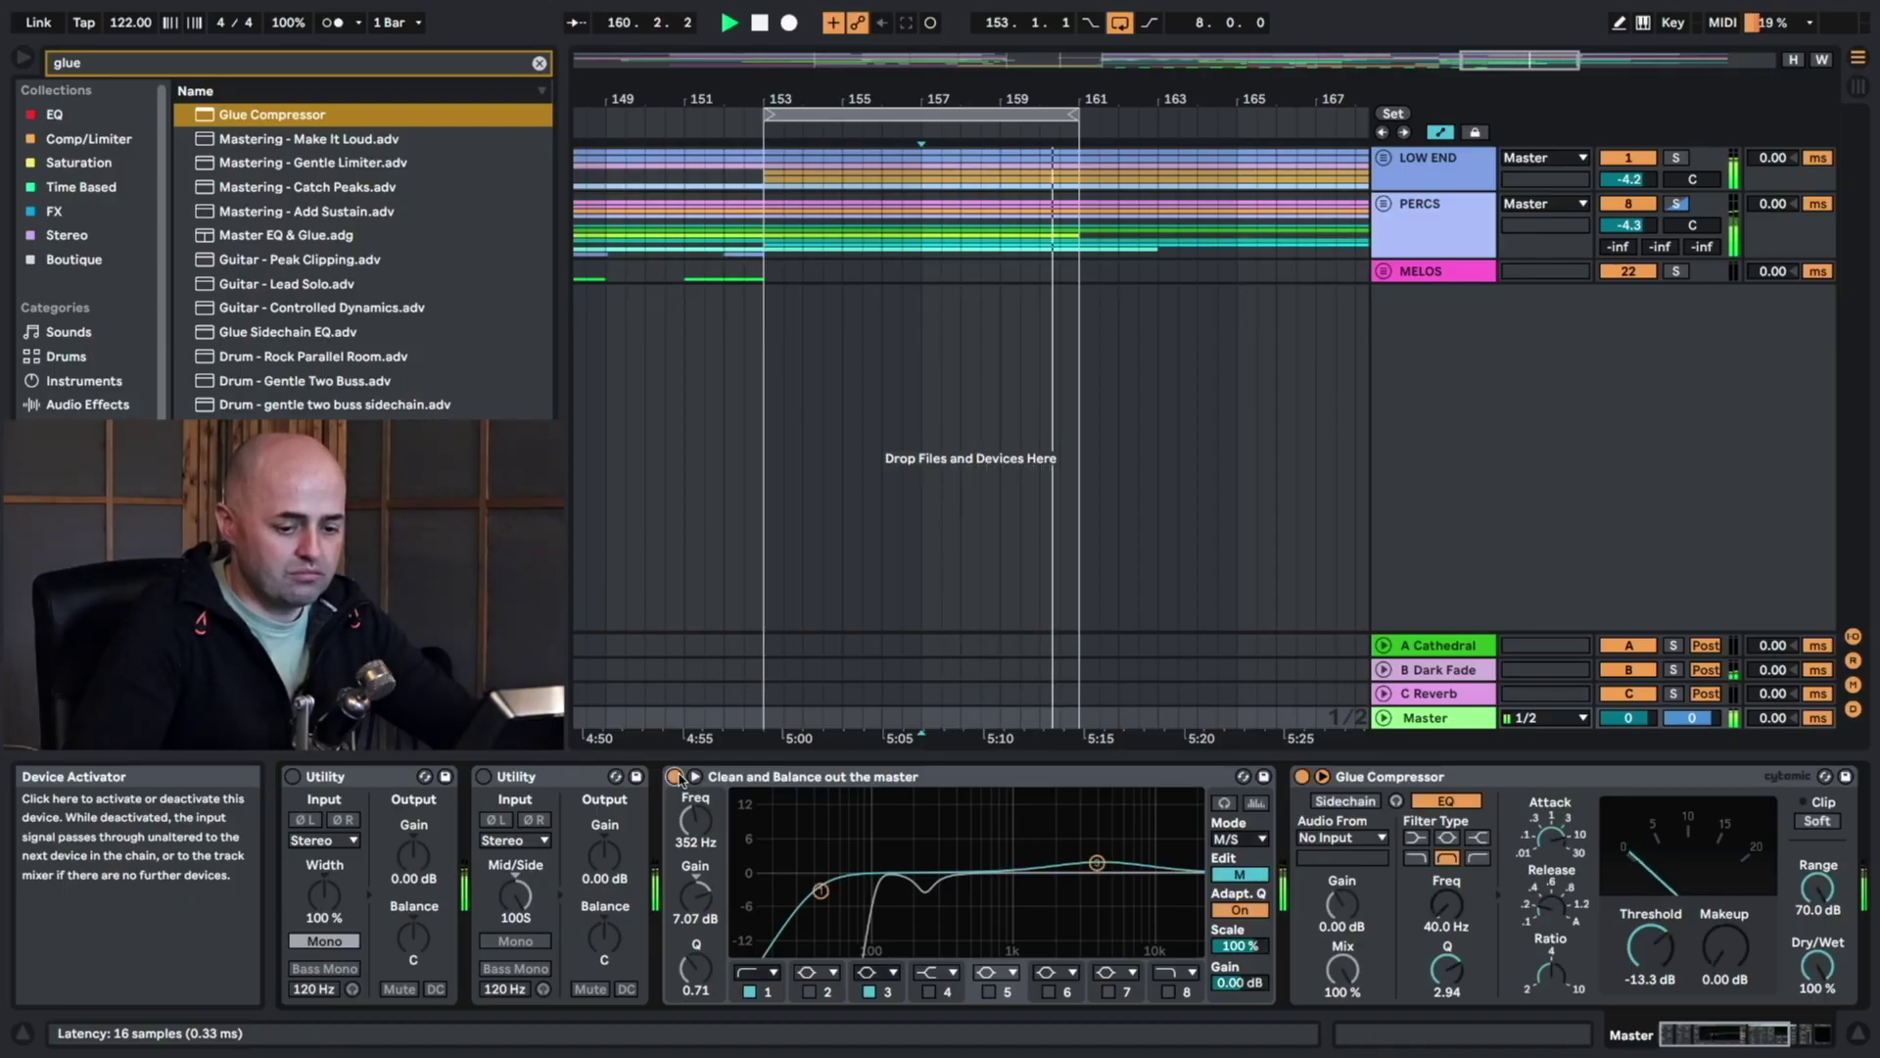
Stop playback and insert an EQ Eight between the Glue Compressor and the Limiter on the Master track.
key("space")
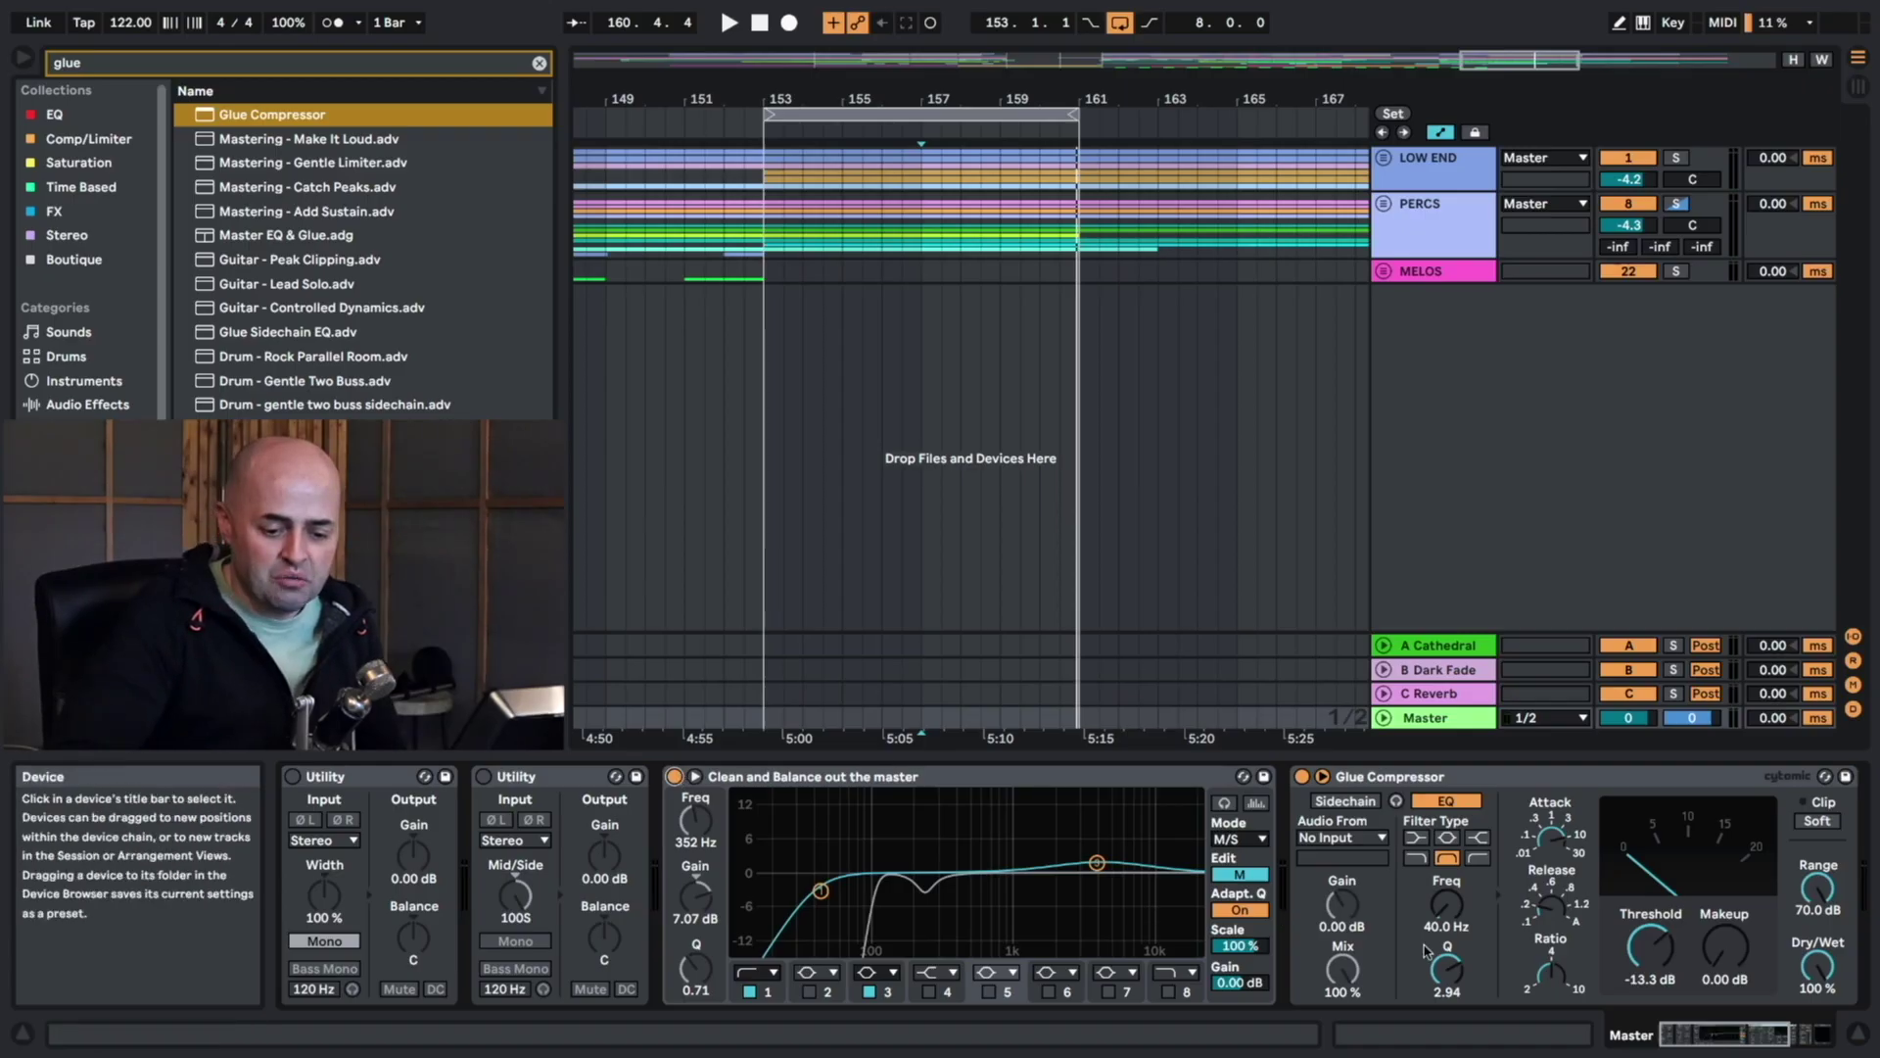
left_click(1788, 1038)
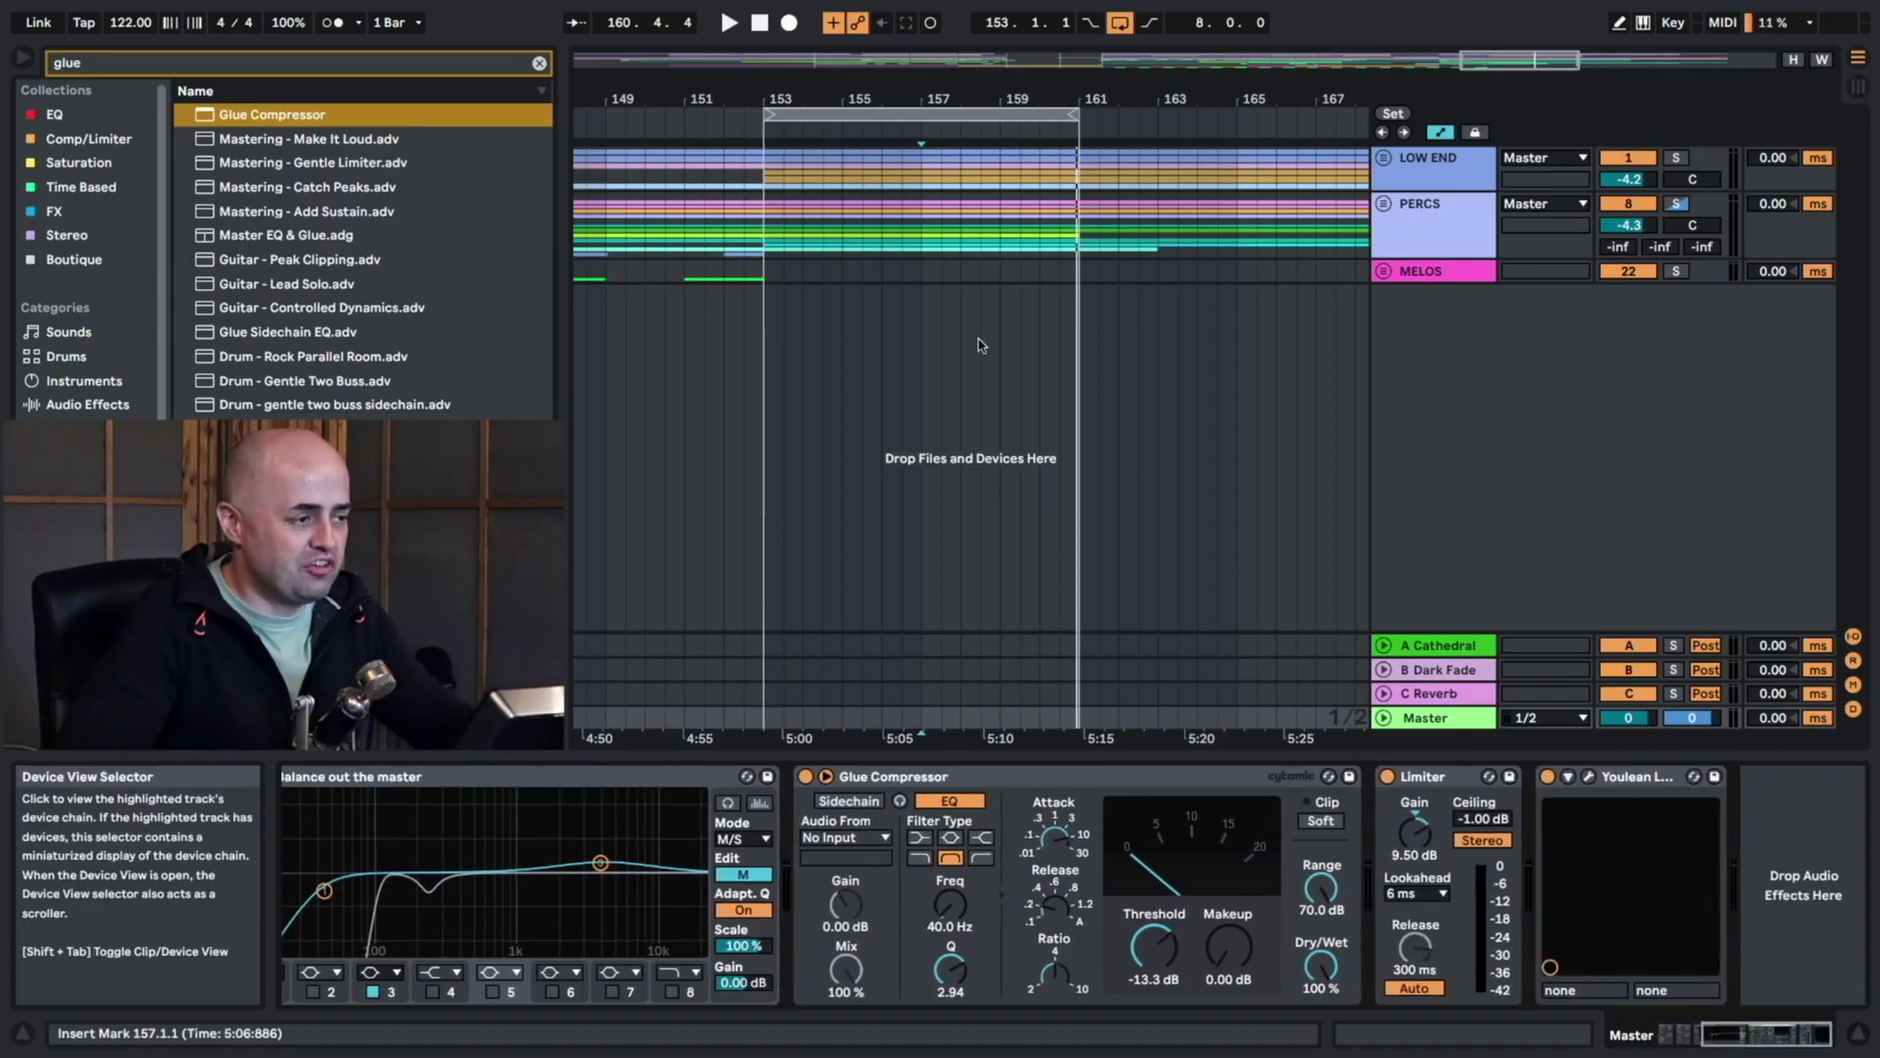
type("eq")
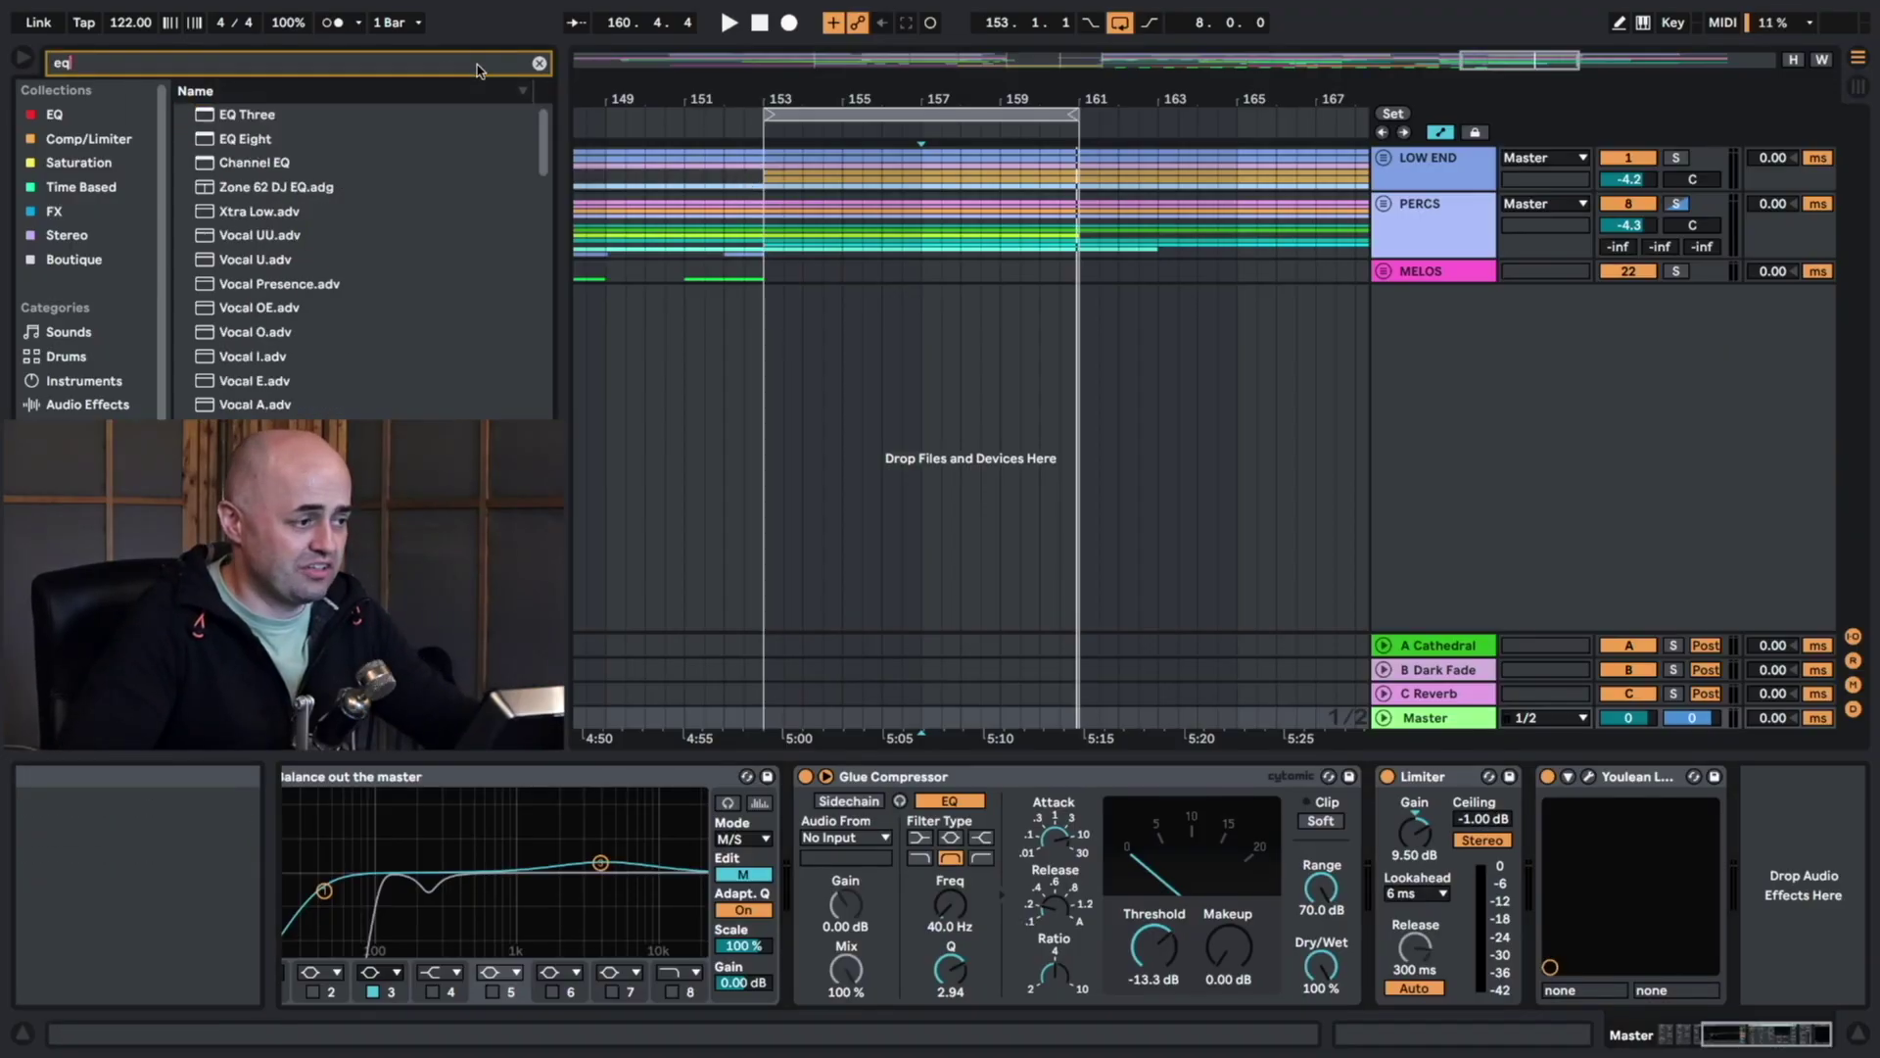
left_click_drag(235, 139, 1357, 801)
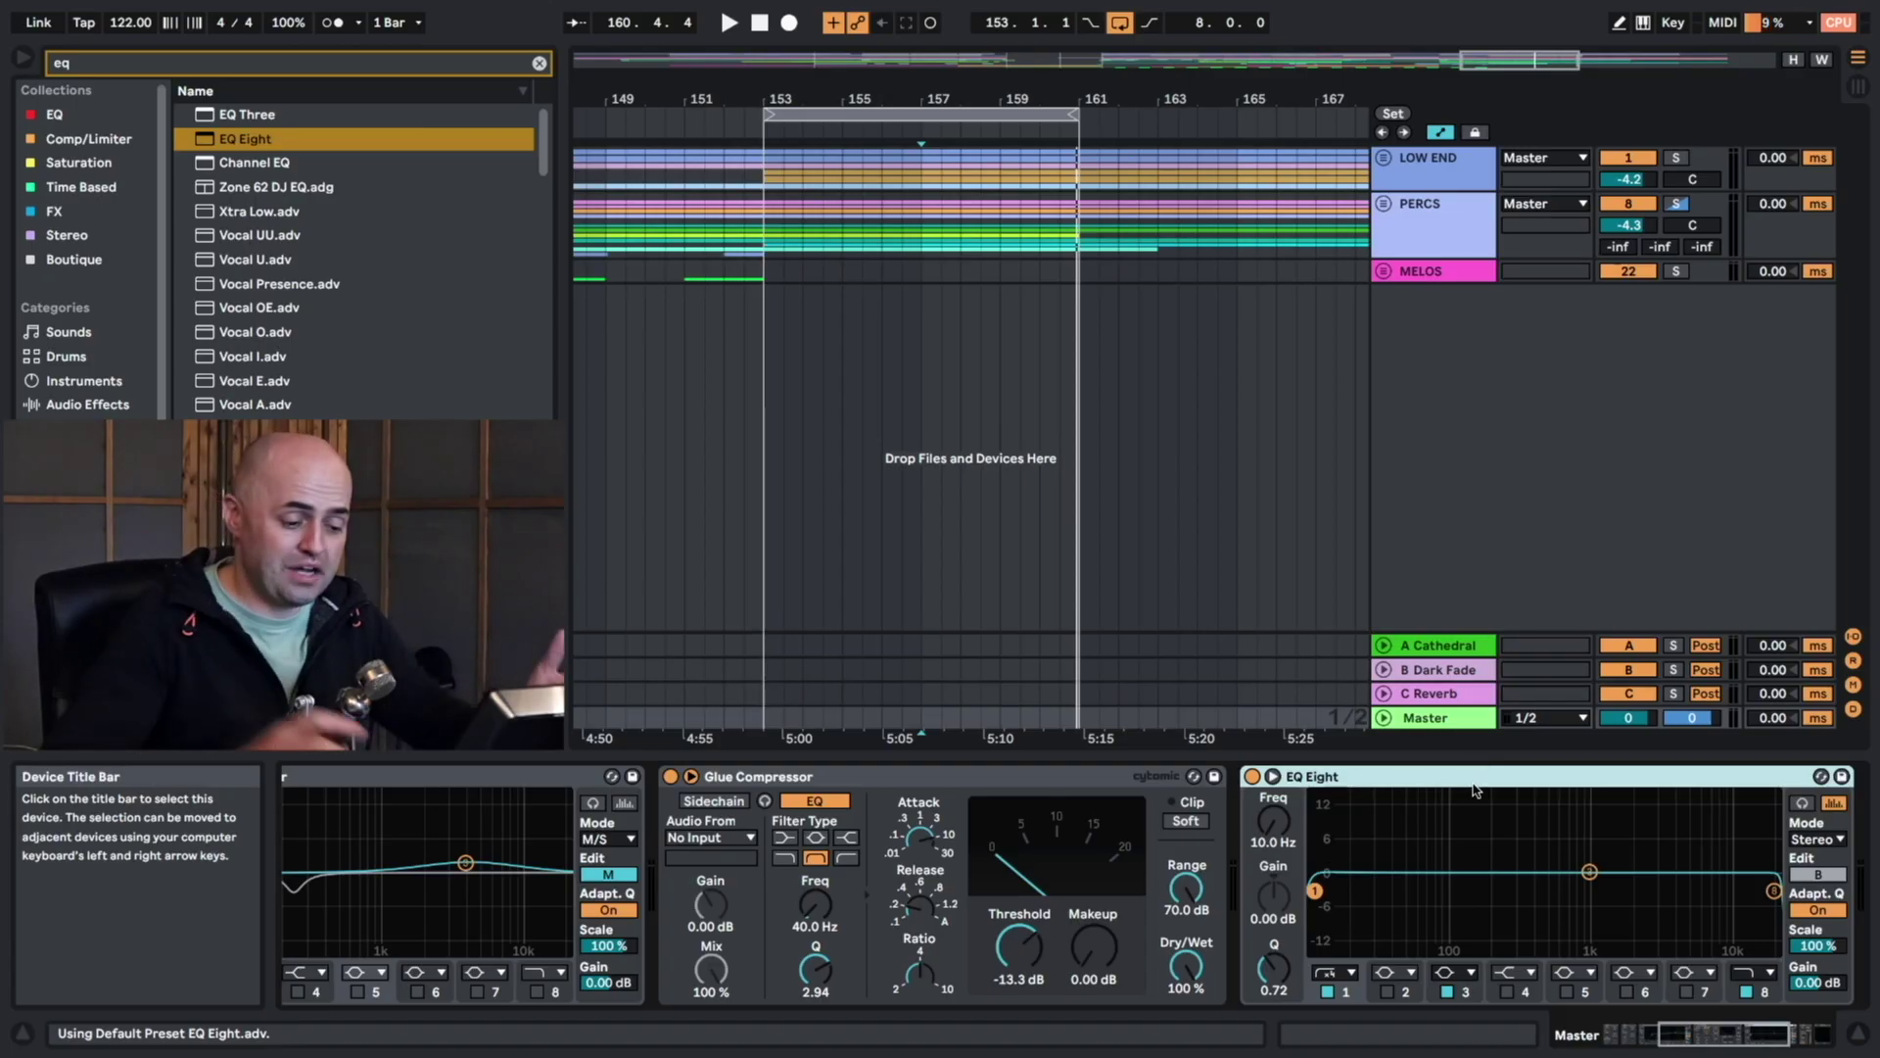
left_click_drag(1729, 1043, 1760, 1042)
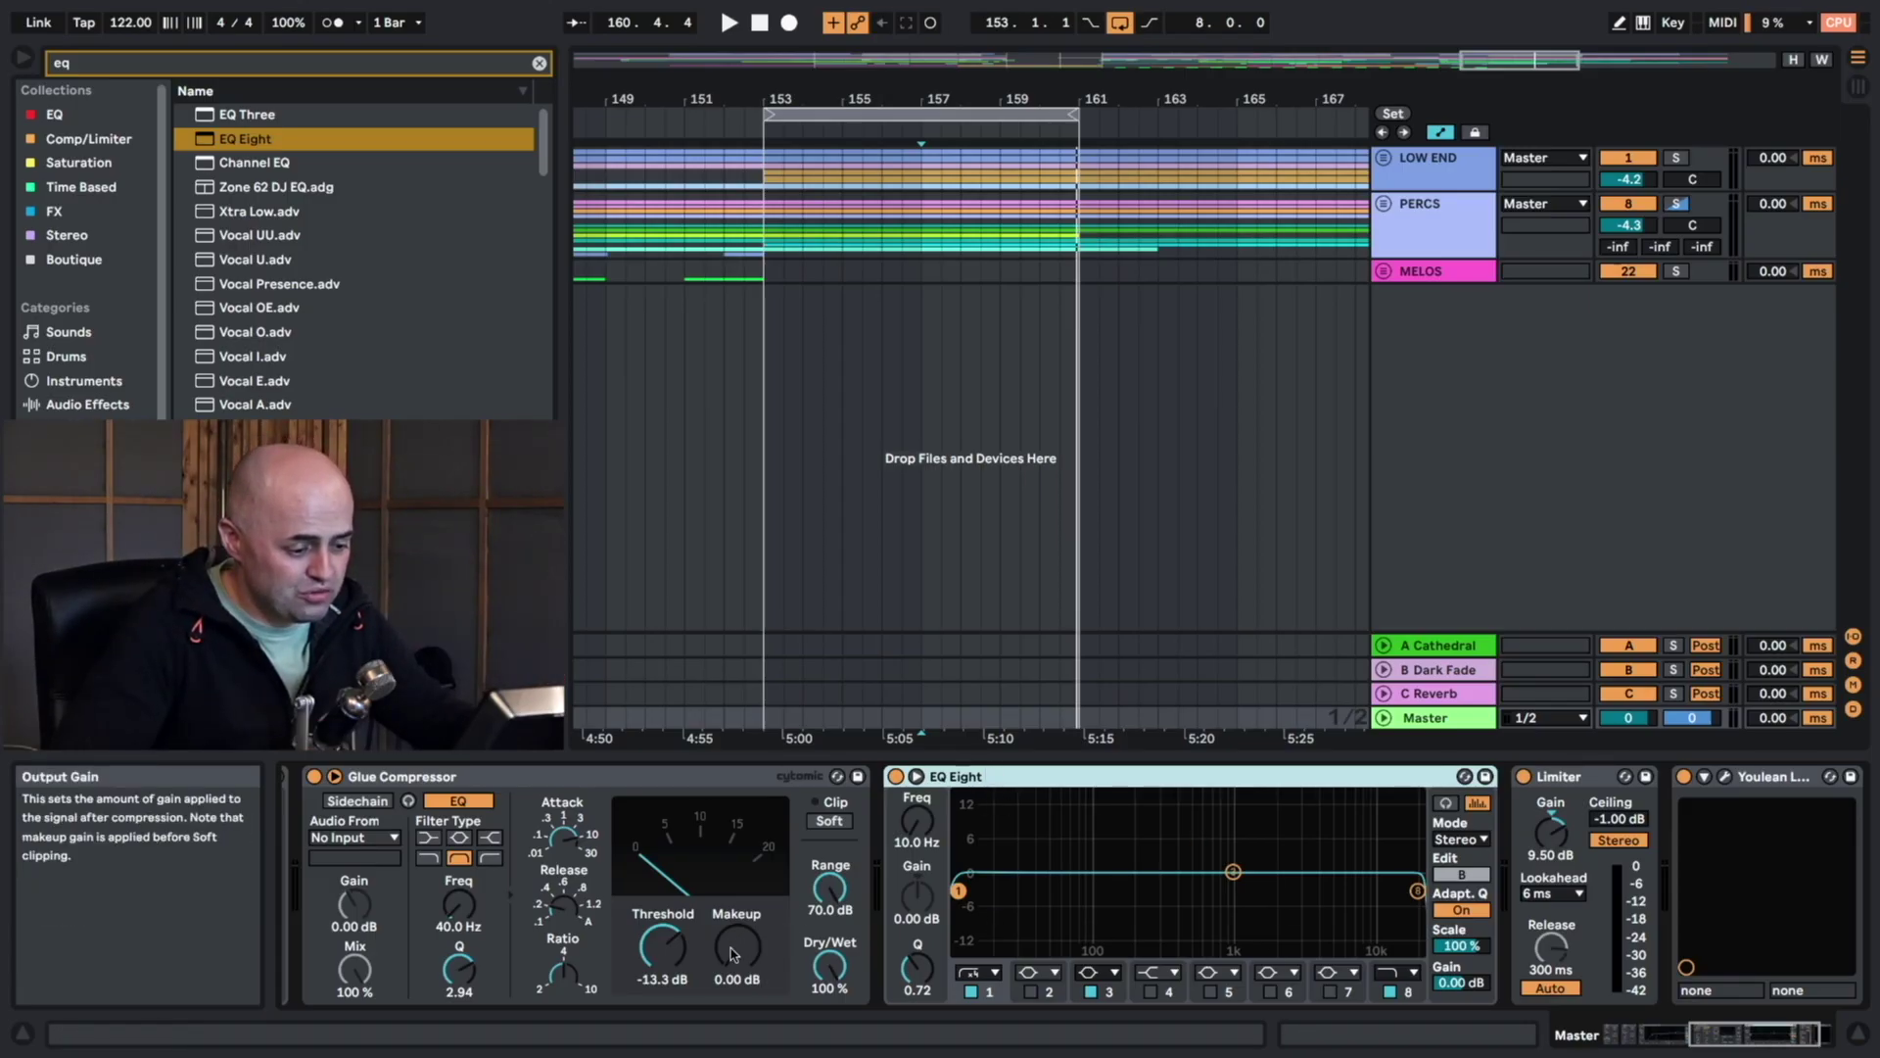
Switch off bands 1 and 8 of the new EQ Eight and rename the device "Make up gain".
left_click_drag(737, 946, 736, 925)
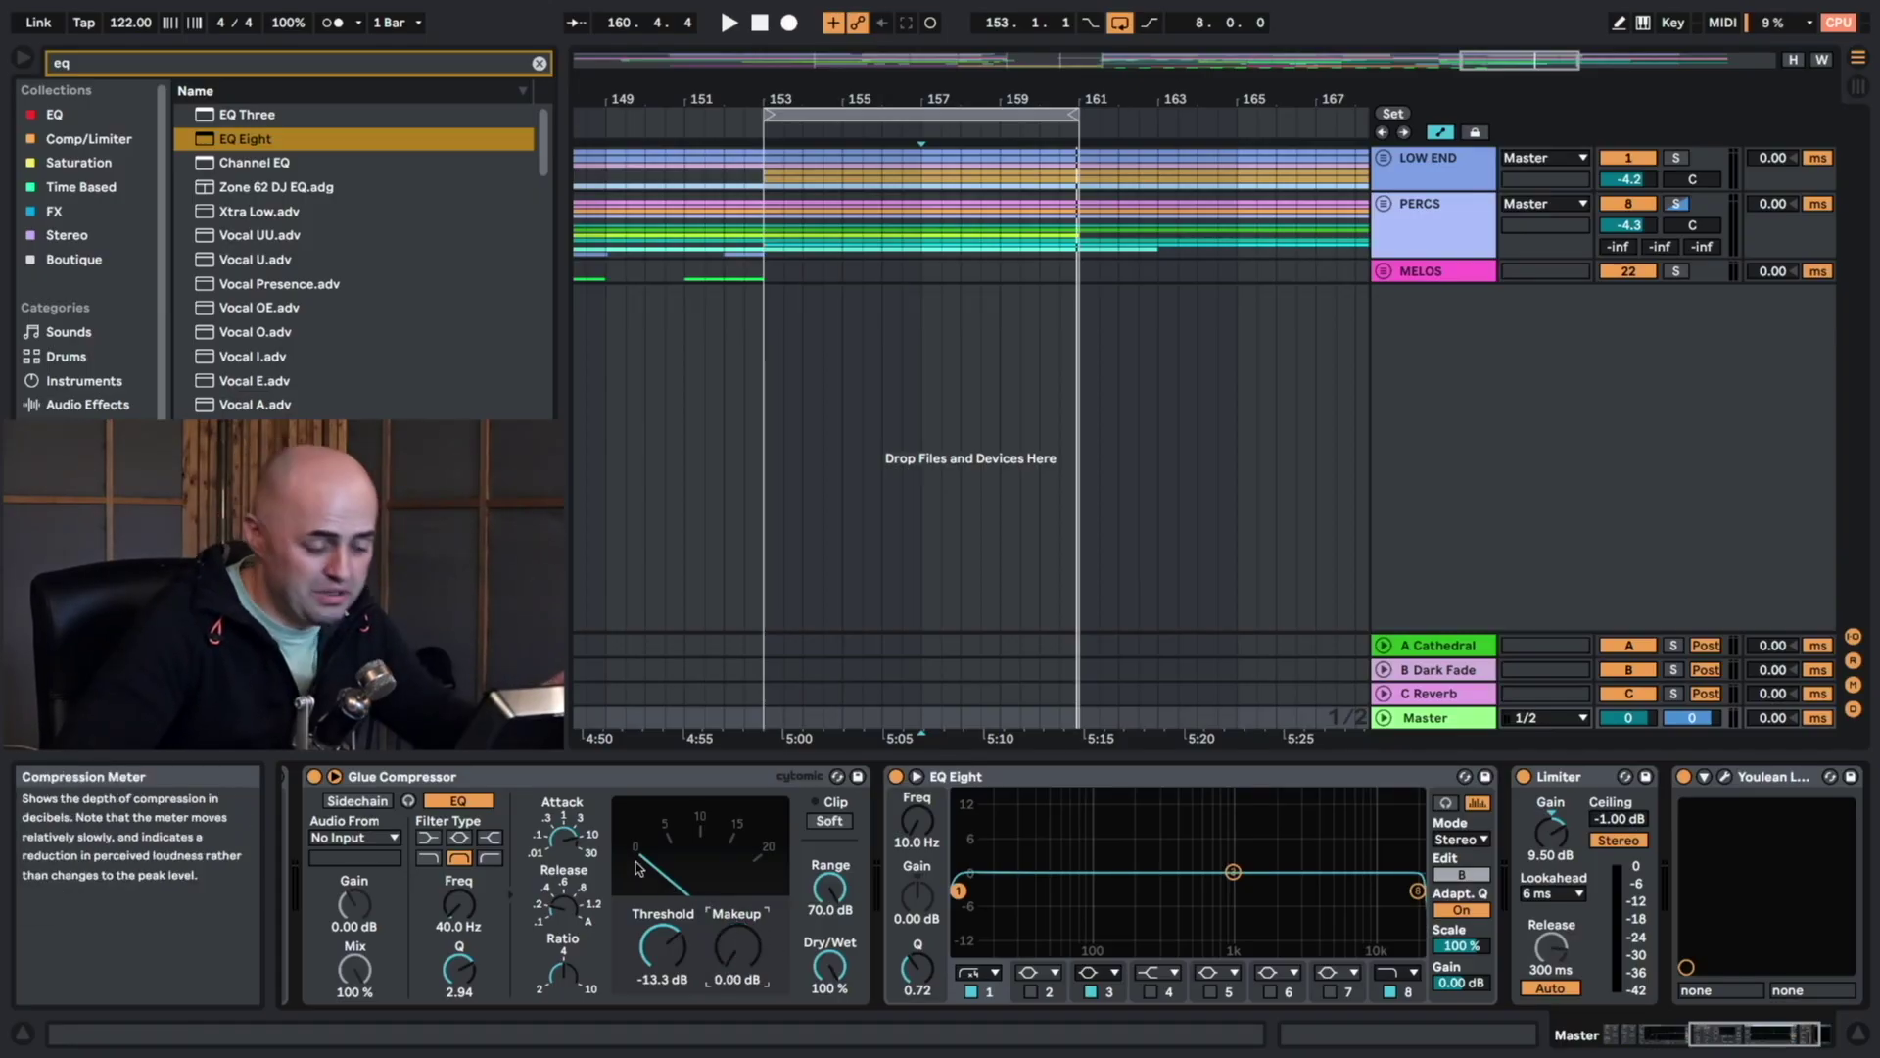
left_click(970, 991)
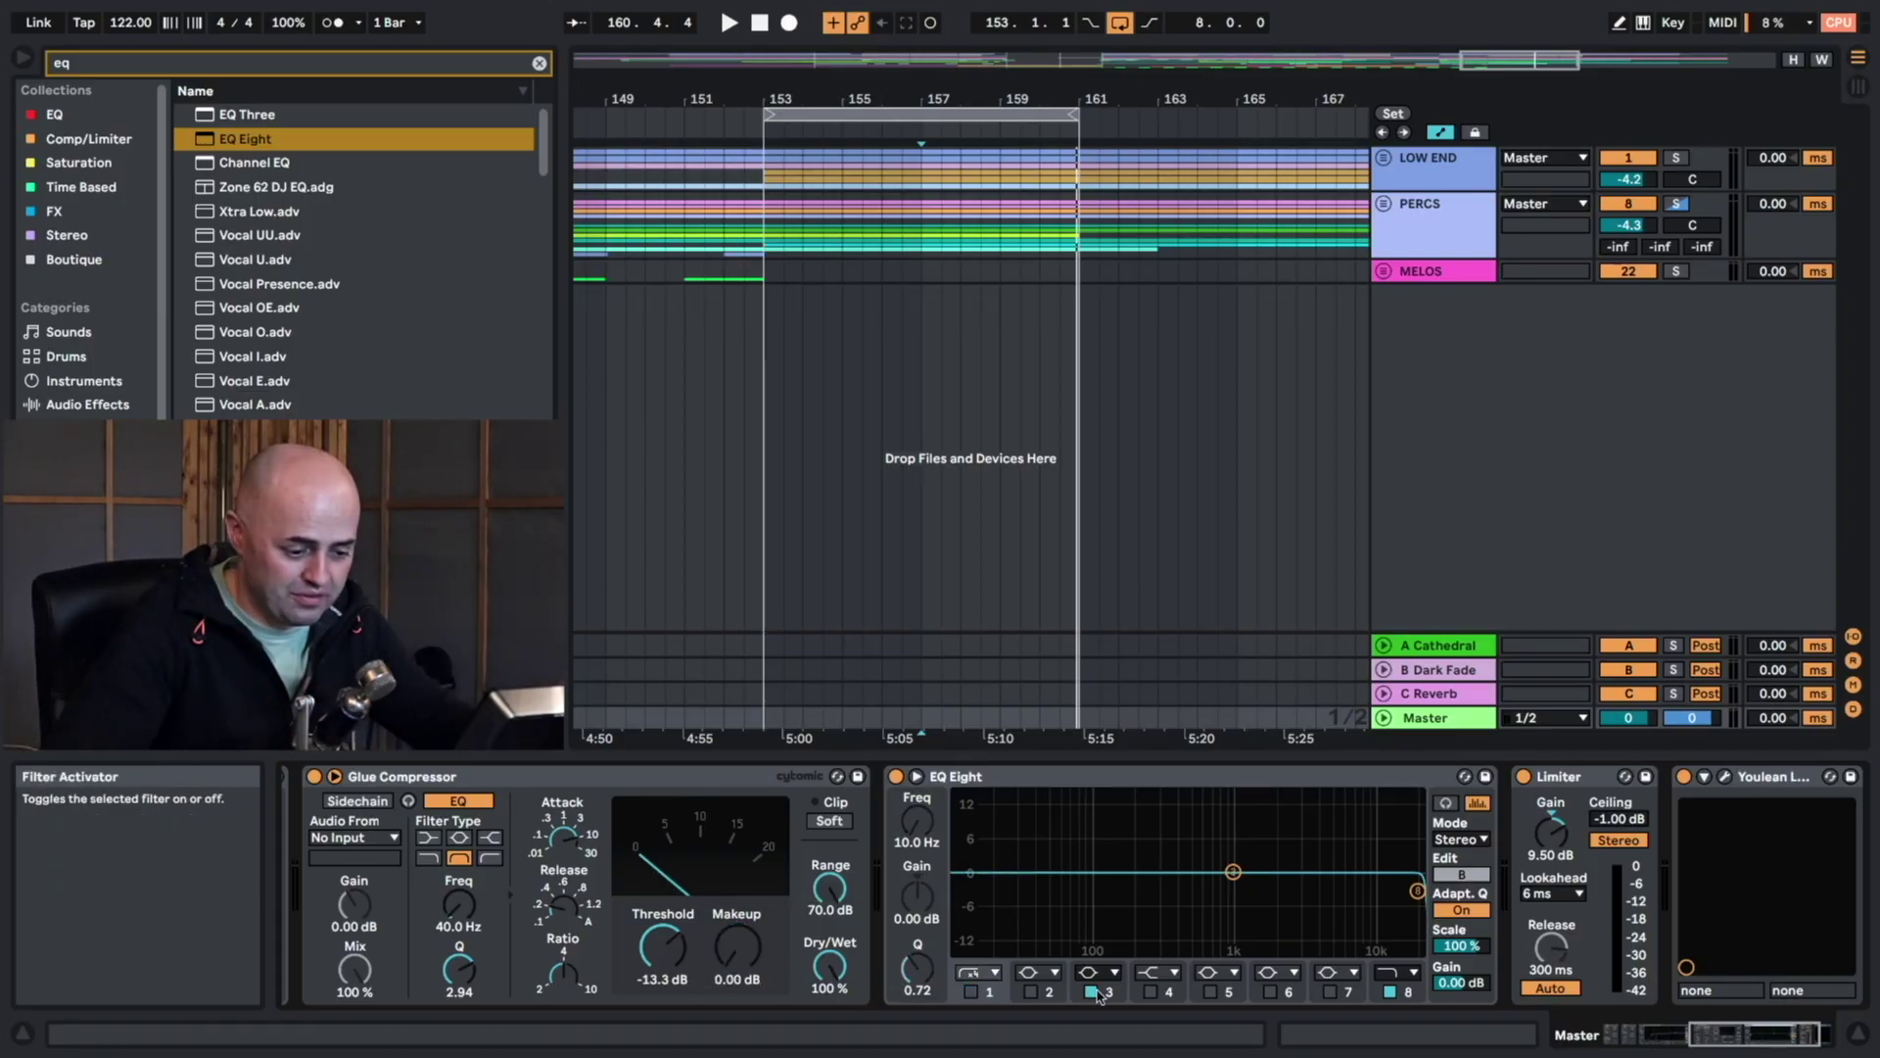
left_click(1389, 991)
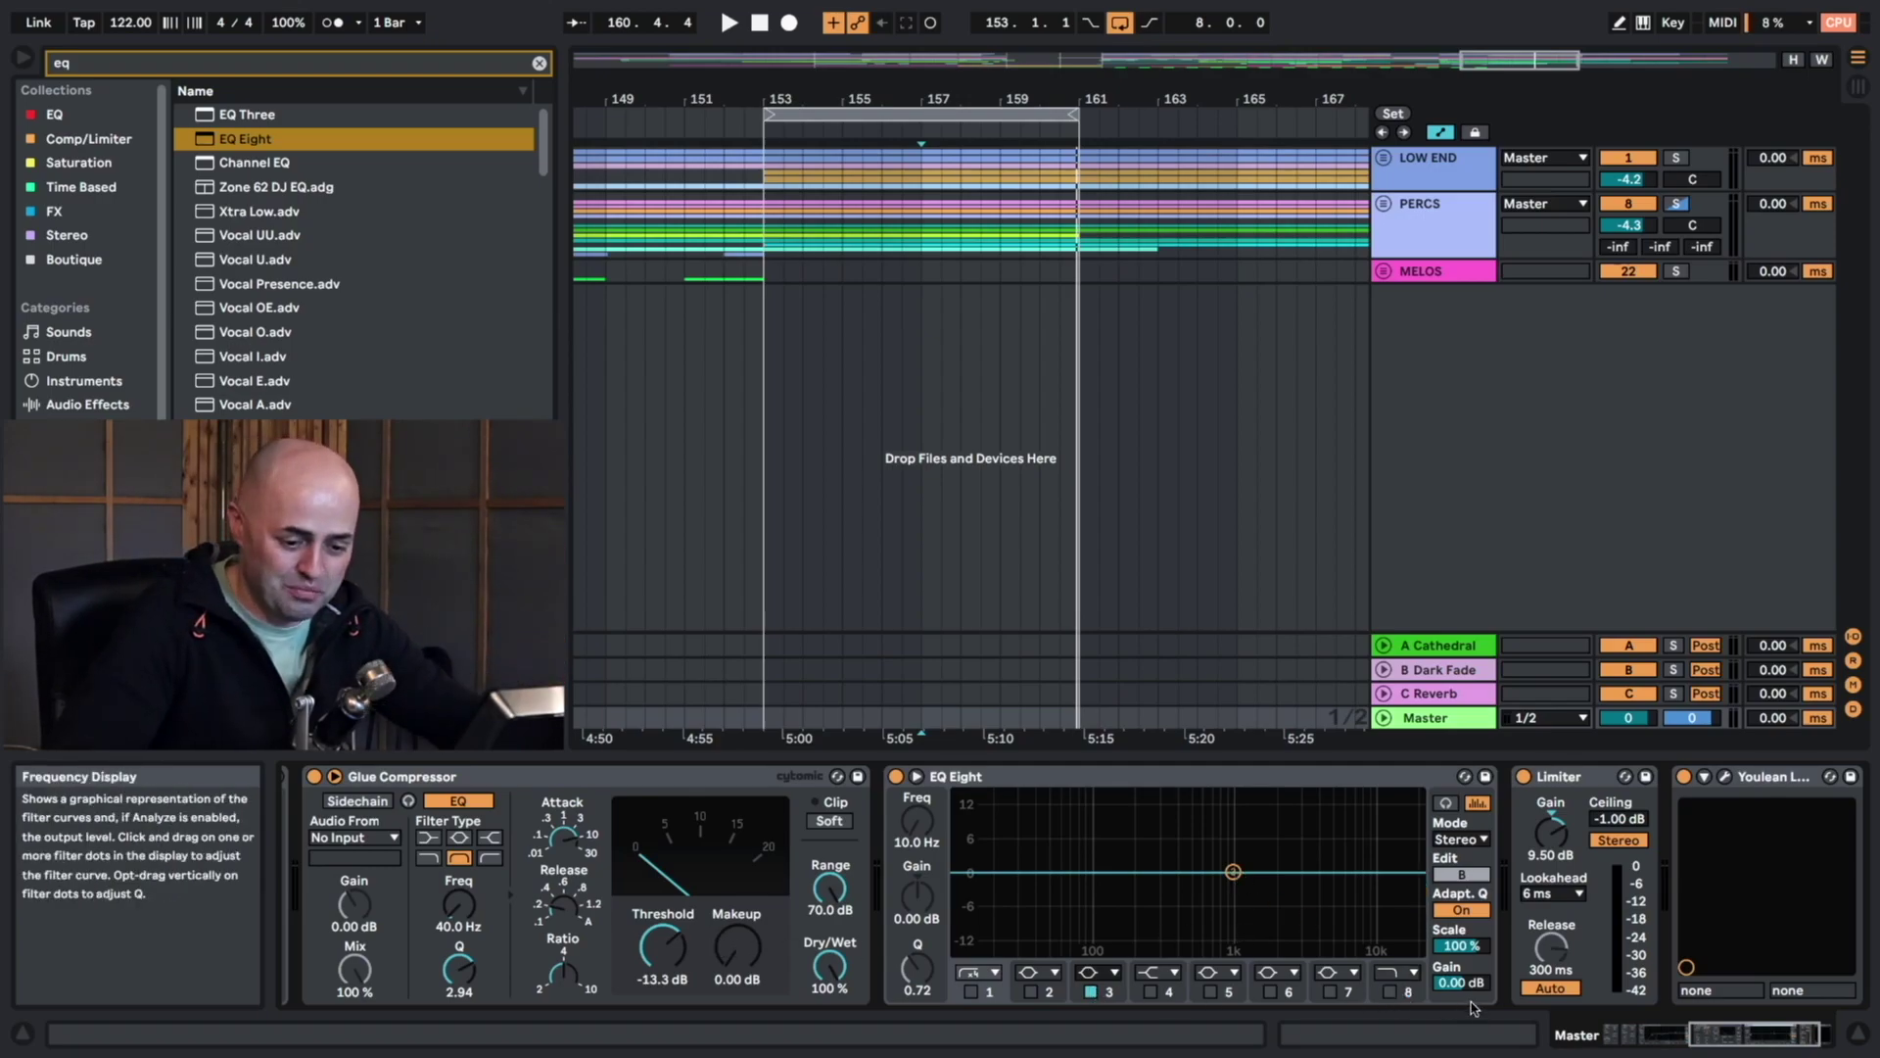
left_click_drag(1461, 982, 1461, 940)
key("Delete")
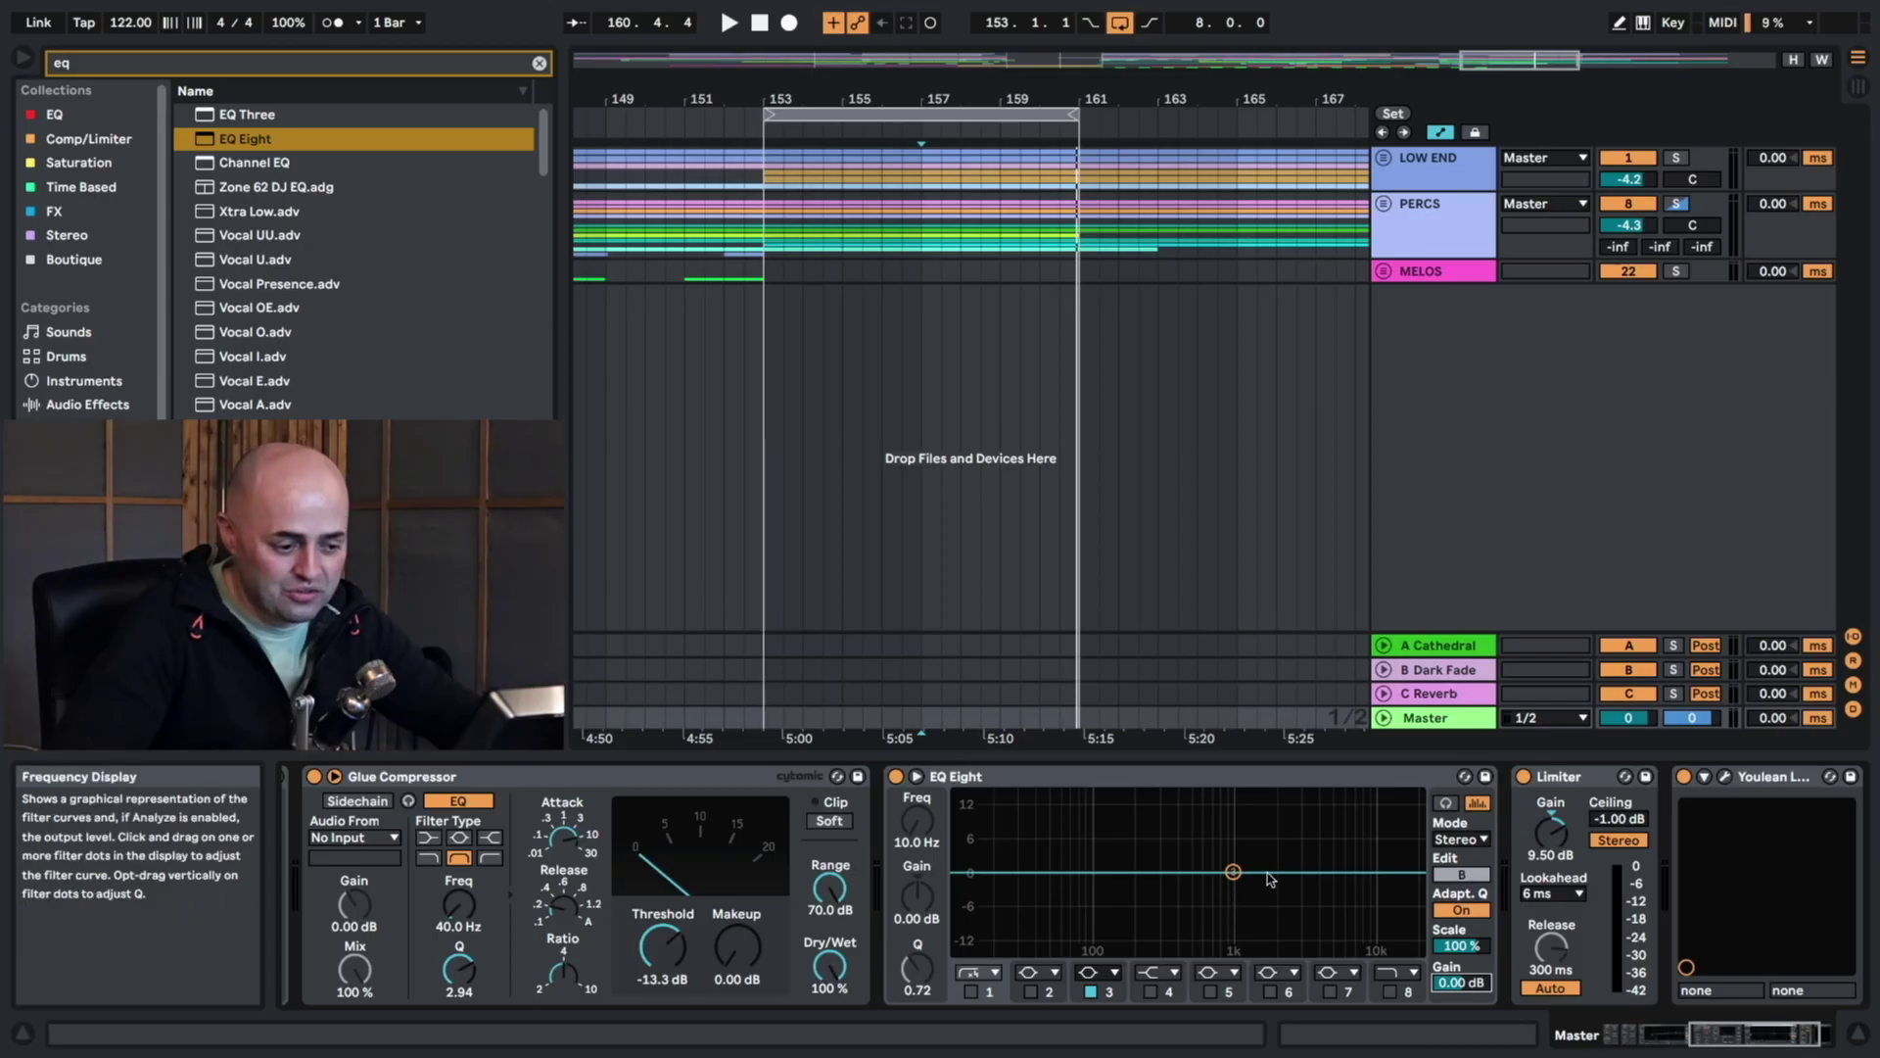
left_click(1035, 775)
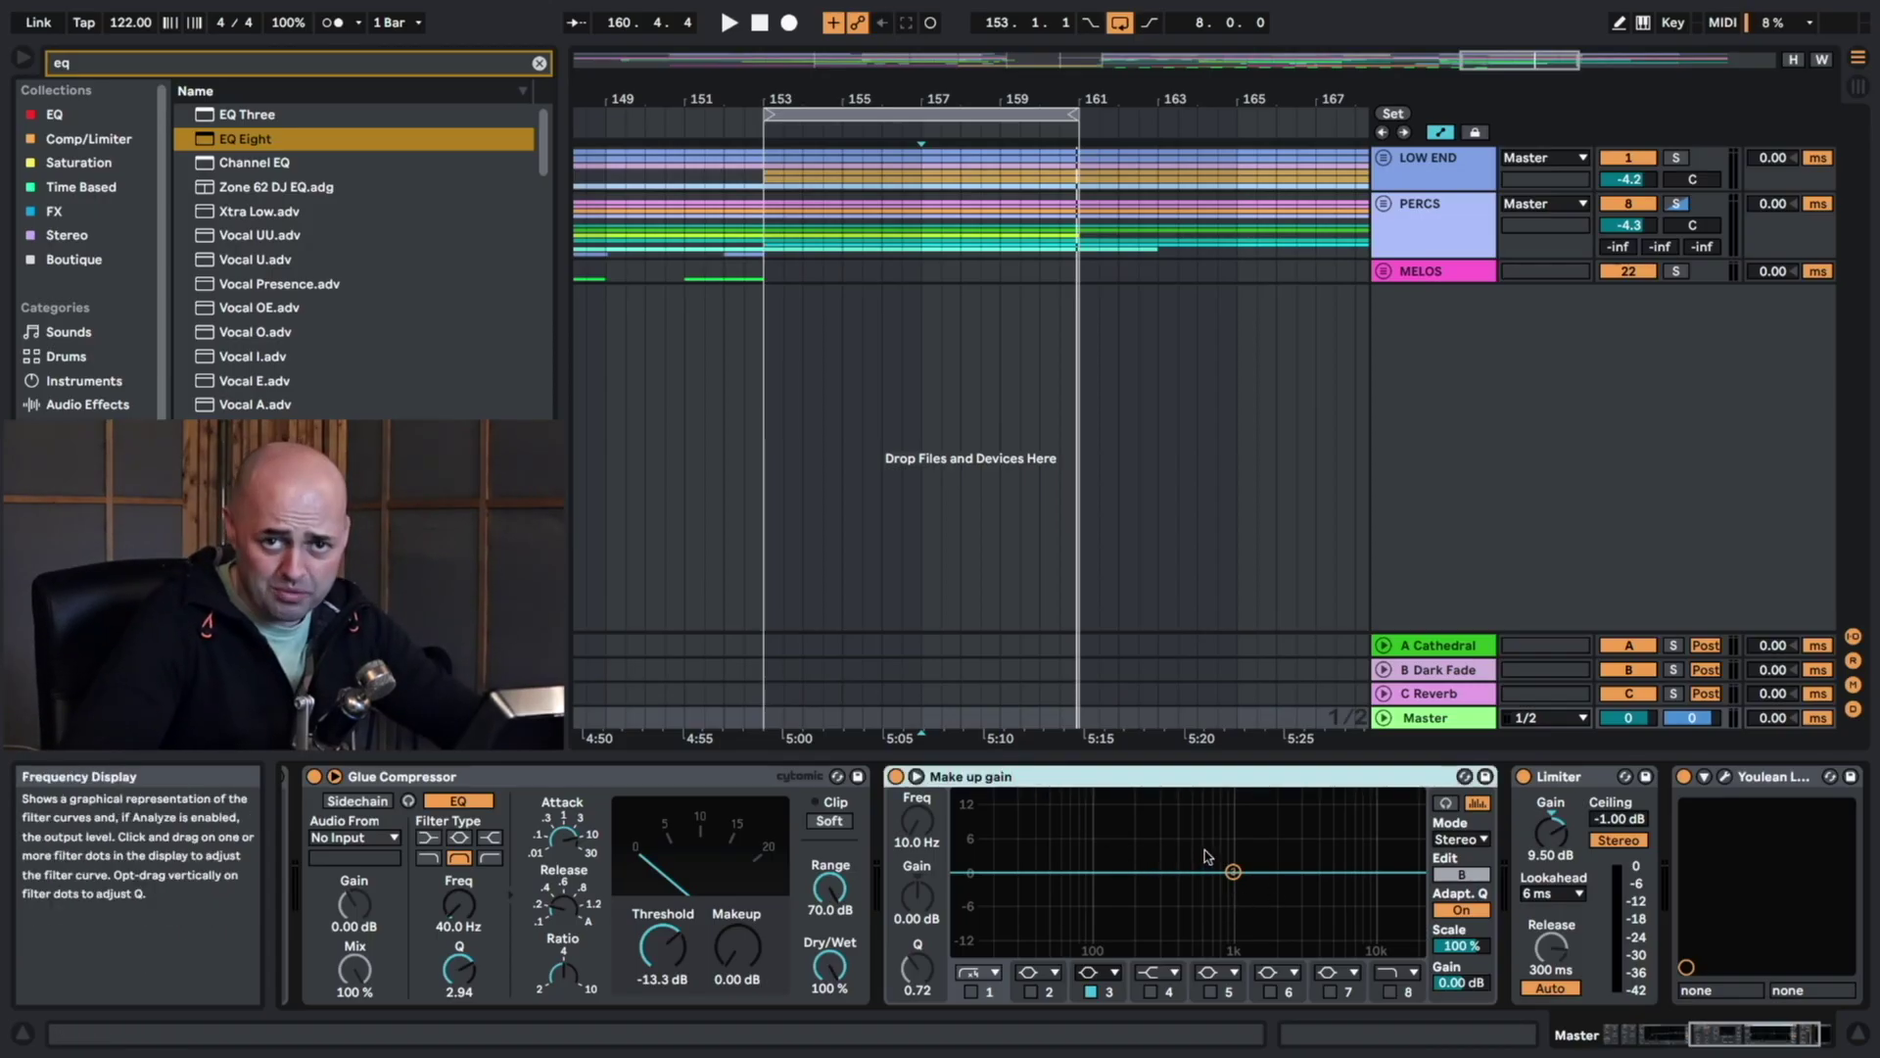
Loop the eight bars from bar 113 and boost band 3 of the Make up gain EQ by 1.61 dB at 958 Hz.
key("space")
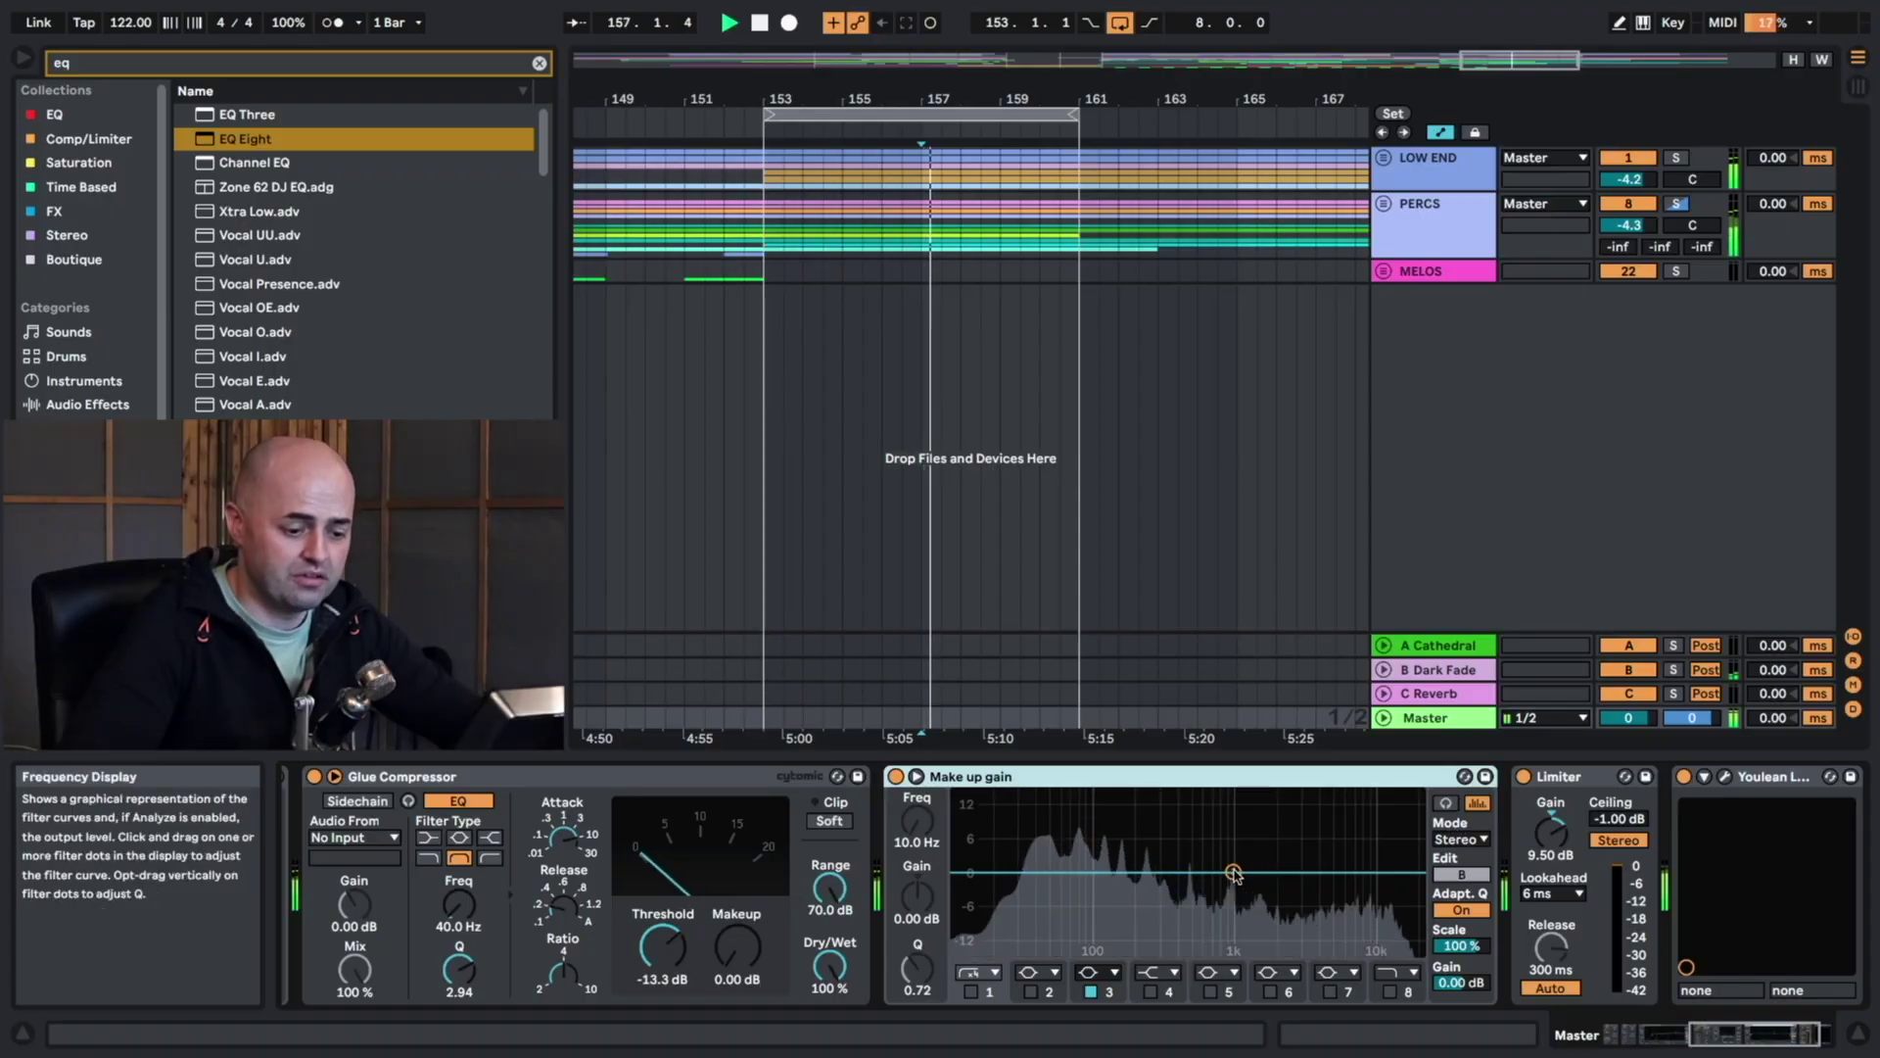
left_click_drag(1234, 872, 1192, 866)
key("space")
left_click_drag(990, 88, 778, 174)
key("space")
left_click_drag(1191, 865, 1233, 864)
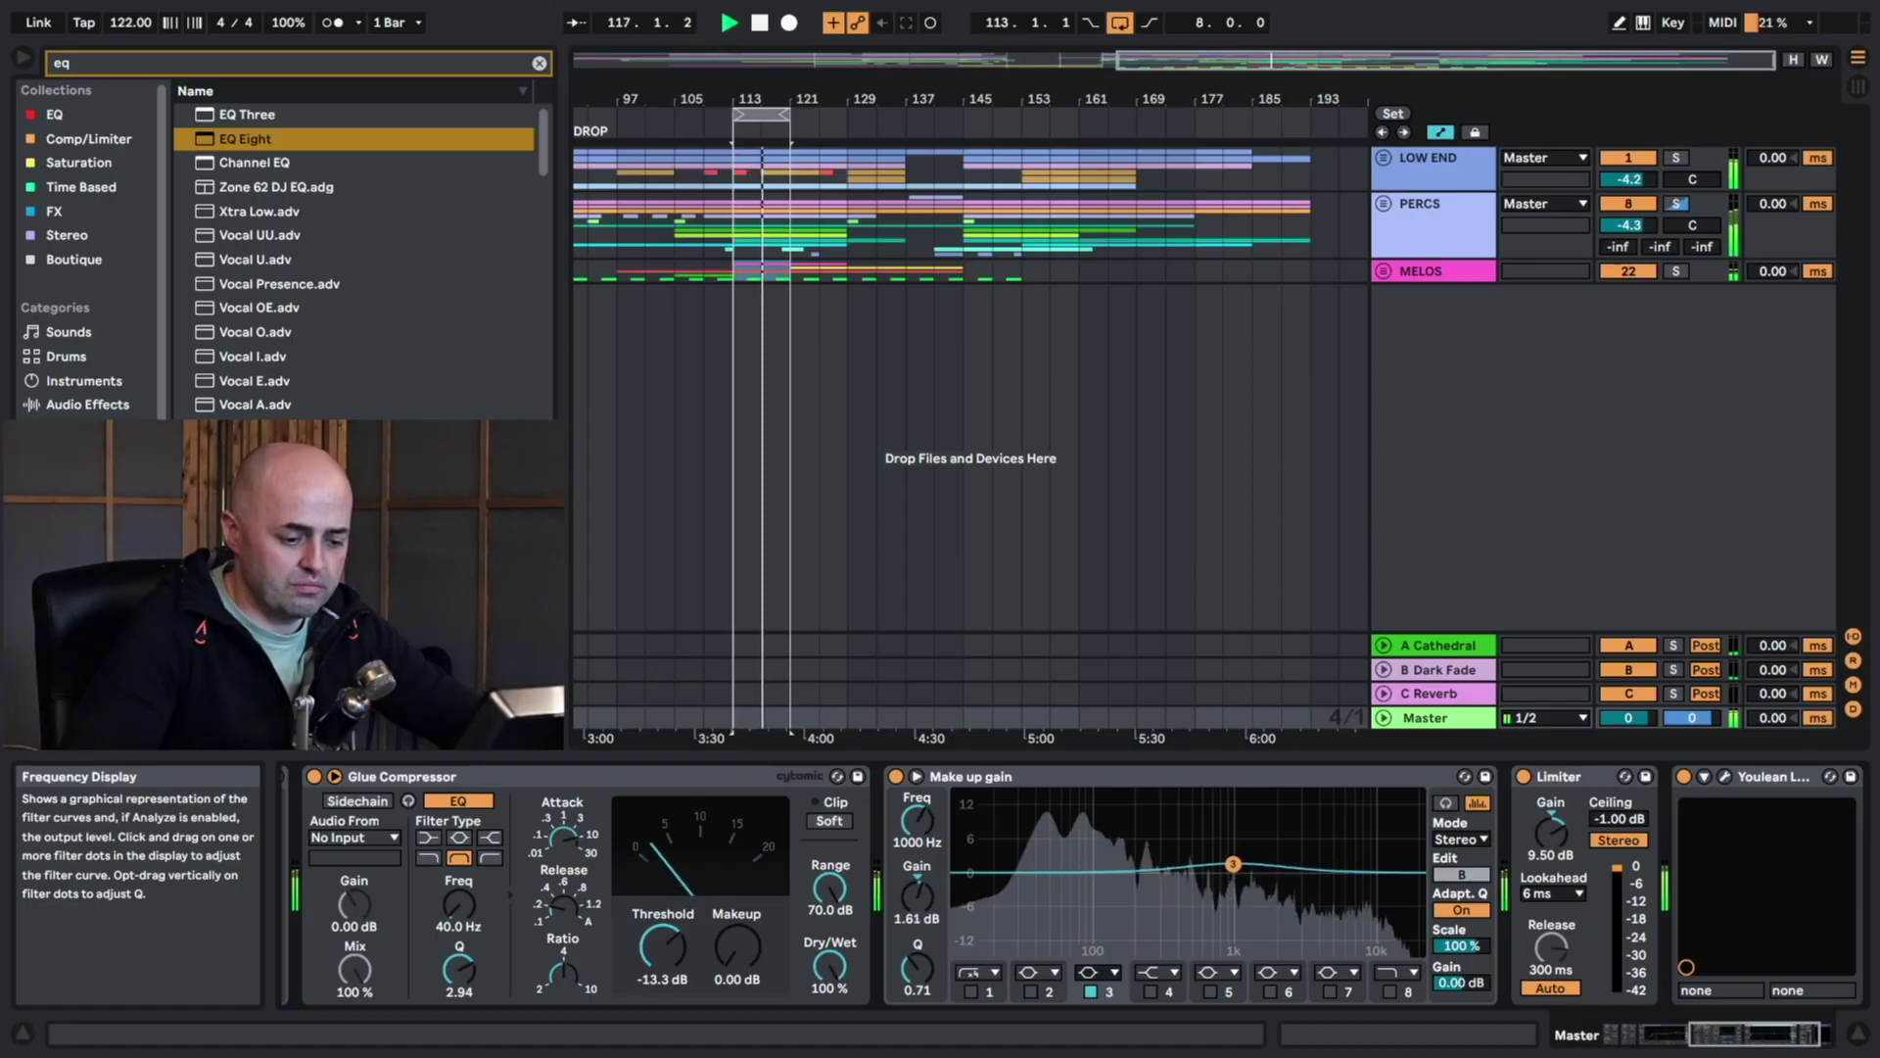
Compare the Make up gain EQ bypassed and active, and set its output gain to 1.20 dB after trying 2, 1 and 1.5 dB.
left_click(896, 776)
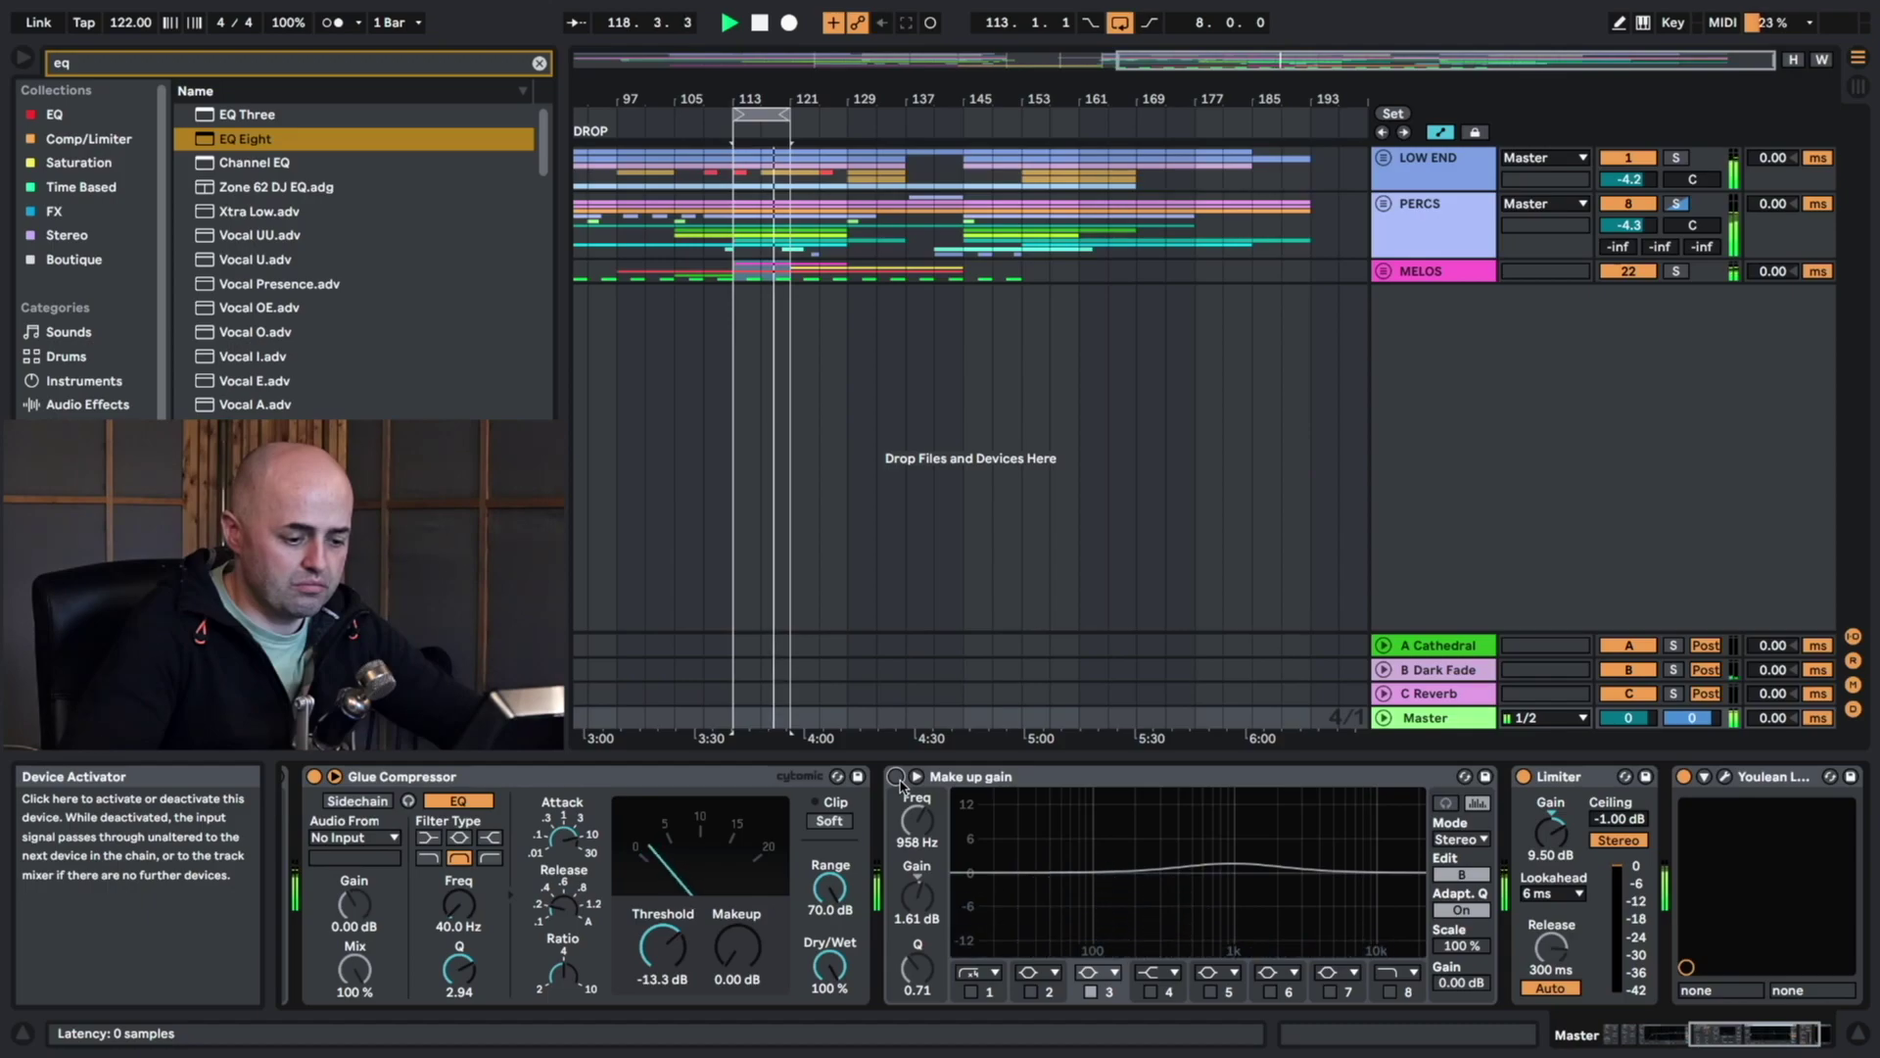
left_click(896, 777)
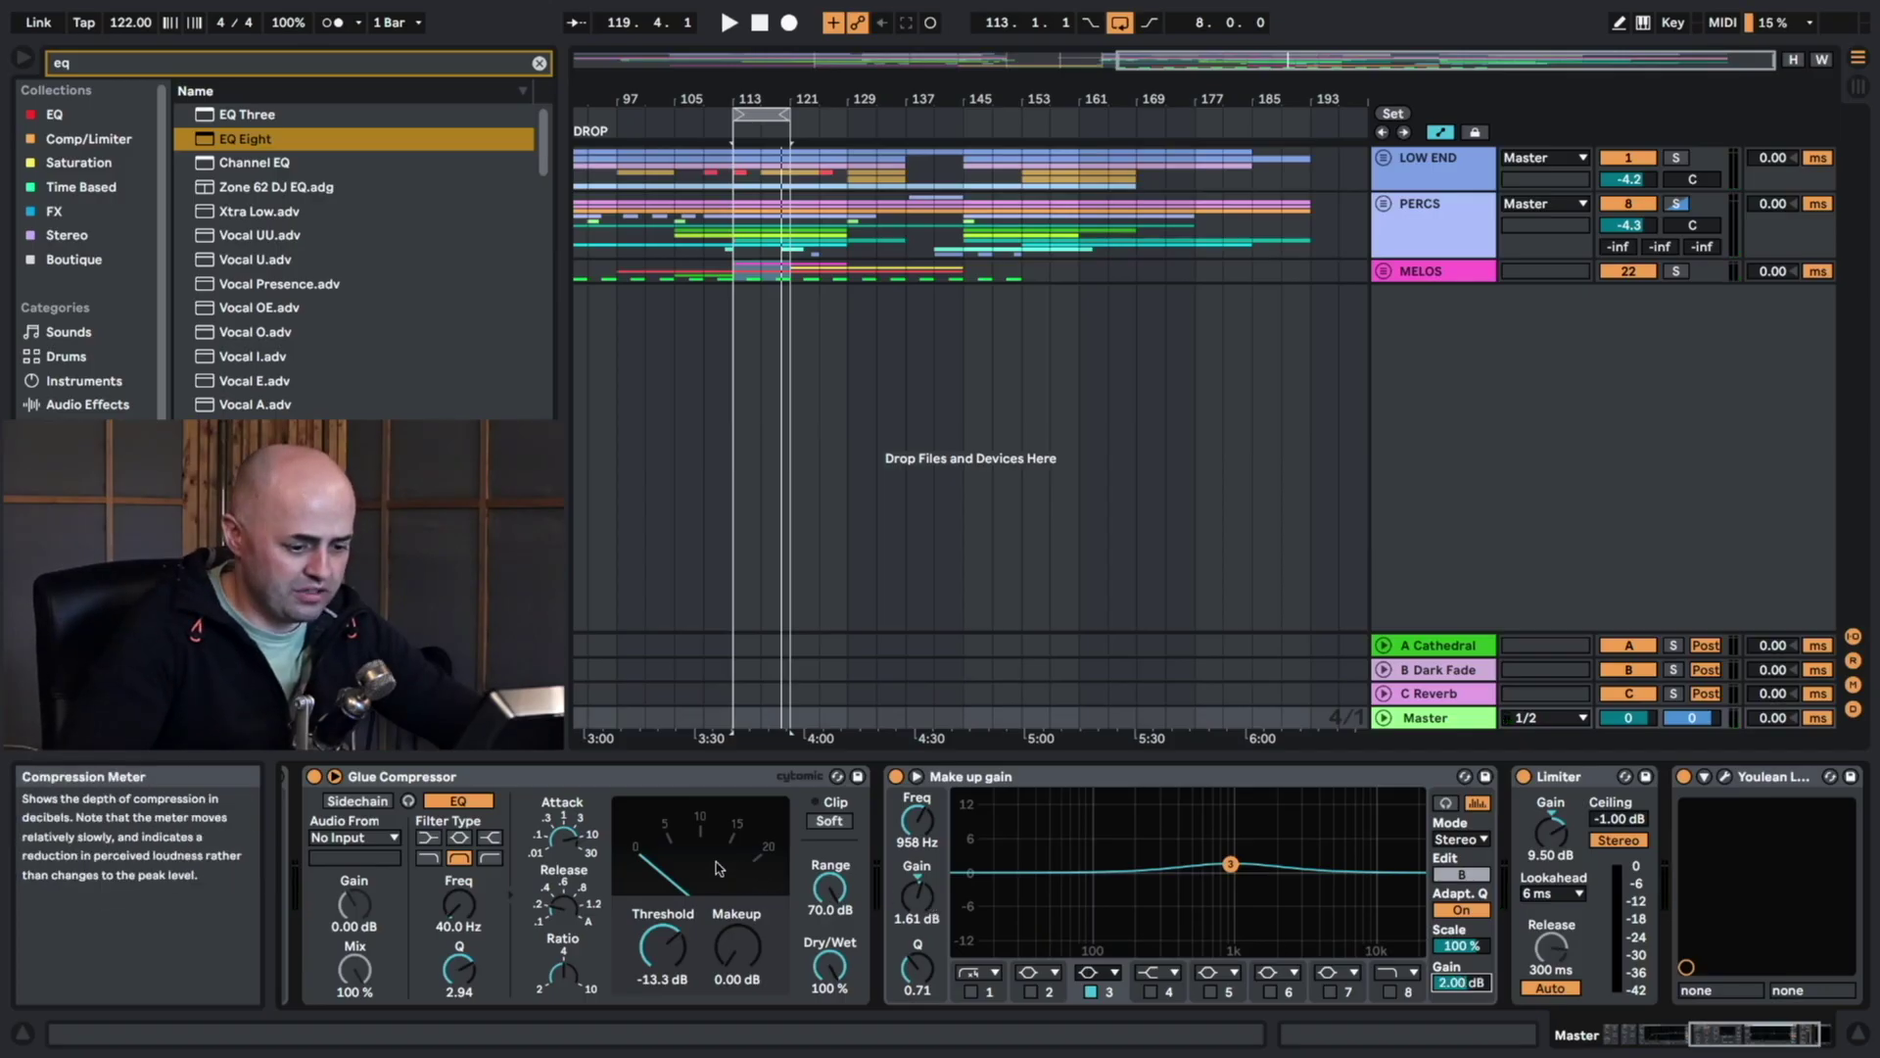
key("space")
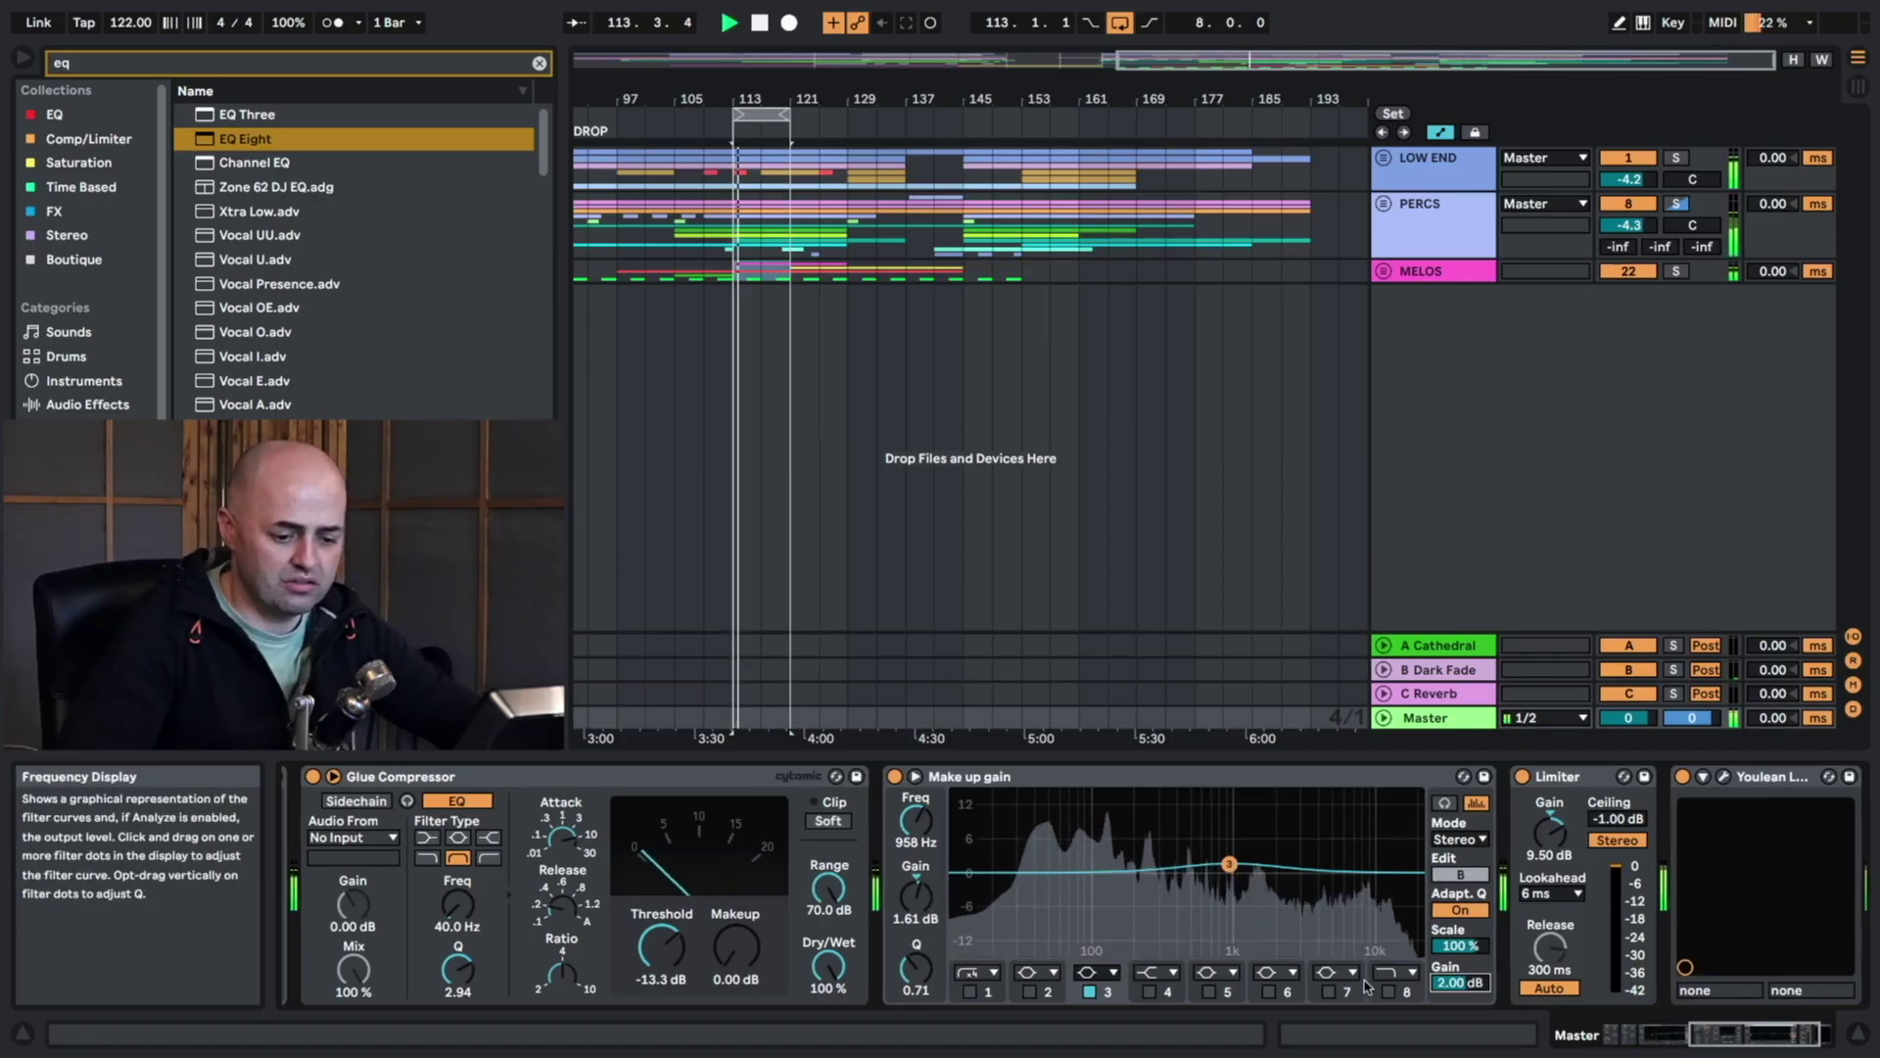
type("1")
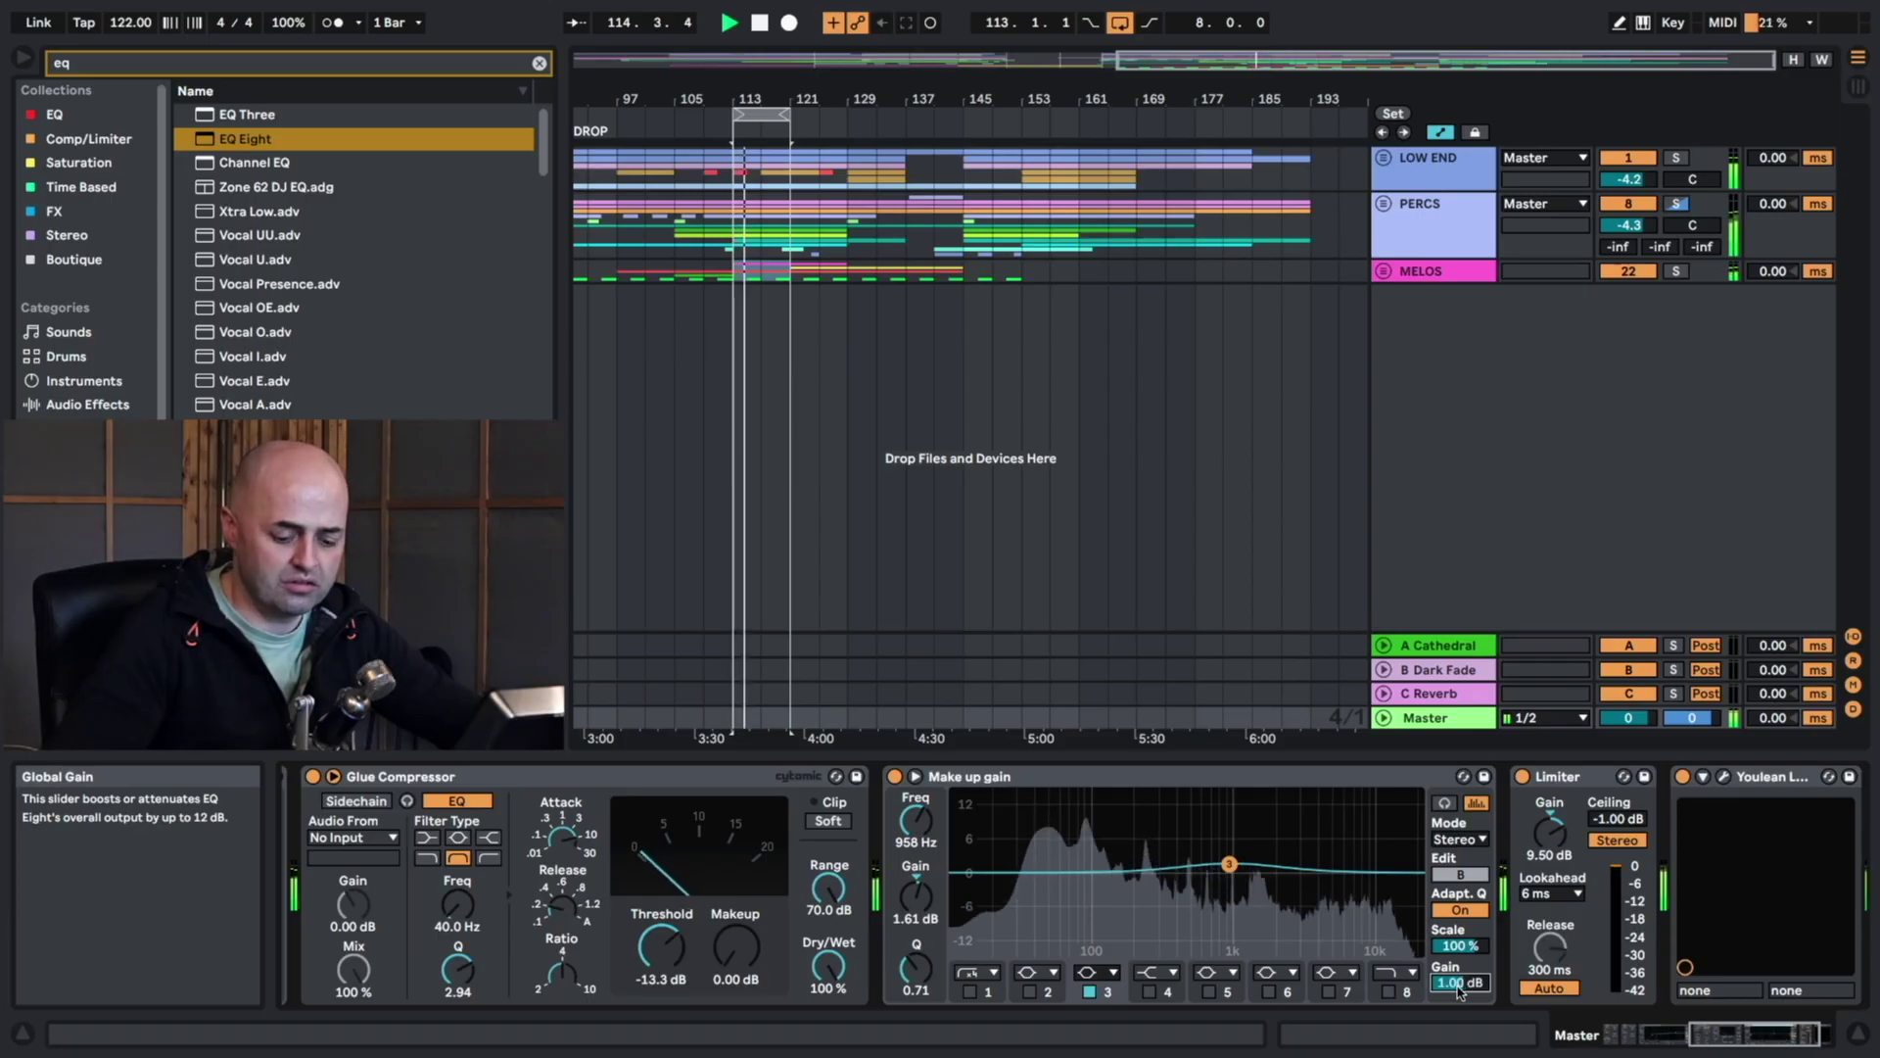
type(".5")
key("Return")
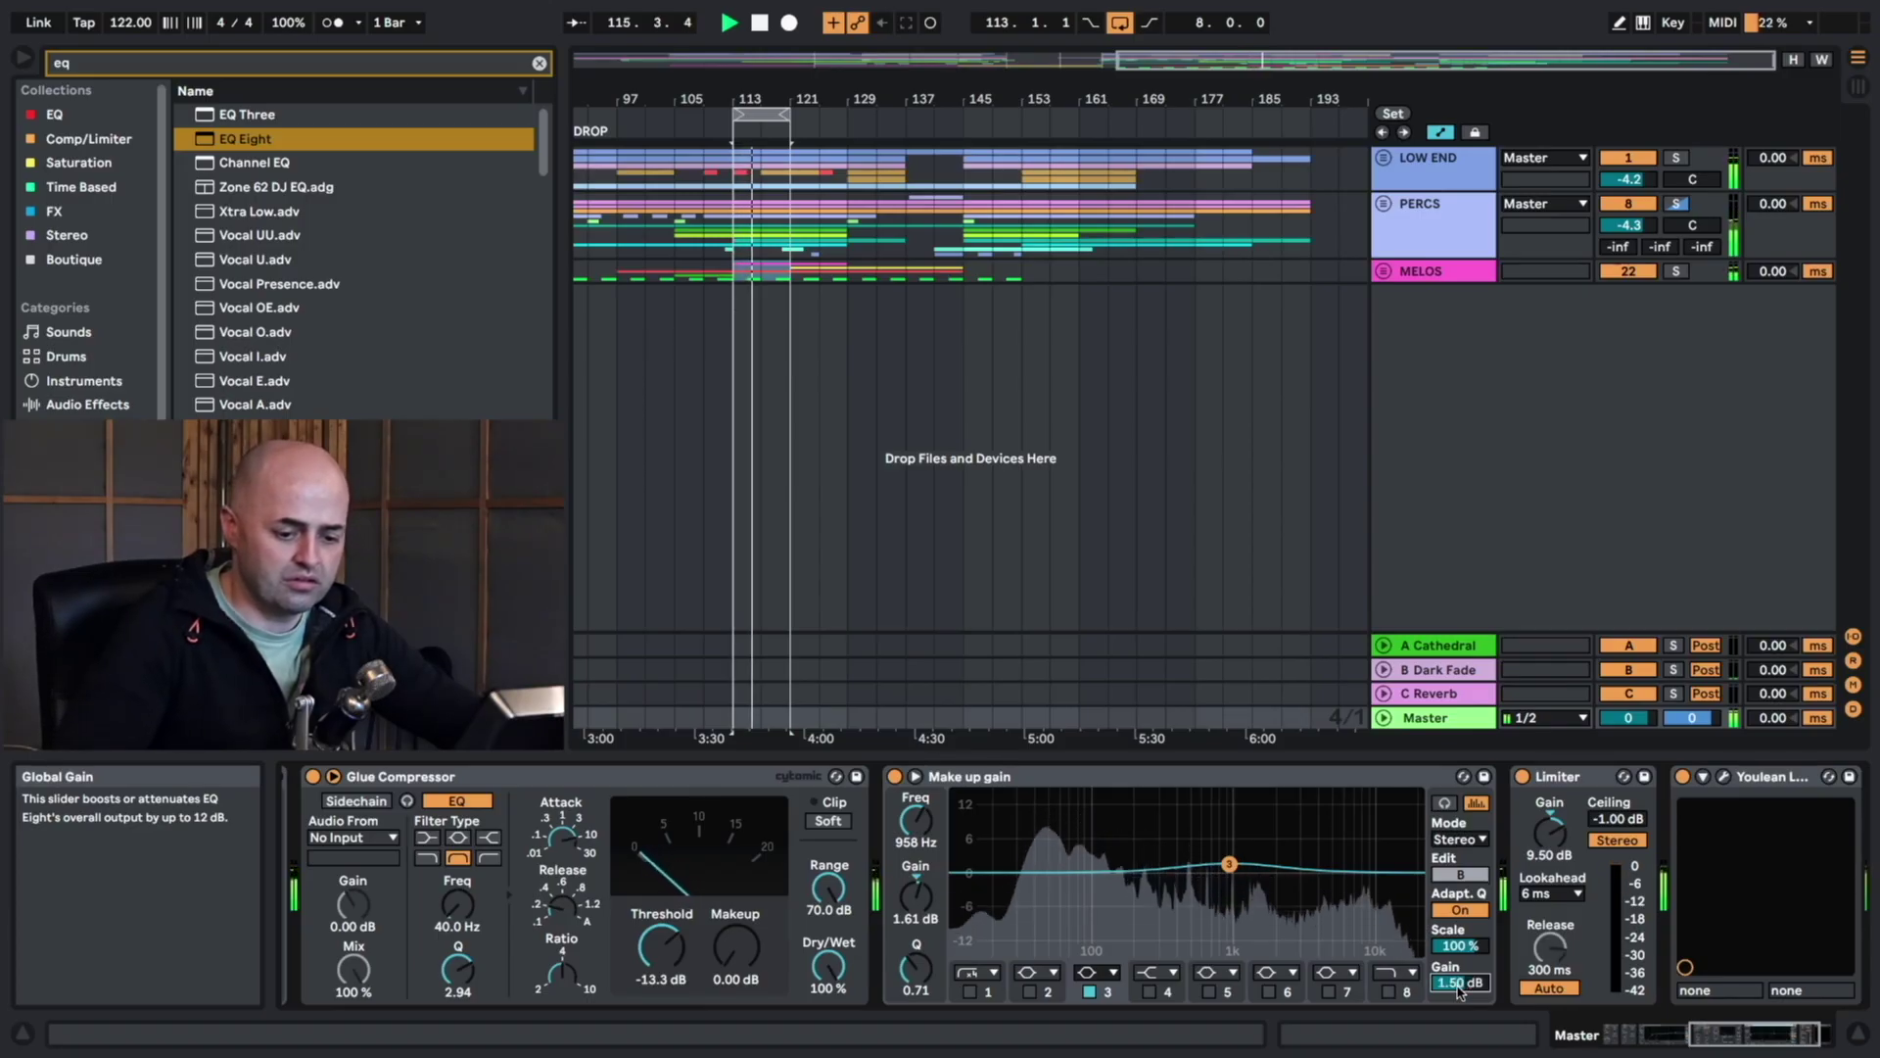
type("1.2")
key("Return")
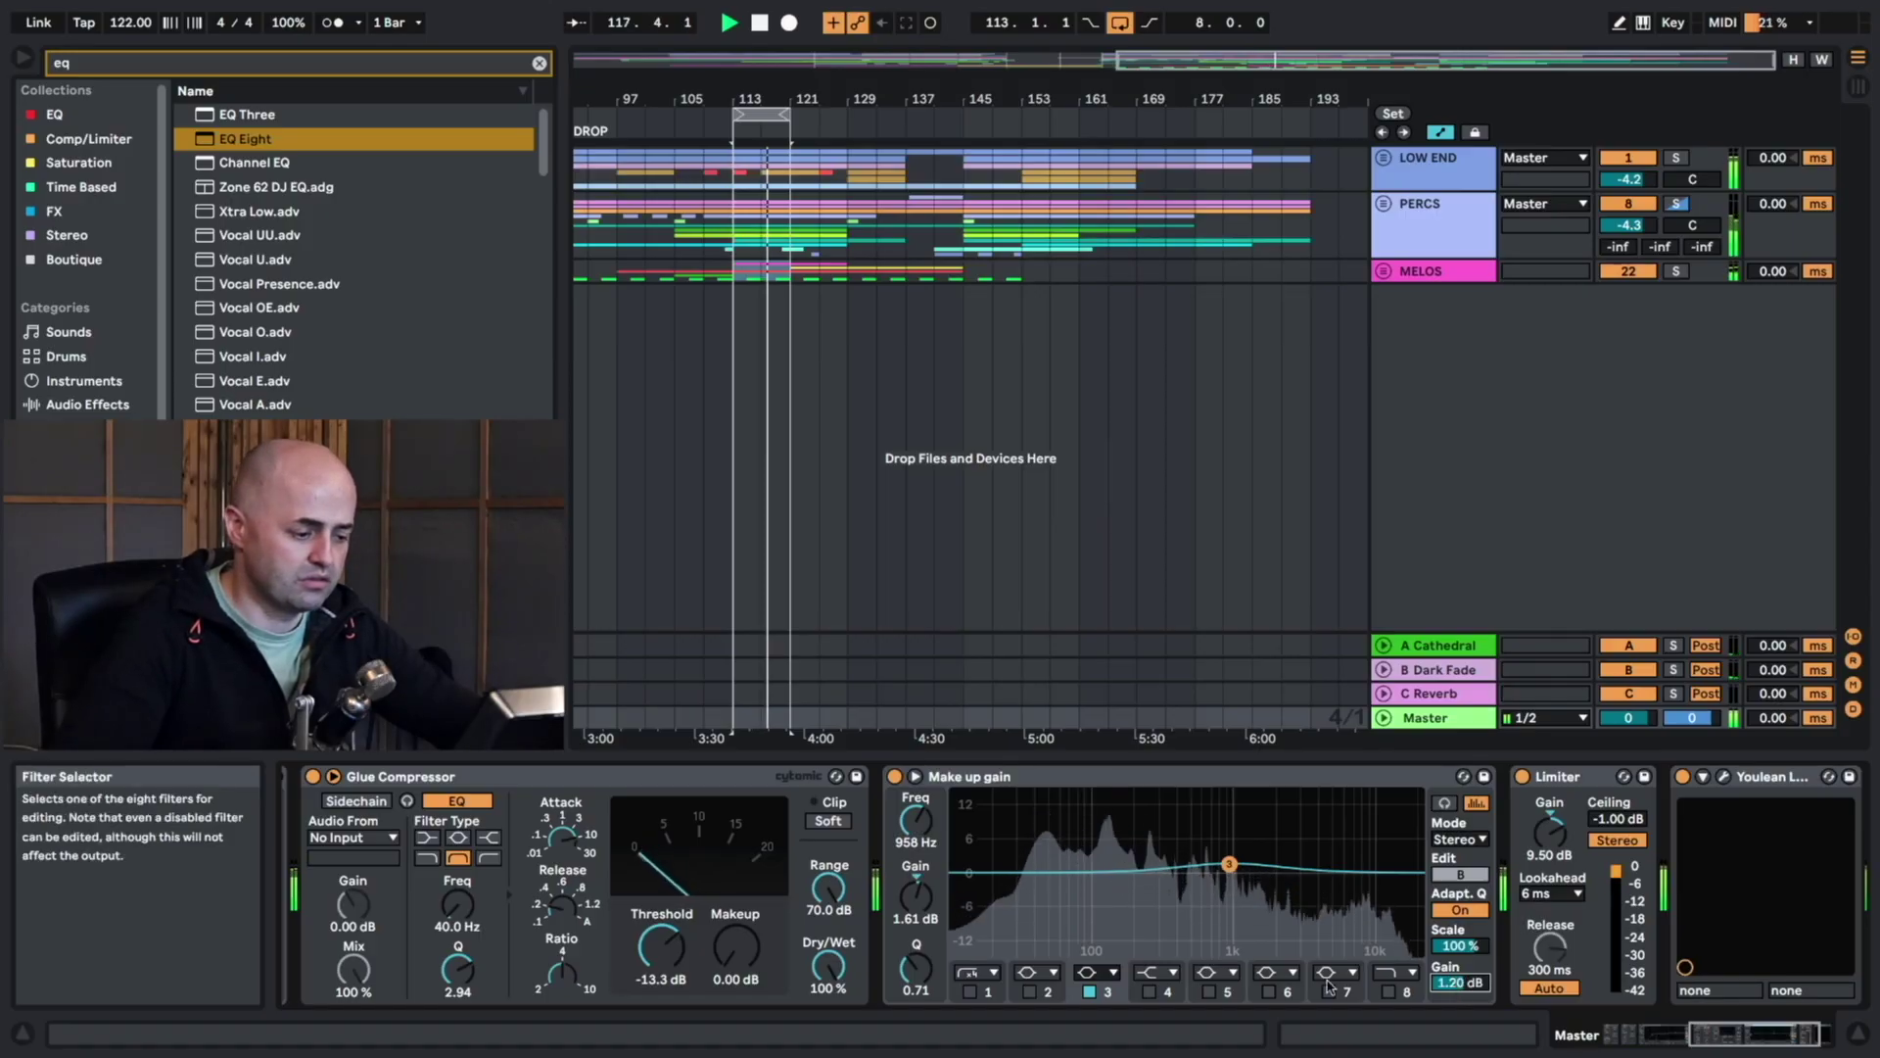
Map key 6 to the Make up gain EQ's on/off switch and compare the loop with the processing bypassed and active.
key("super+k")
left_click(895, 777)
key("6")
key("super+k")
key("6")
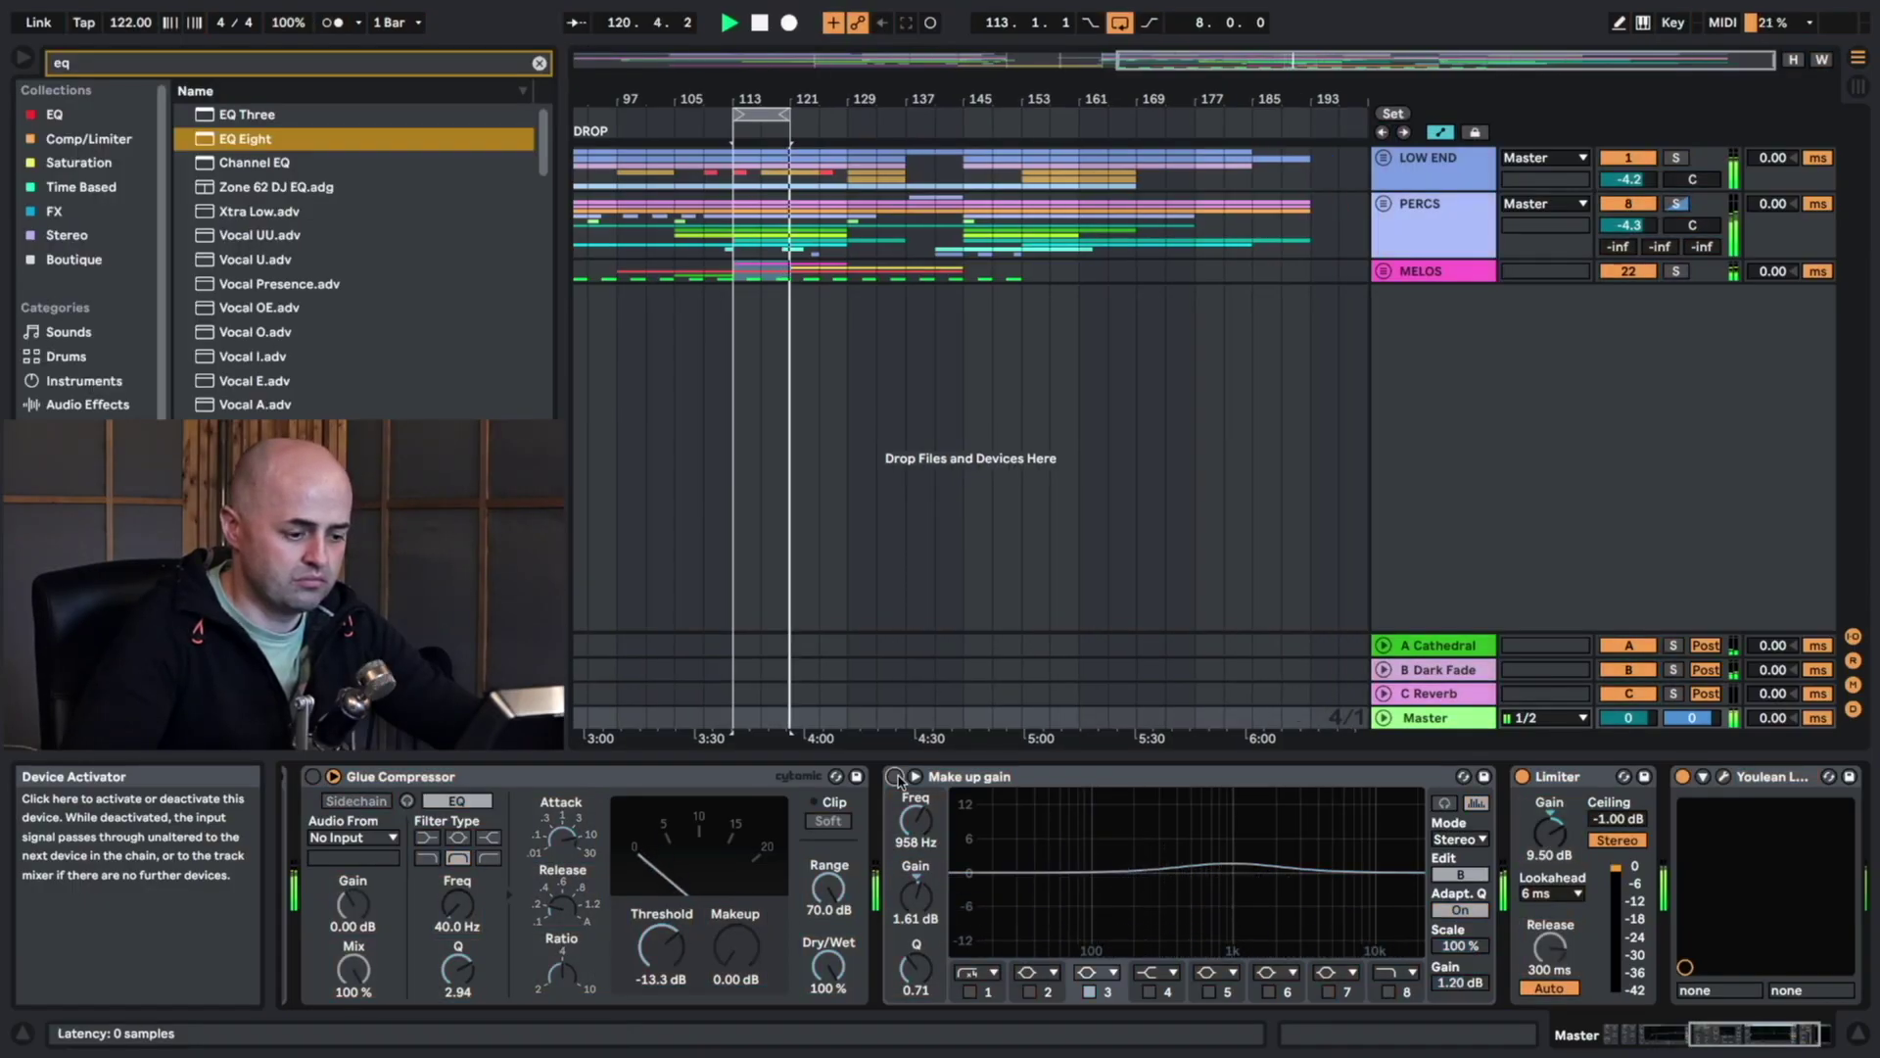
key("6")
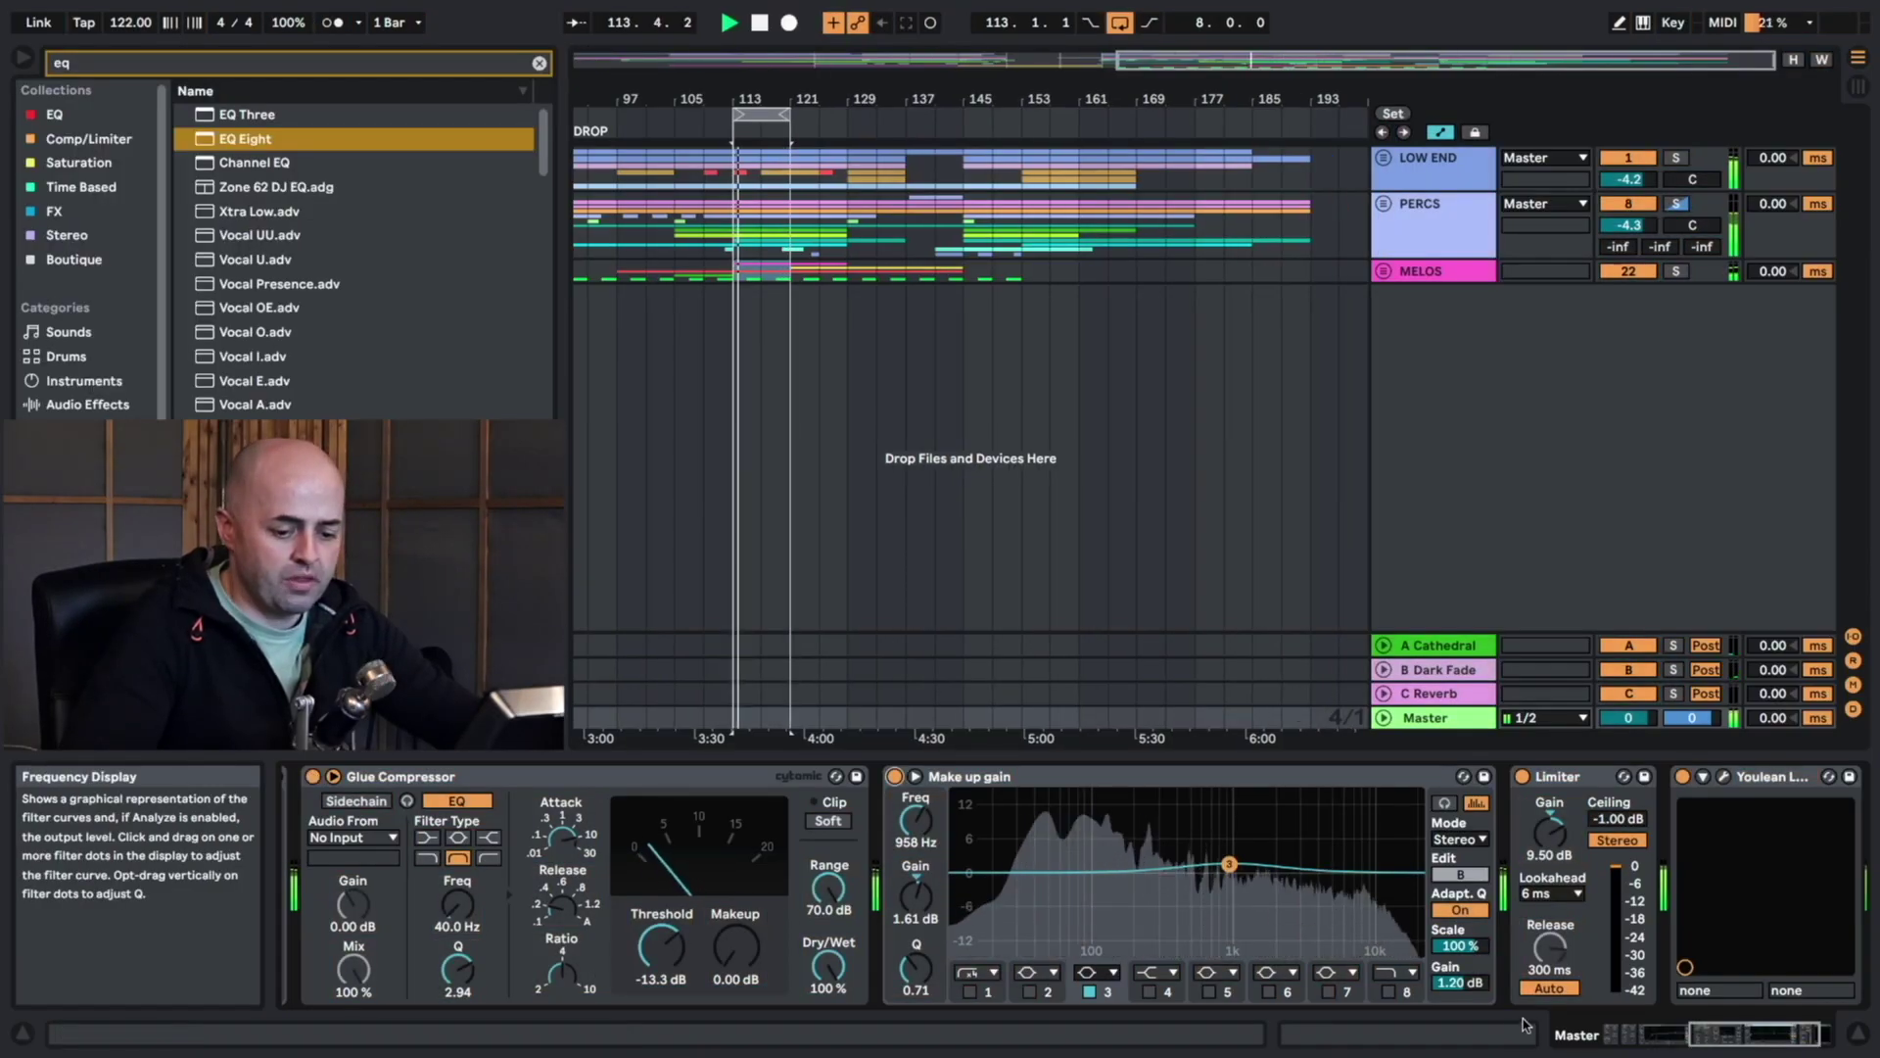
Stop playback and add a second Limiter between the existing Limiter and the Youlean meter.
left_click_drag(1737, 1035, 1750, 1035)
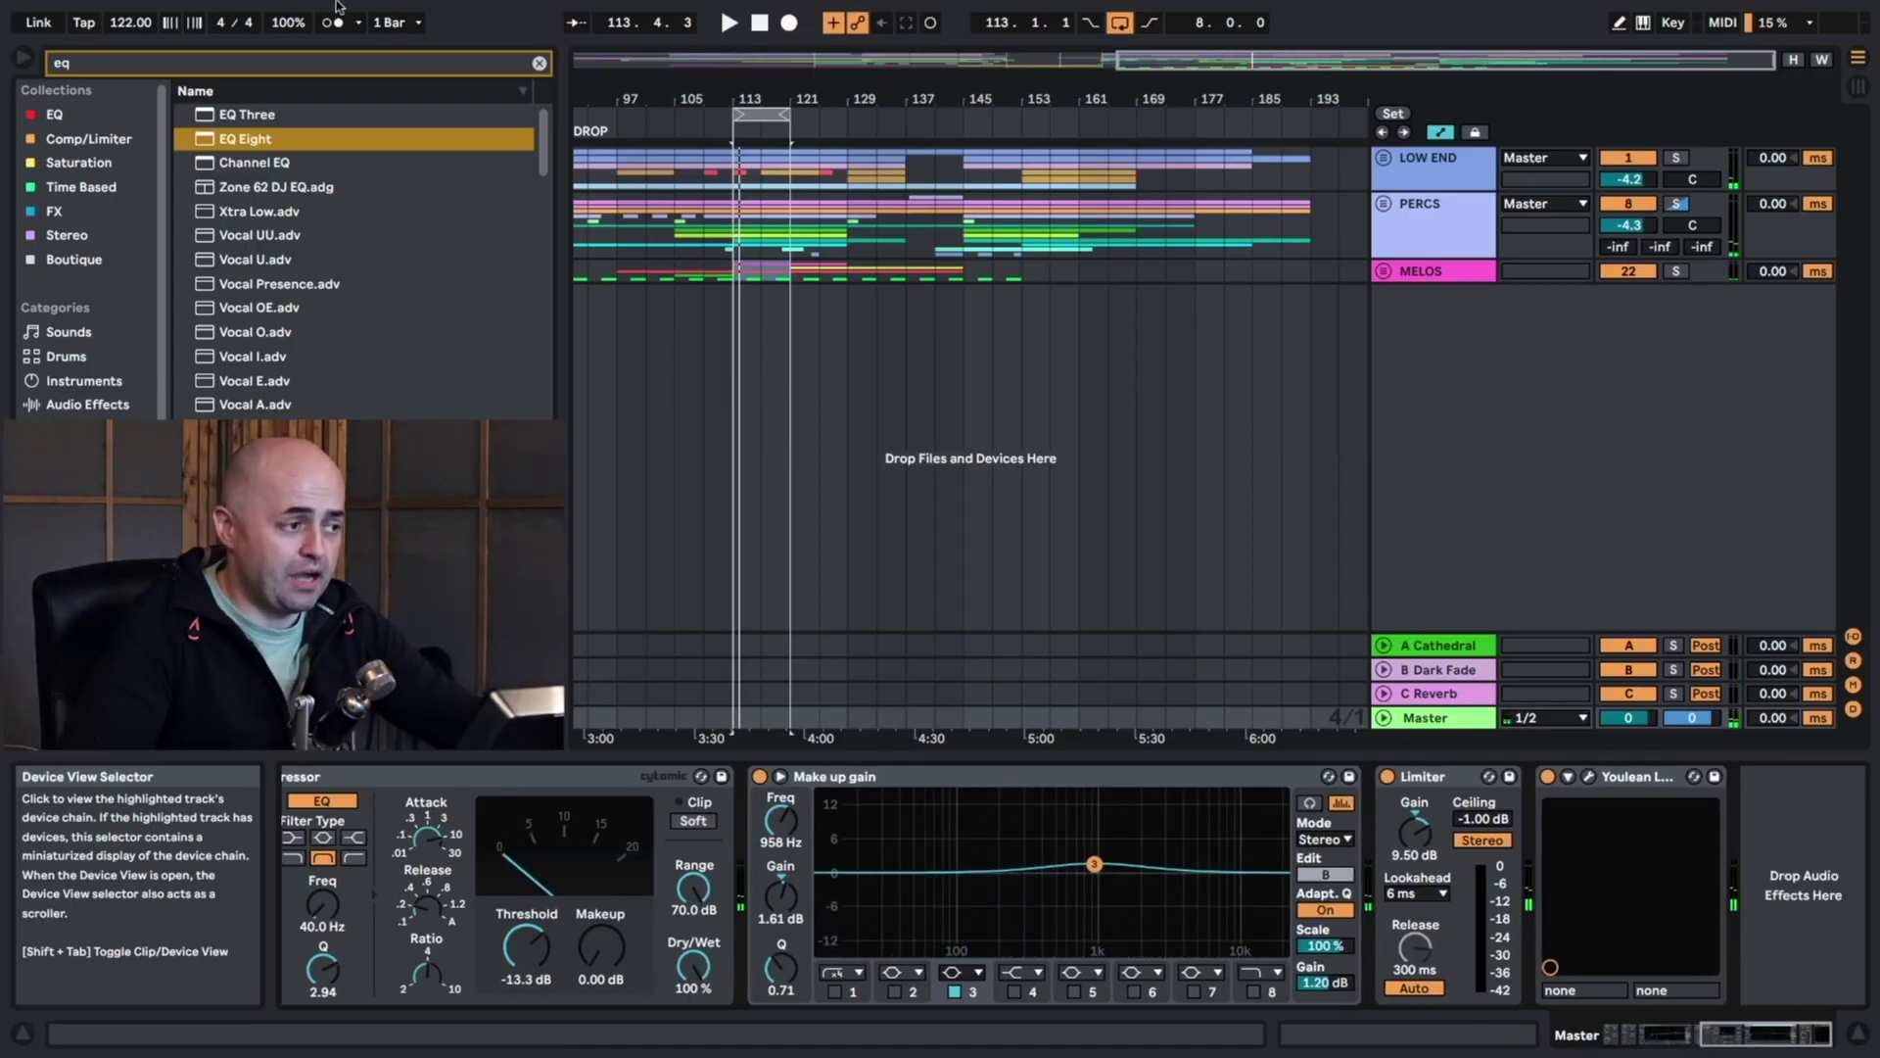
type("limi")
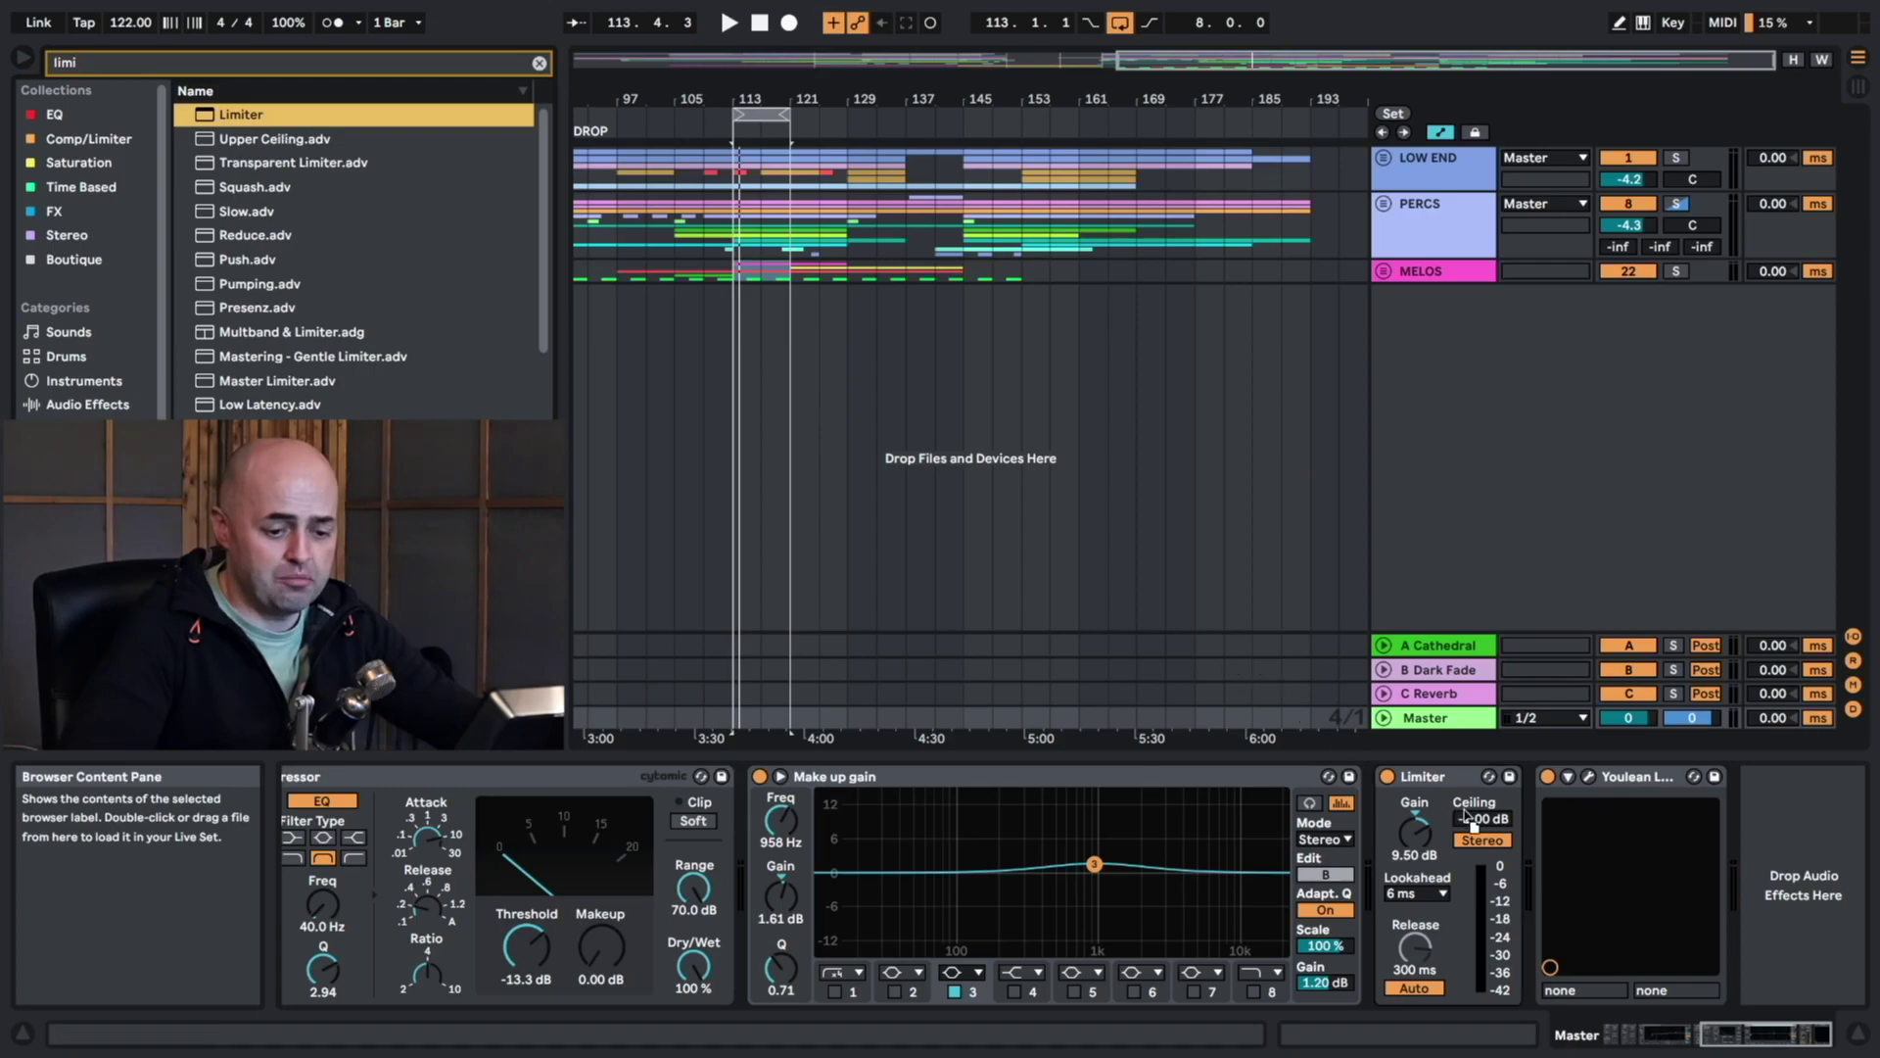
left_click_drag(1527, 830, 1536, 835)
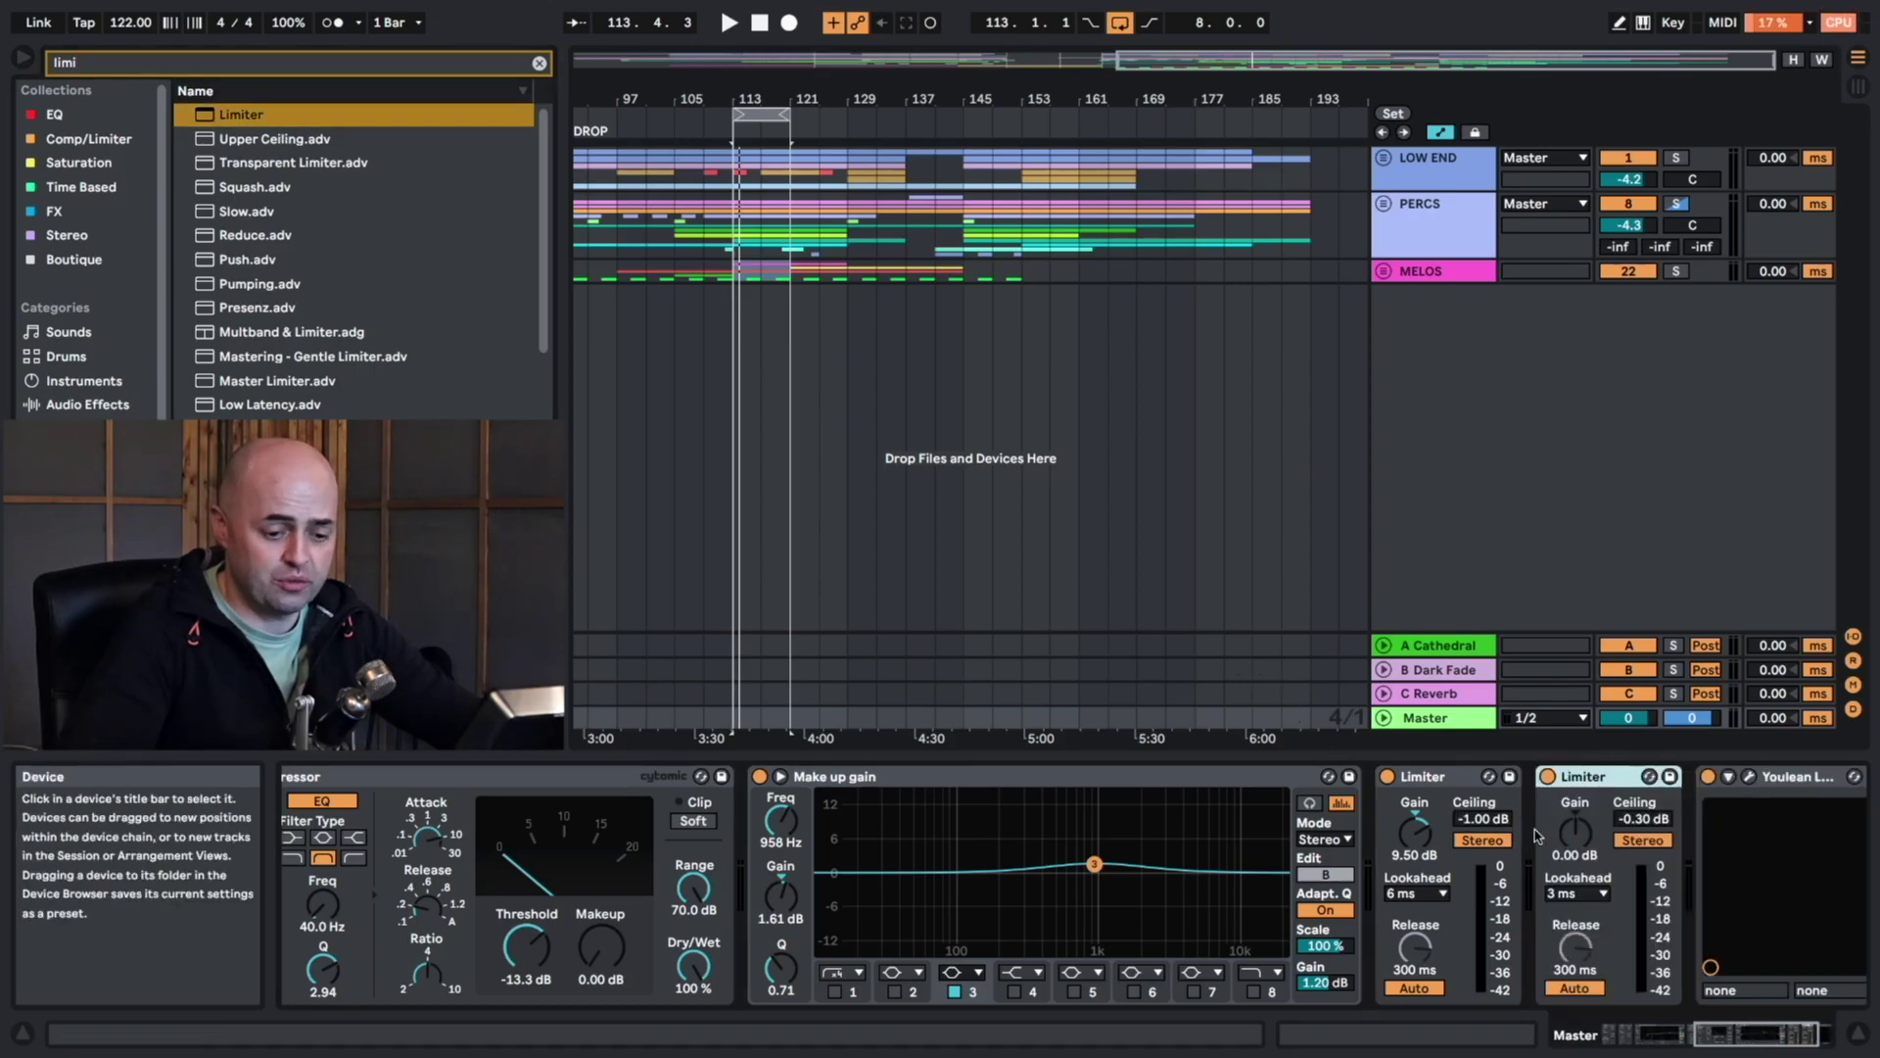
left_click_drag(1787, 1035, 1748, 1038)
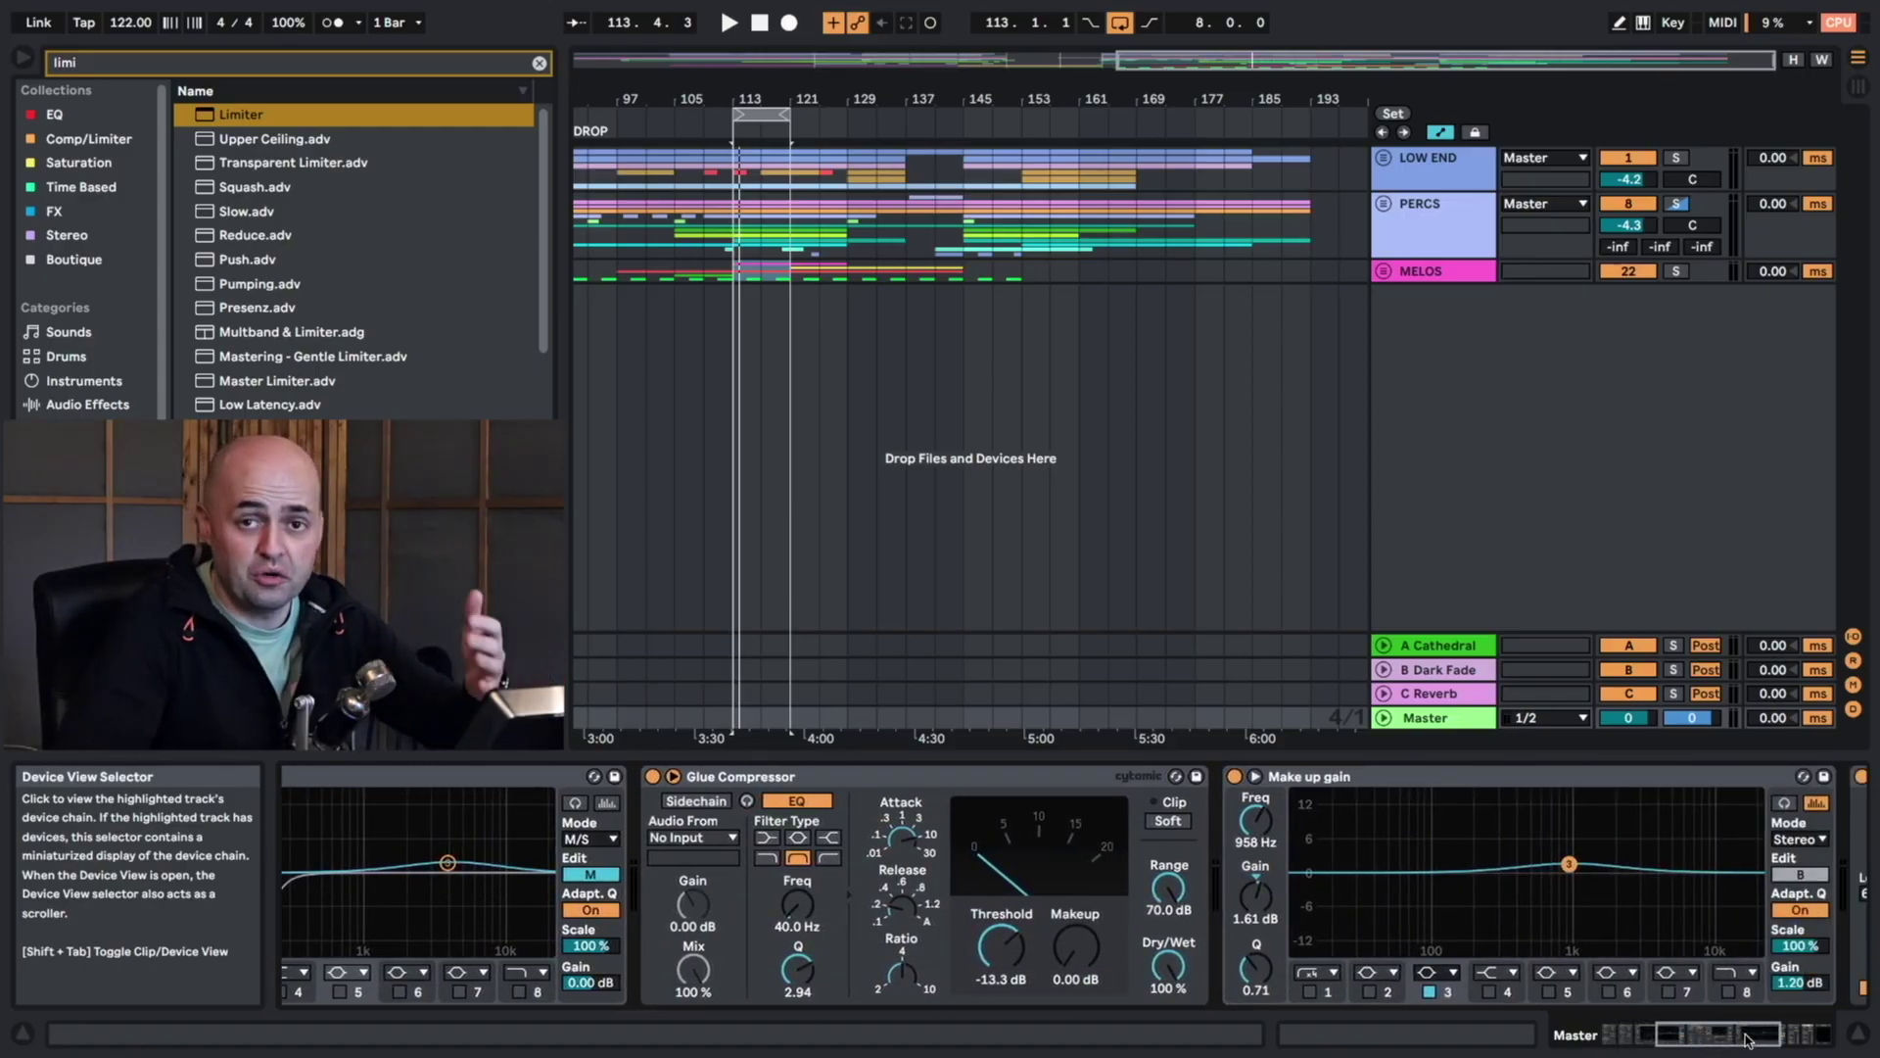
left_click_drag(1748, 1038, 1782, 1040)
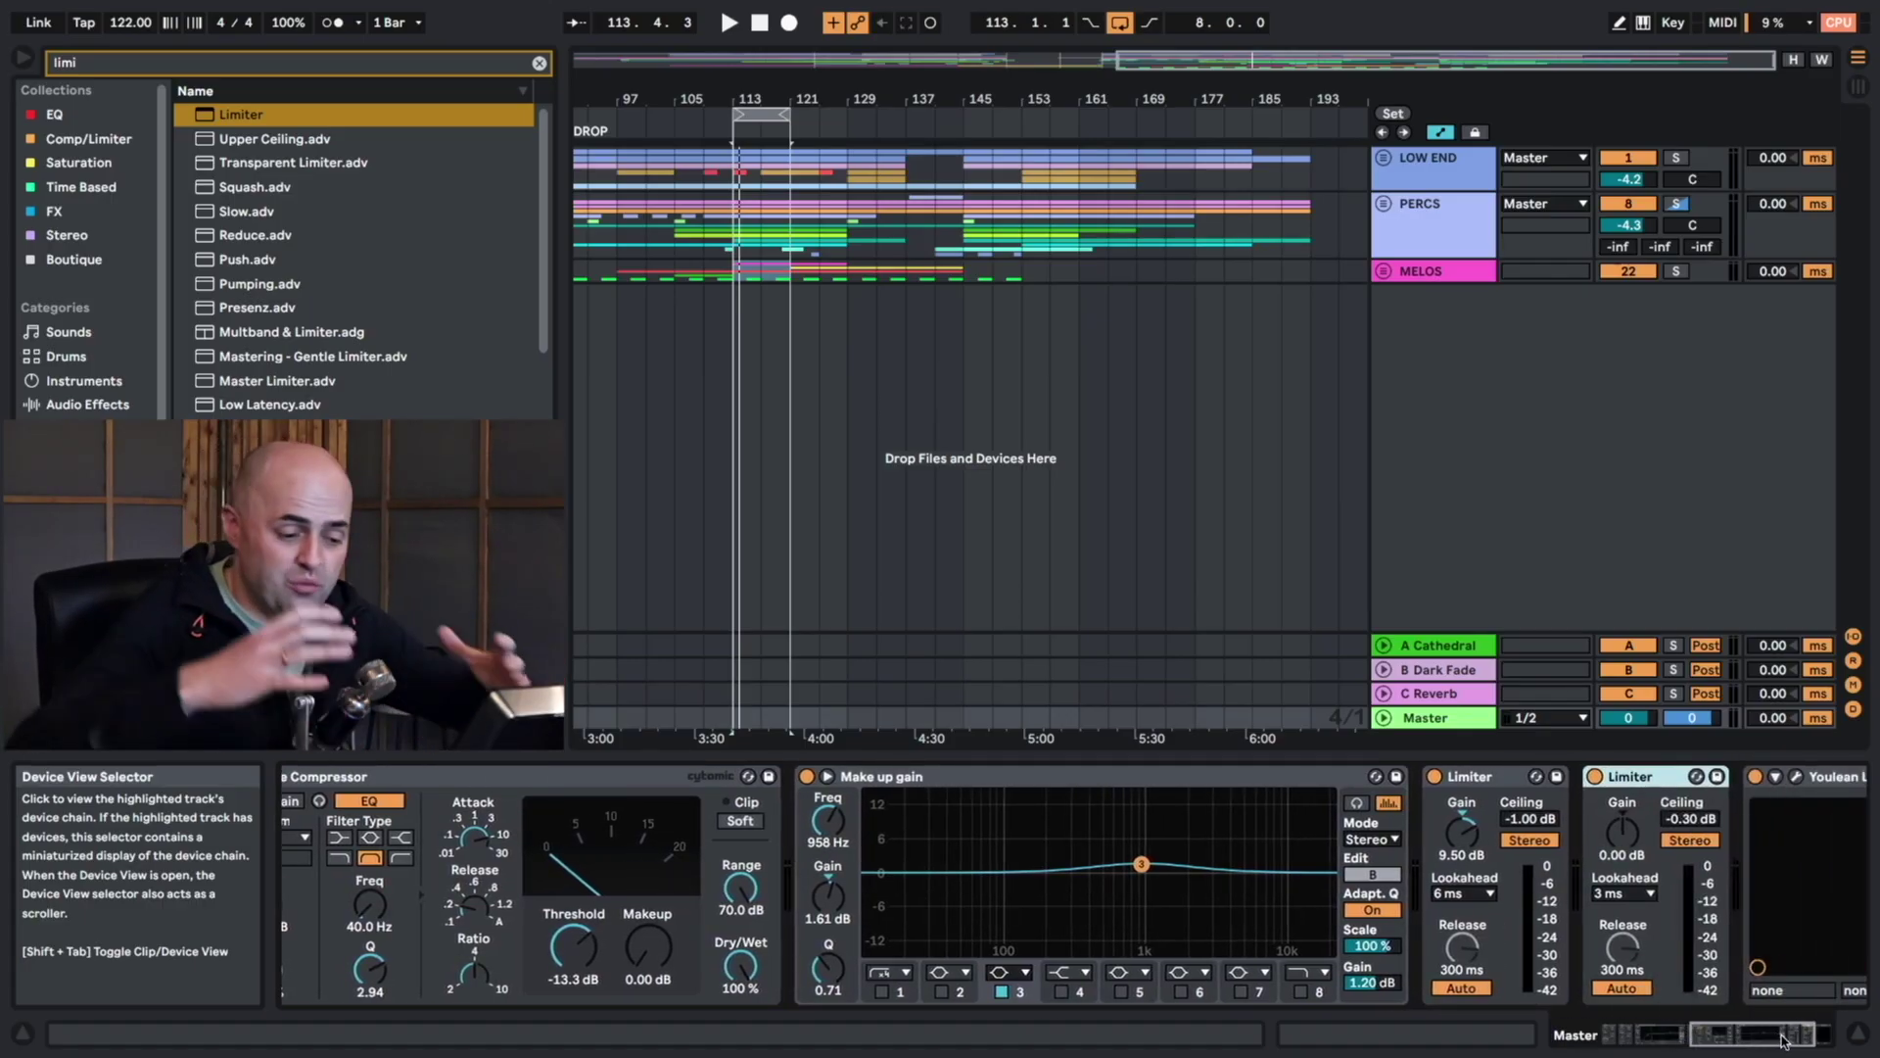
left_click_drag(1089, 831, 1183, 899)
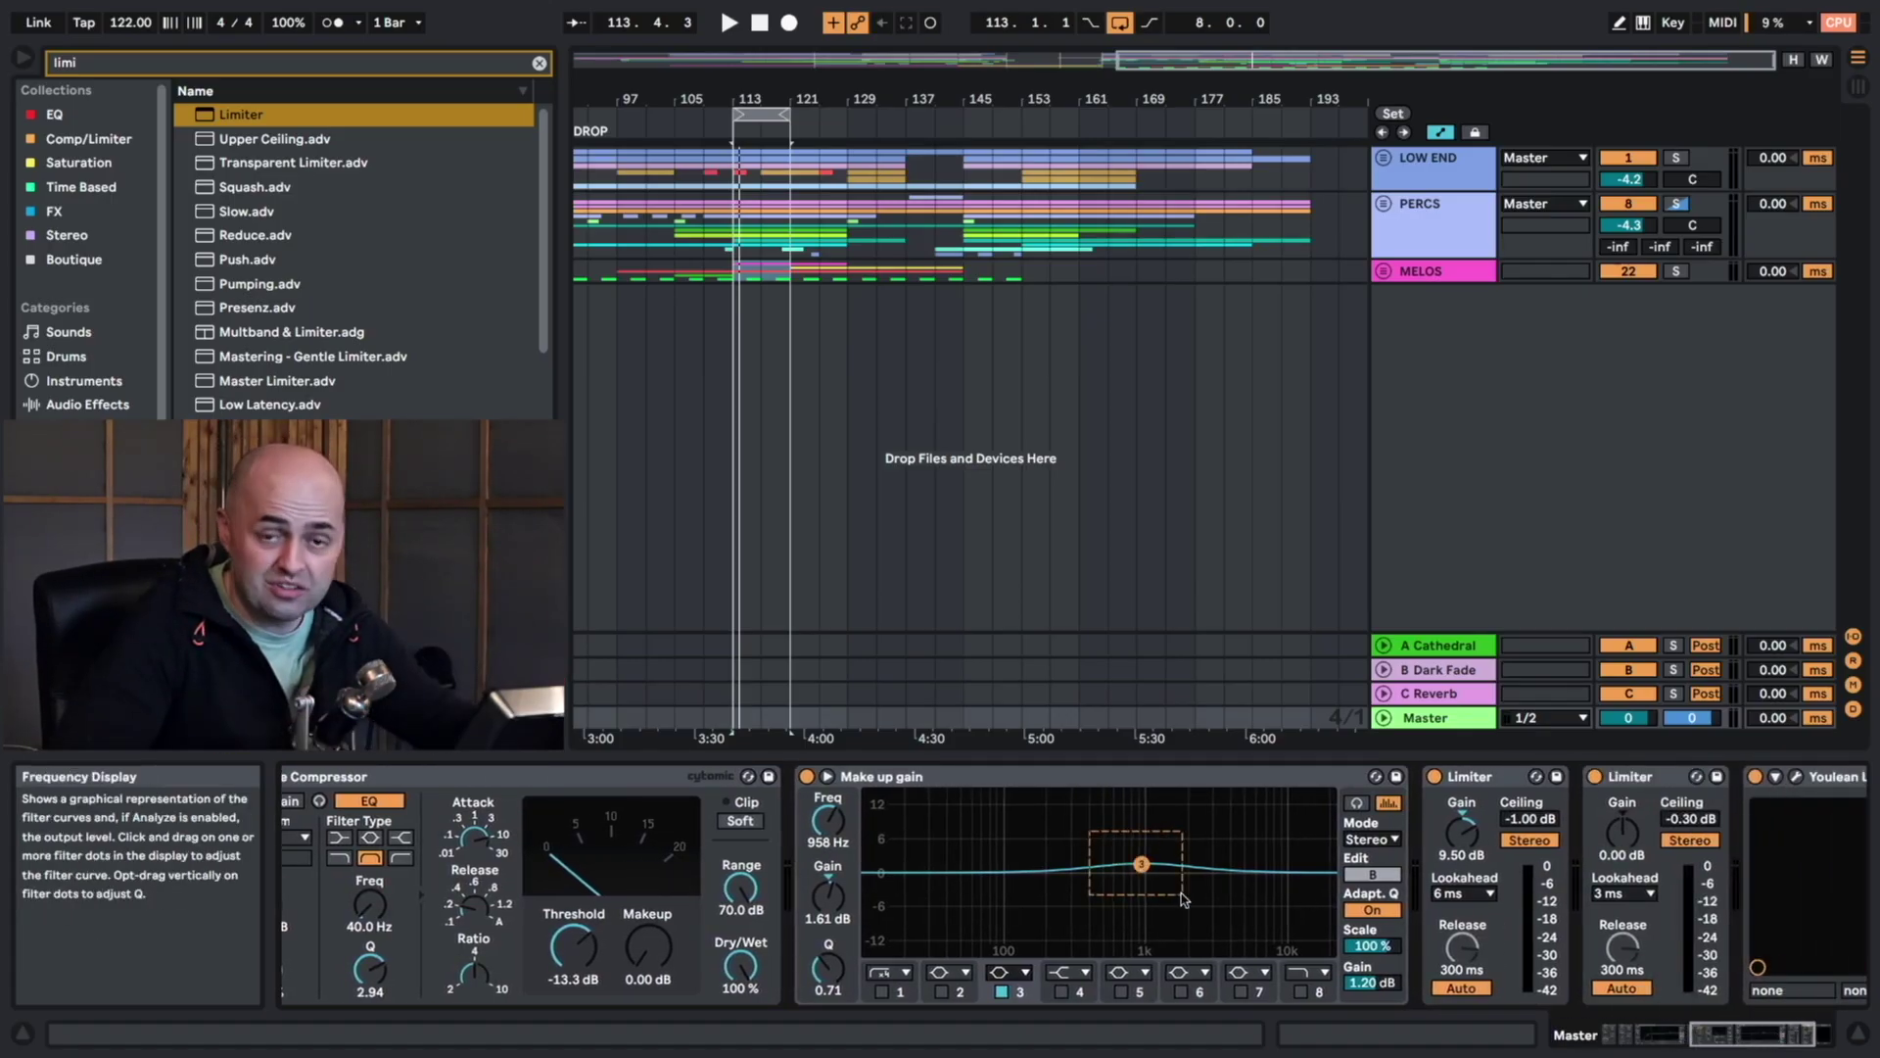
Set the second Limiter's lookahead to 1.5 ms and ceiling to -1.00 dB, and the first Limiter's ceiling to 0.00 dB.
left_click_drag(1710, 1038, 1736, 1038)
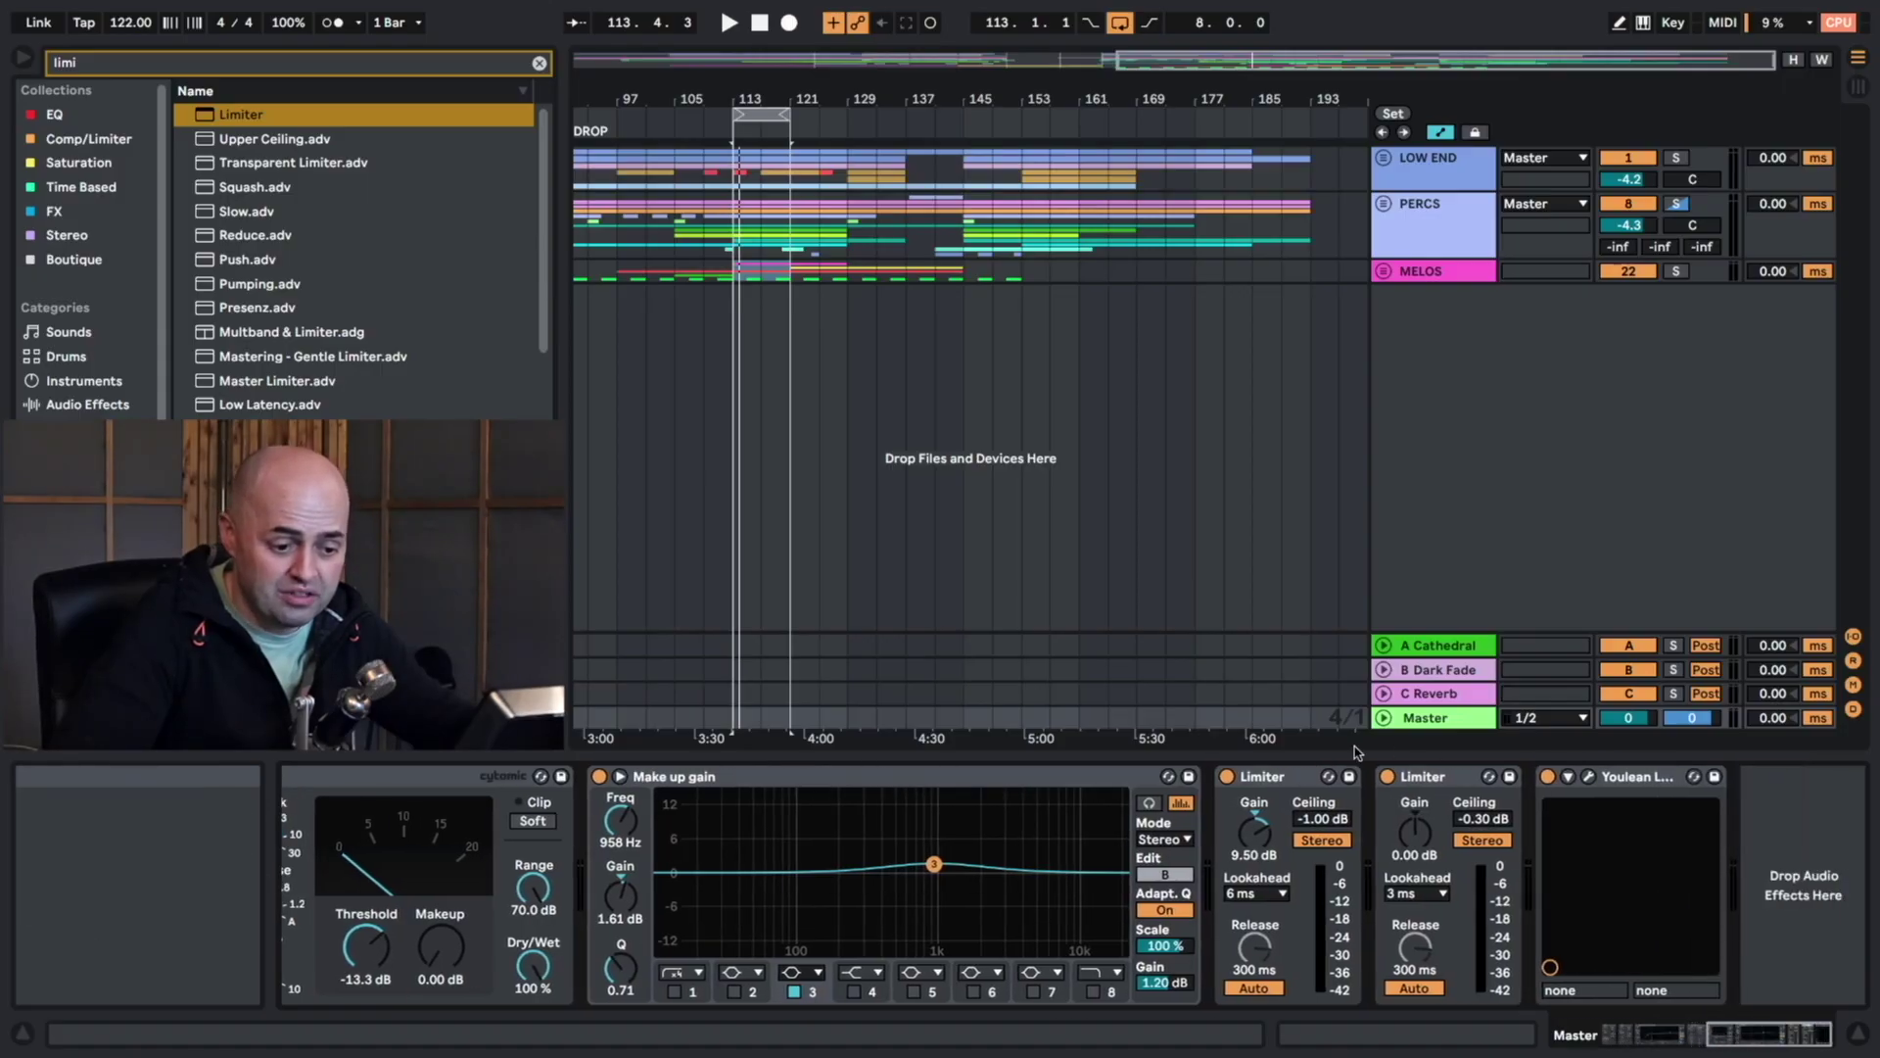
left_click(1415, 893)
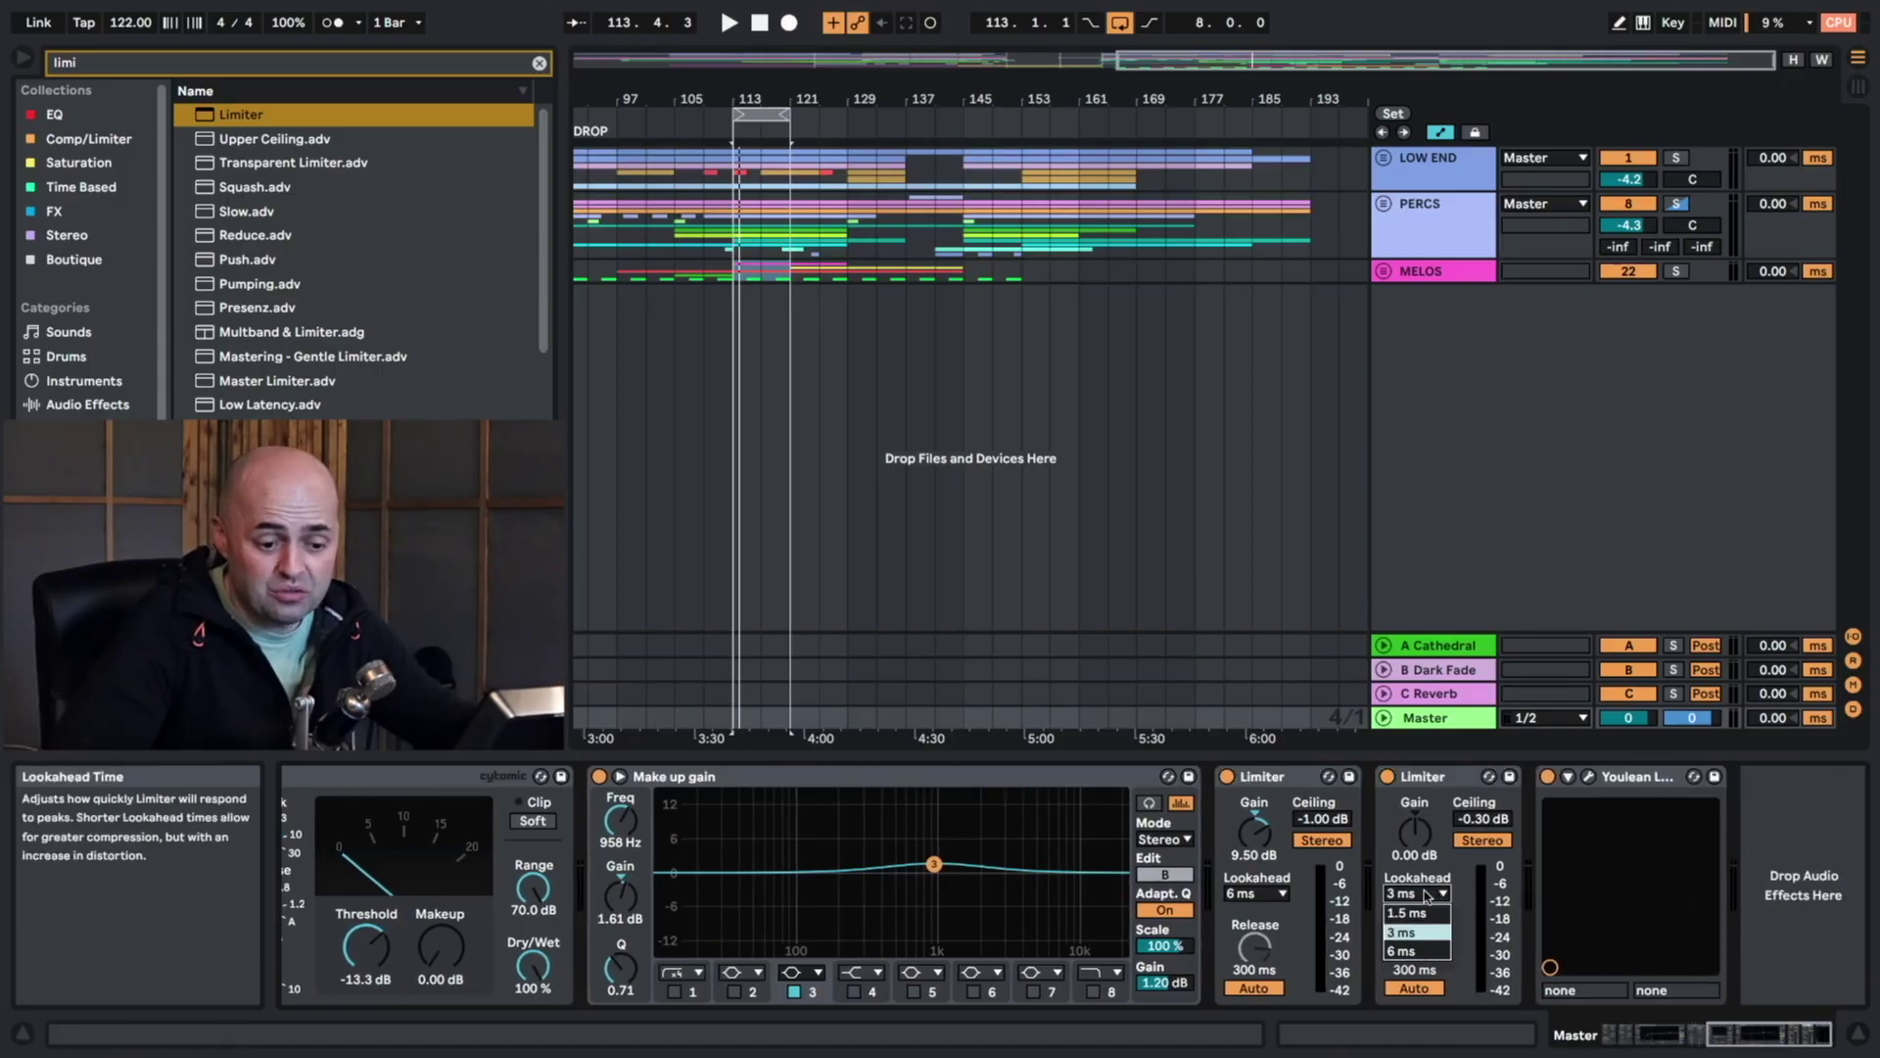
left_click(1415, 911)
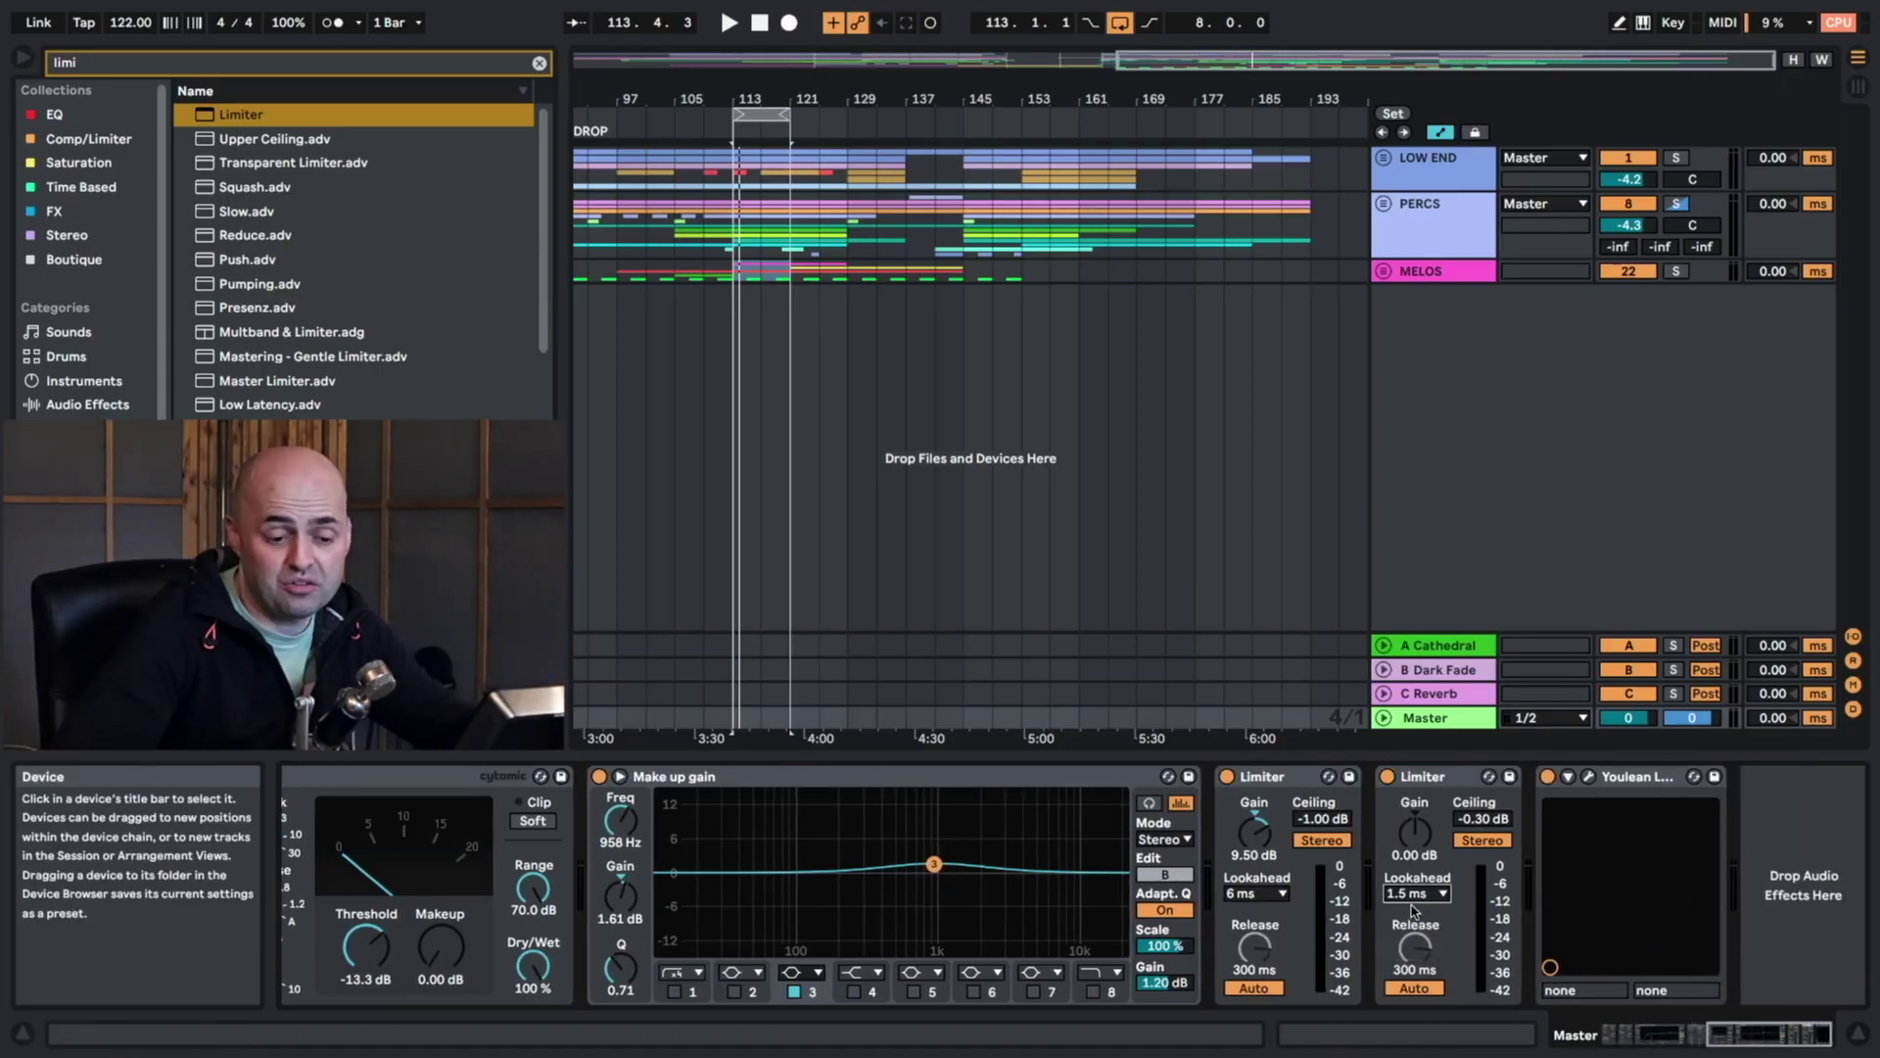
left_click_drag(1322, 820, 1322, 795)
left_click(1479, 822)
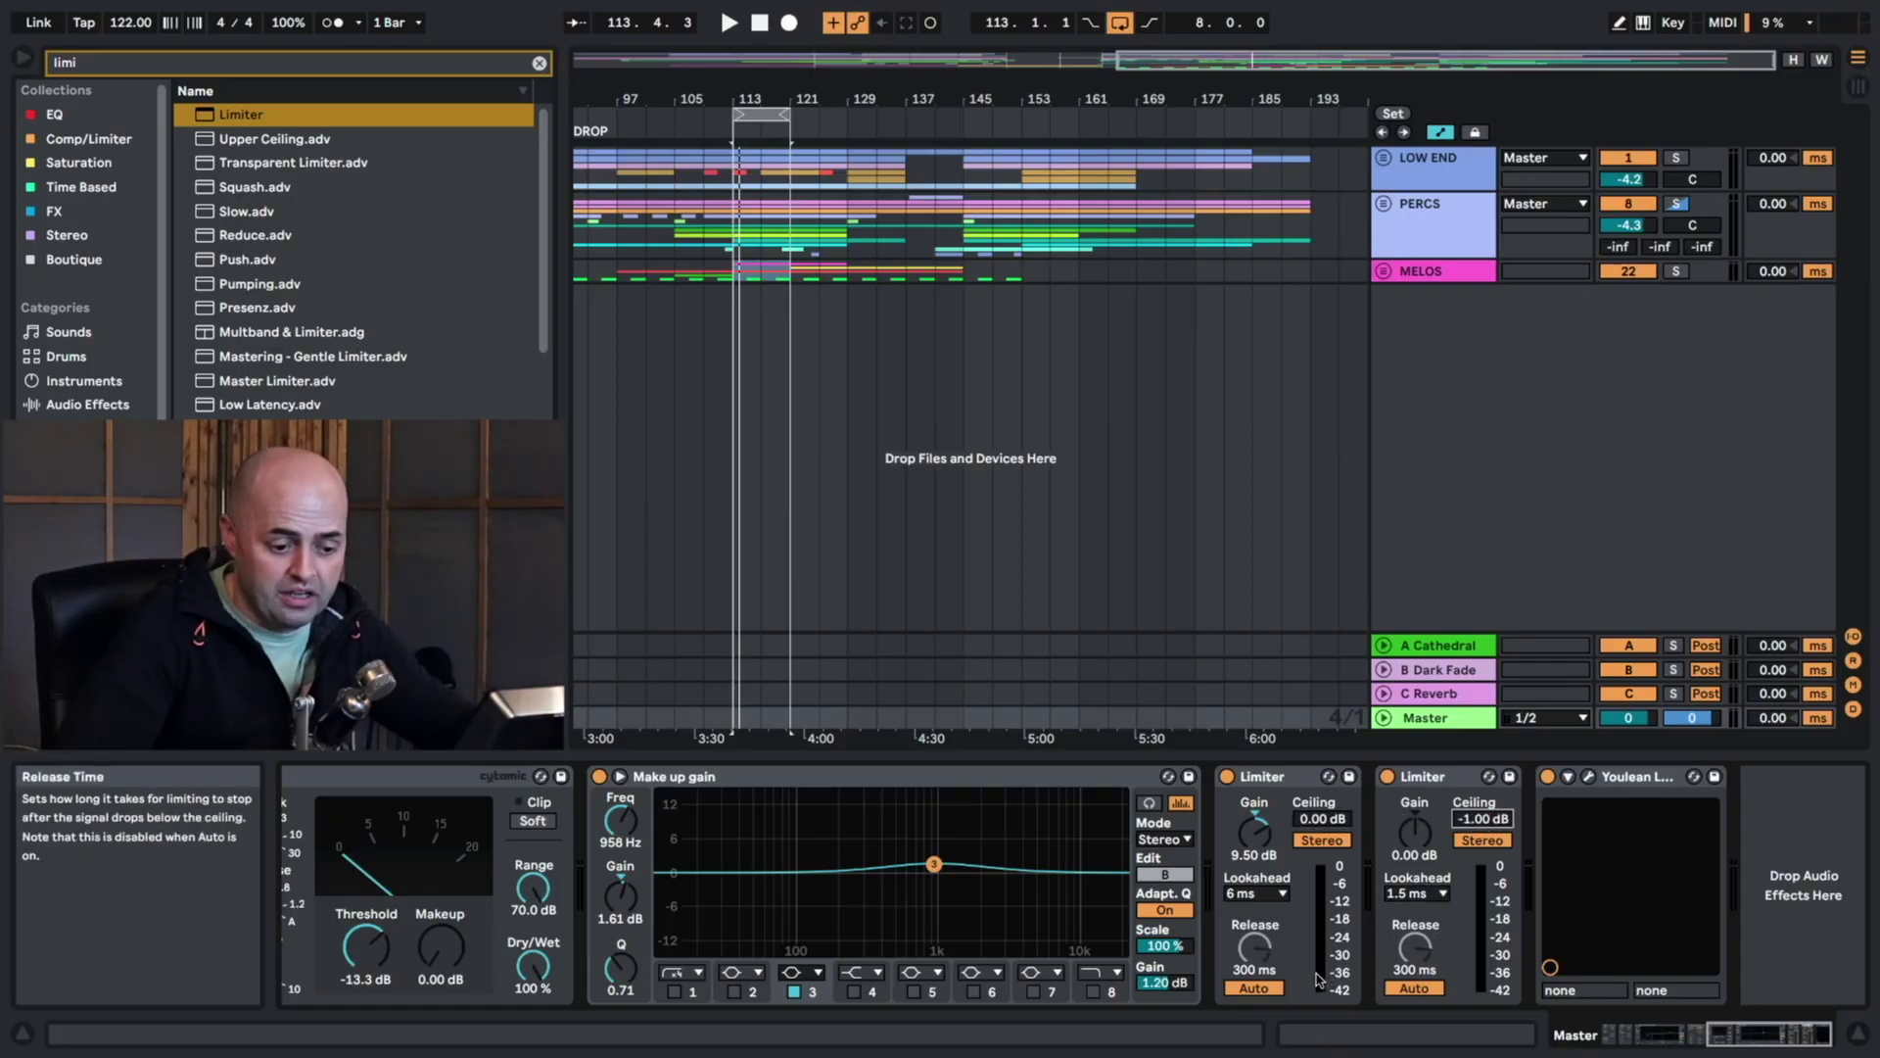
Set the second Limiter's gain to 2.50 dB while playing the loop, trying 3.50 dB for comparison.
left_click(1415, 835)
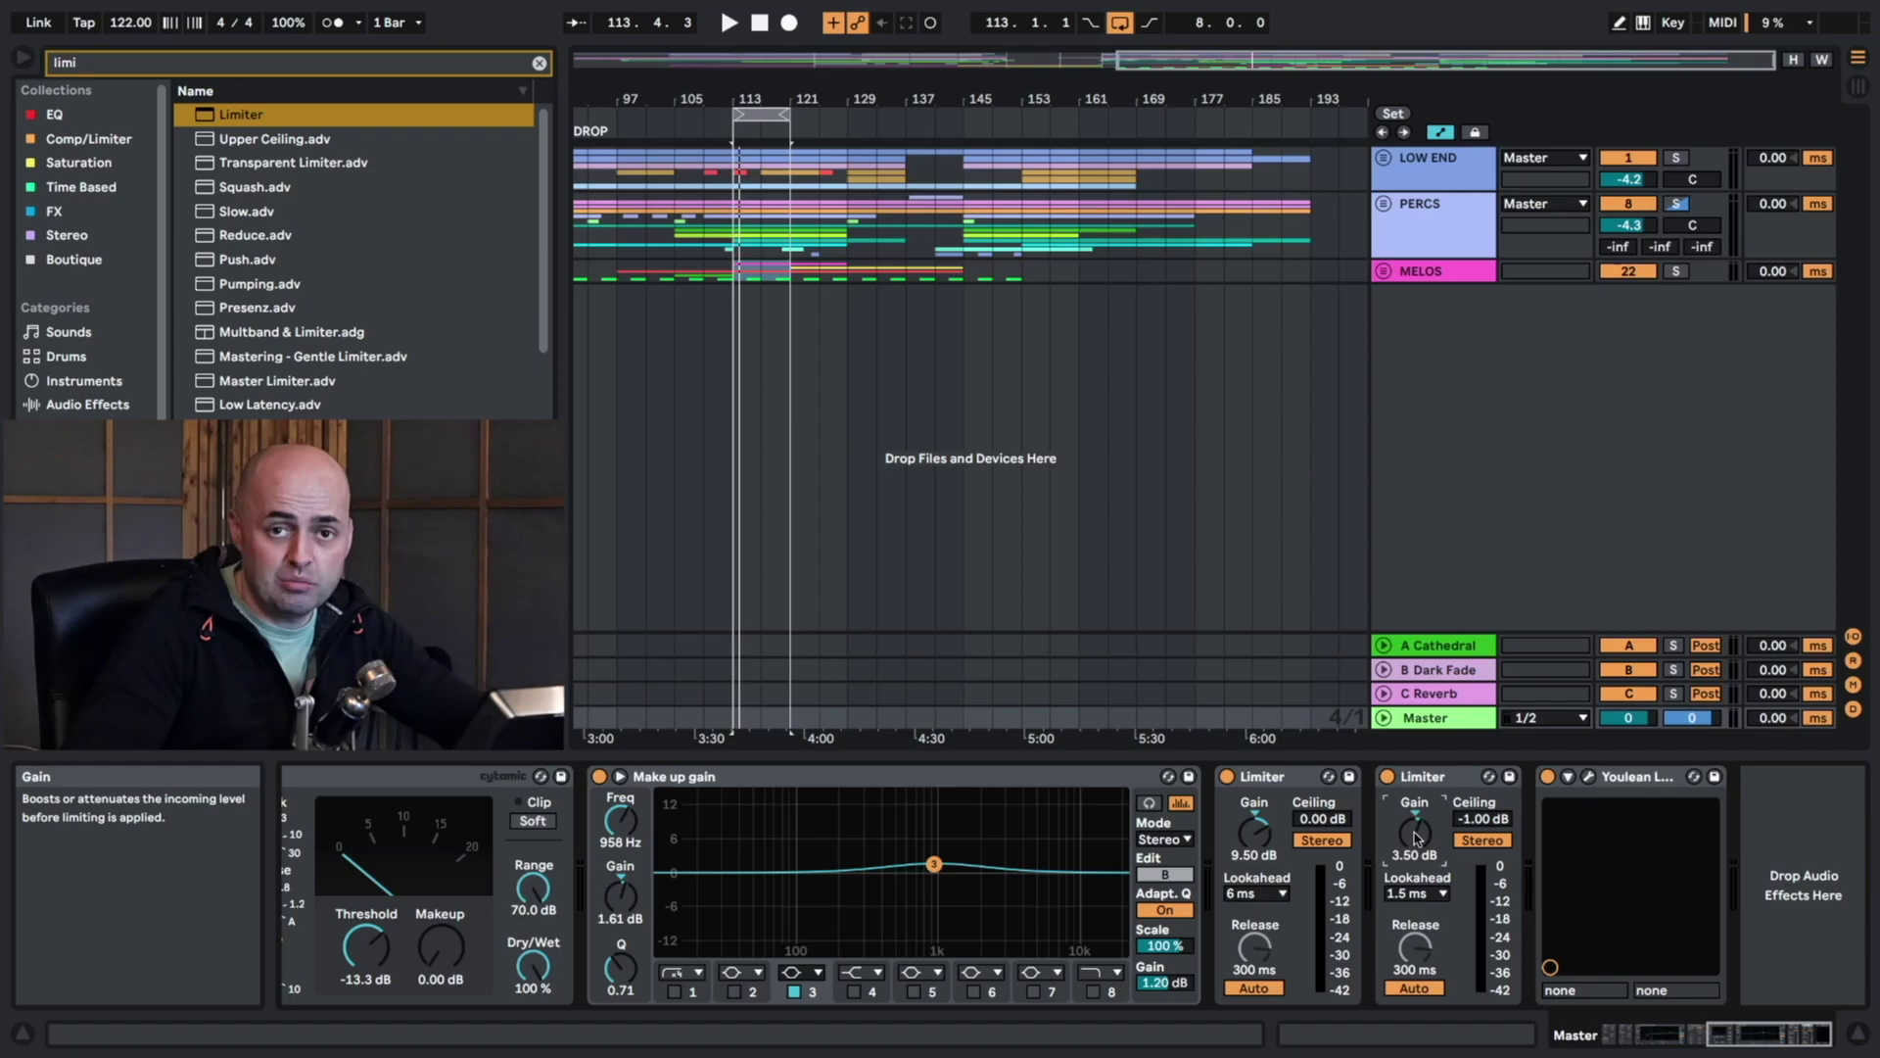
key("space")
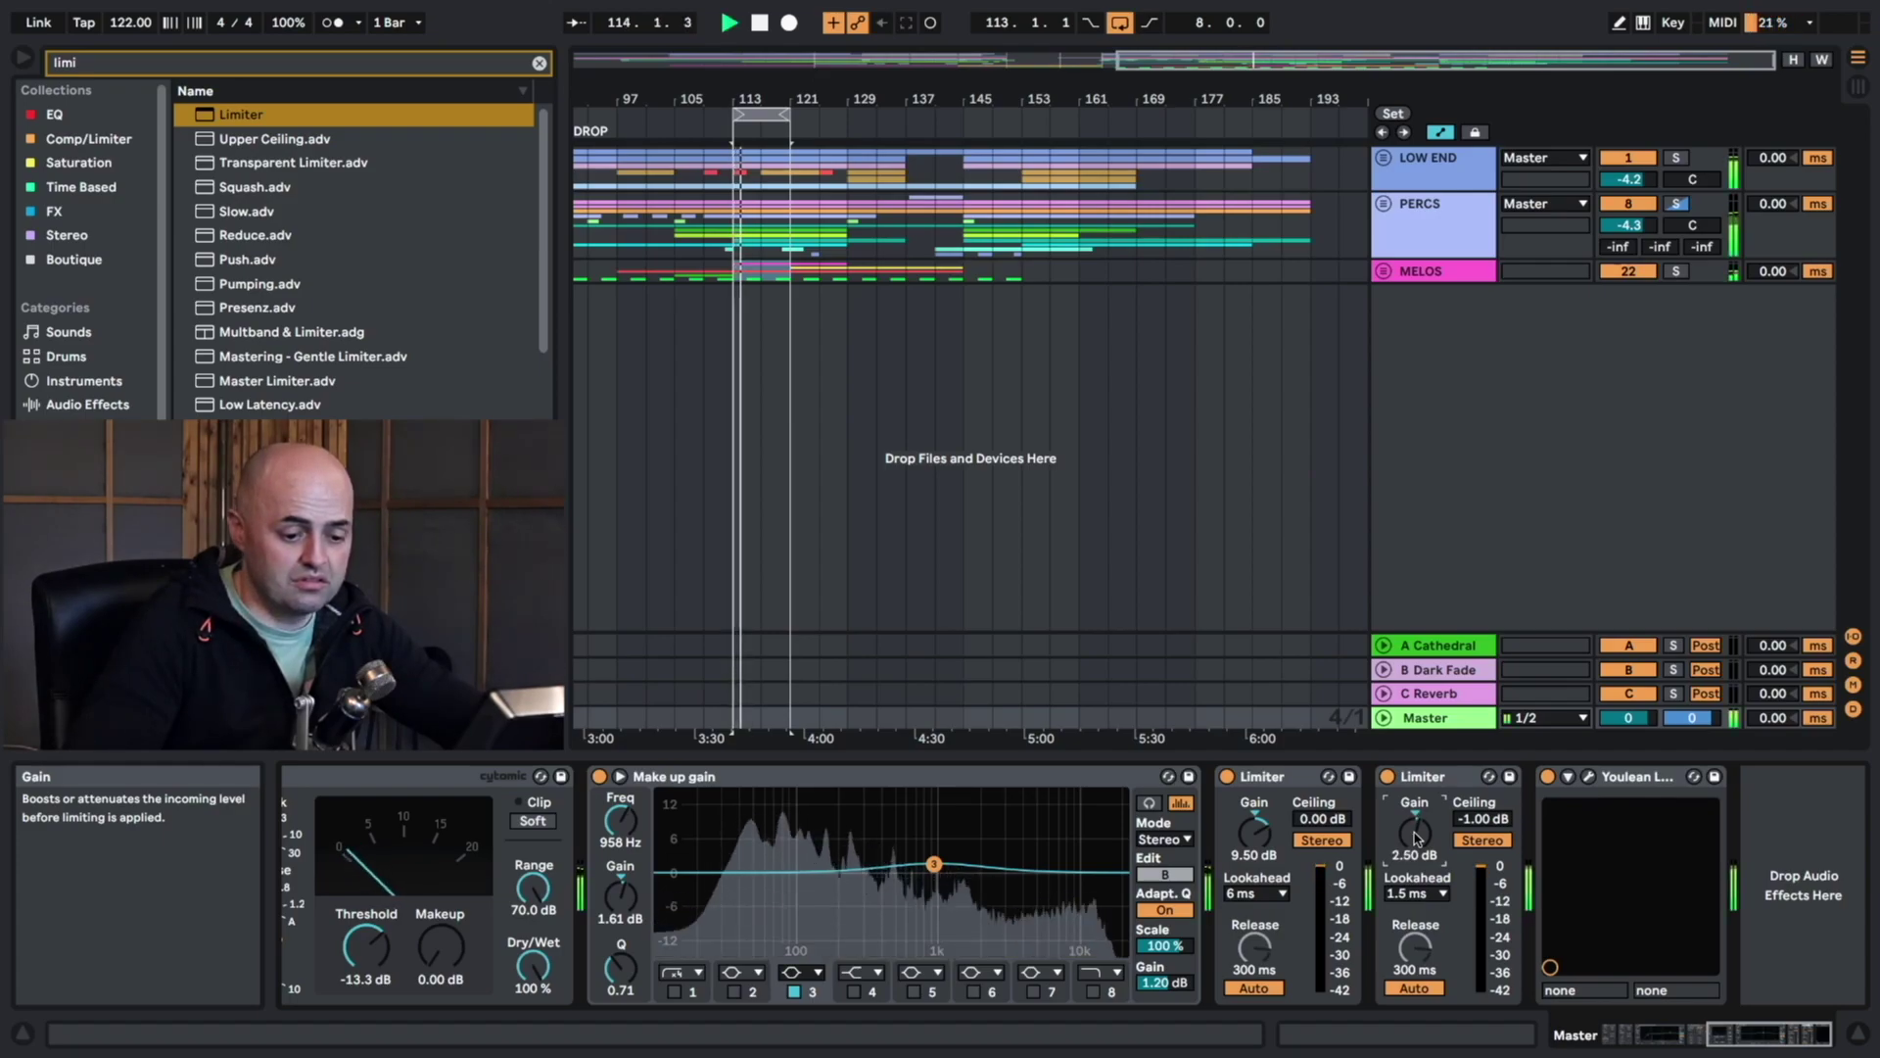
left_click_drag(1414, 838, 1414, 831)
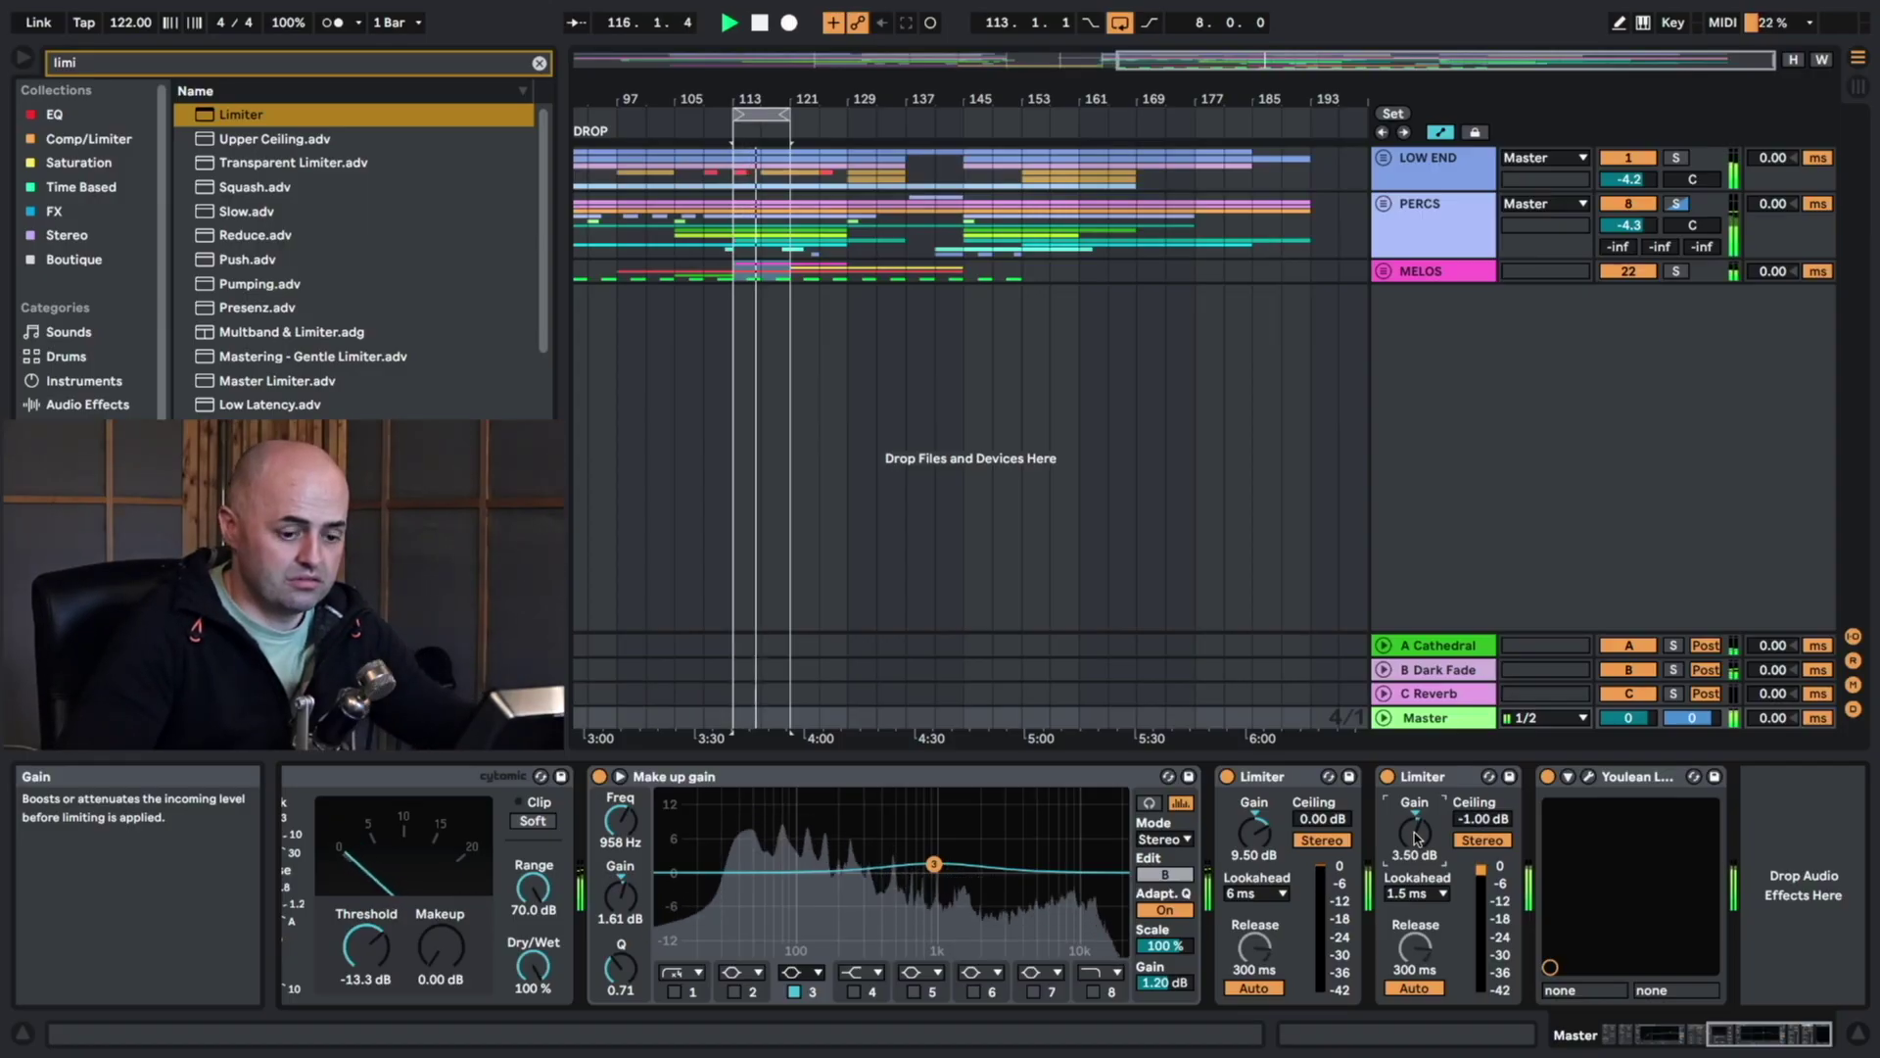
mouse_move(1414, 839)
left_mouse_down()
mouse_move(1414, 822)
mouse_move(1414, 844)
left_mouse_up()
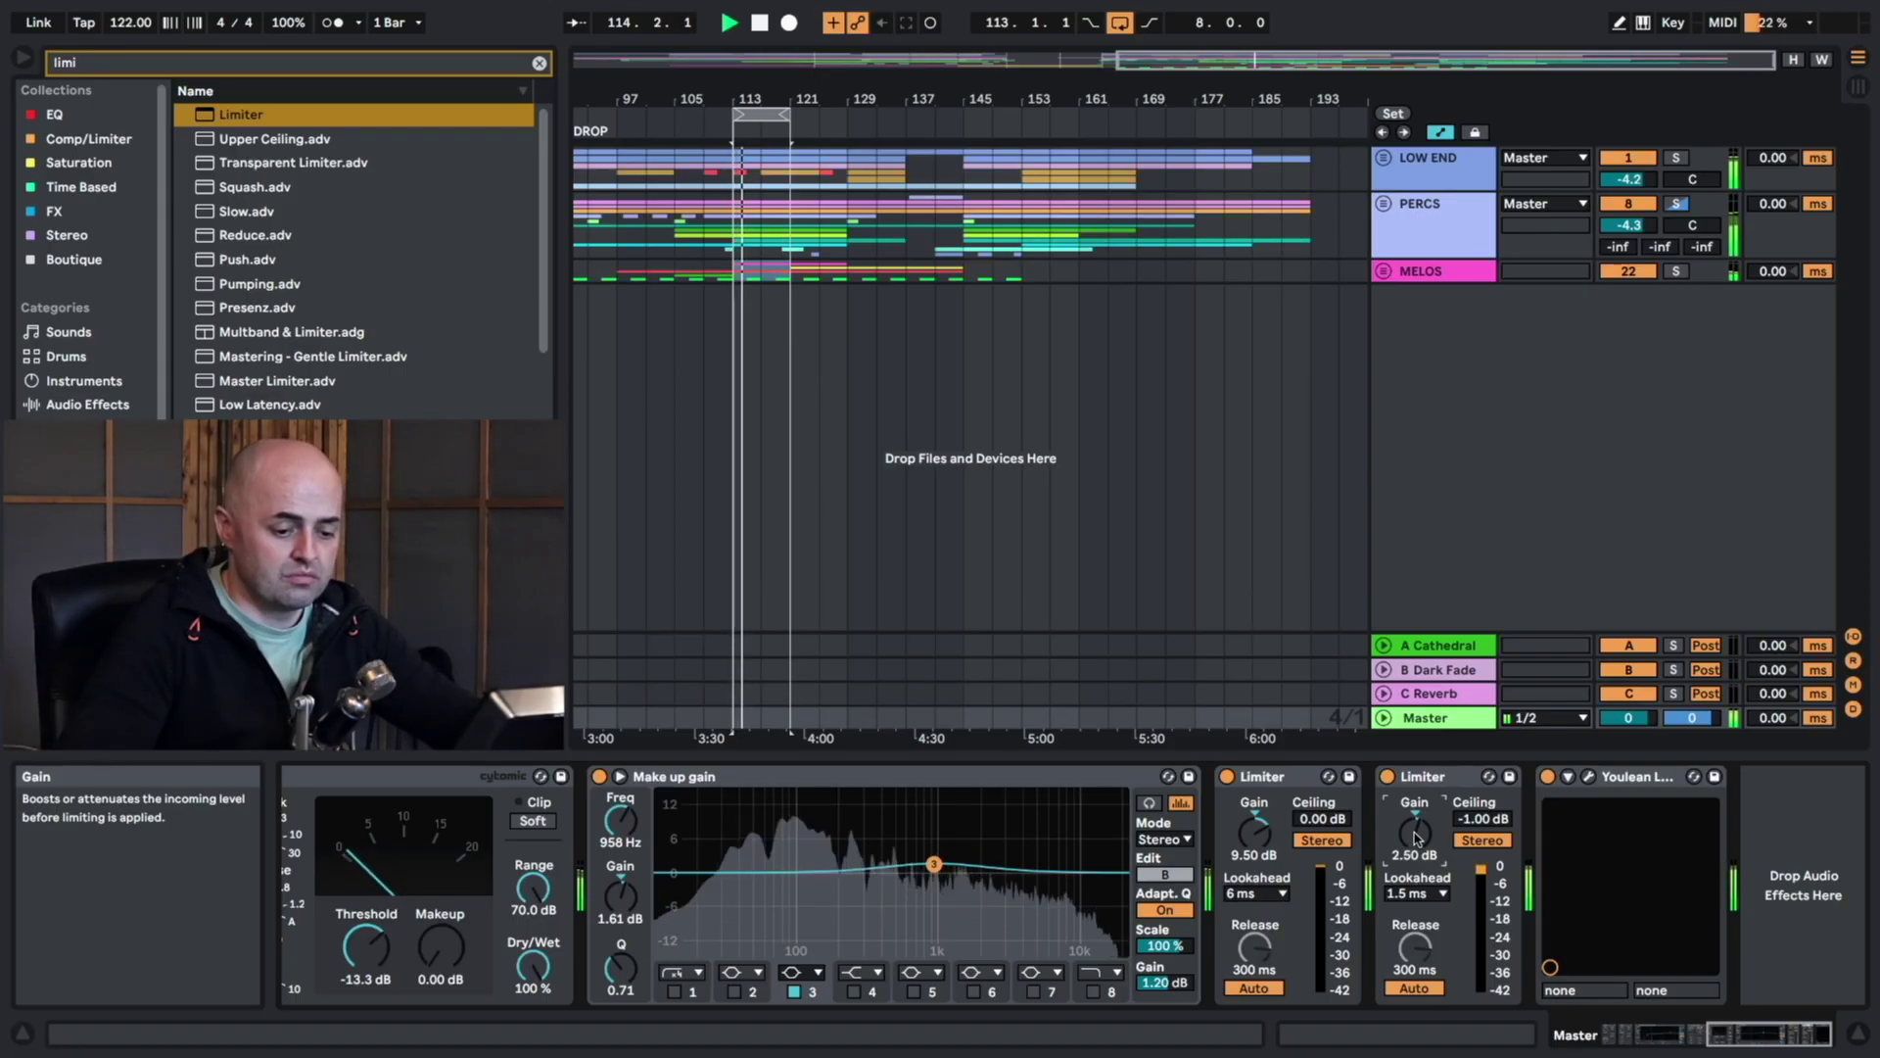
key("space")
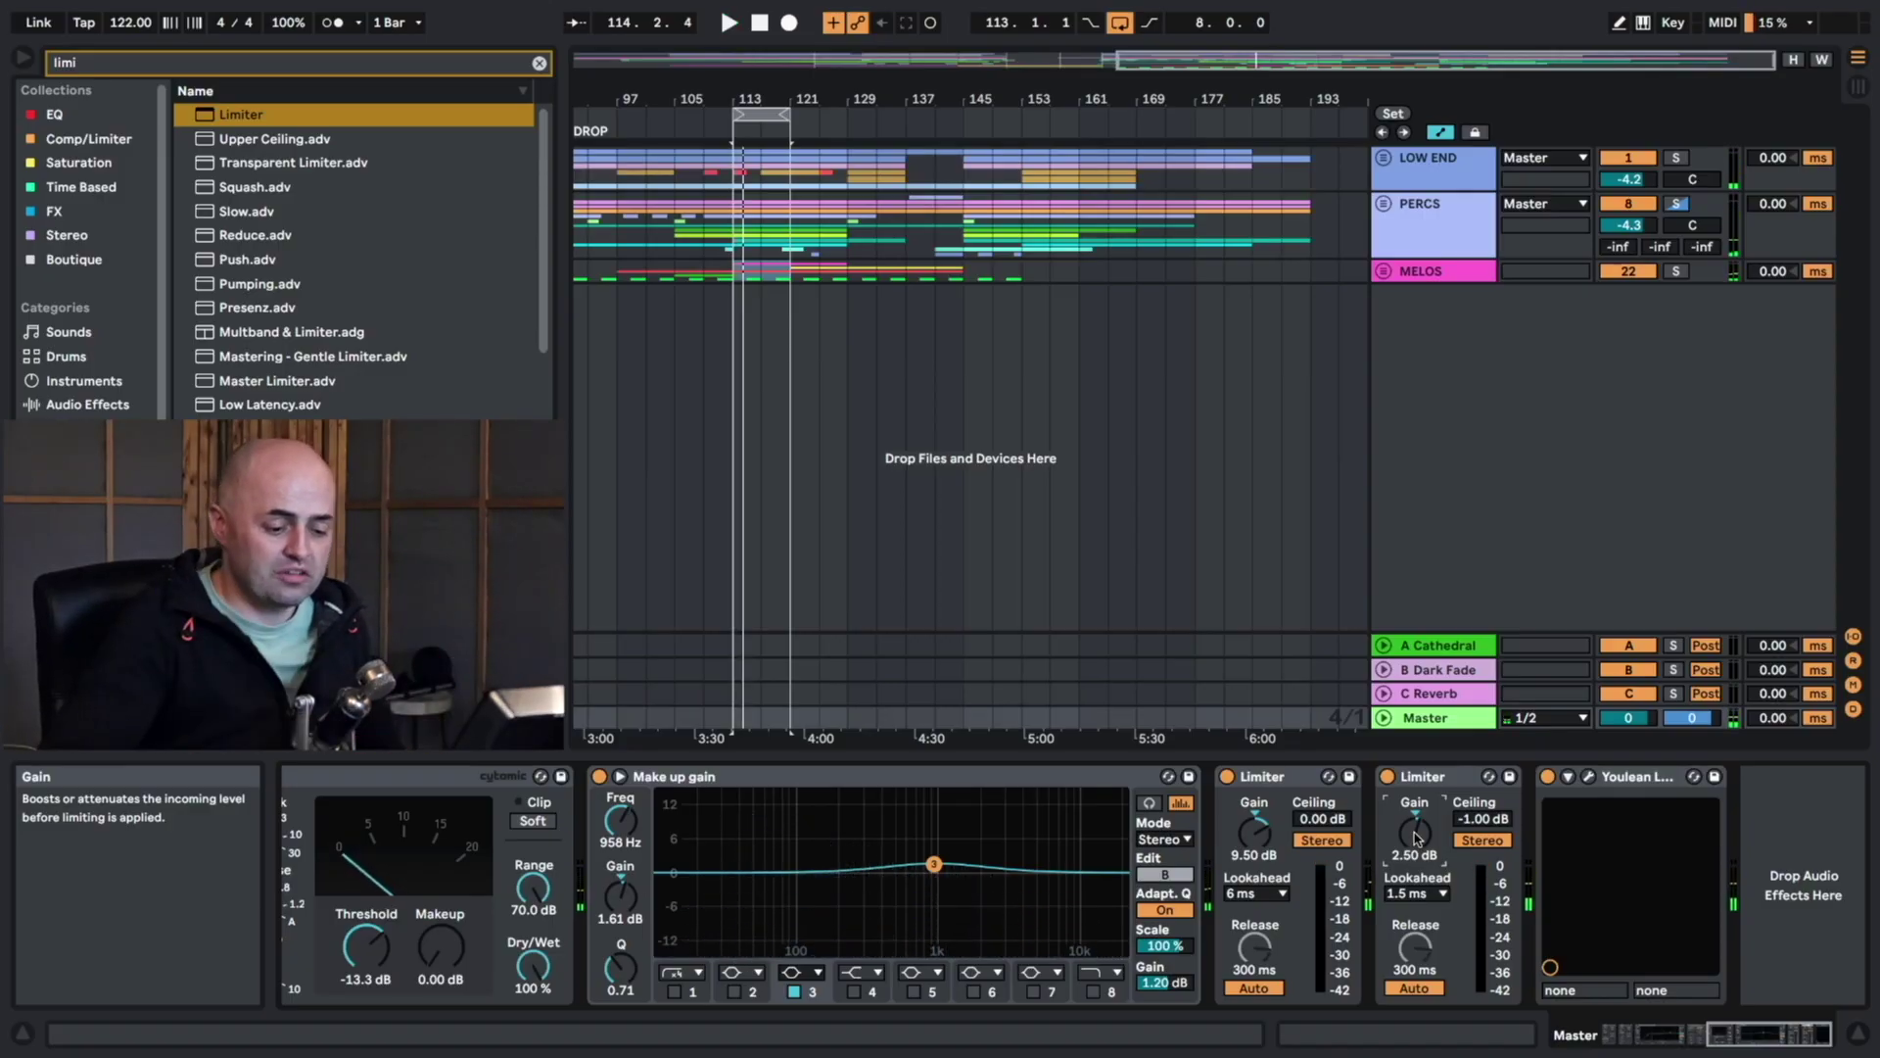
Turn off the first Limiter's Auto release and set its release to 44.8 ms while listening to the loop.
left_click(1255, 988)
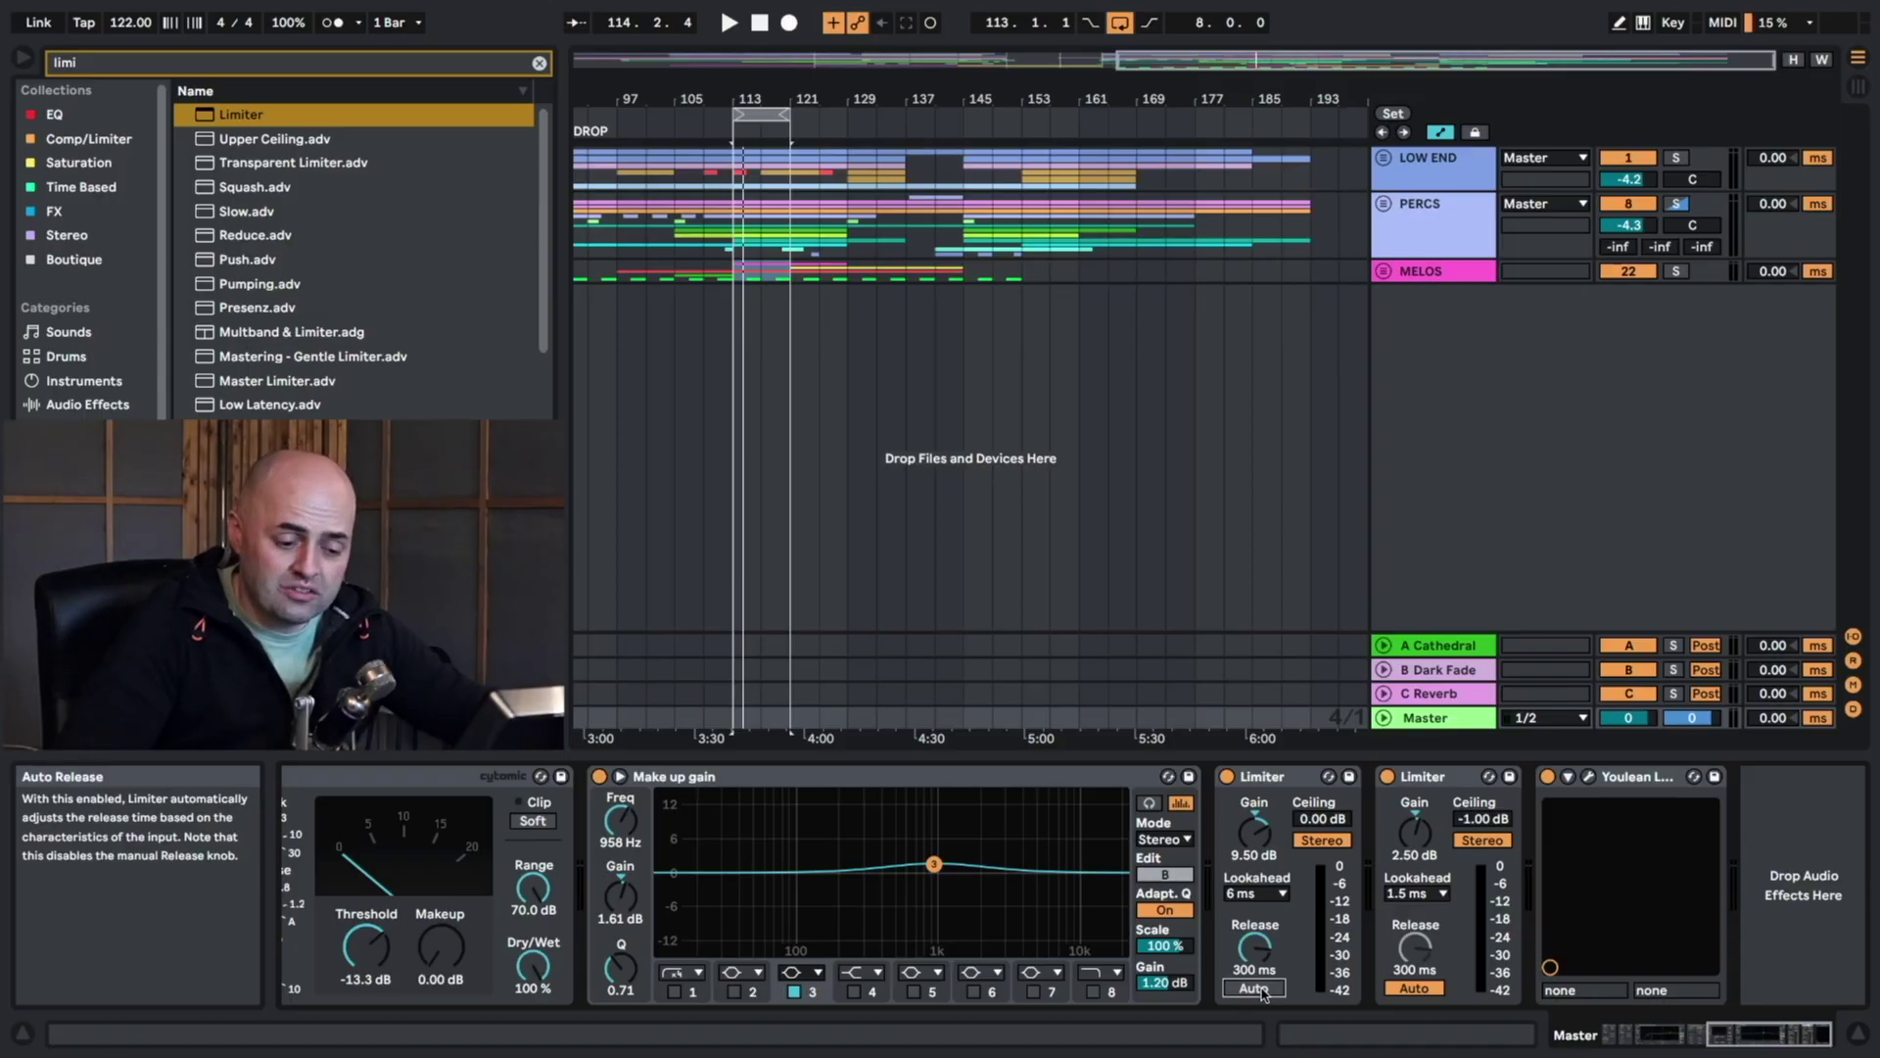
left_click_drag(1254, 947, 1255, 1009)
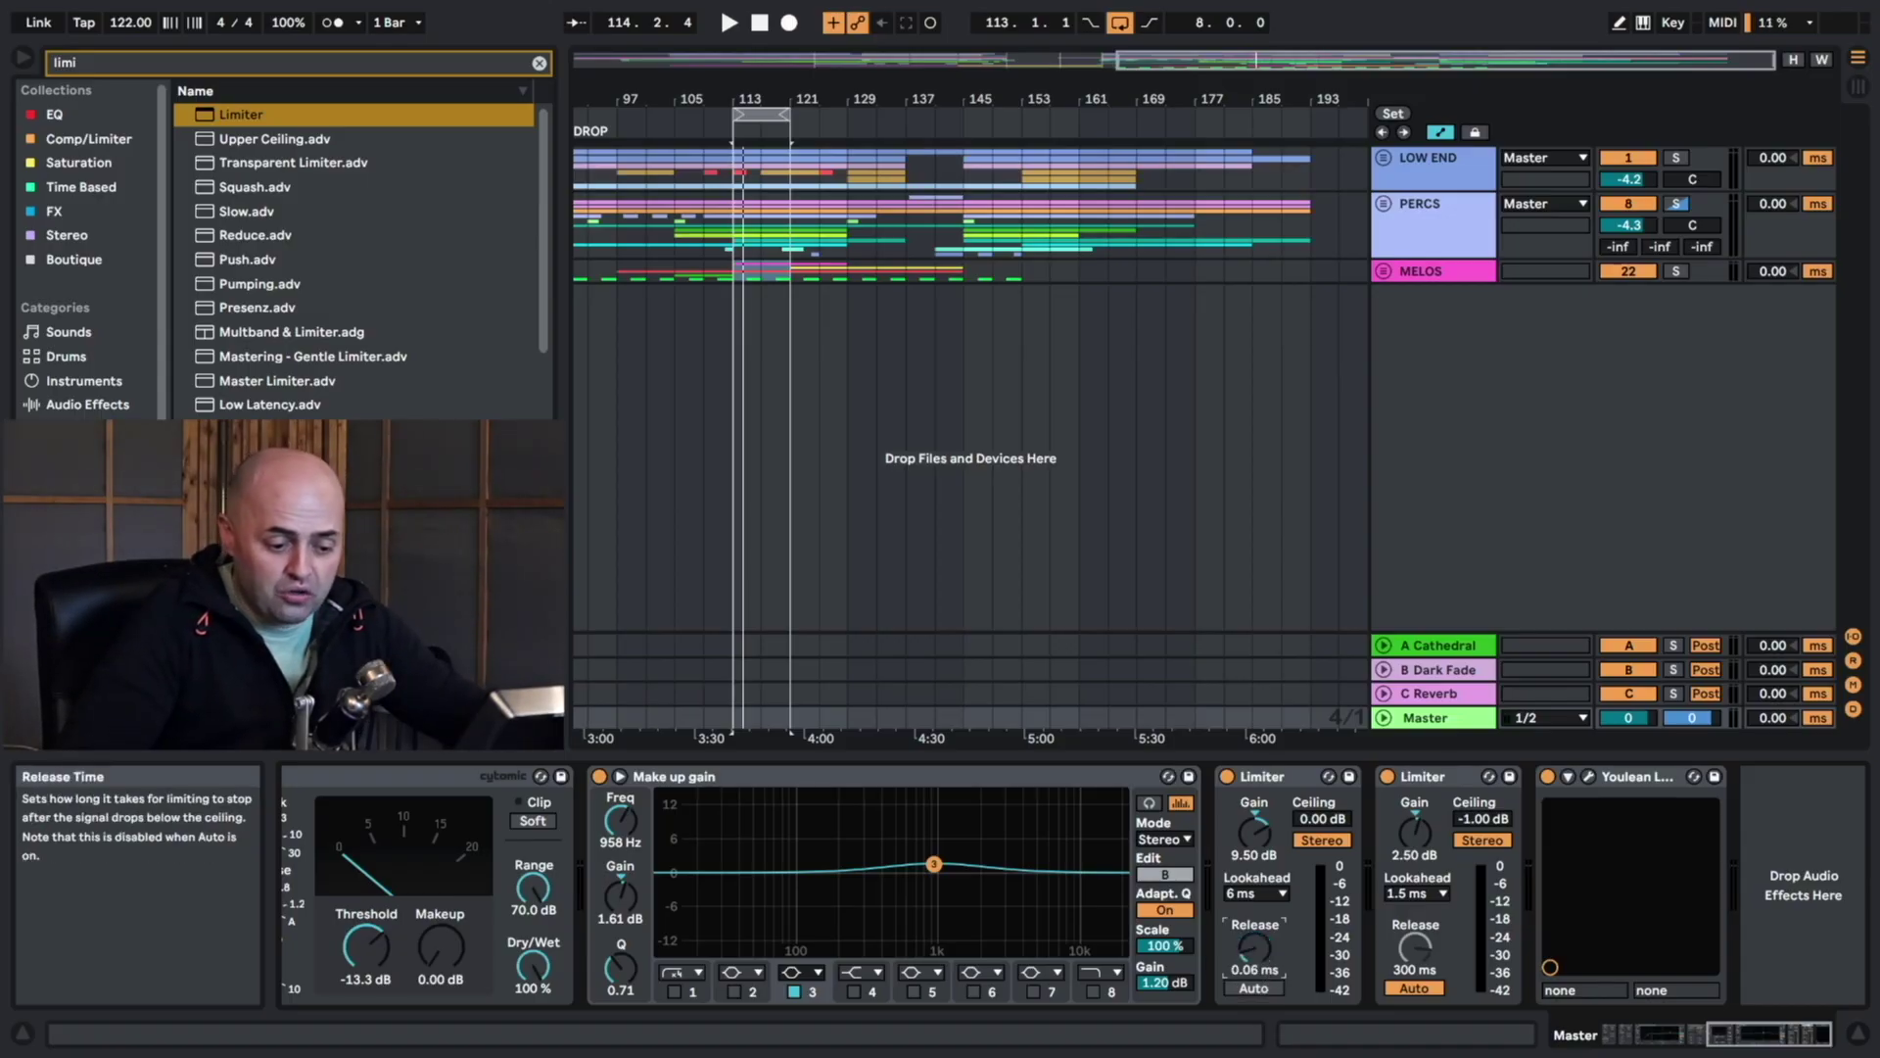
mouse_move(1254, 947)
left_mouse_down()
mouse_move(1260, 989)
mouse_move(1263, 947)
left_mouse_up()
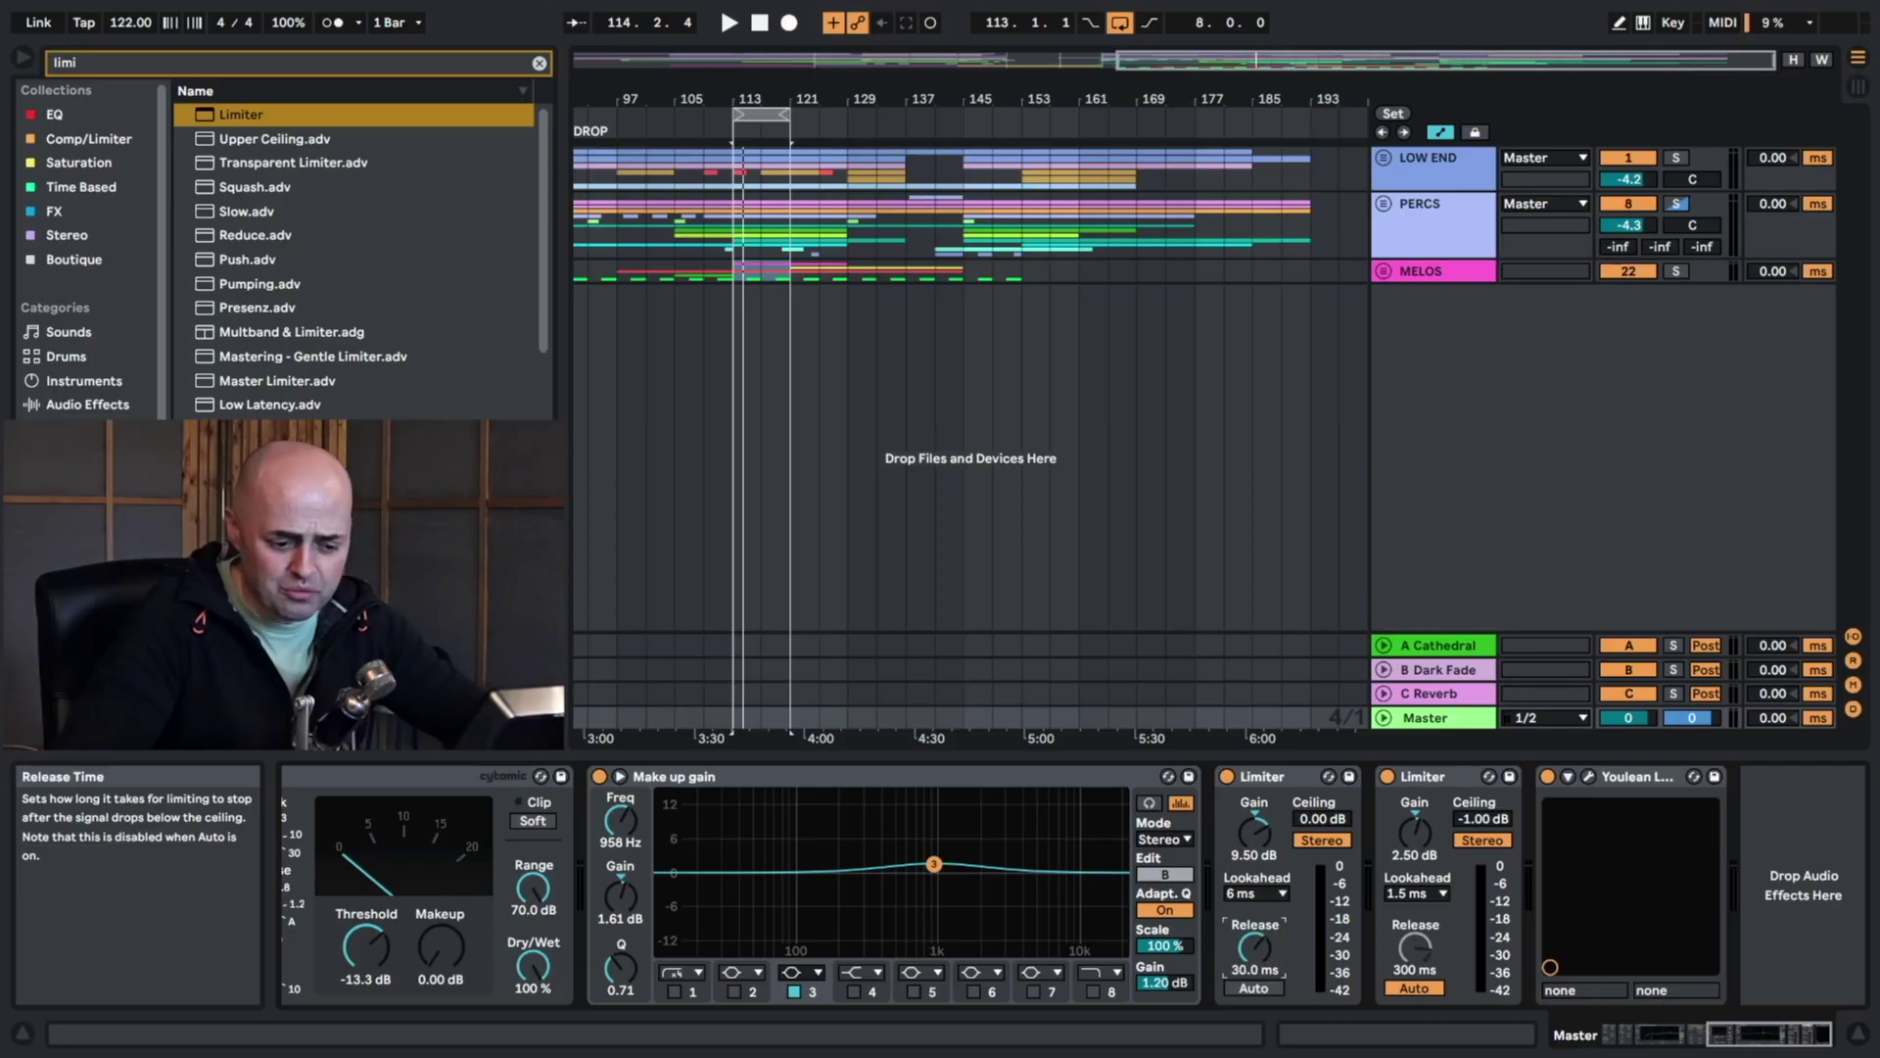
left_click_drag(1254, 952, 1253, 942)
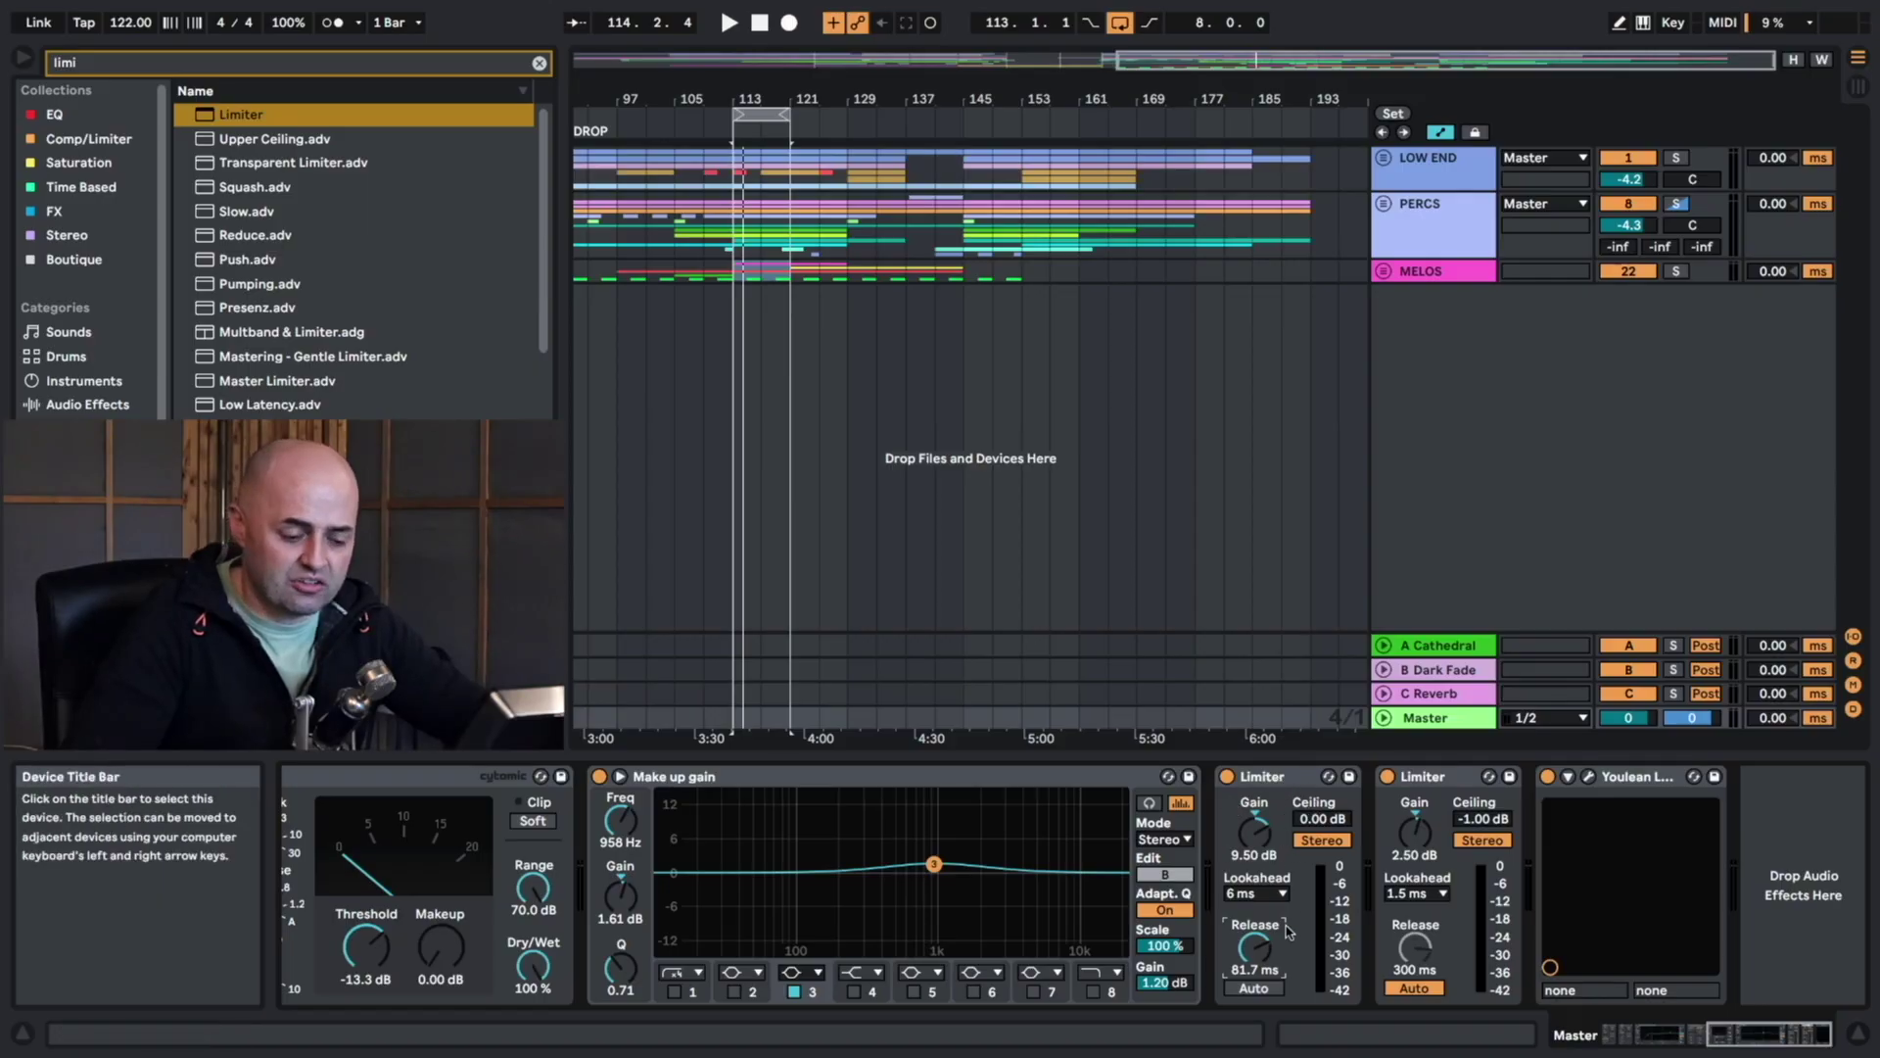
key("space")
left_click_drag(1253, 948, 1254, 959)
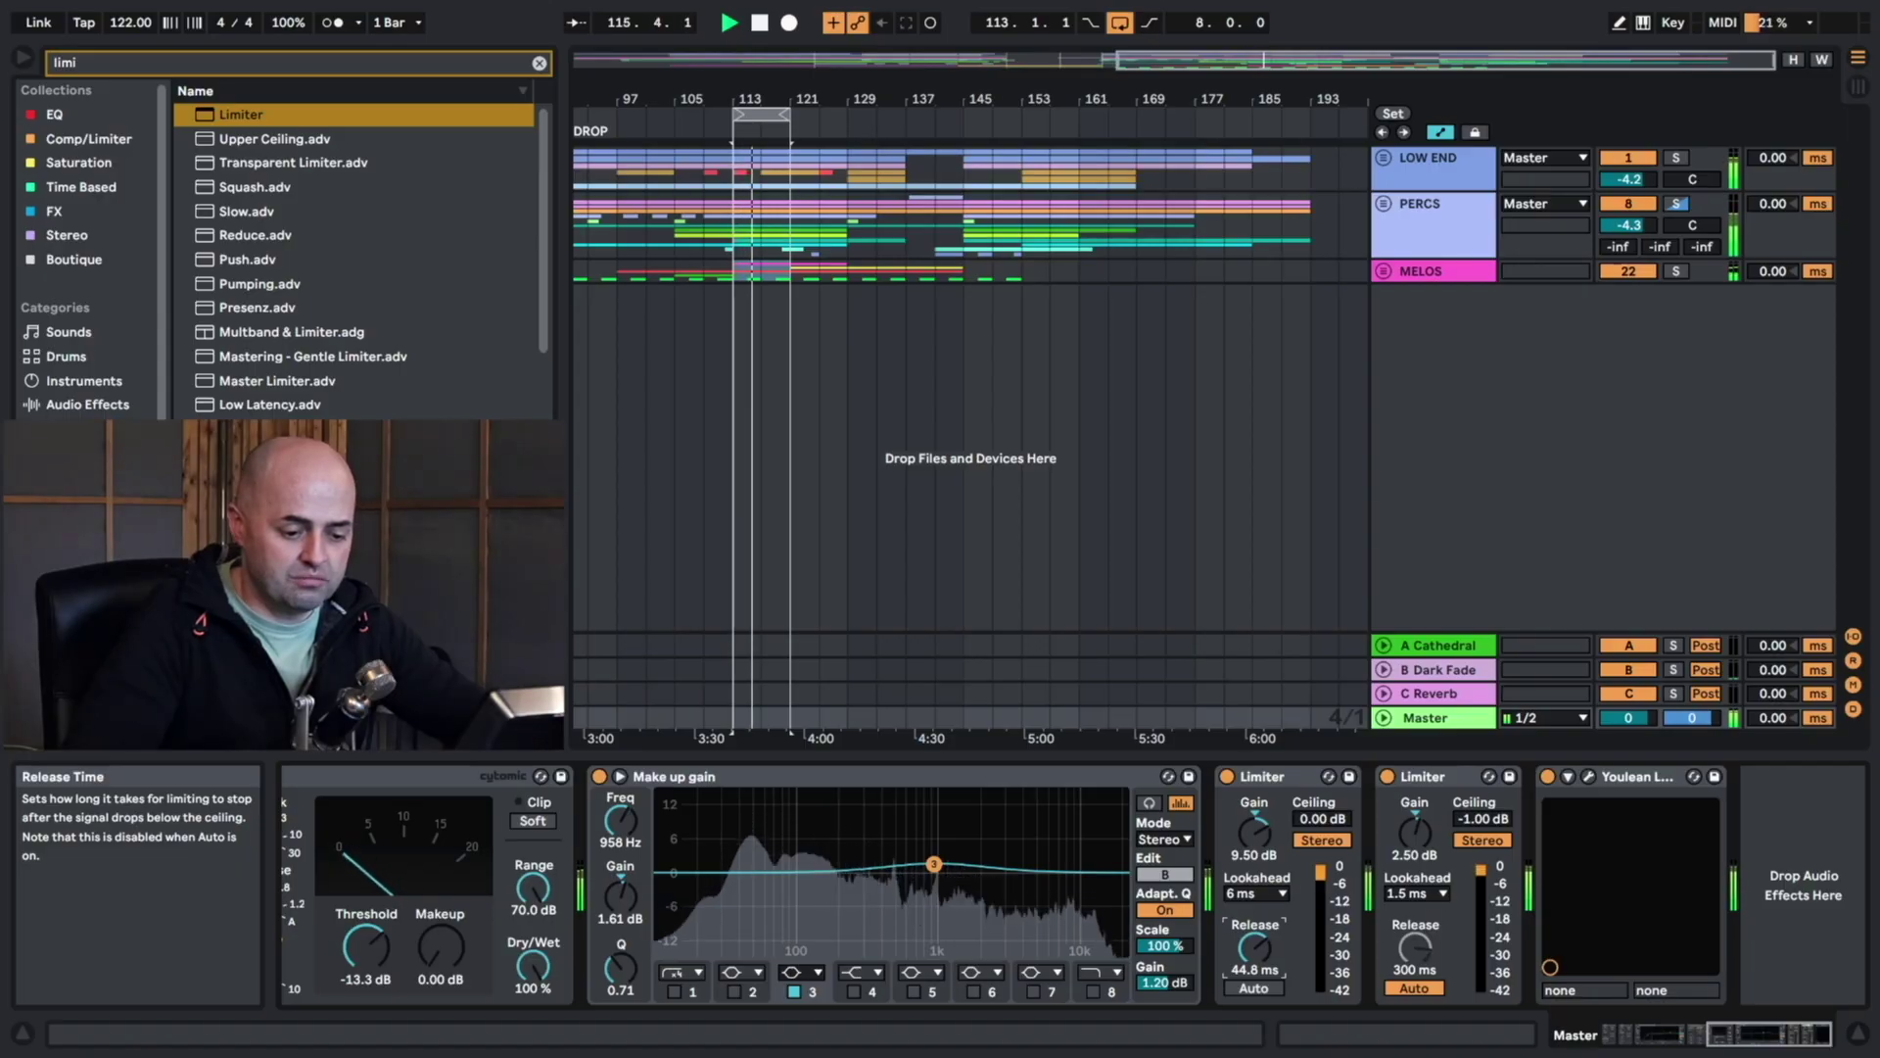
Stop playback and map key 6 to the second Limiter's on/off switch.
left_click(1428, 779)
key("space")
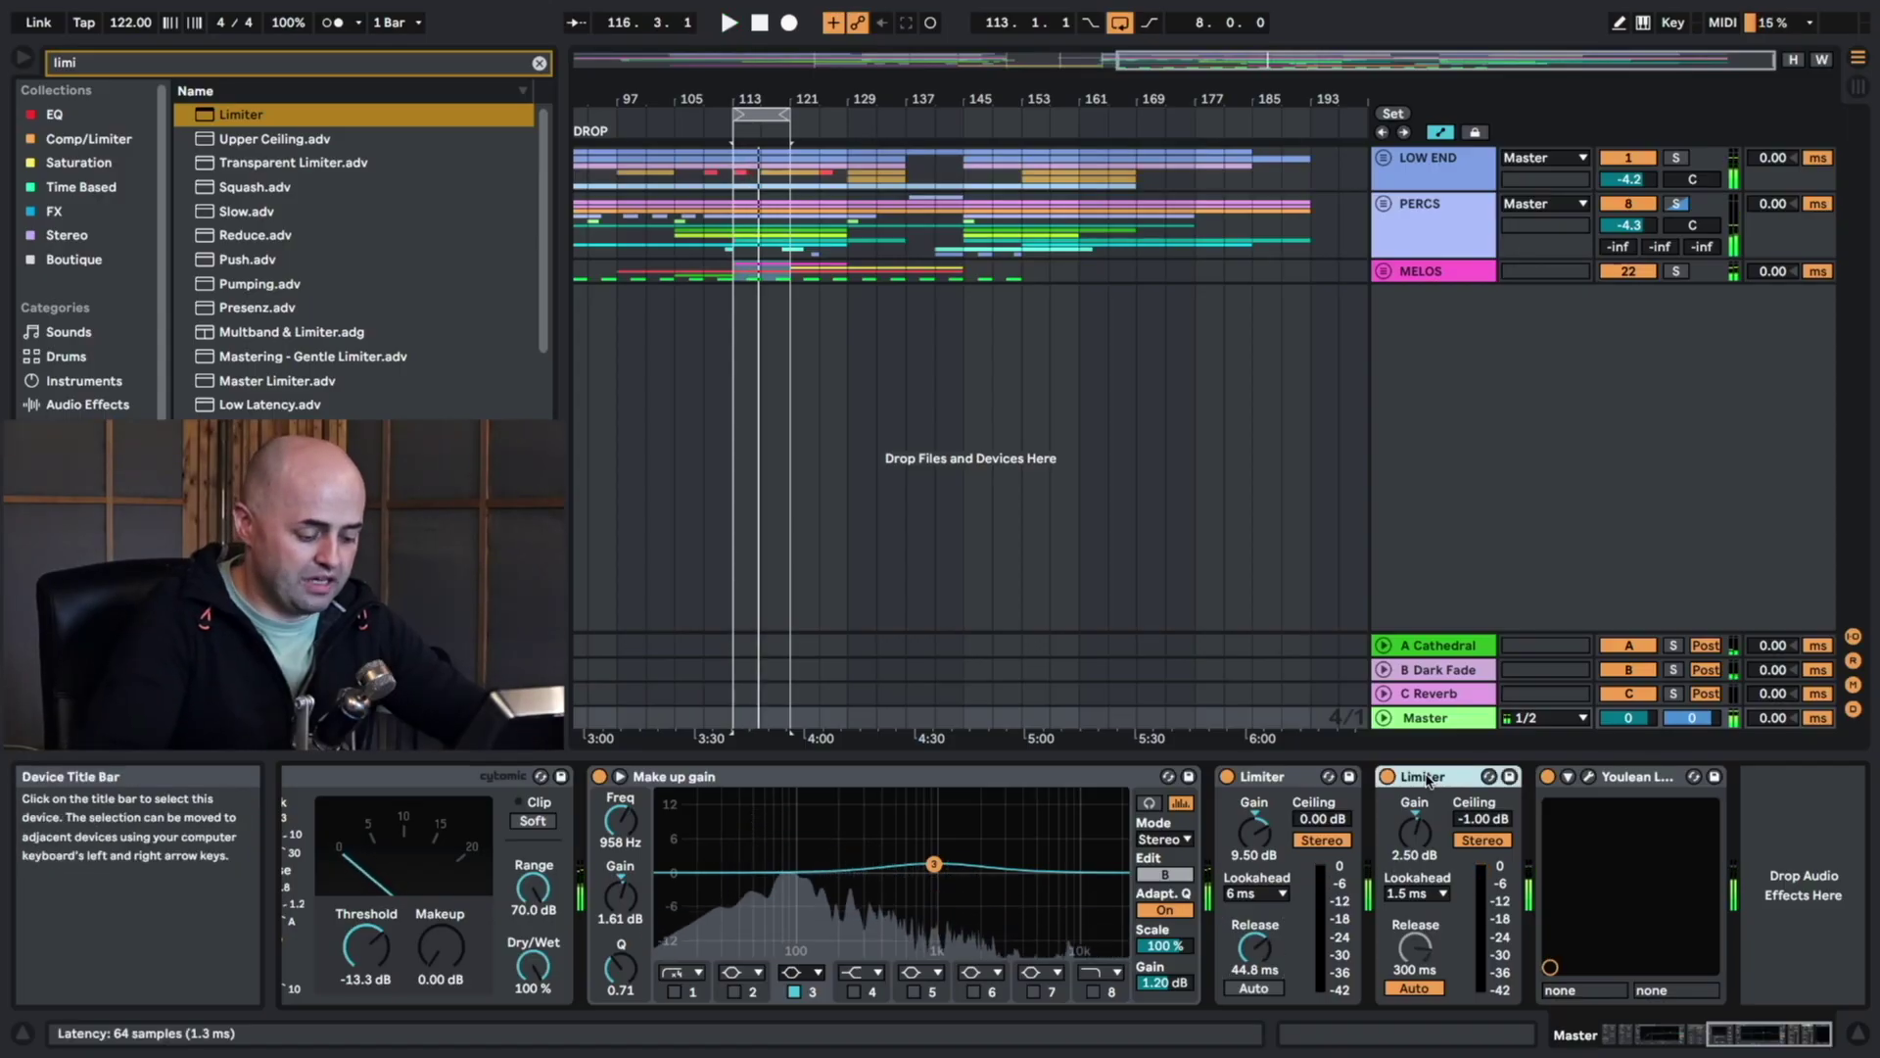
key("super+k")
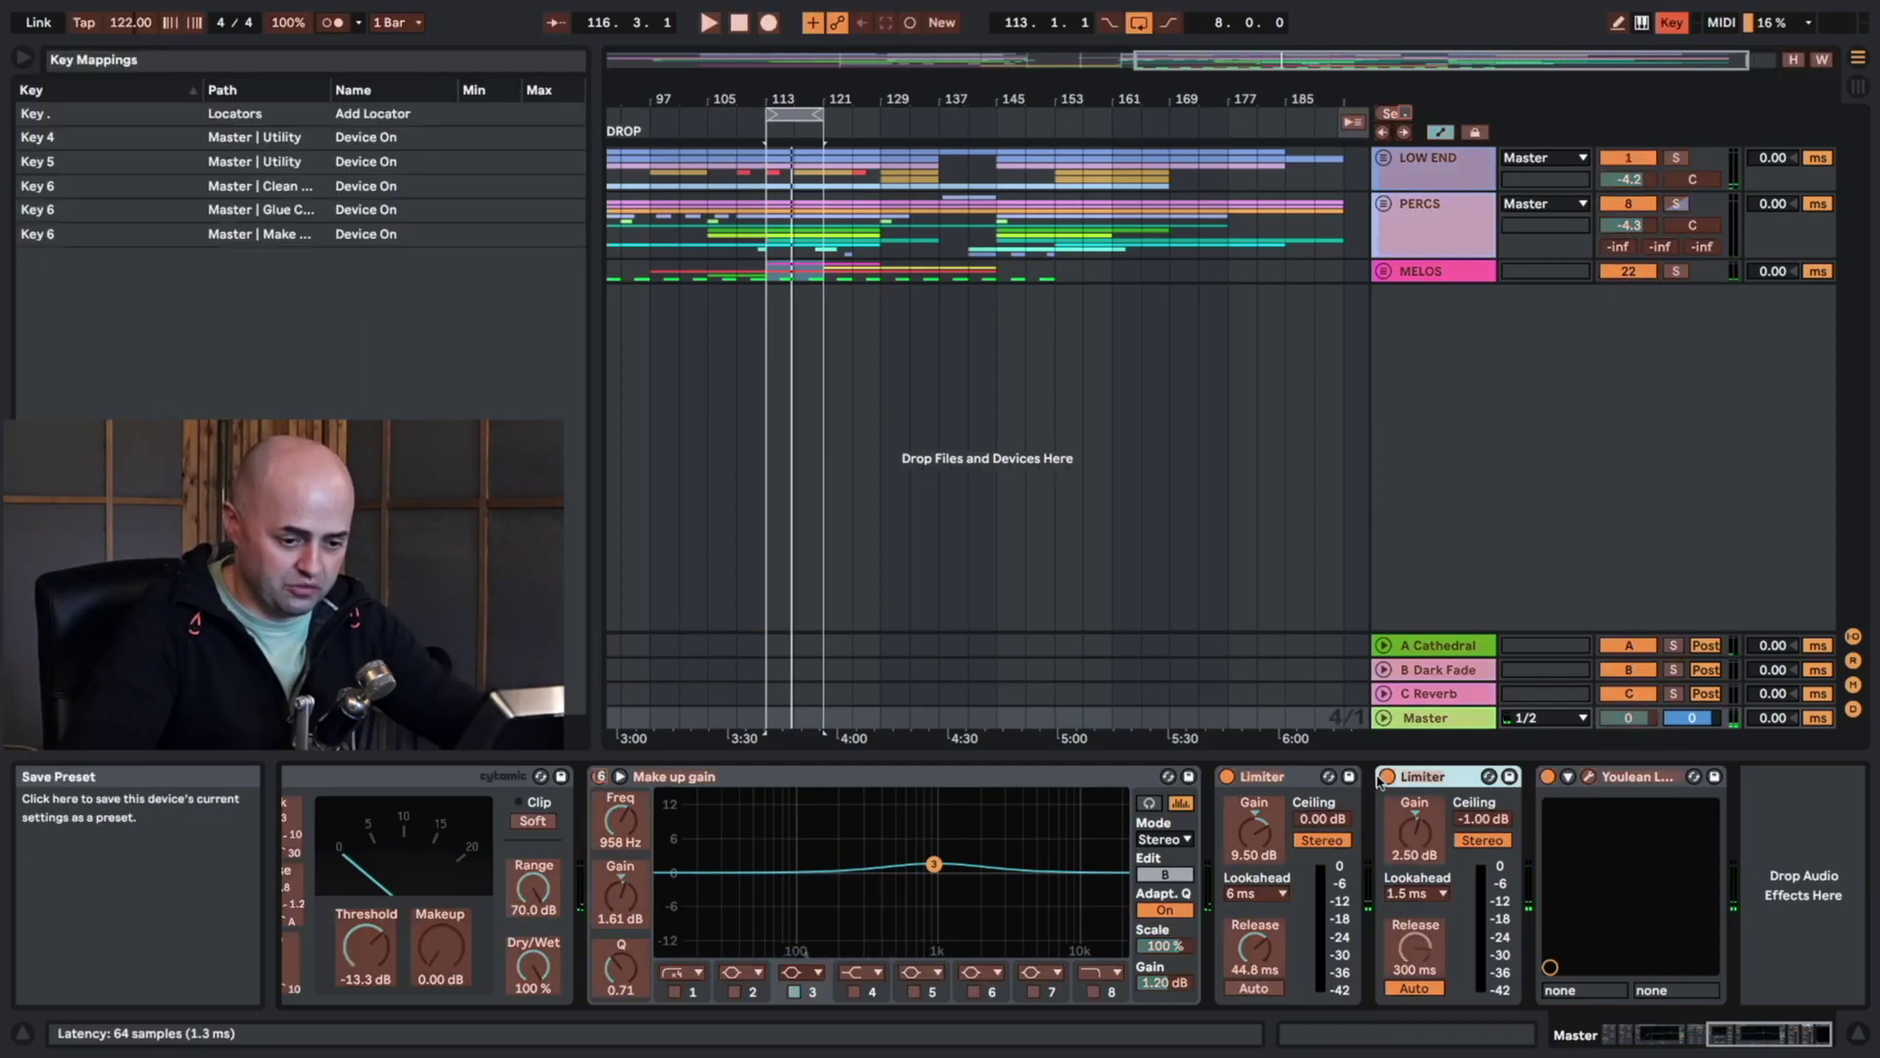
left_click(1388, 779)
key("6")
key("super+k")
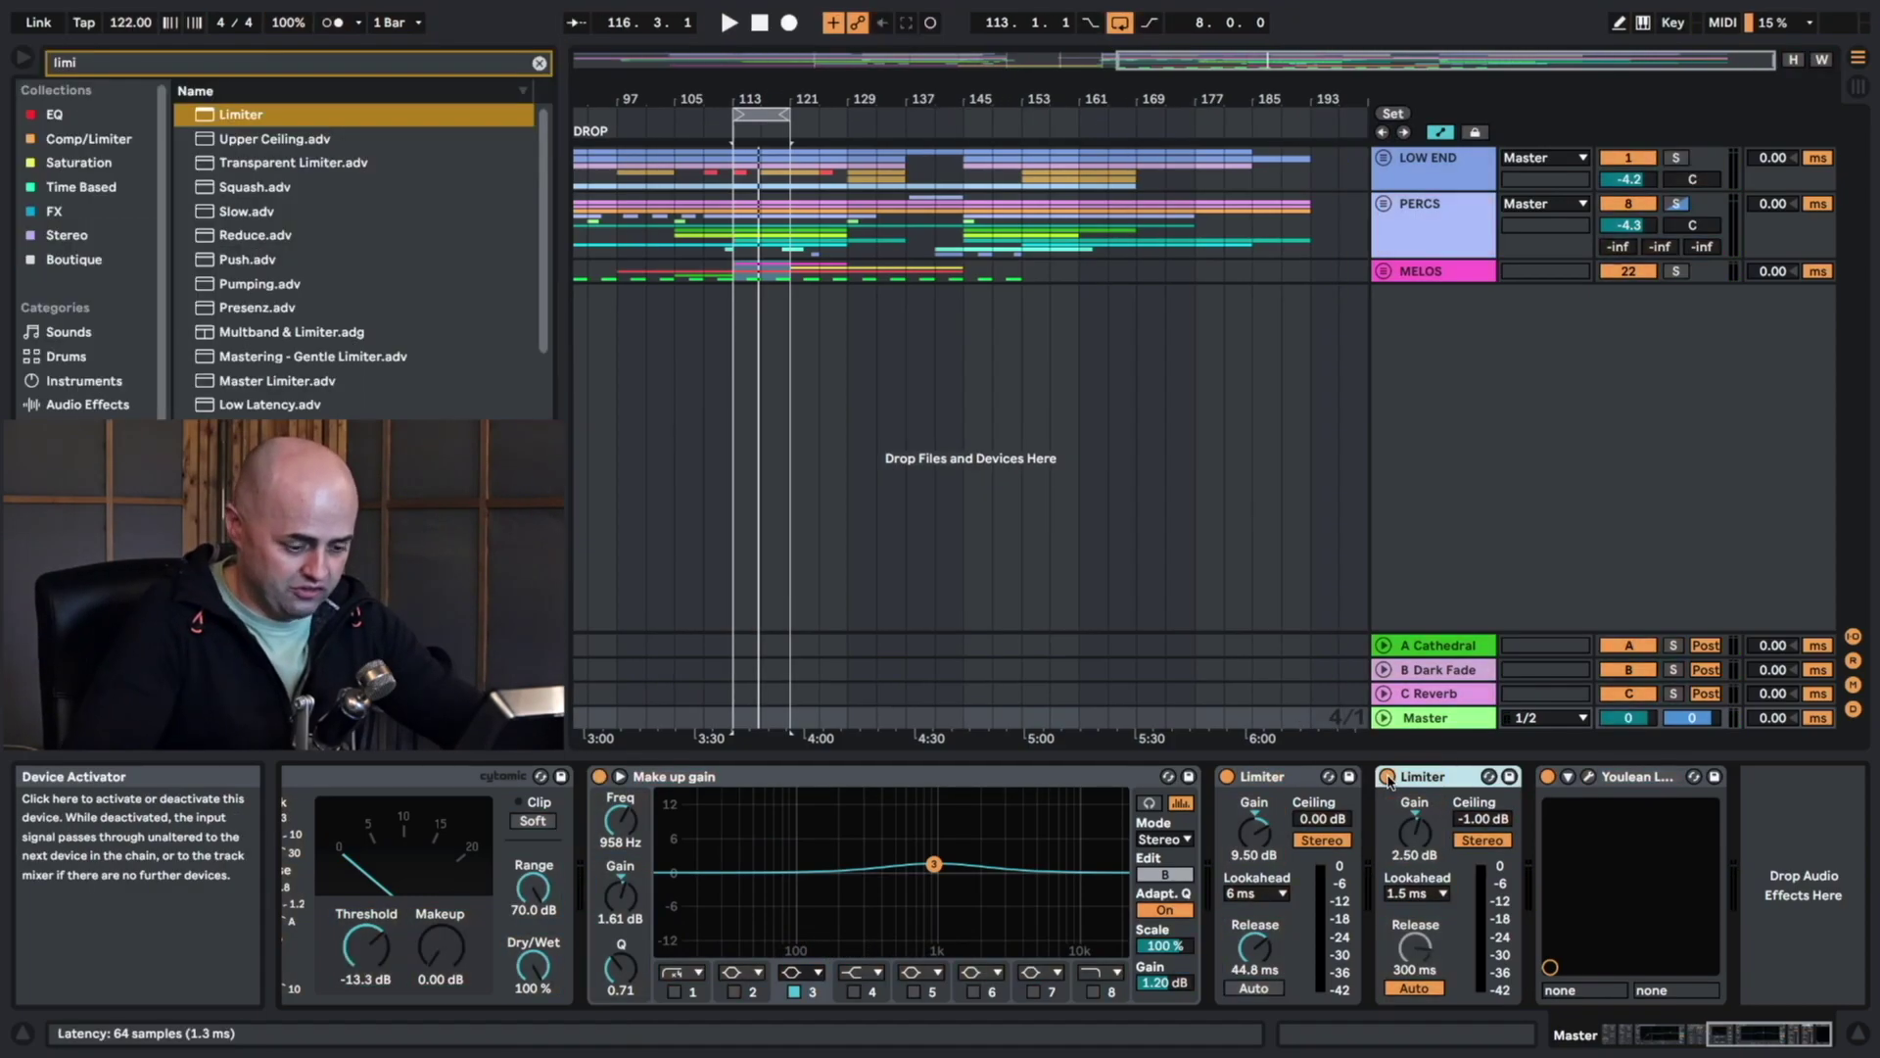
Play the loop and compare the master with the key 6 devices bypassed and active.
key("6")
key("space")
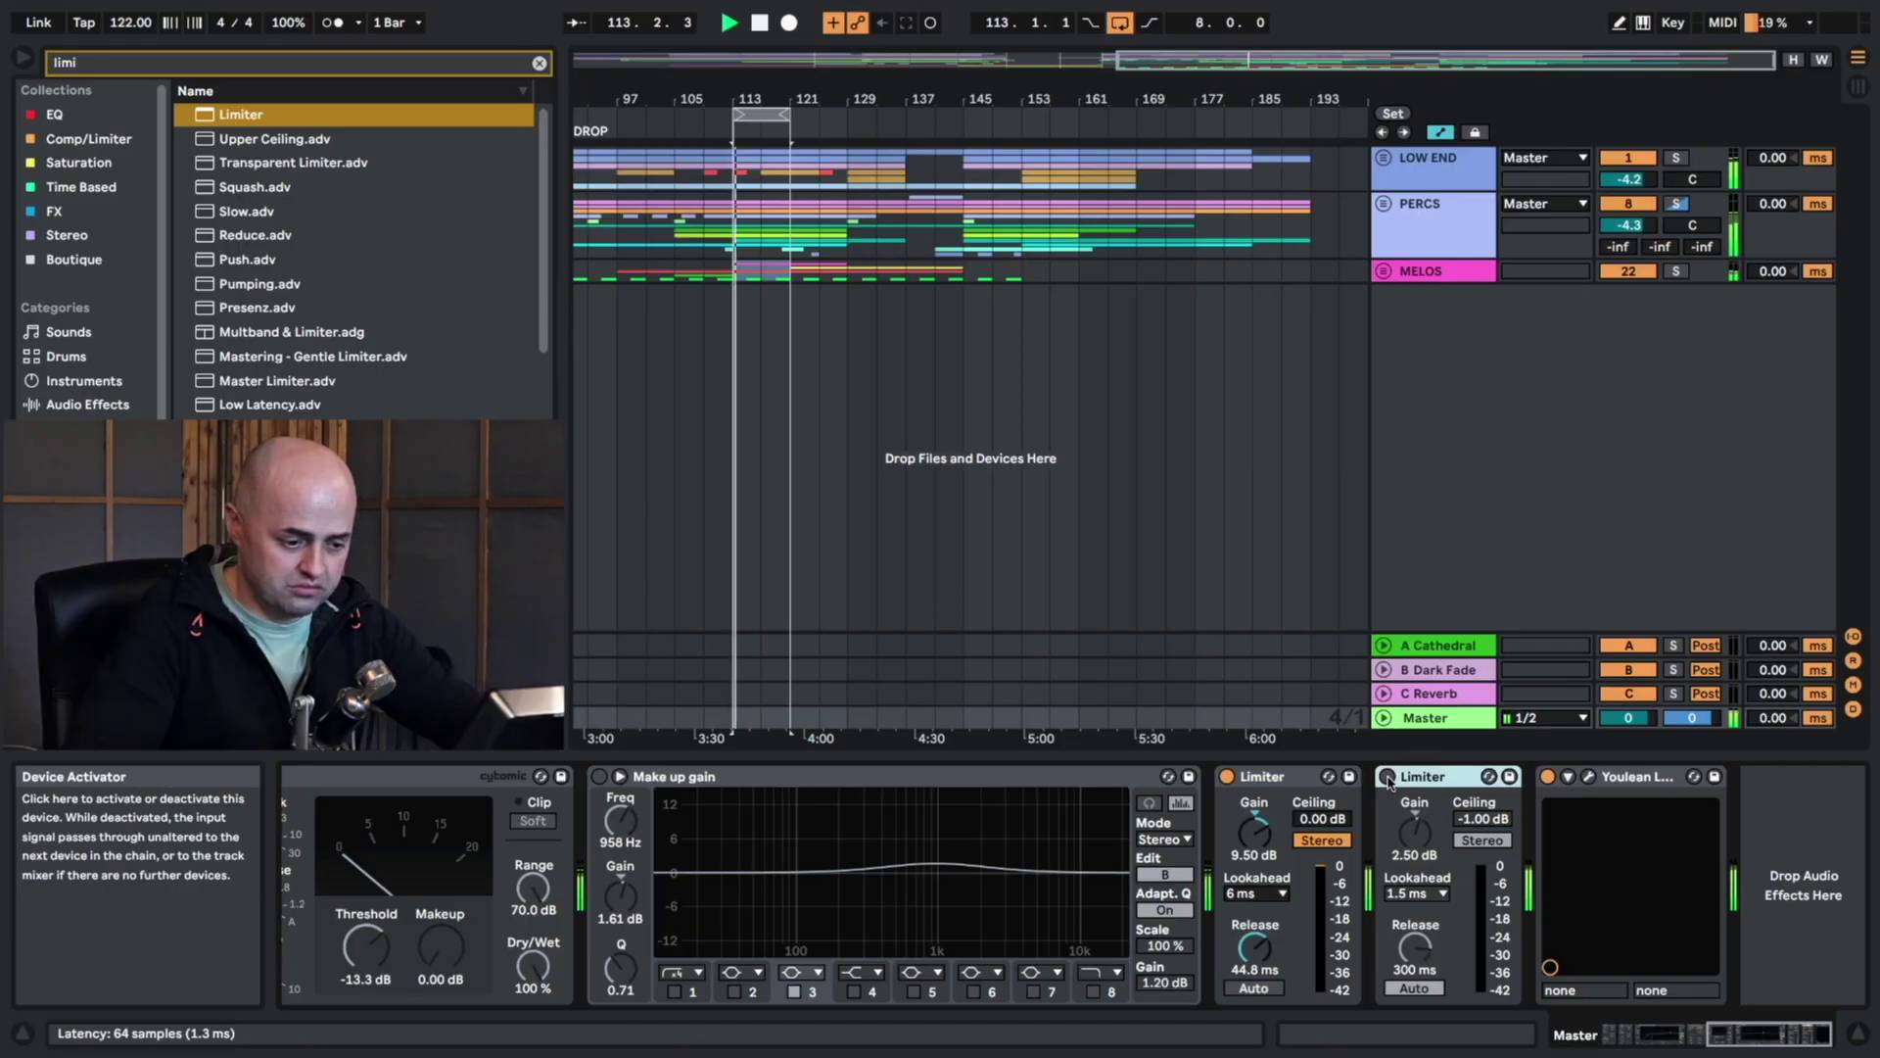
key("6")
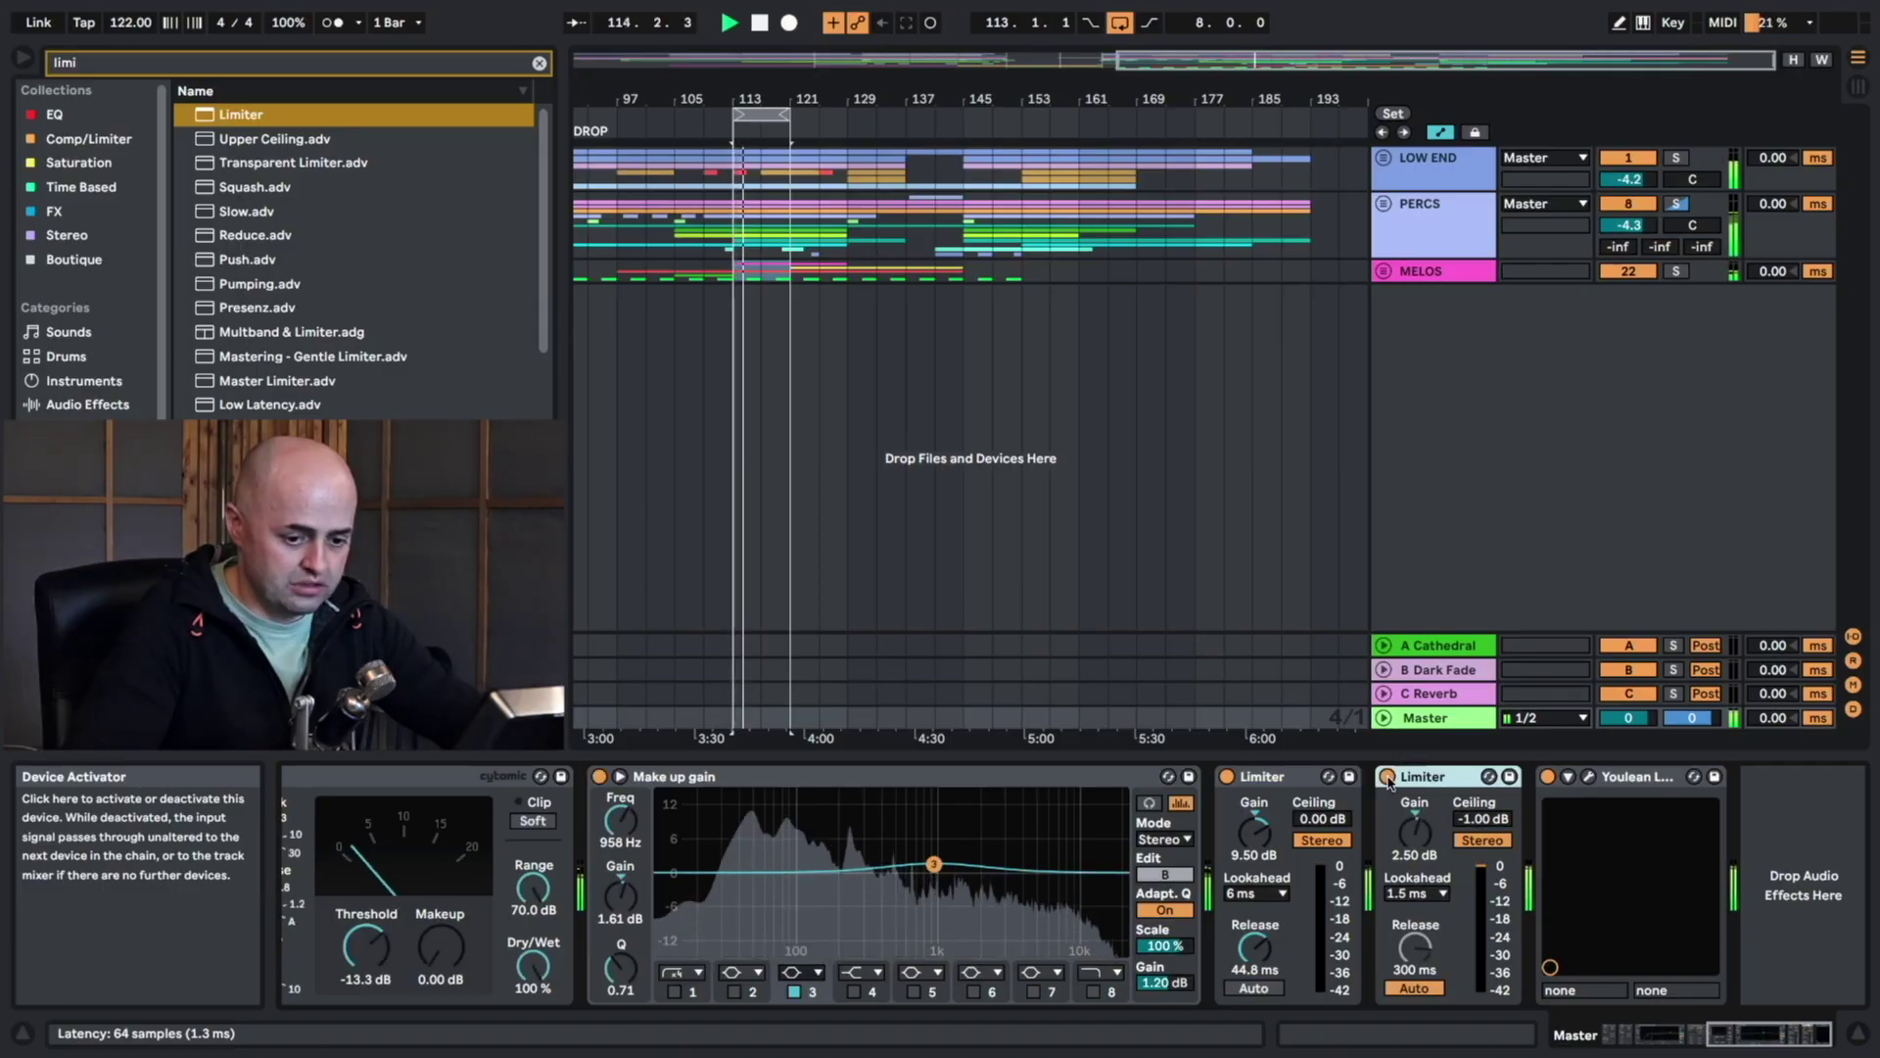
Measure the loop's LUFS loudness and true peak in the Youlean Loudness Meter, with its window moved clear of the Limiters.
left_click(1588, 776)
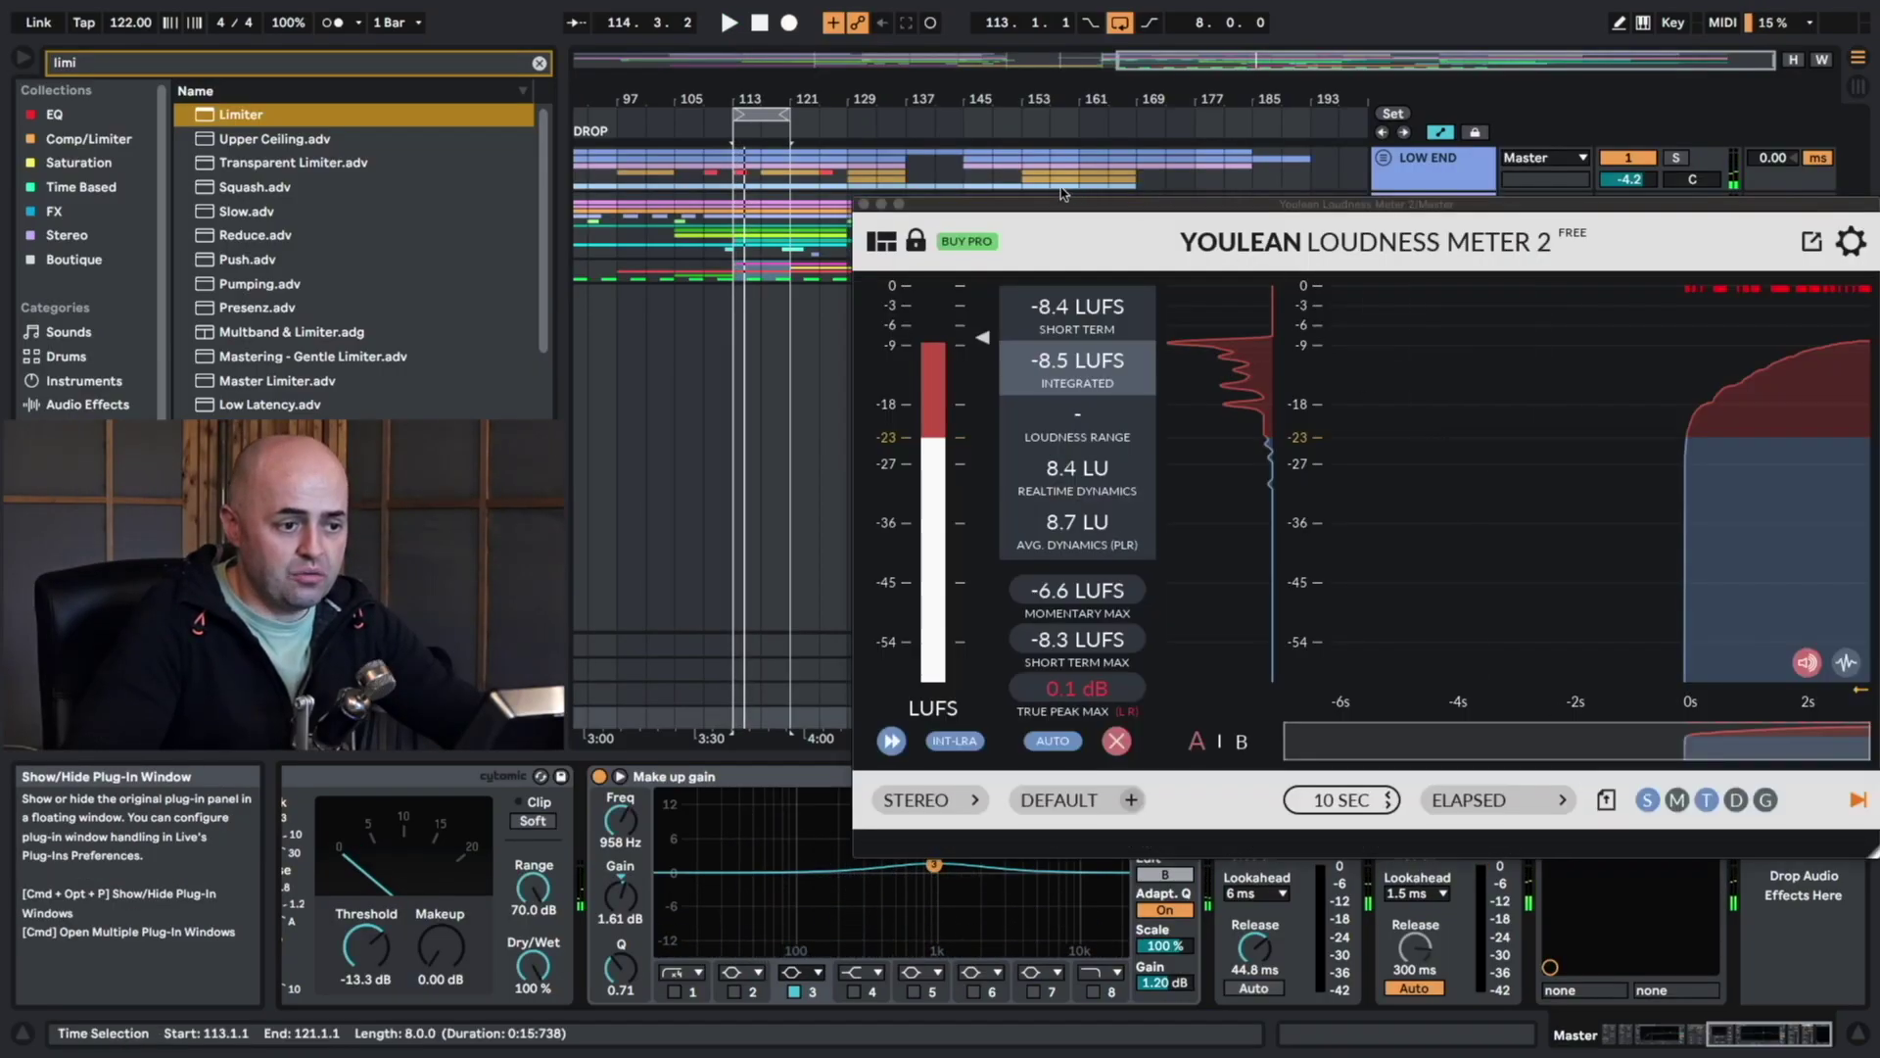
left_click_drag(1057, 204, 1739, 137)
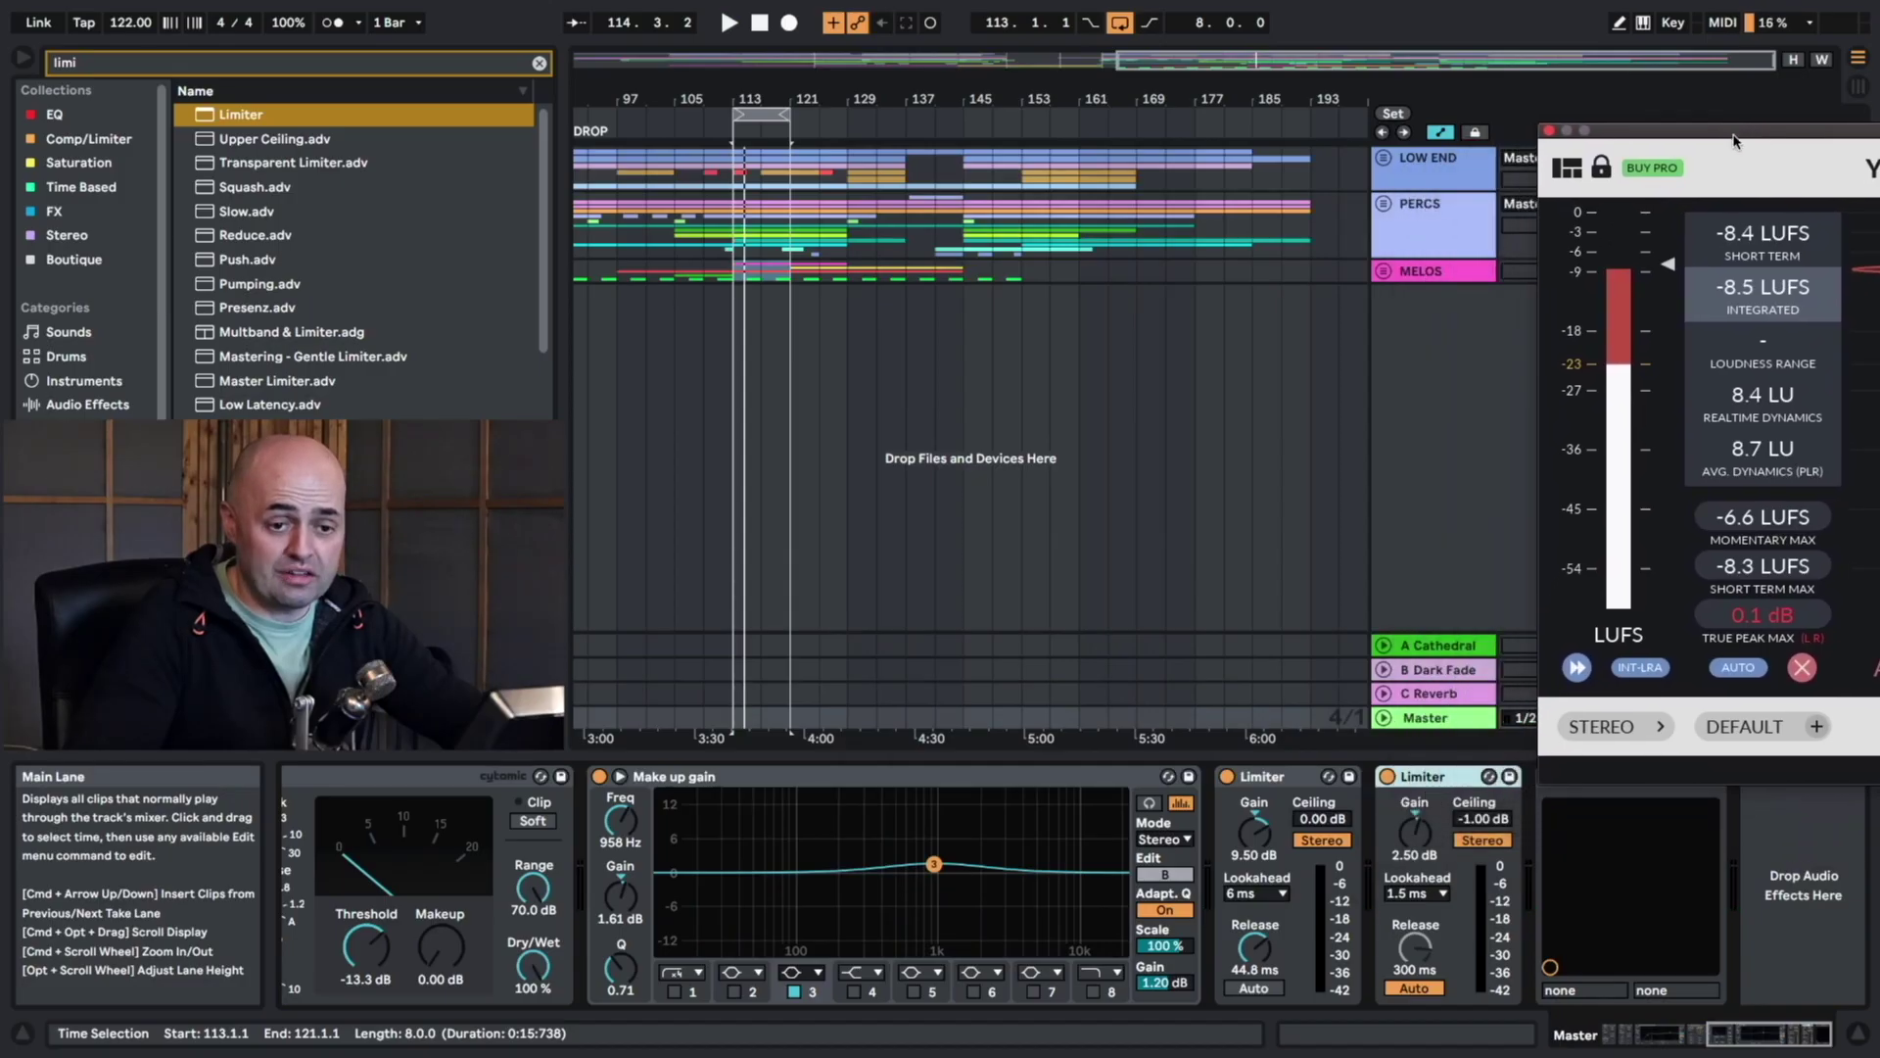
key("space")
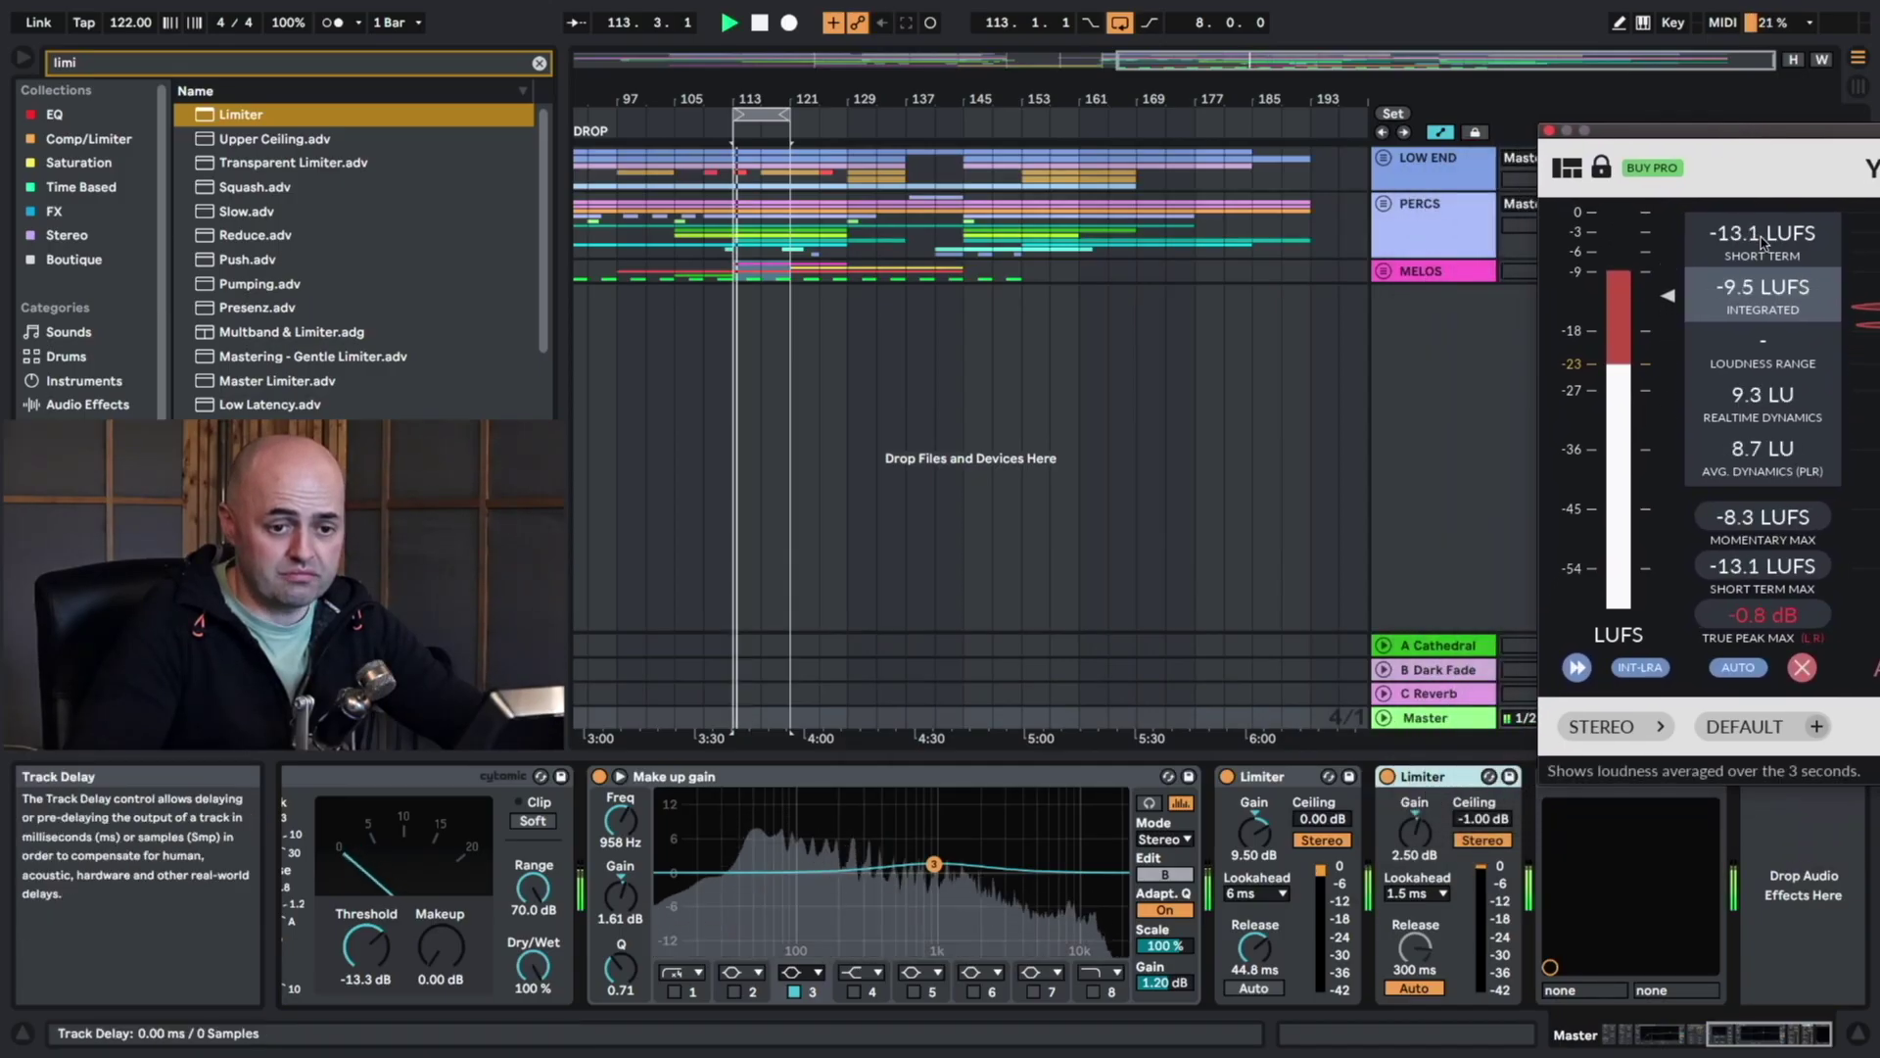
key("space")
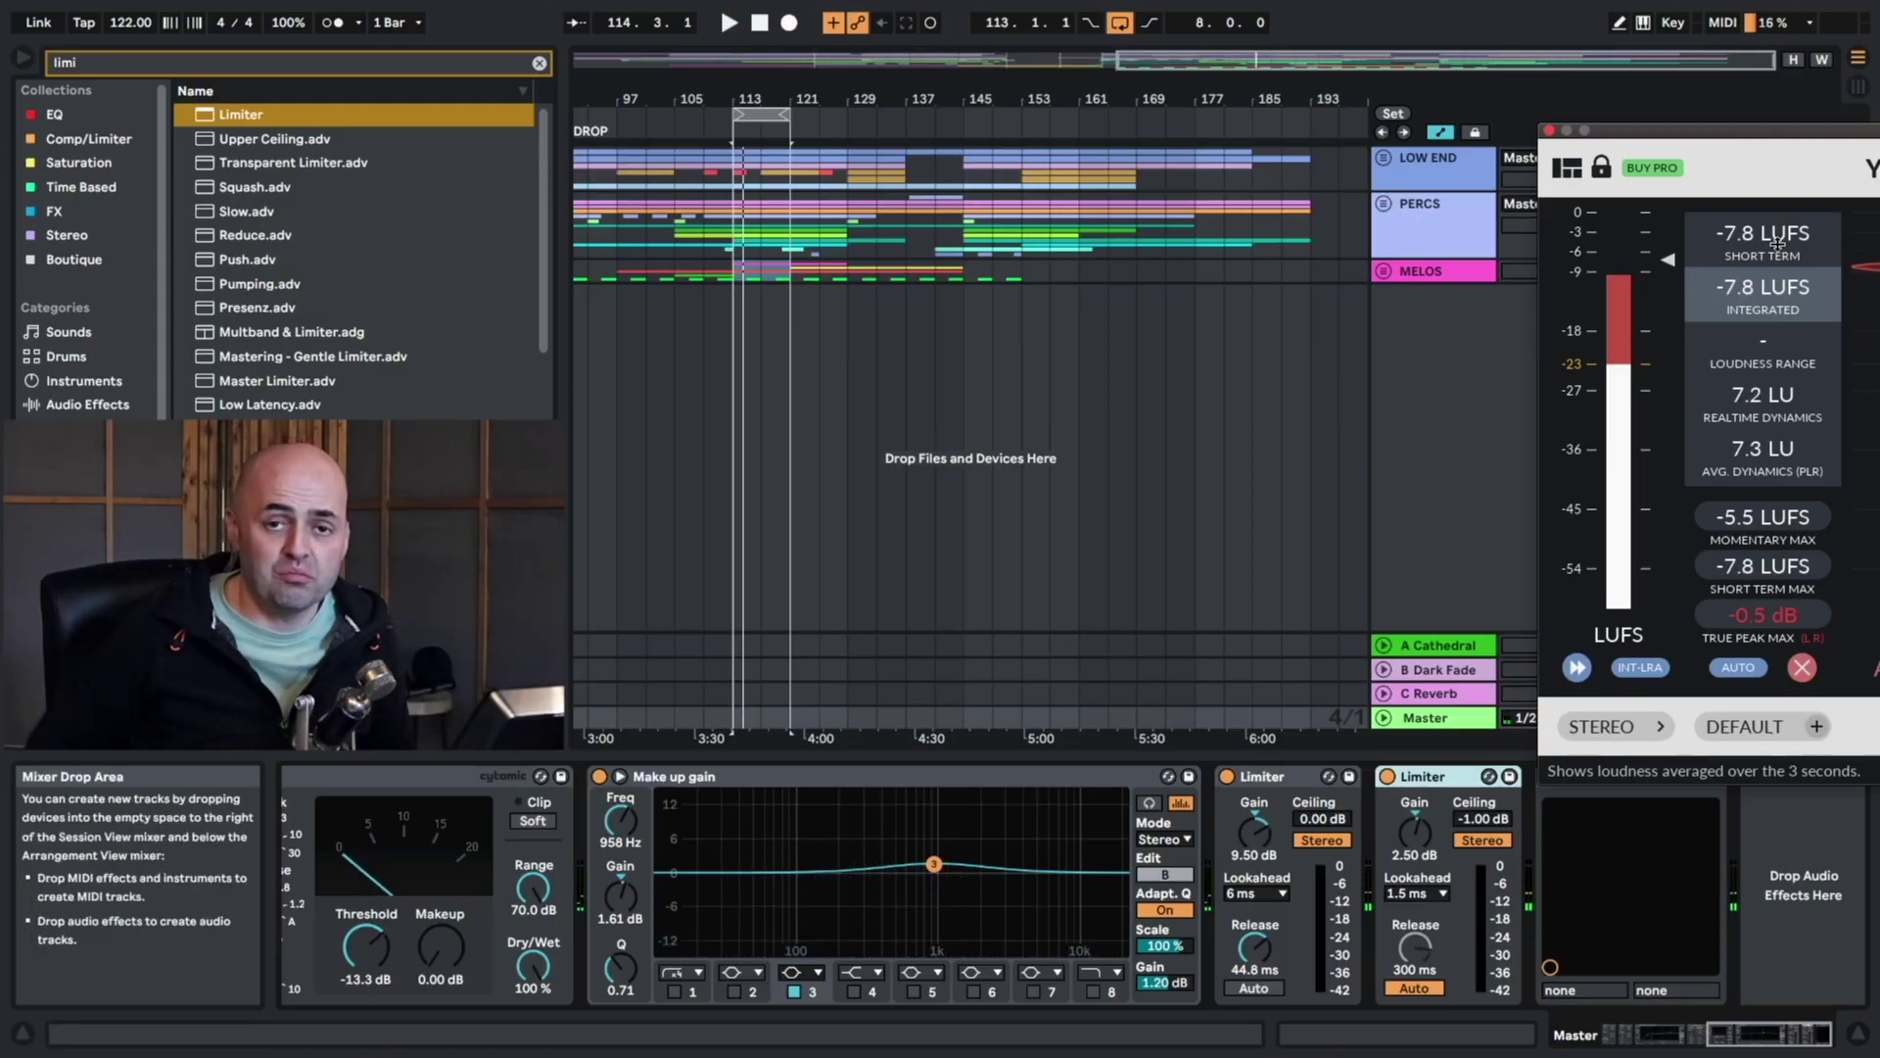
left_click(1550, 132)
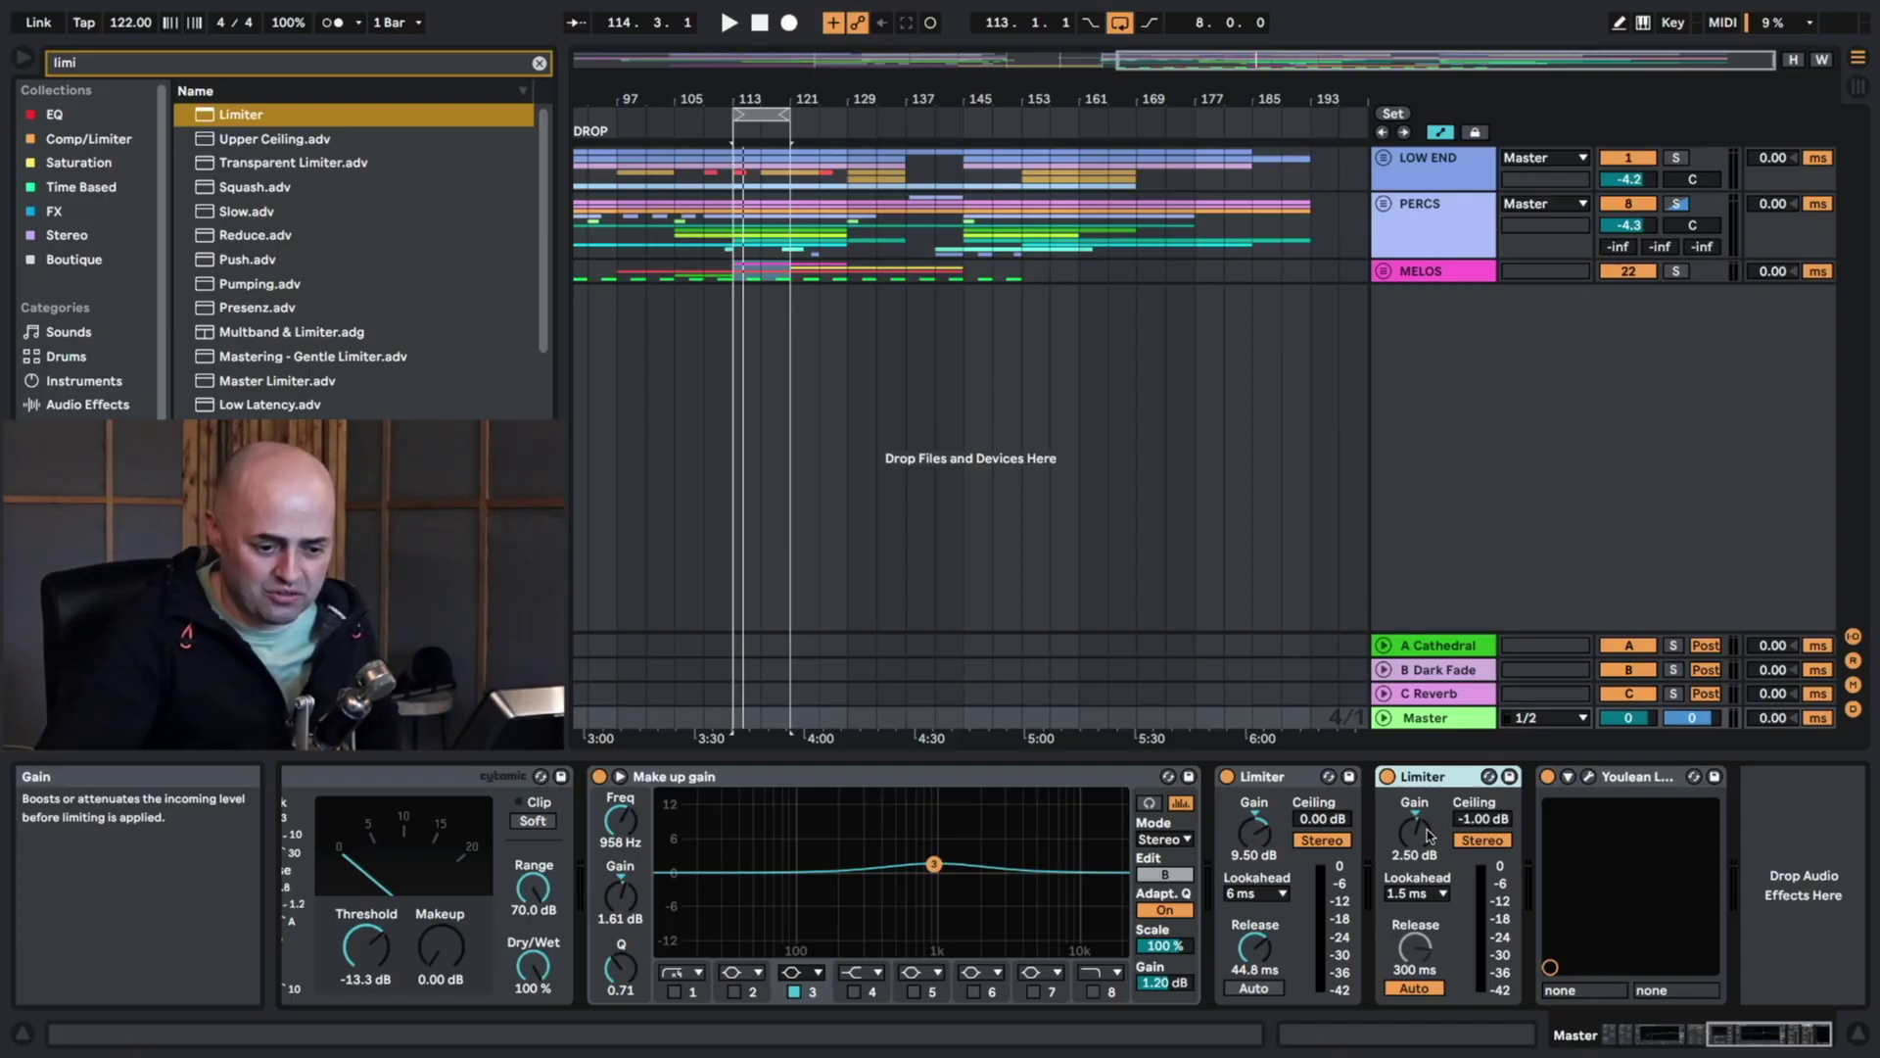
Re-examine the captured loudness and true peak readings in the Youlean Loudness Meter.
left_click(1588, 776)
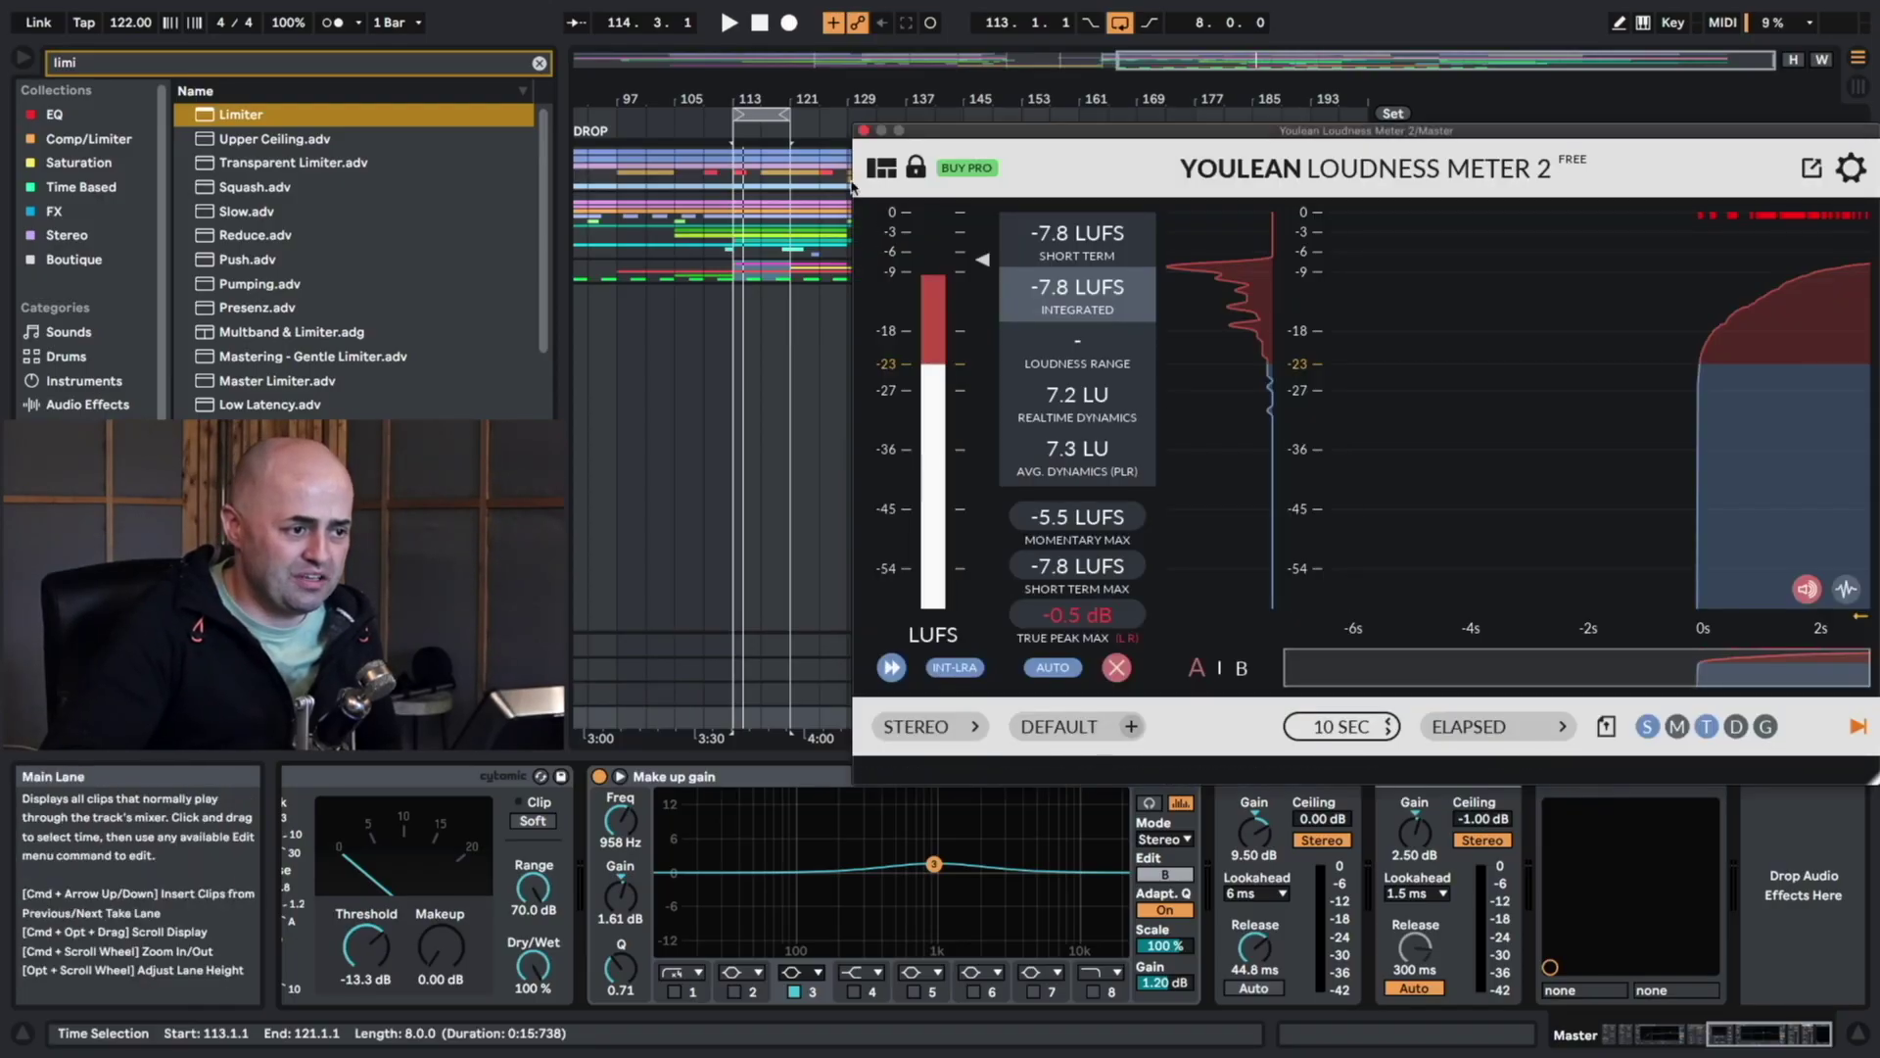
left_click(864, 130)
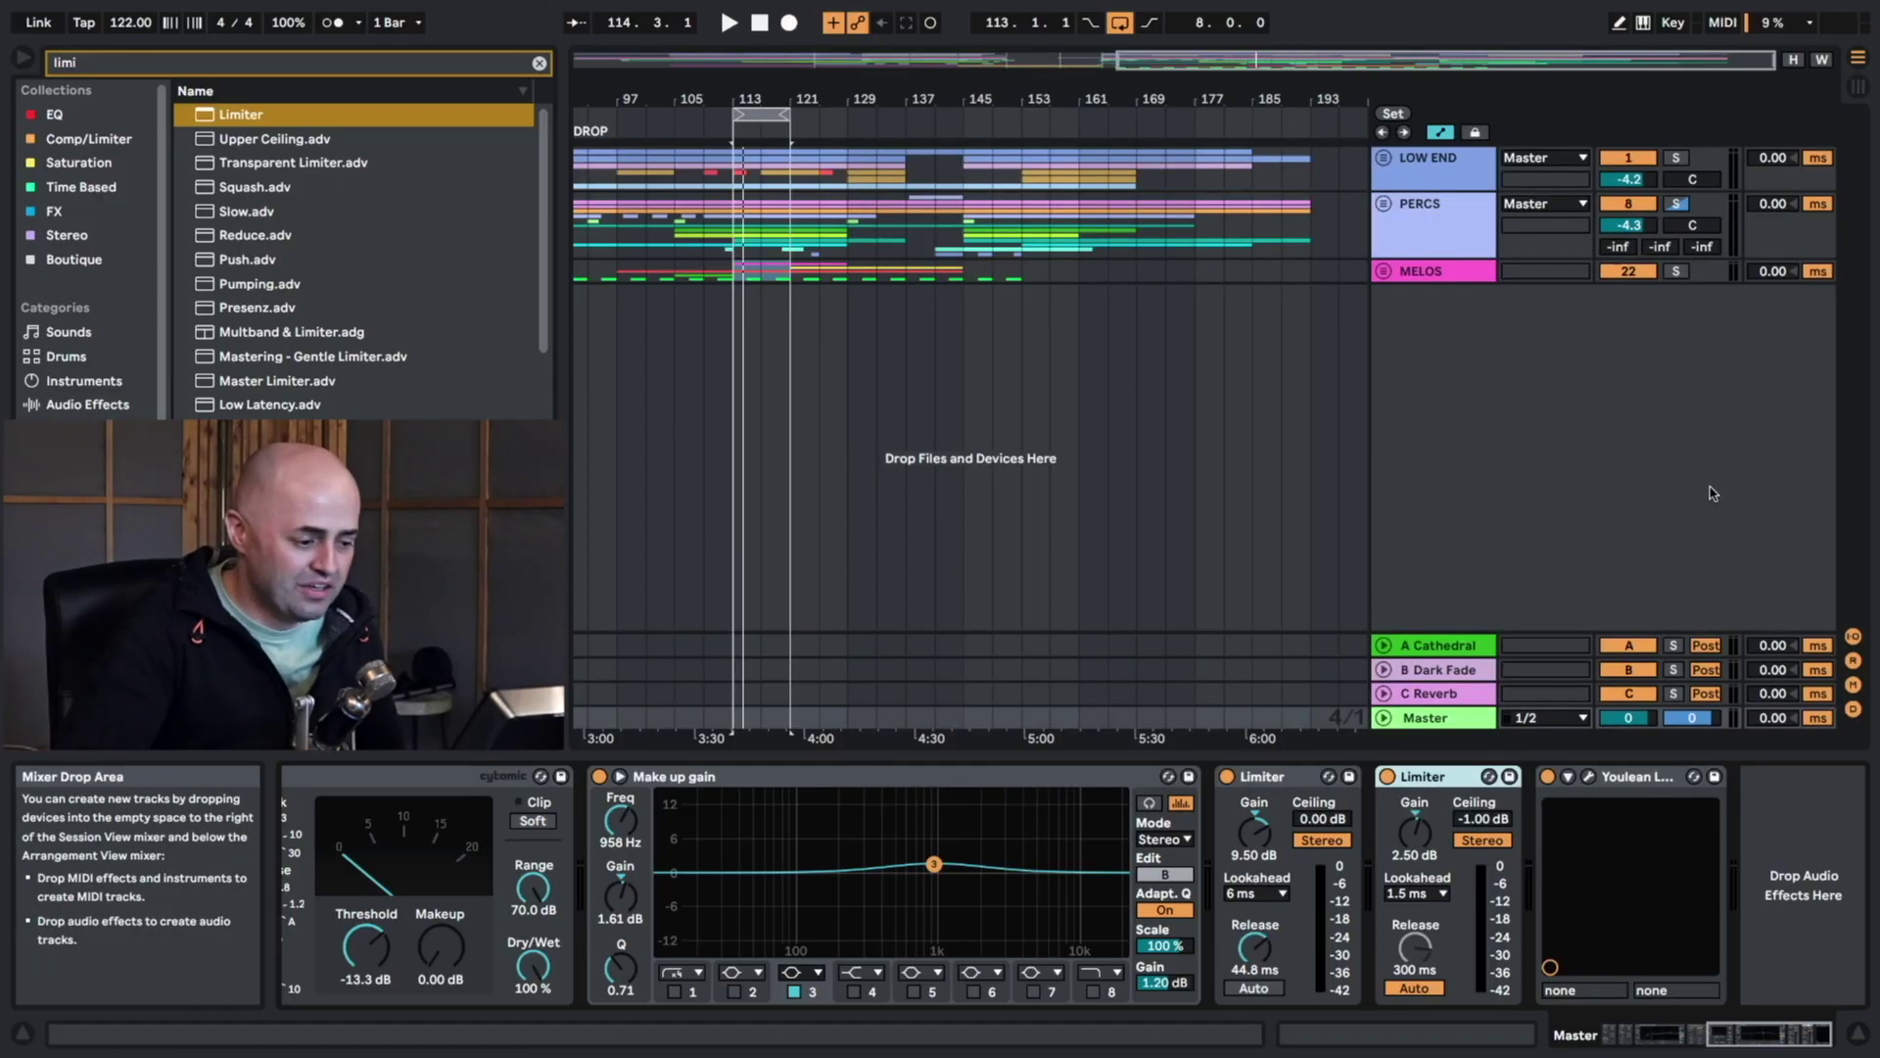
mouse_move(1841, 1031)
left_mouse_down()
mouse_move(1667, 1030)
mouse_move(1846, 1032)
left_mouse_up()
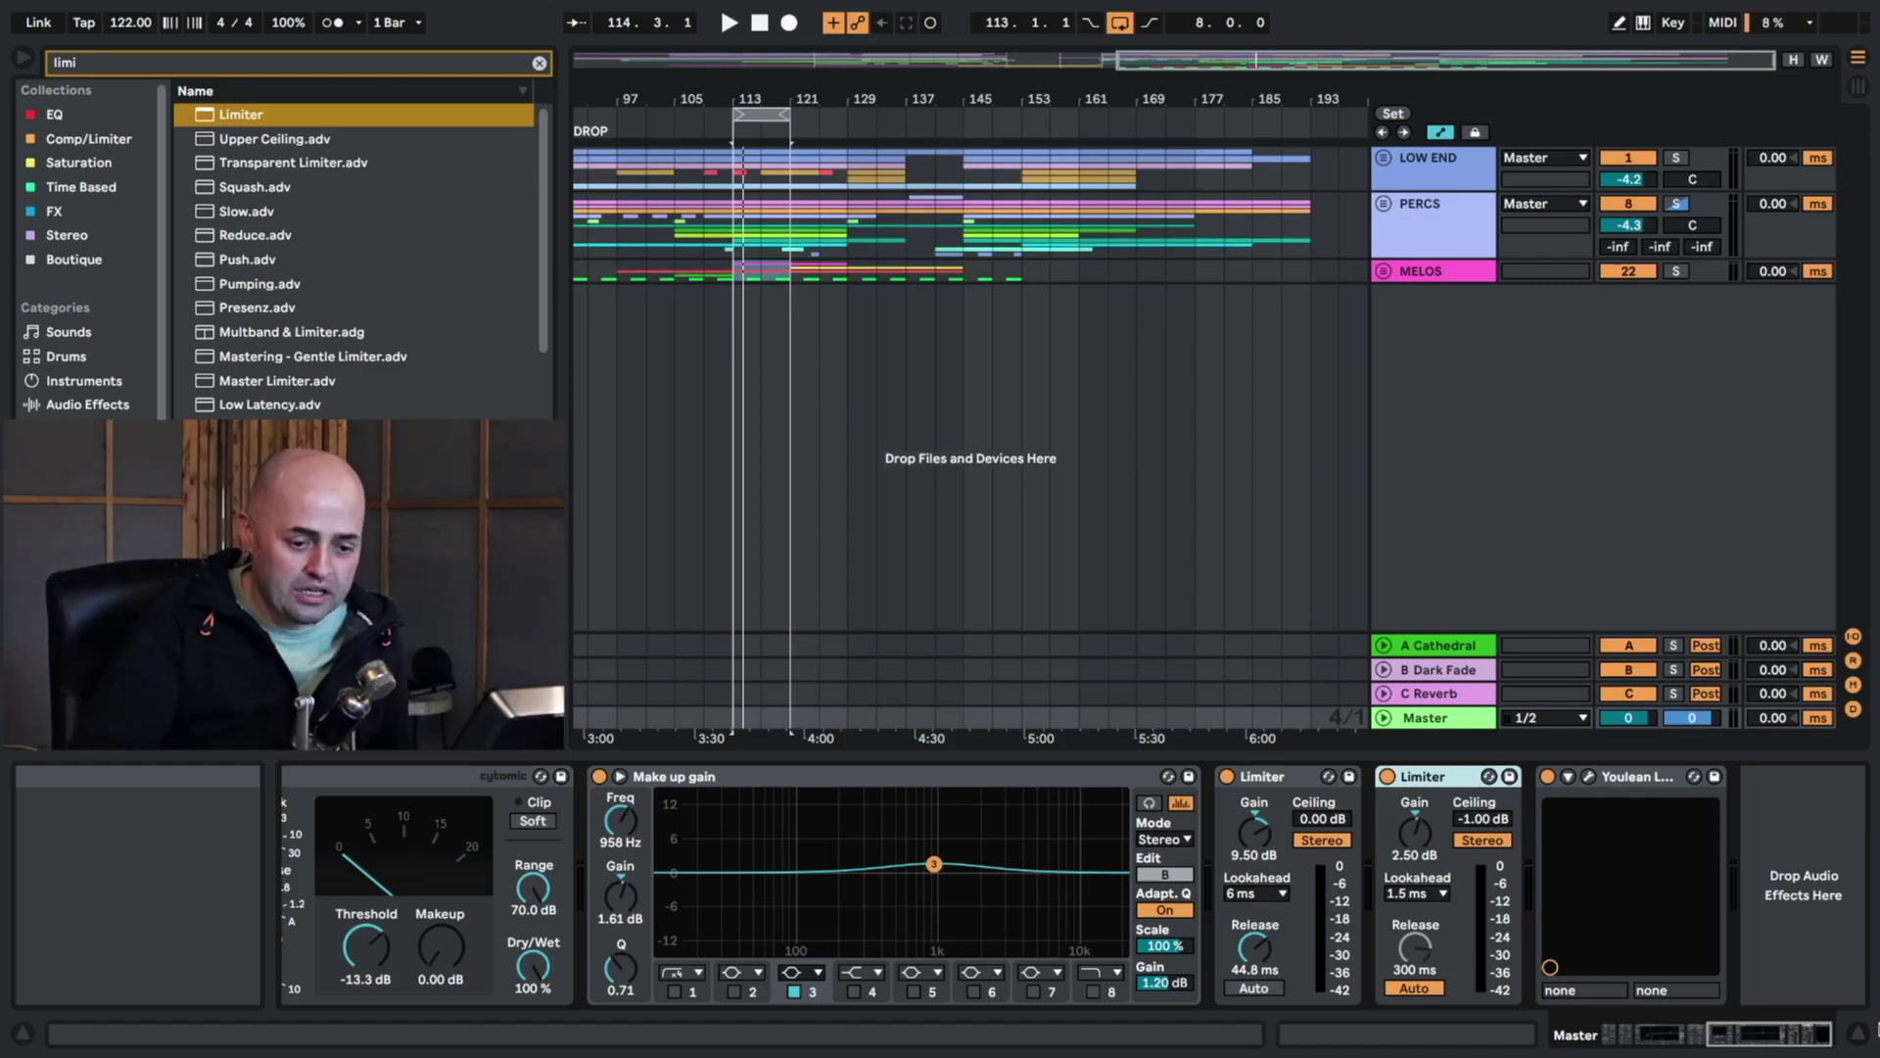
left_click(1589, 776)
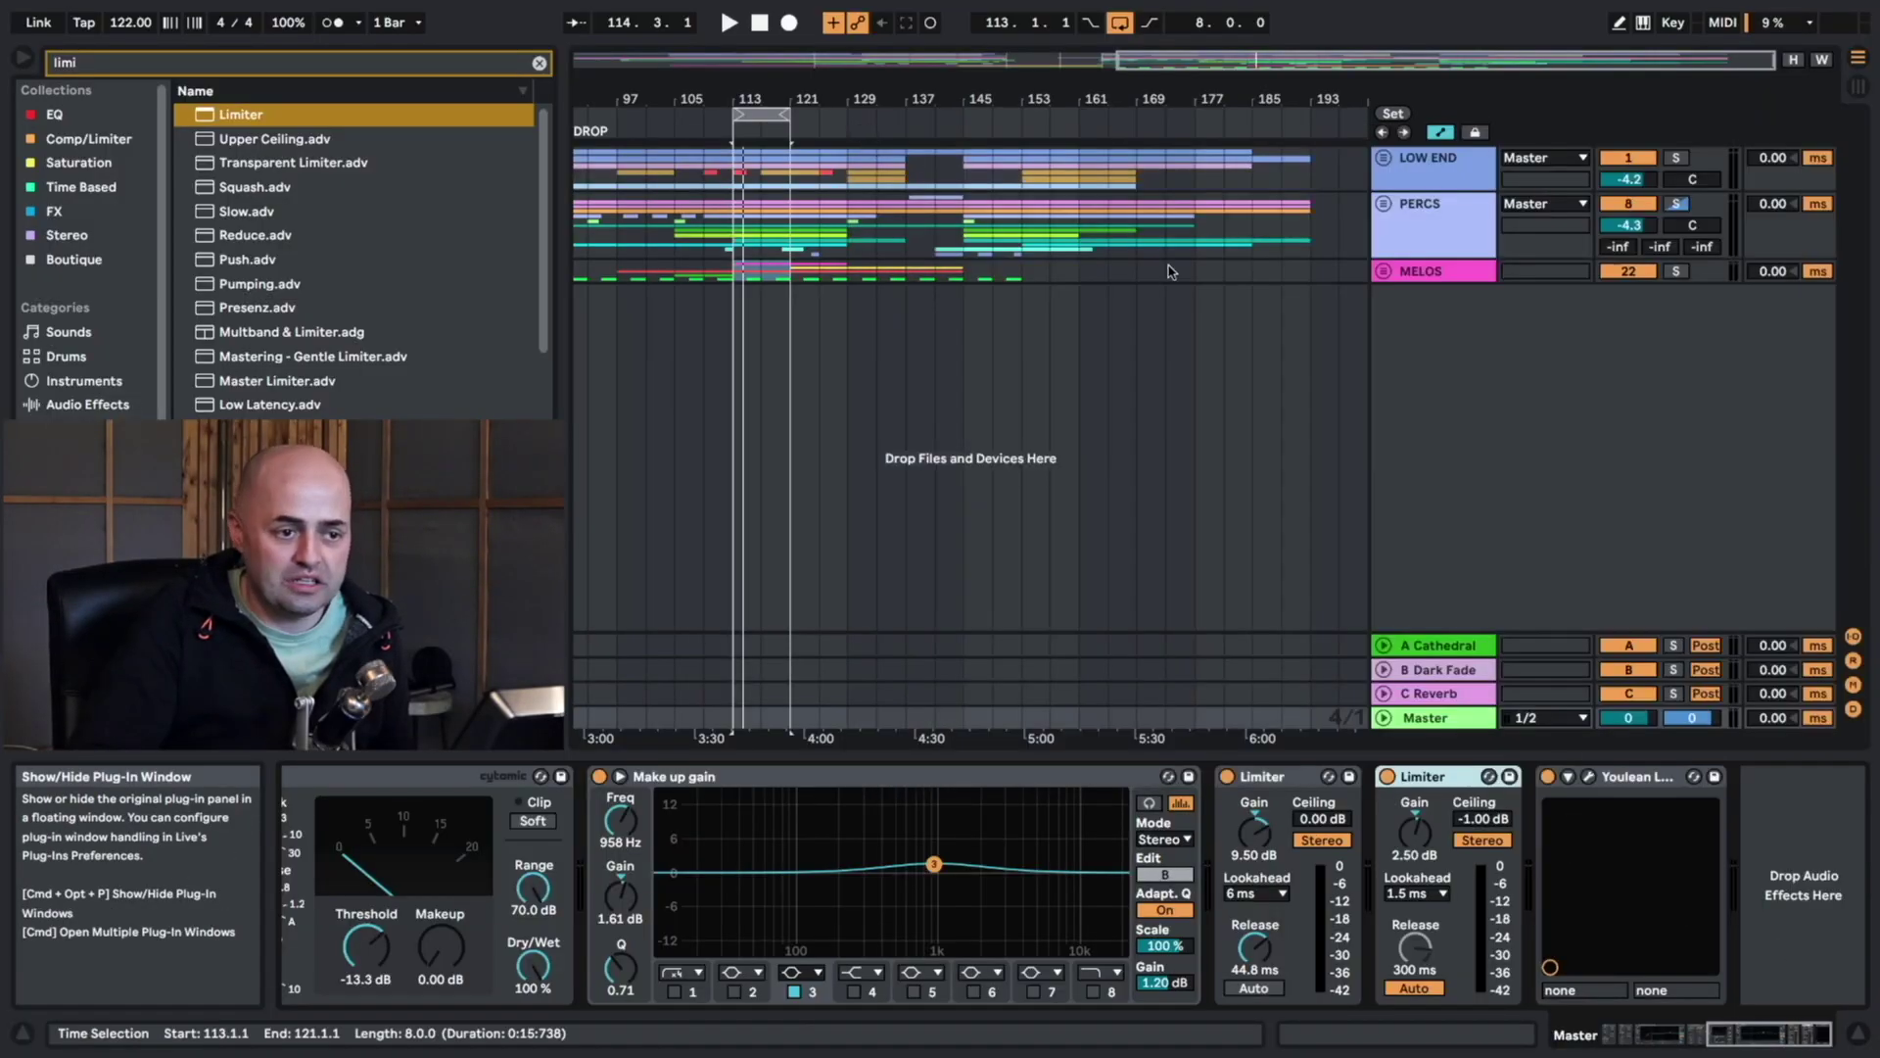
left_click(863, 130)
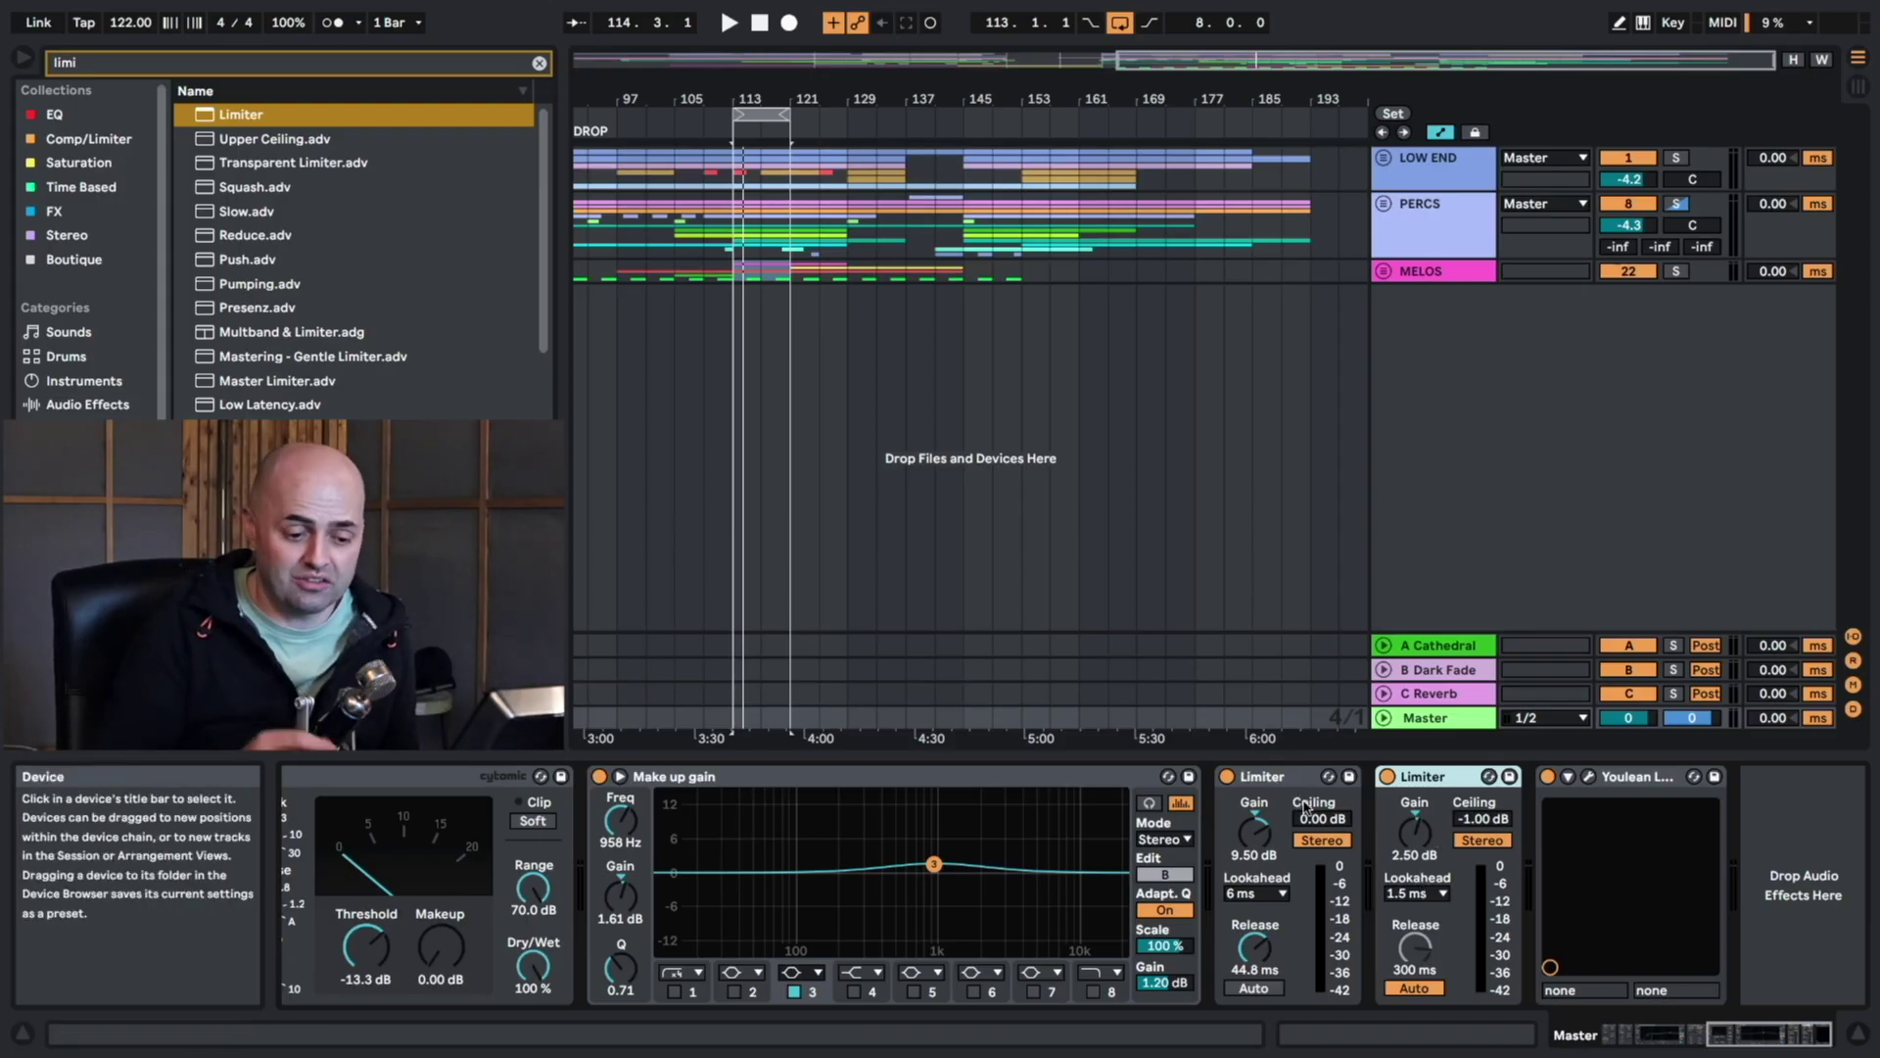
Review the Glue Compressor, Make up gain EQ and both Limiters along the Master device chain.
left_click_drag(1743, 1036, 1685, 1038)
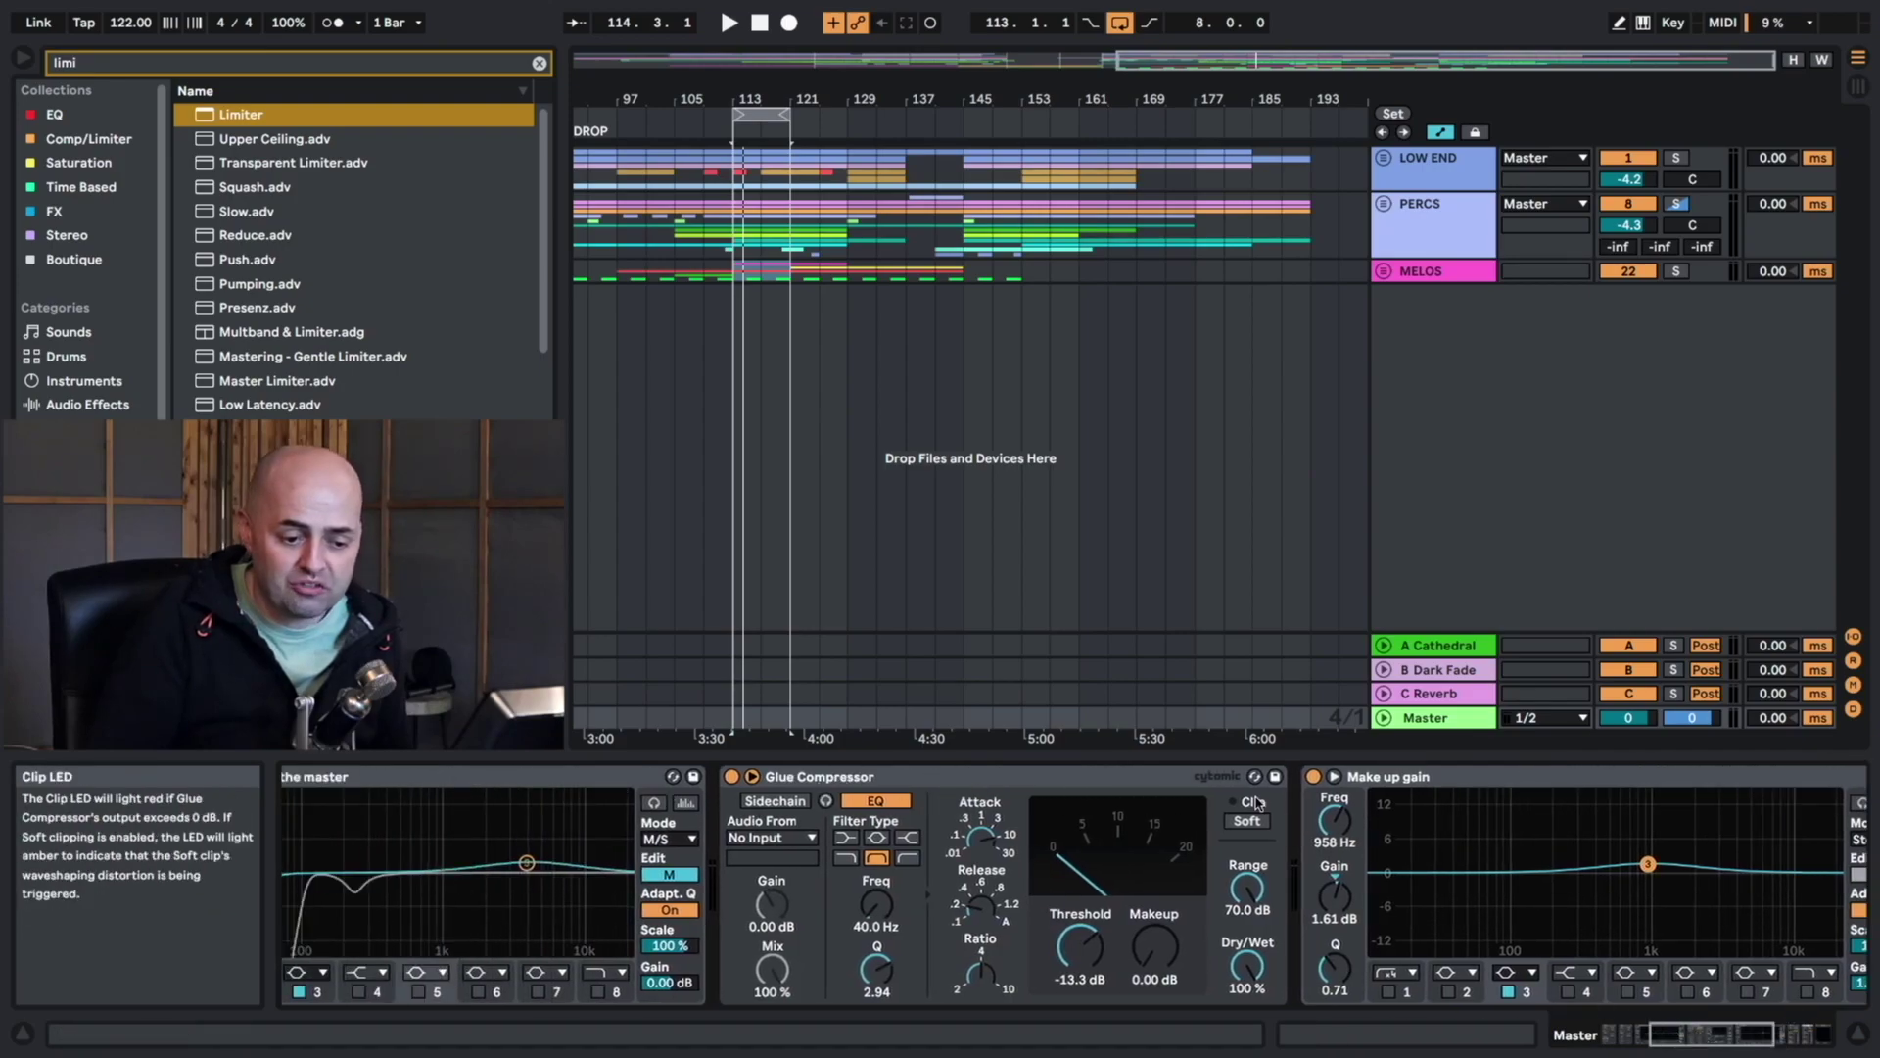
left_click(1772, 1033)
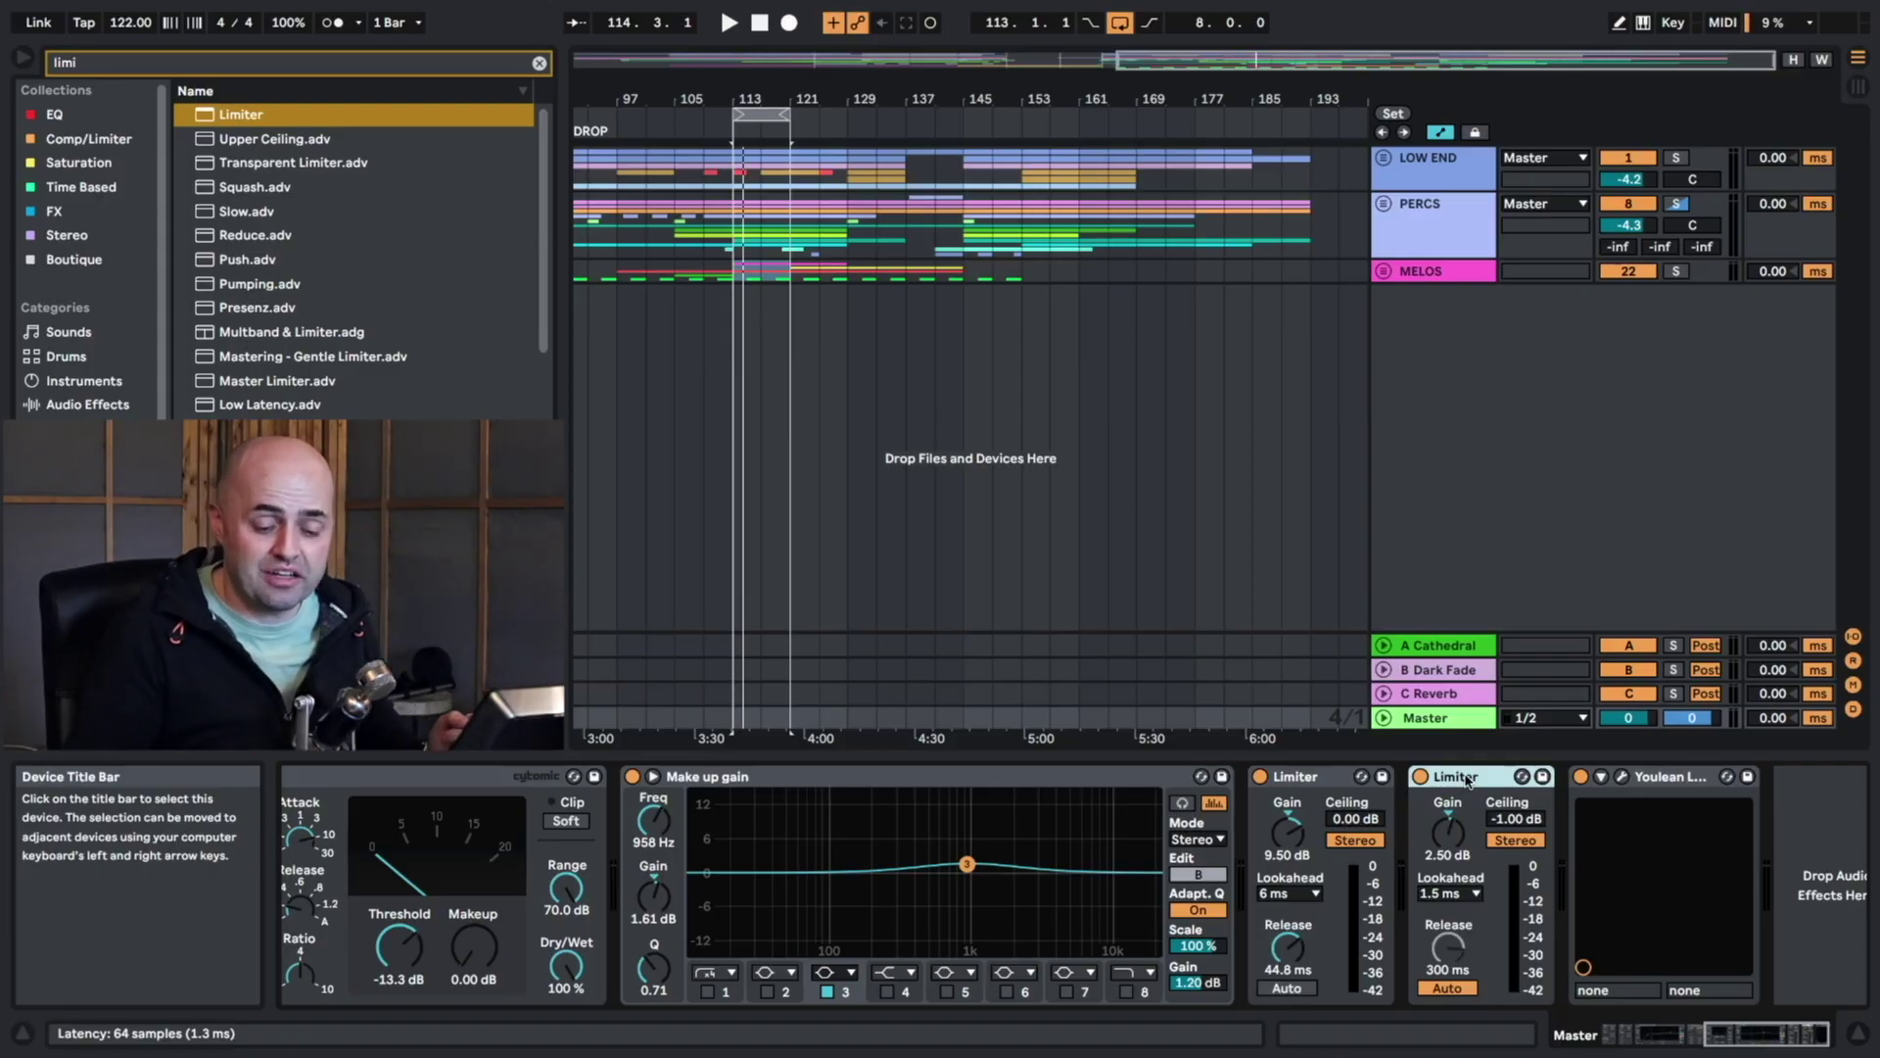
left_click(1793, 1036)
left_click_drag(1793, 1036, 1740, 1038)
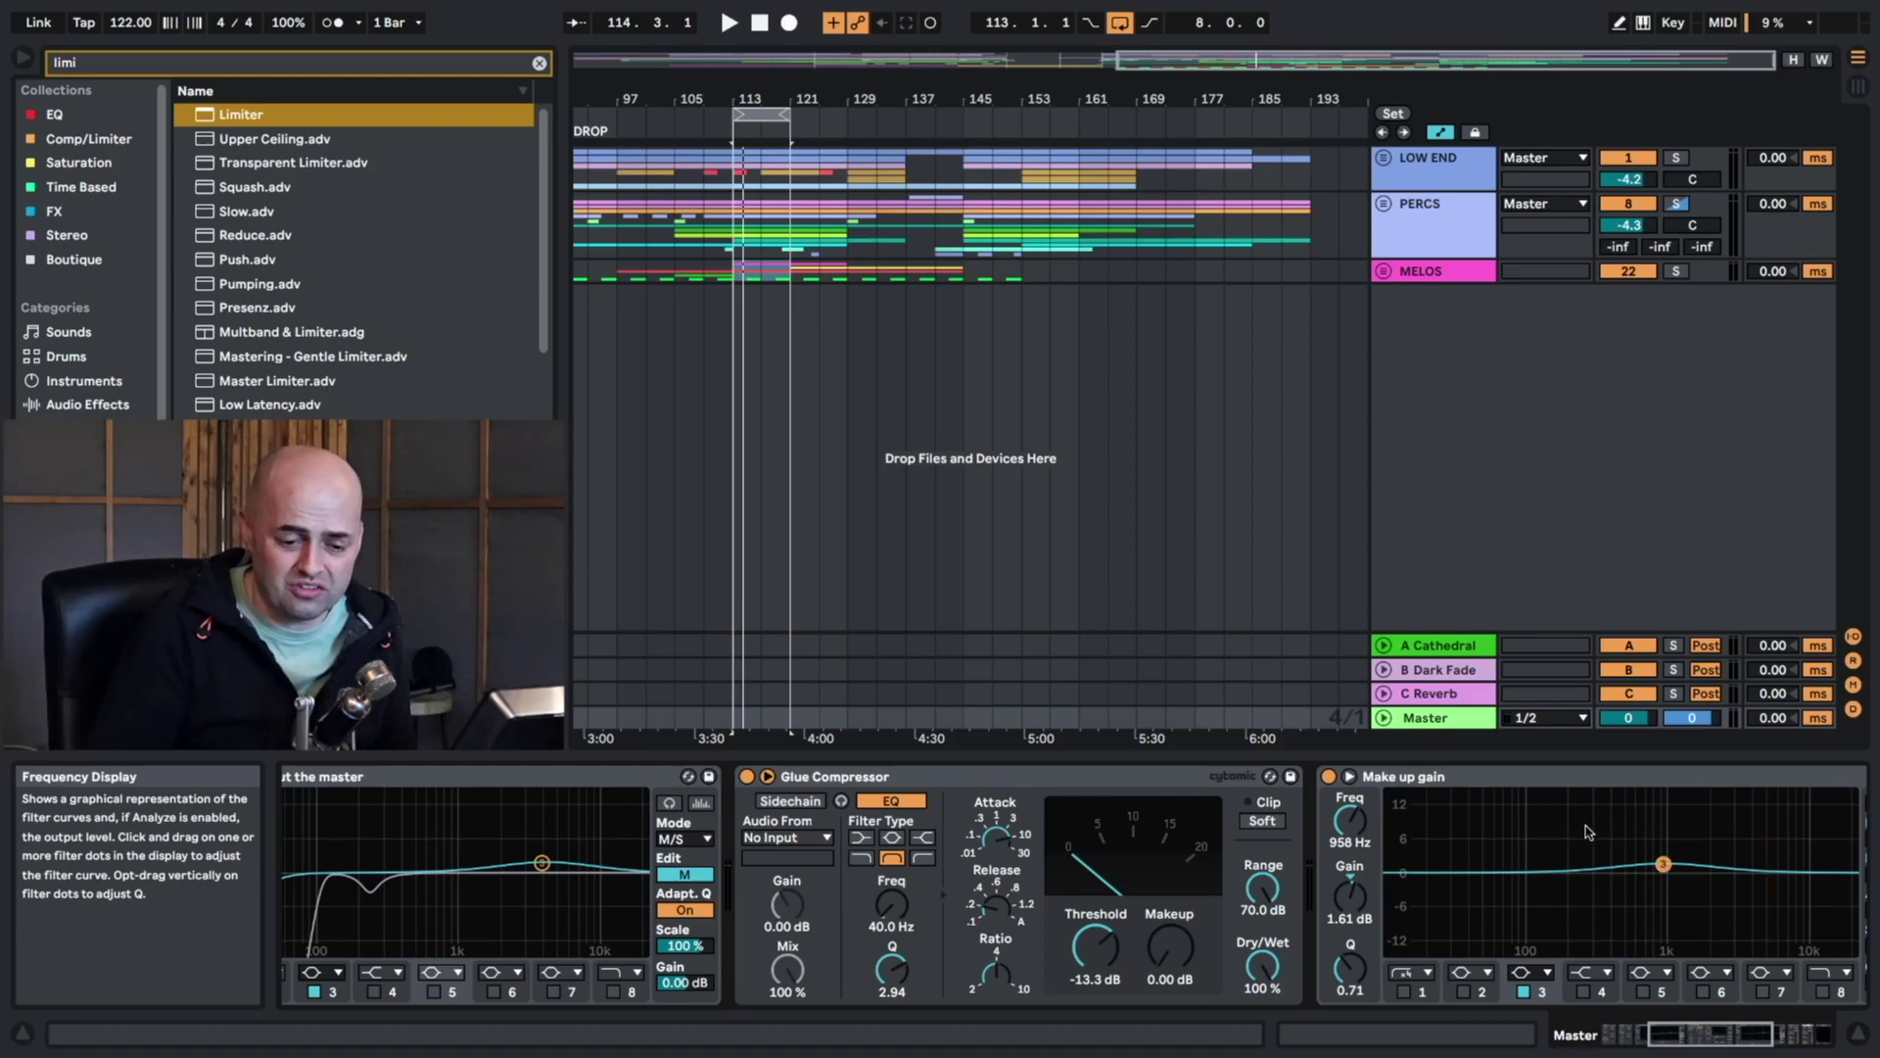
left_click(1030, 779)
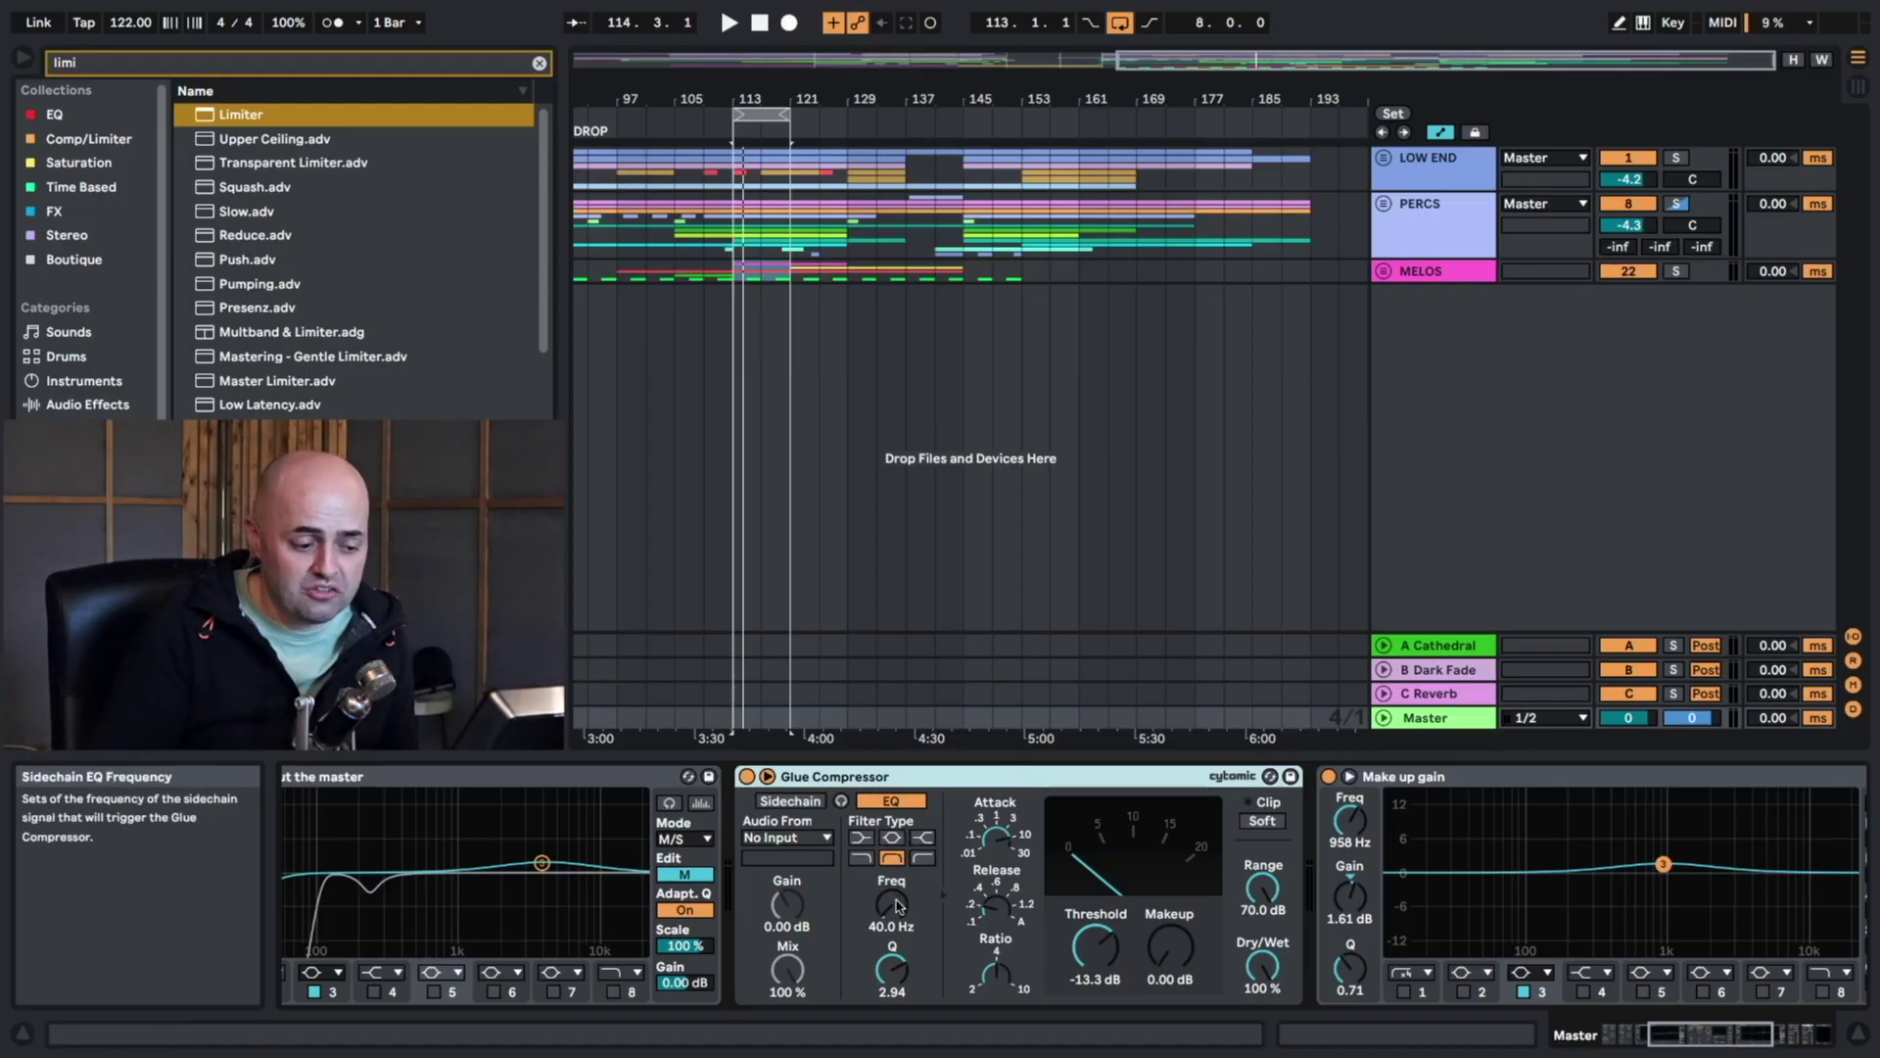
Try a different sidechain EQ frequency on the Glue Compressor.
mouse_move(893, 910)
left_mouse_down()
mouse_move(893, 822)
mouse_move(893, 908)
left_mouse_up()
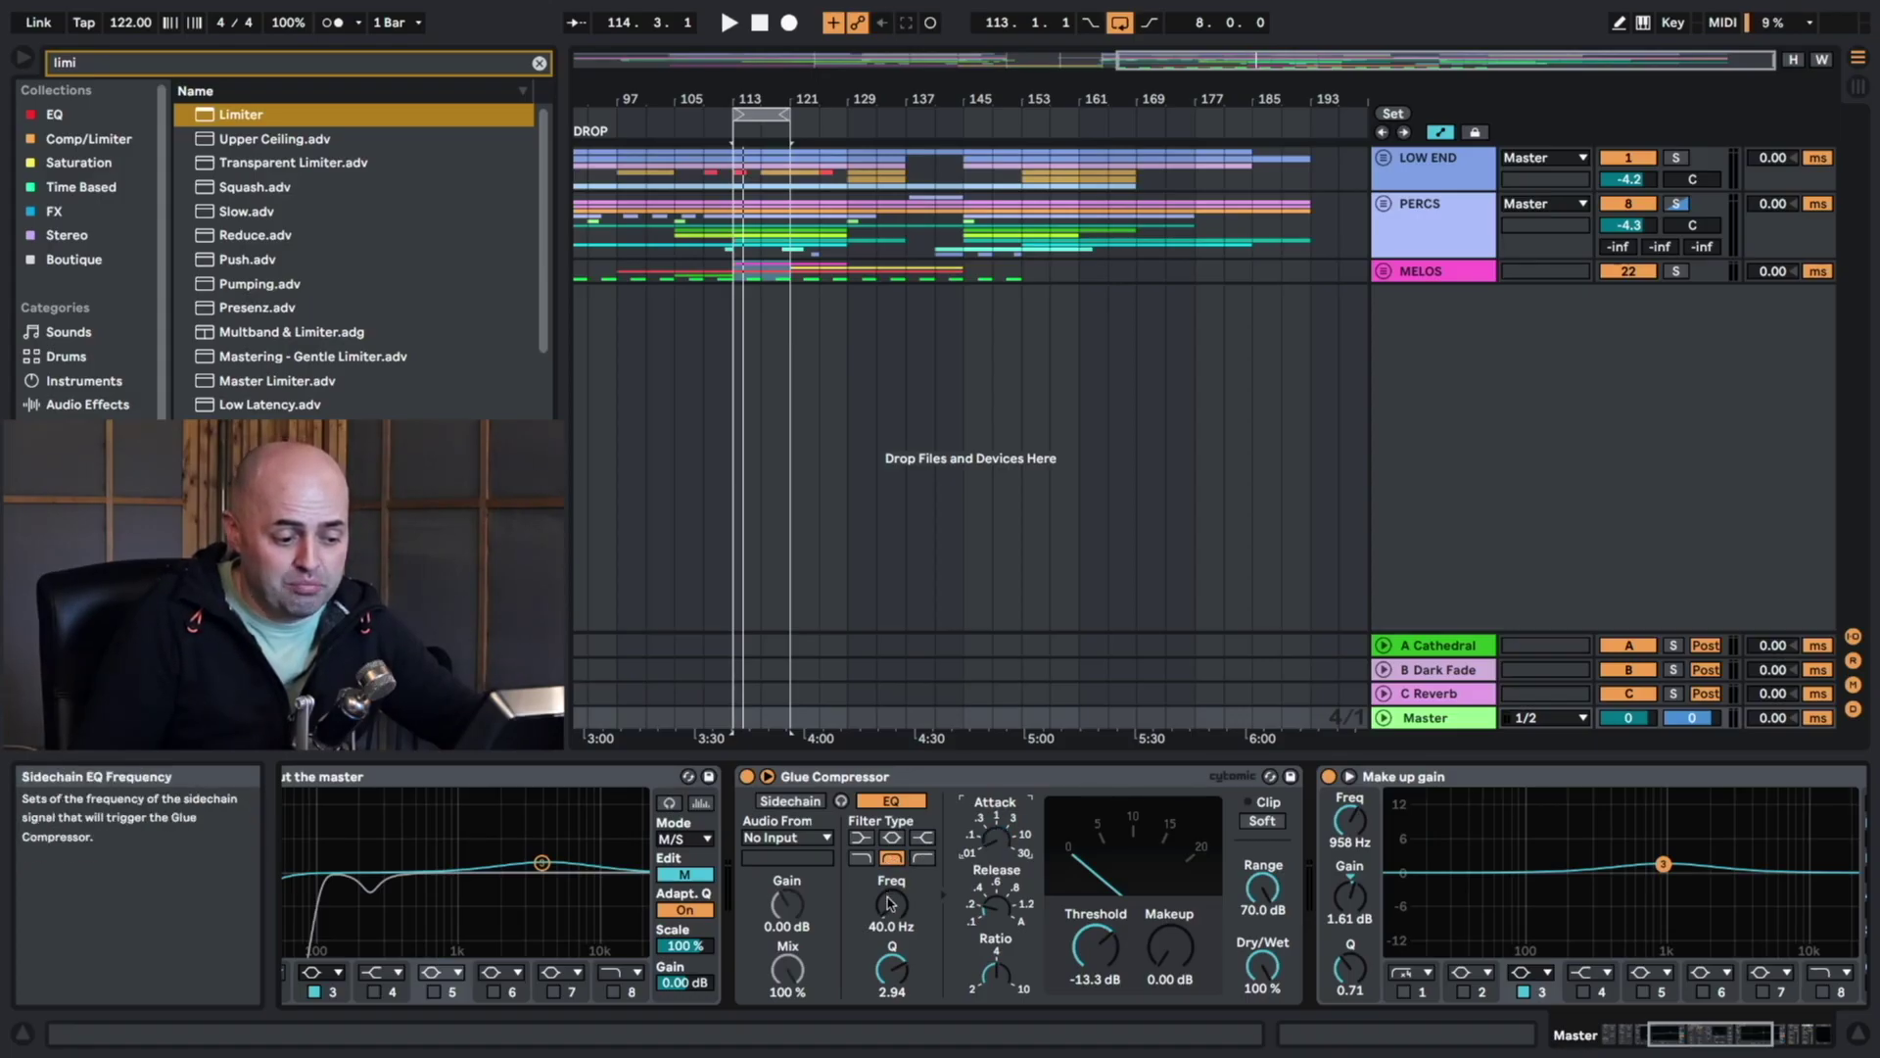
mouse_move(893, 917)
left_mouse_down()
mouse_move(894, 869)
mouse_move(896, 918)
left_mouse_up()
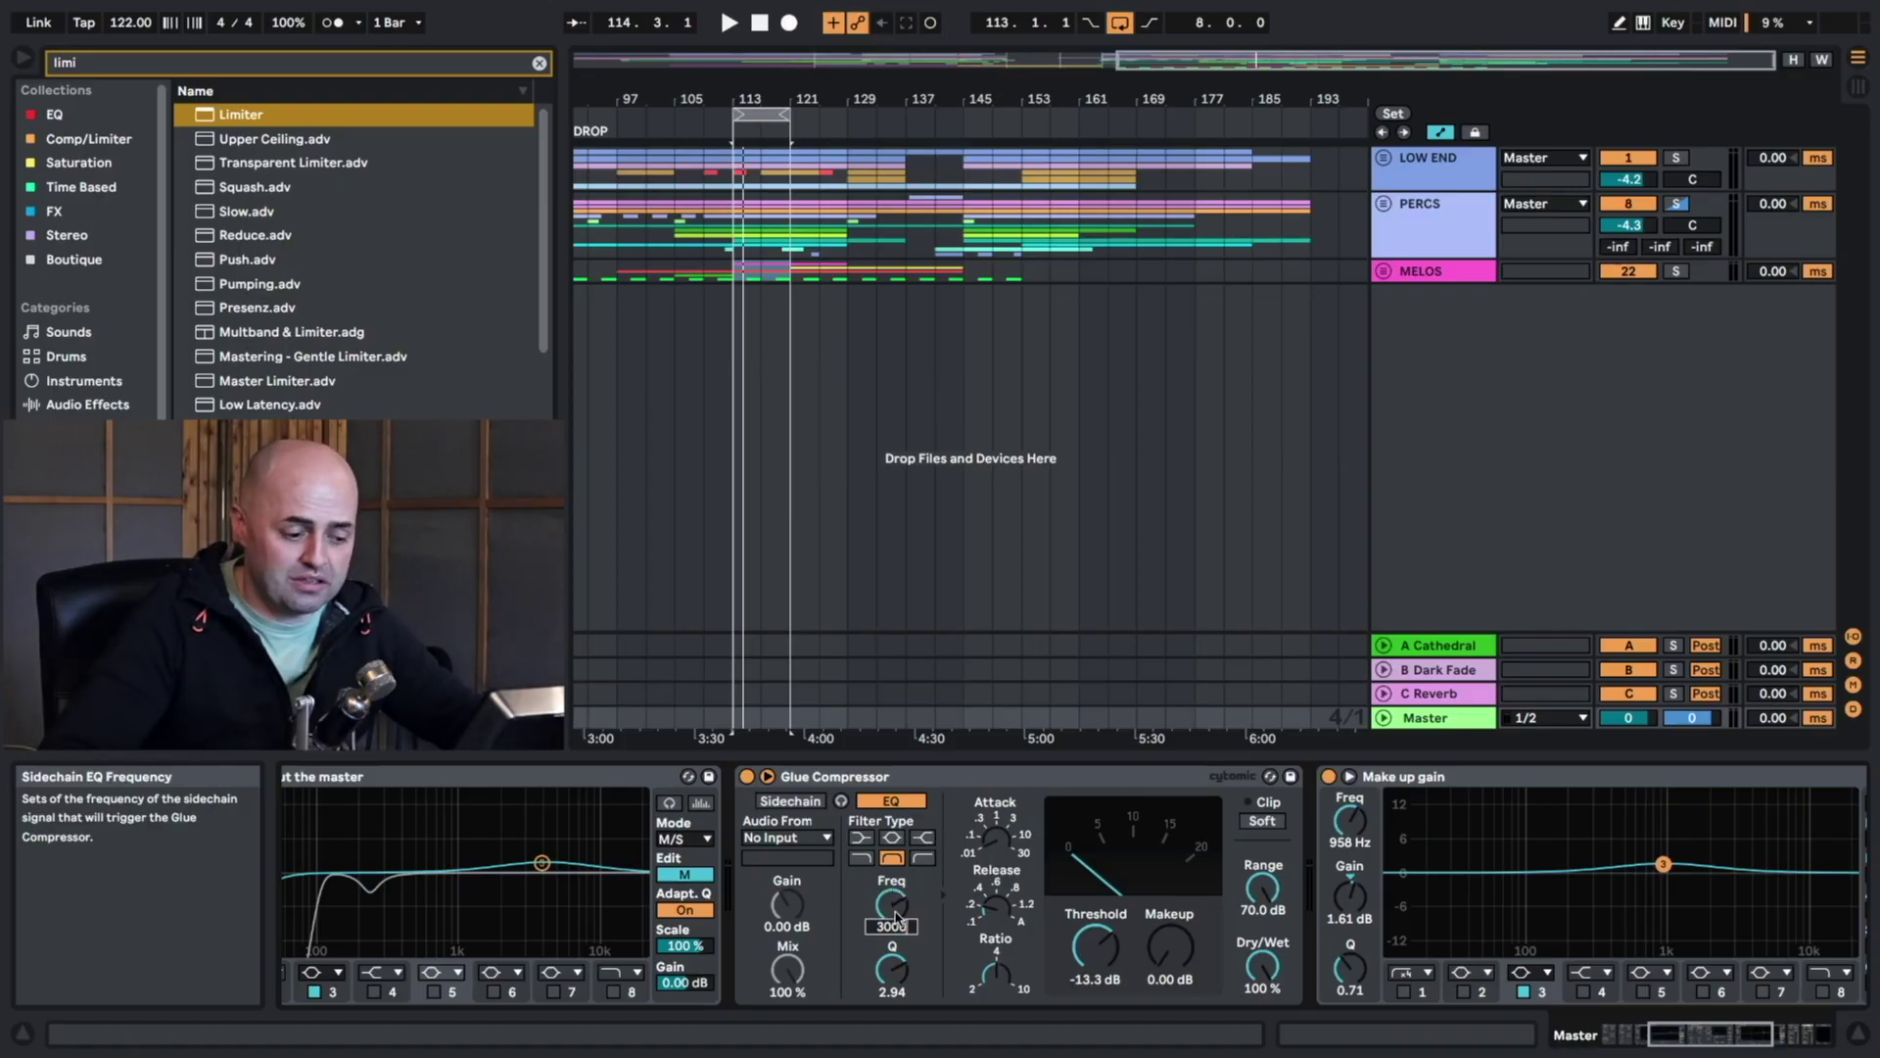
left_click(996, 909)
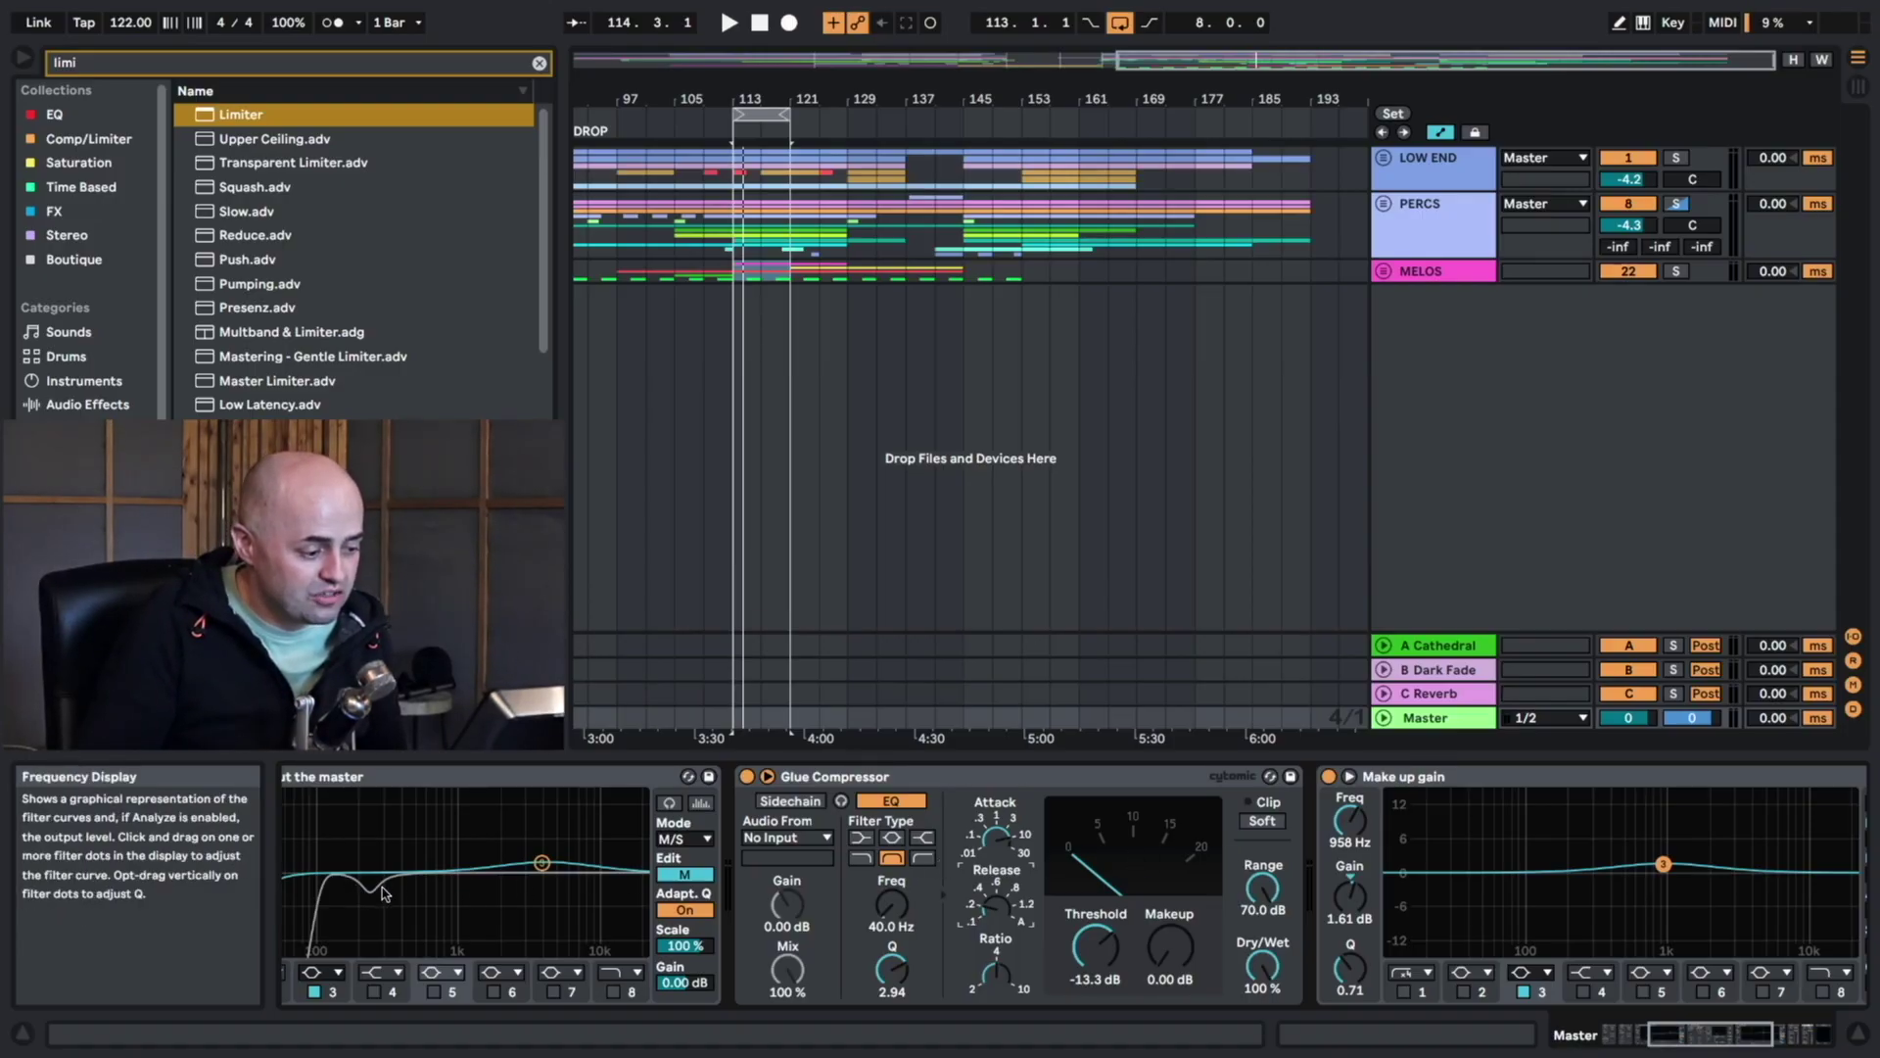
Examine the mid and side curves of the "Clean and Balance out the master" EQ alongside the Glue Compressor.
left_click(685, 873)
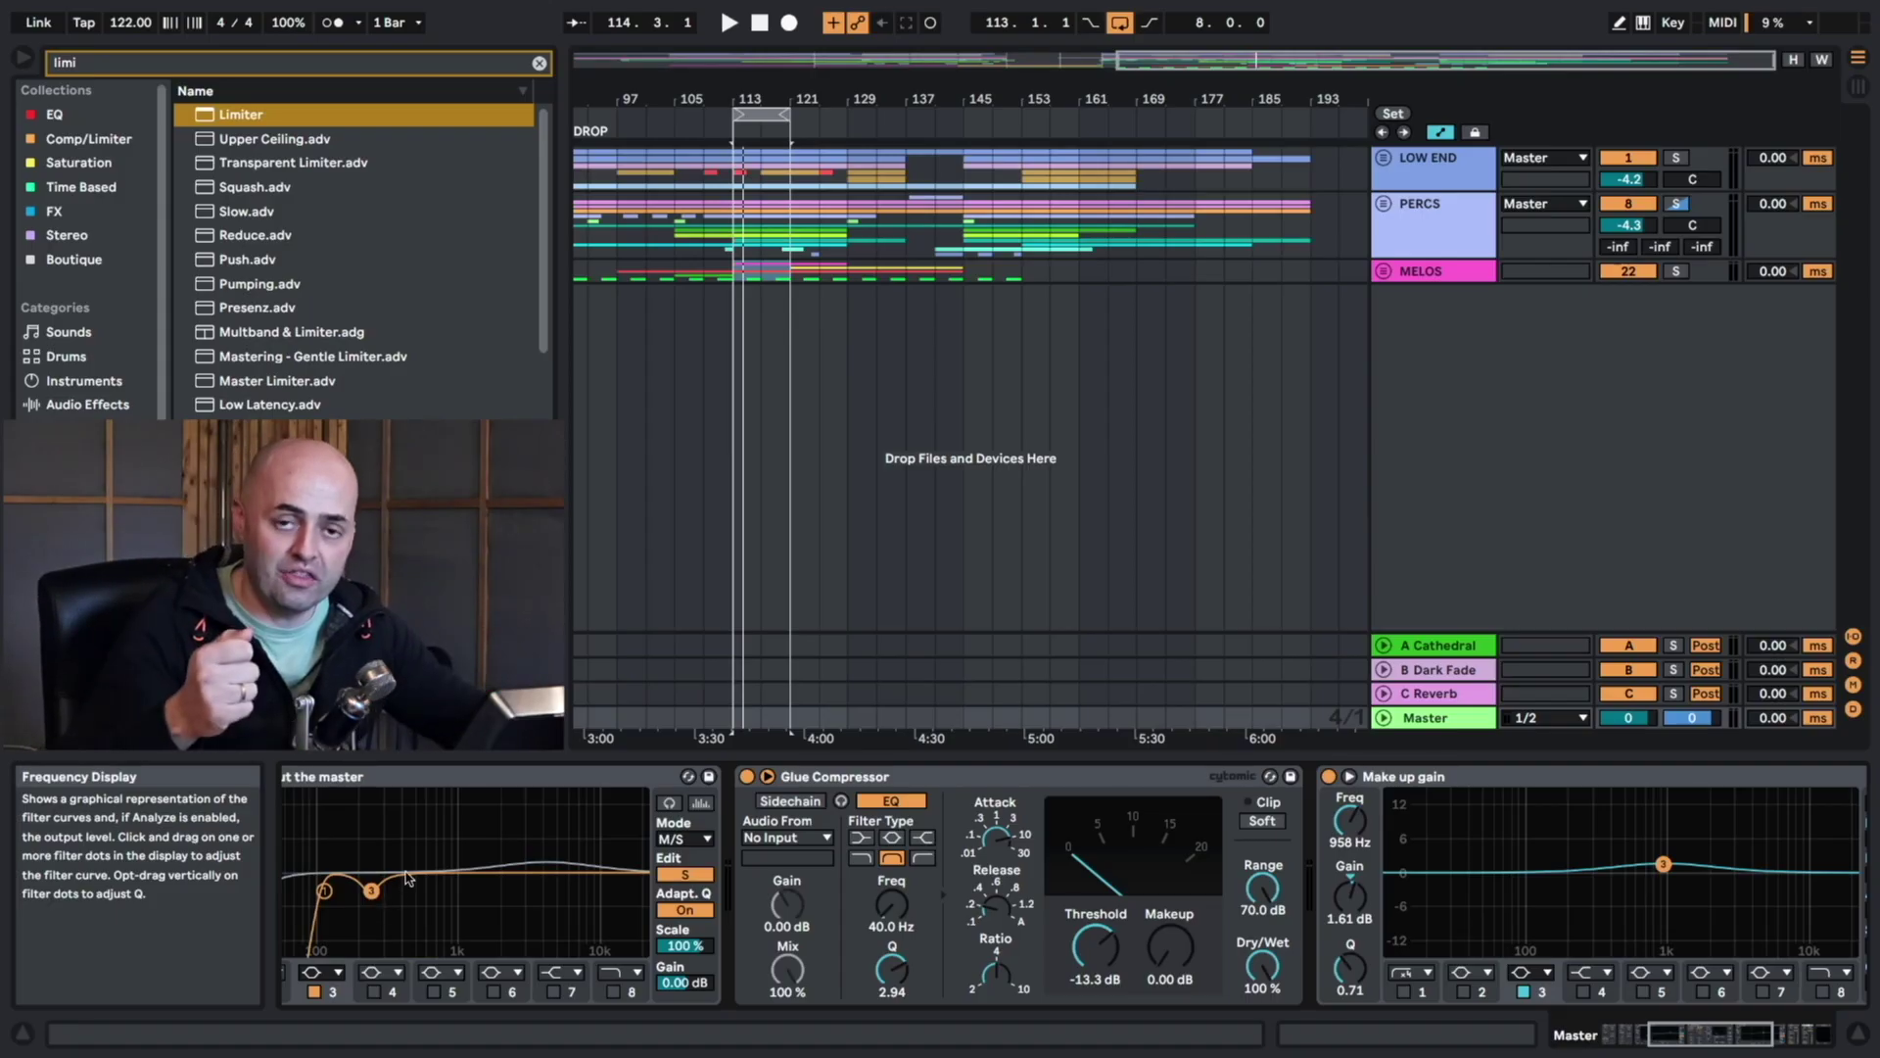
left_click(875, 775)
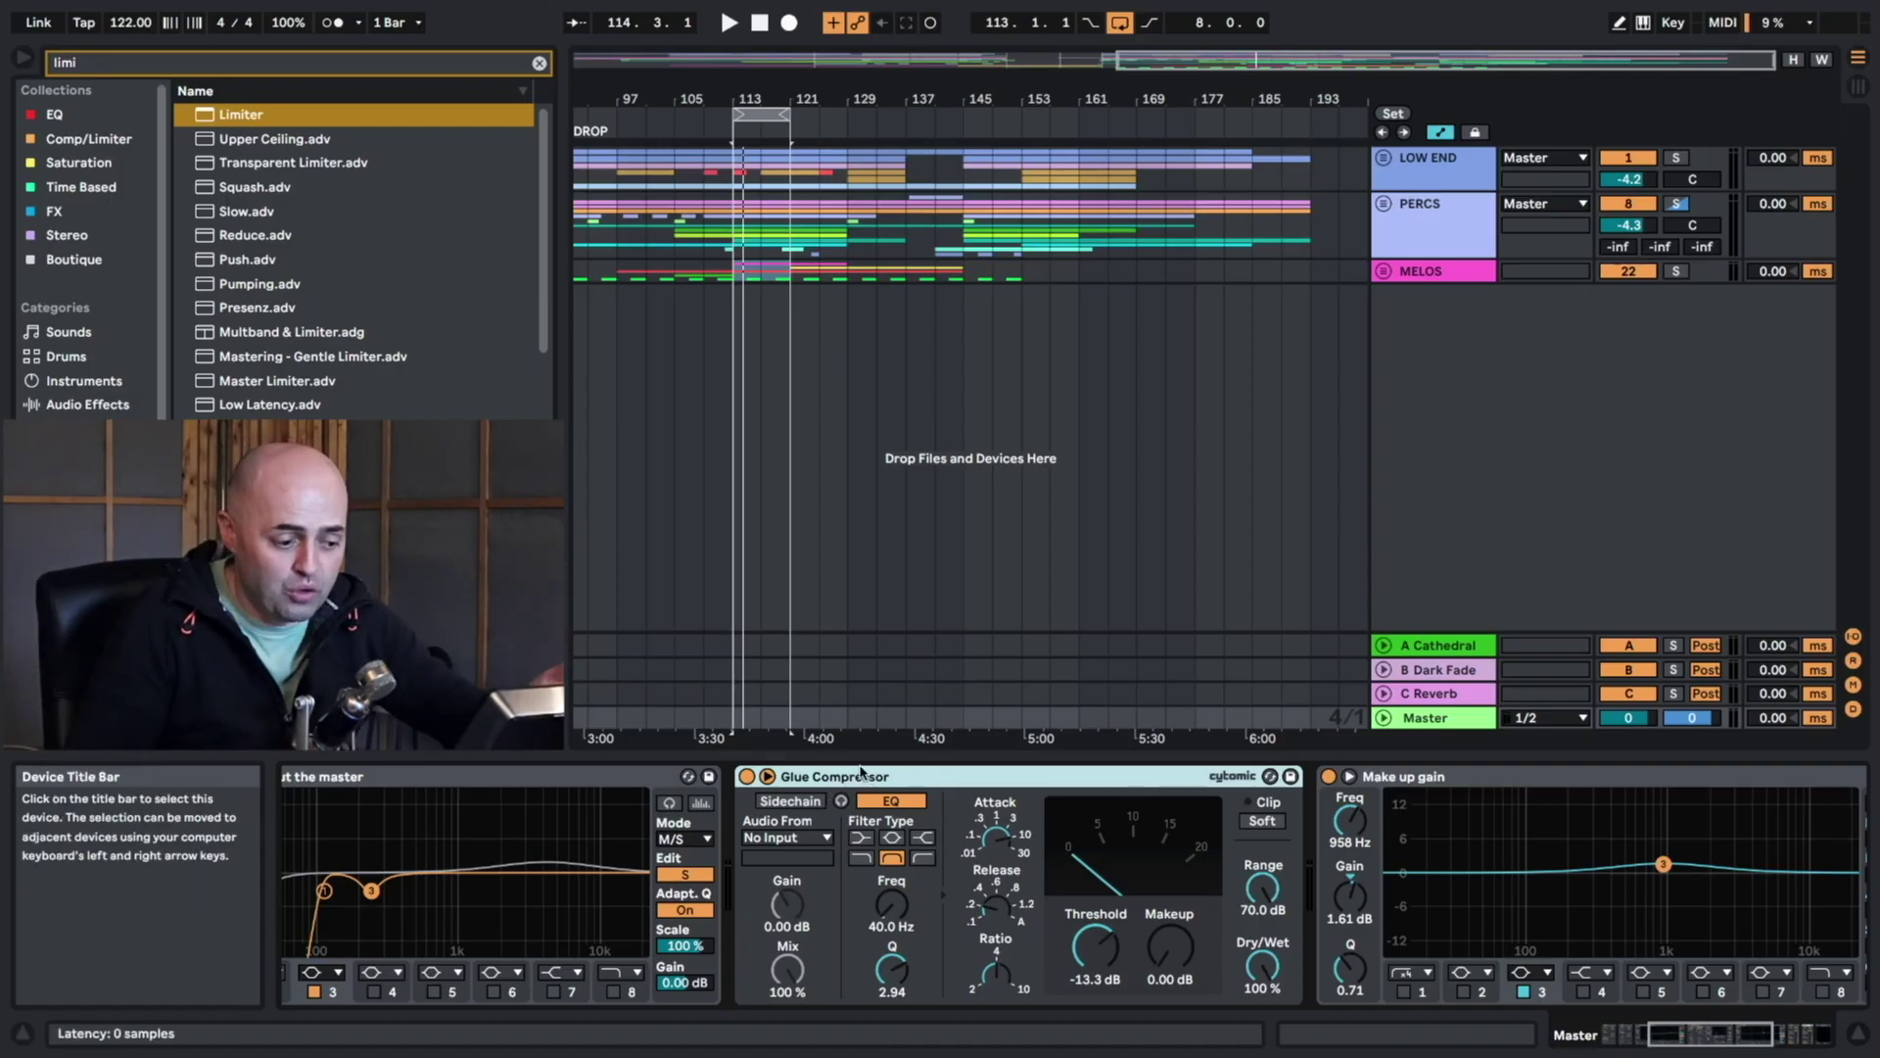
left_click_drag(1753, 1038, 1725, 1038)
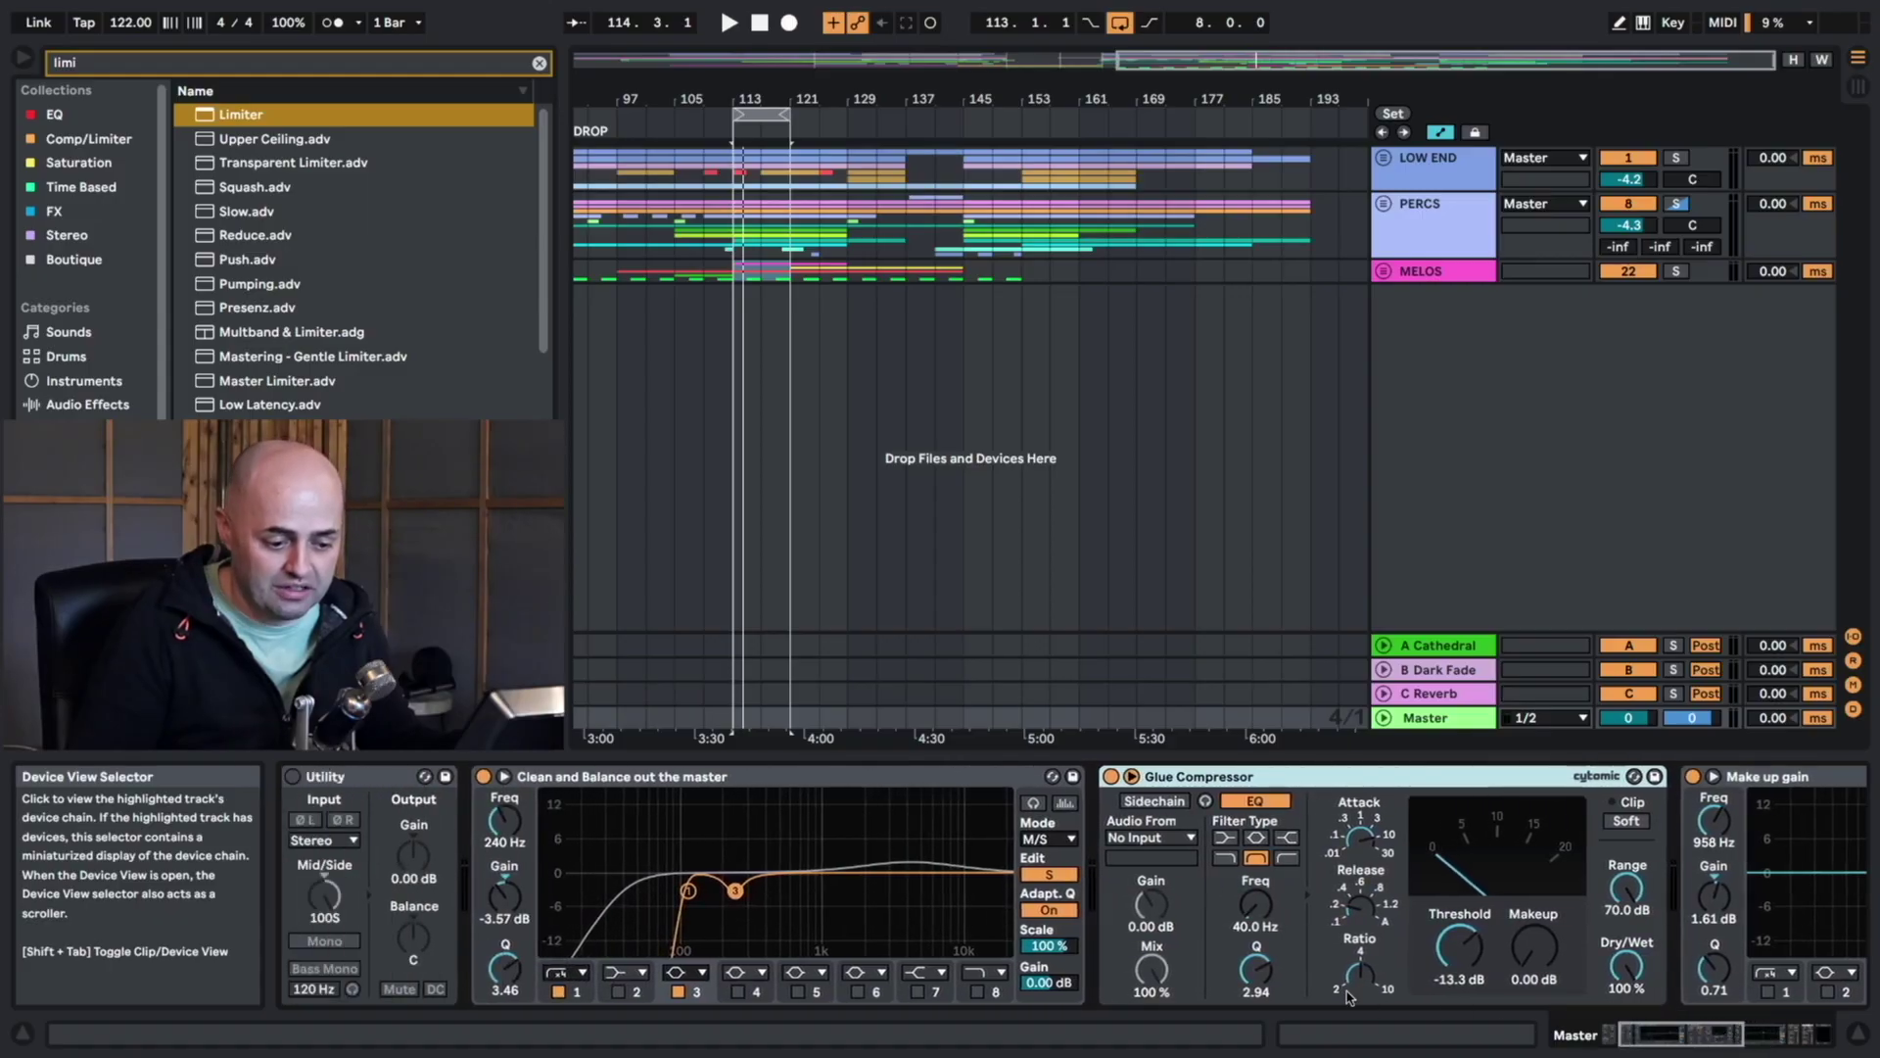
left_click(779, 782)
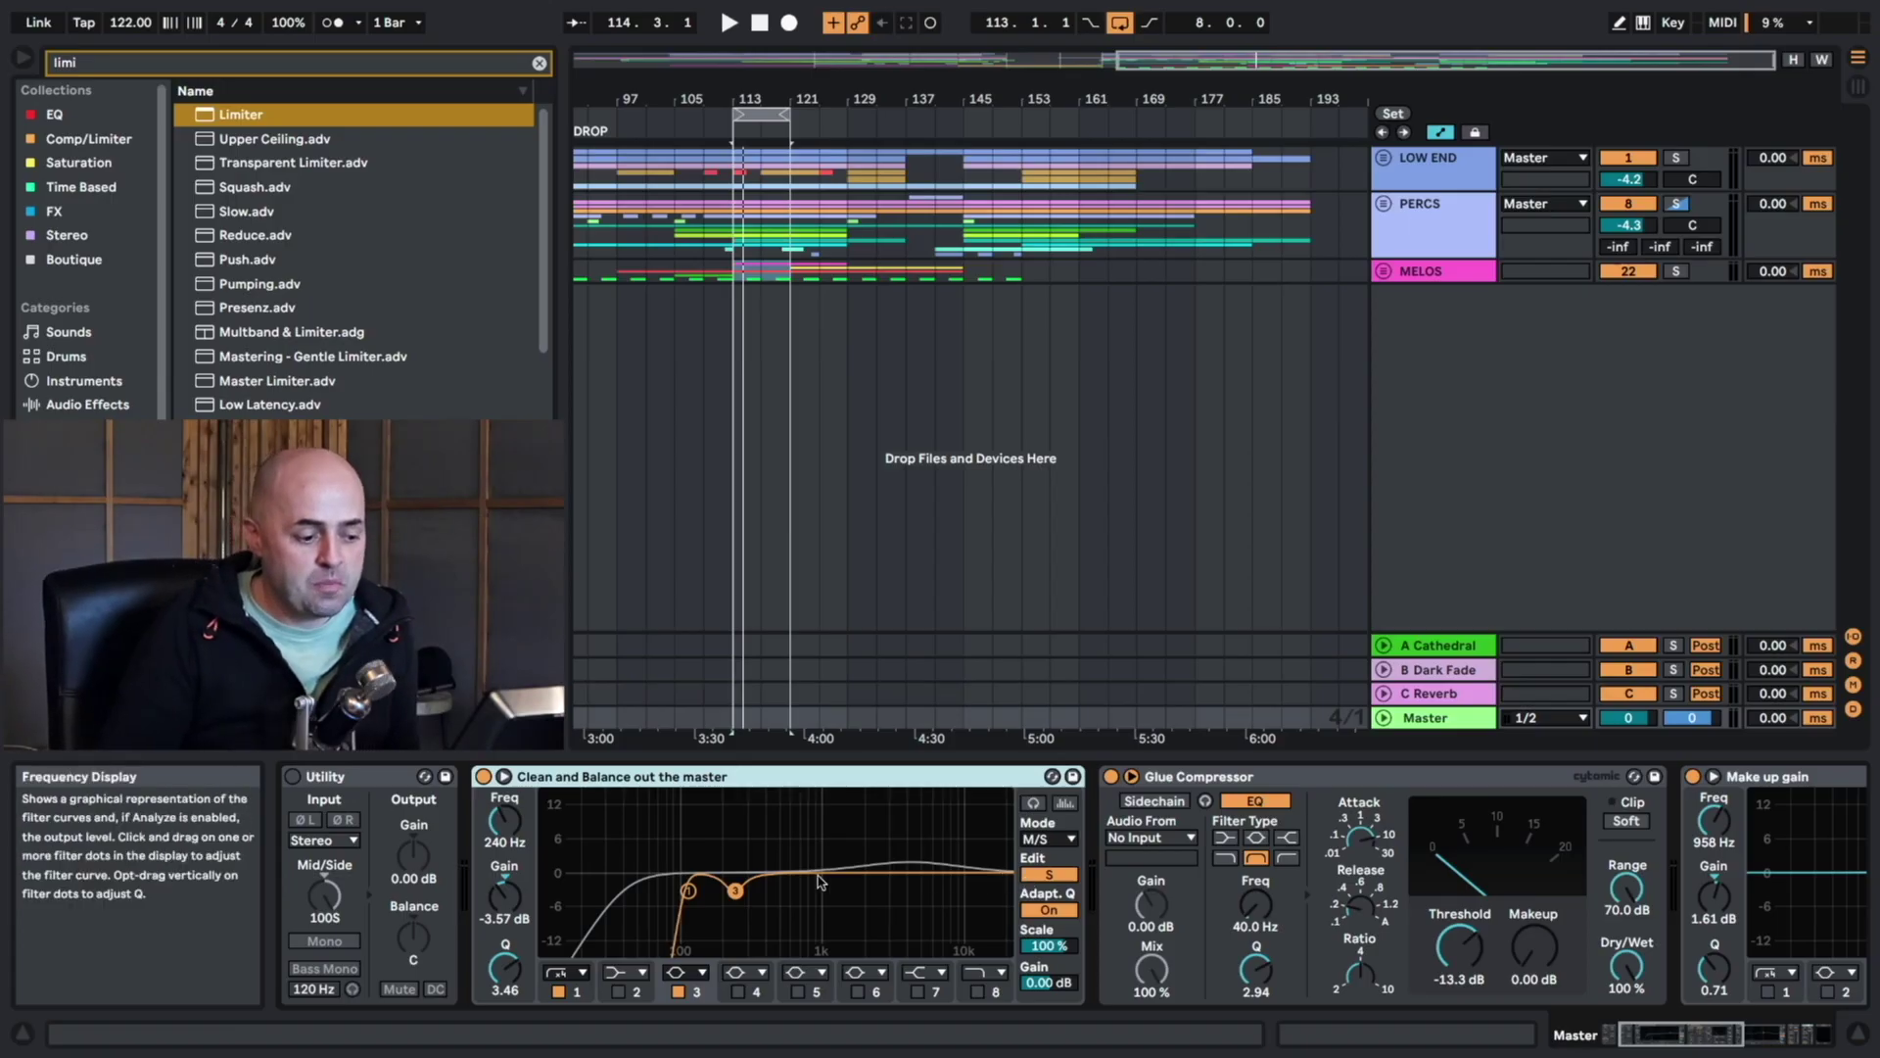
left_click(1049, 874)
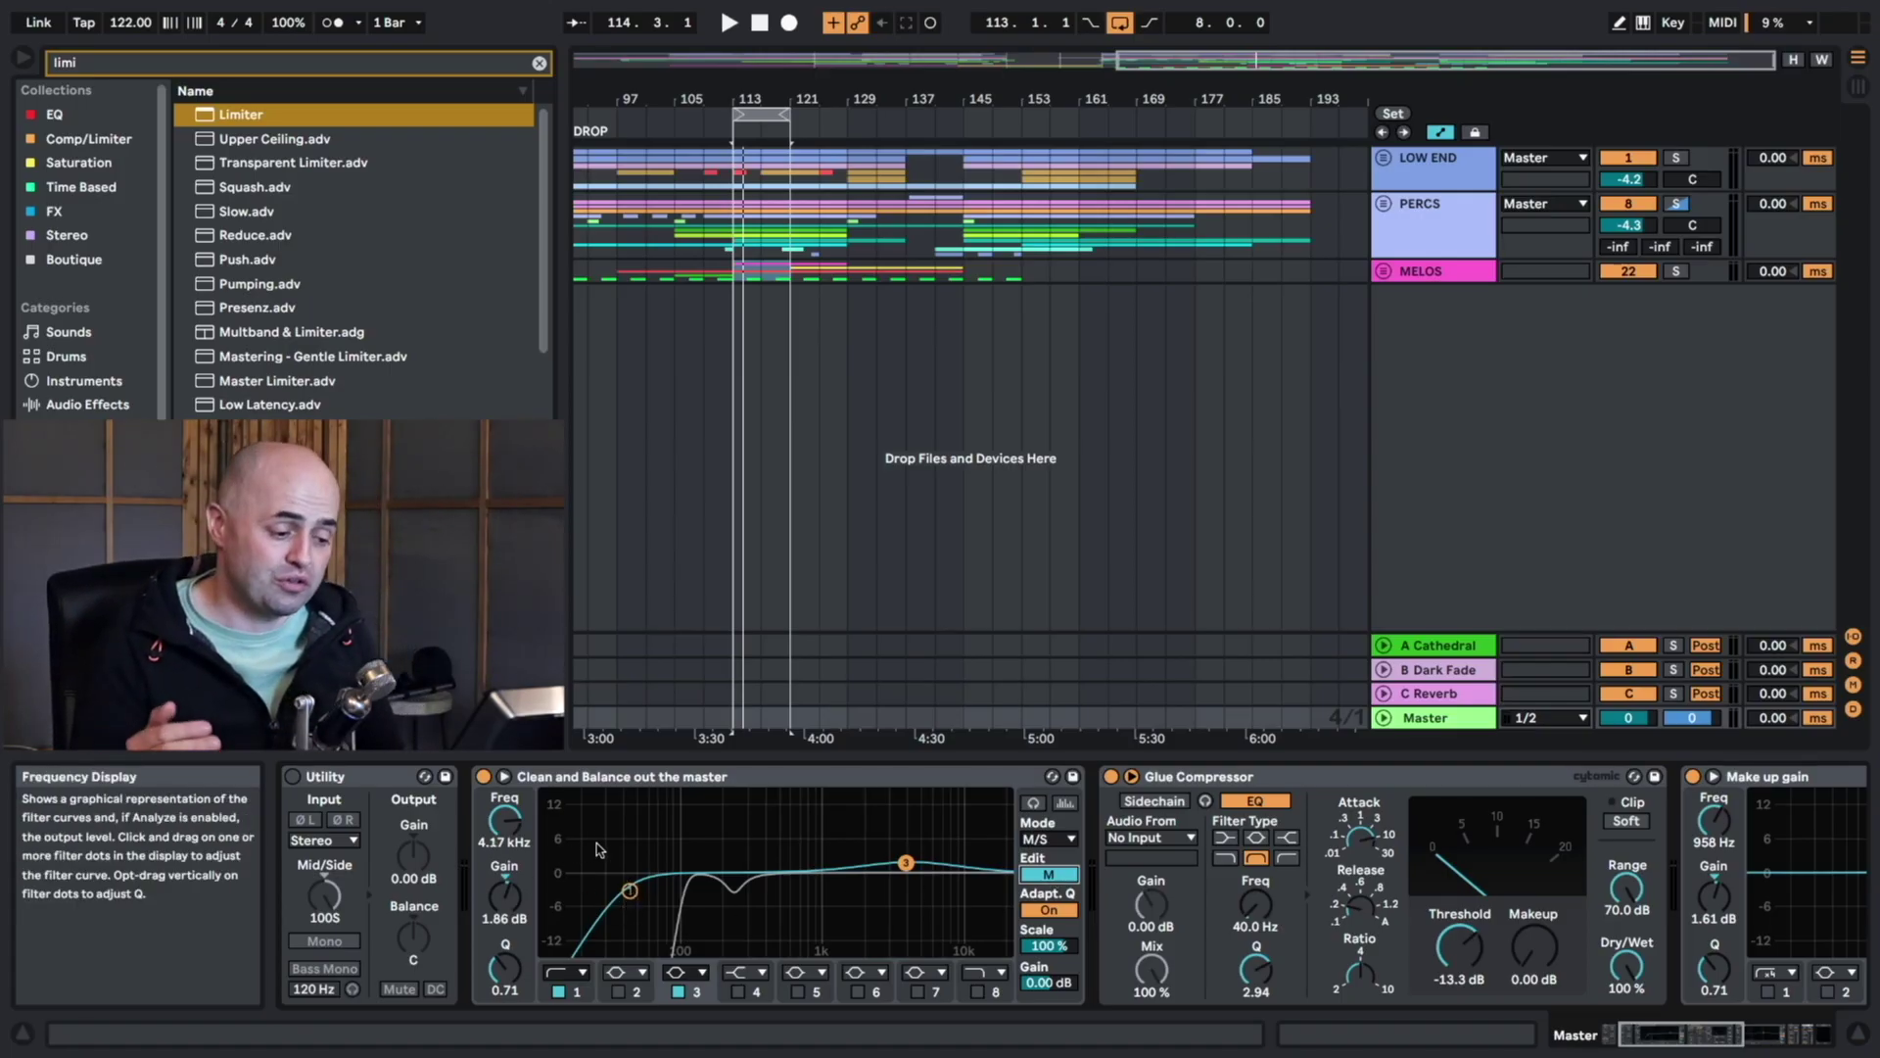
left_click(1063, 874)
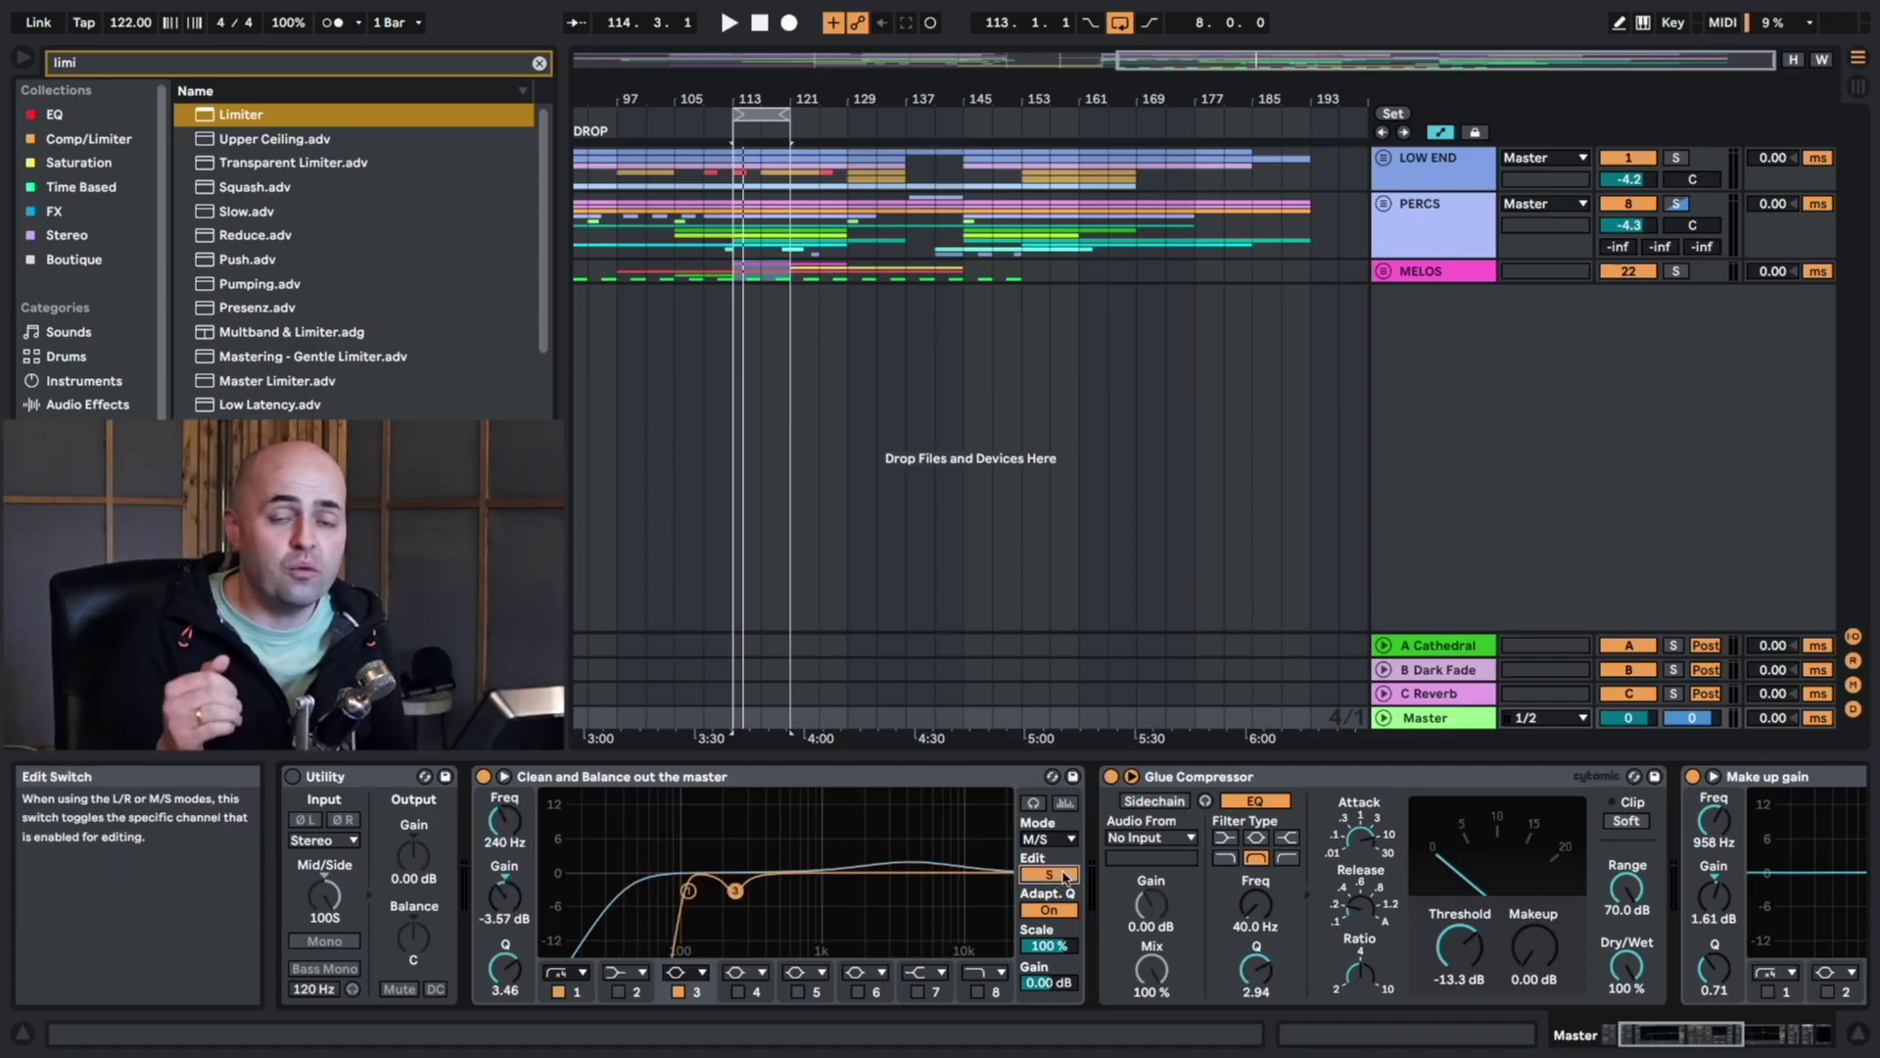
left_click_drag(590, 818, 773, 933)
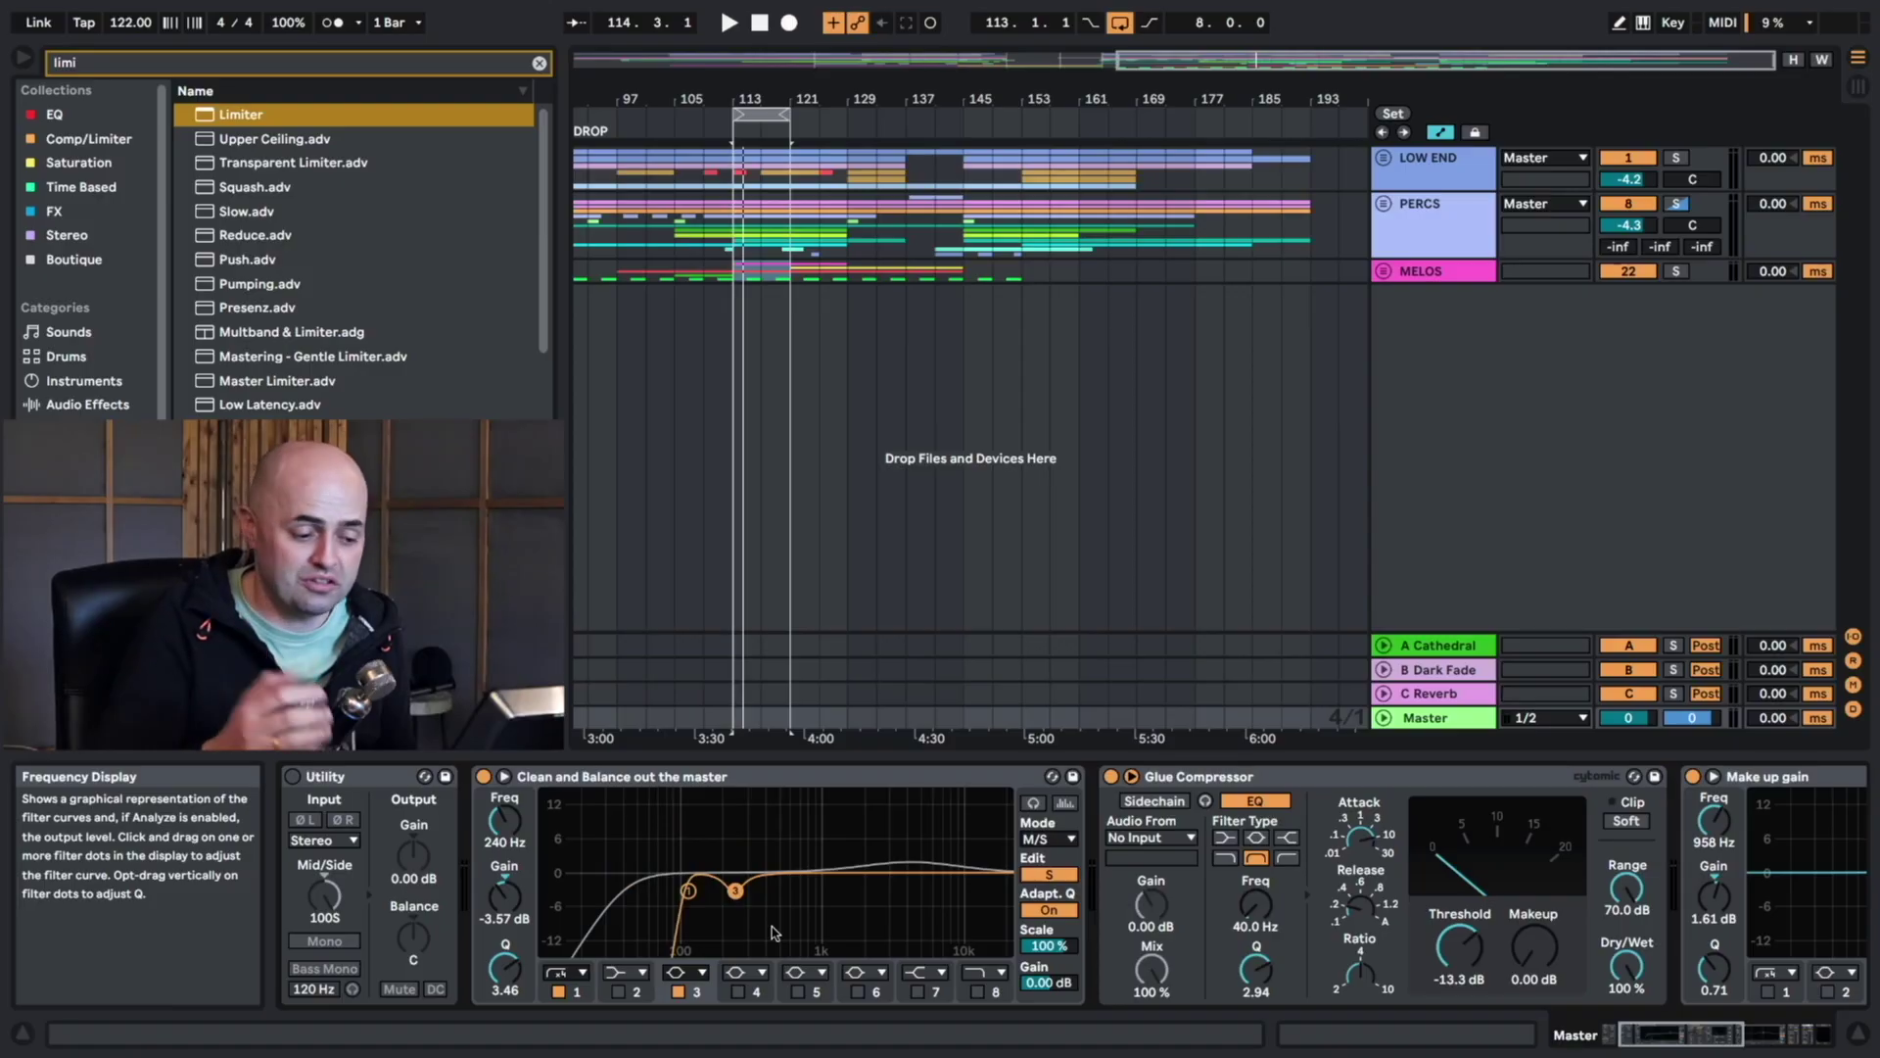
left_click(1050, 874)
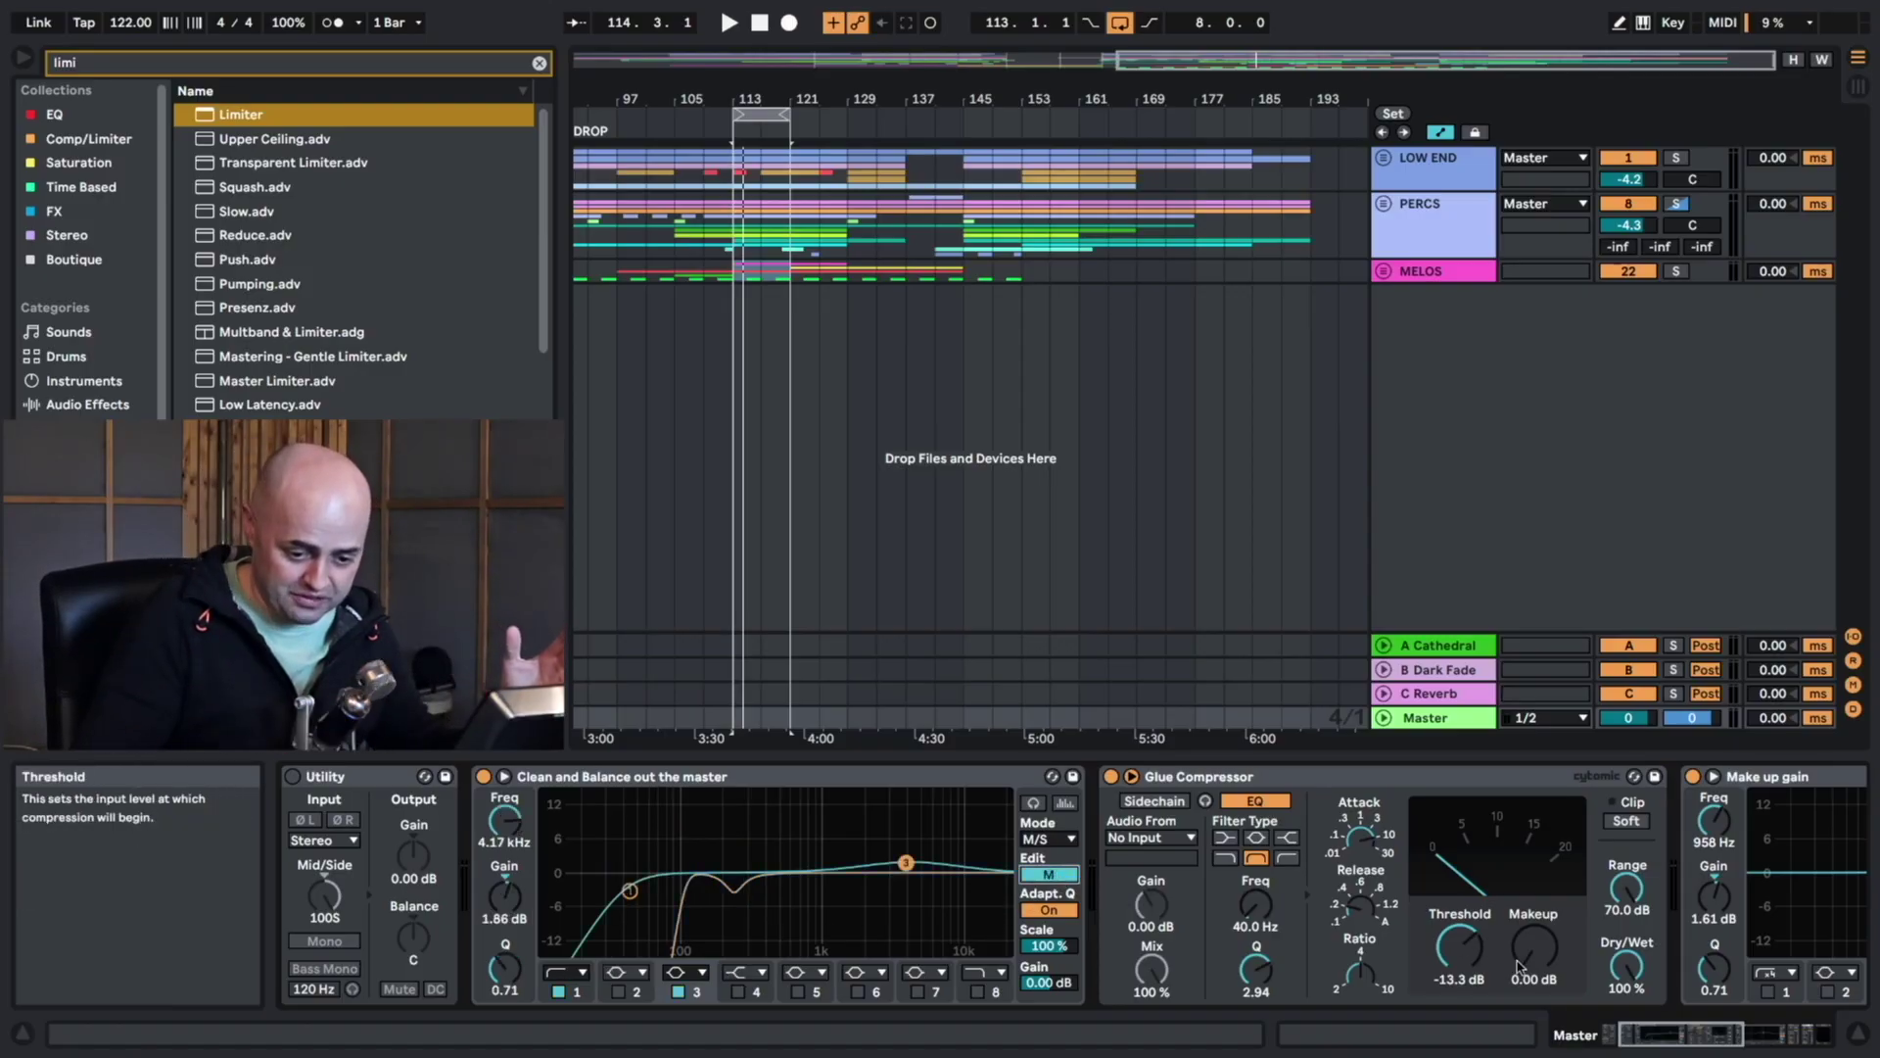
Look over the whole Master device chain, from the two Utilities through both Limiters to the Youlean meter.
left_click(1742, 1042)
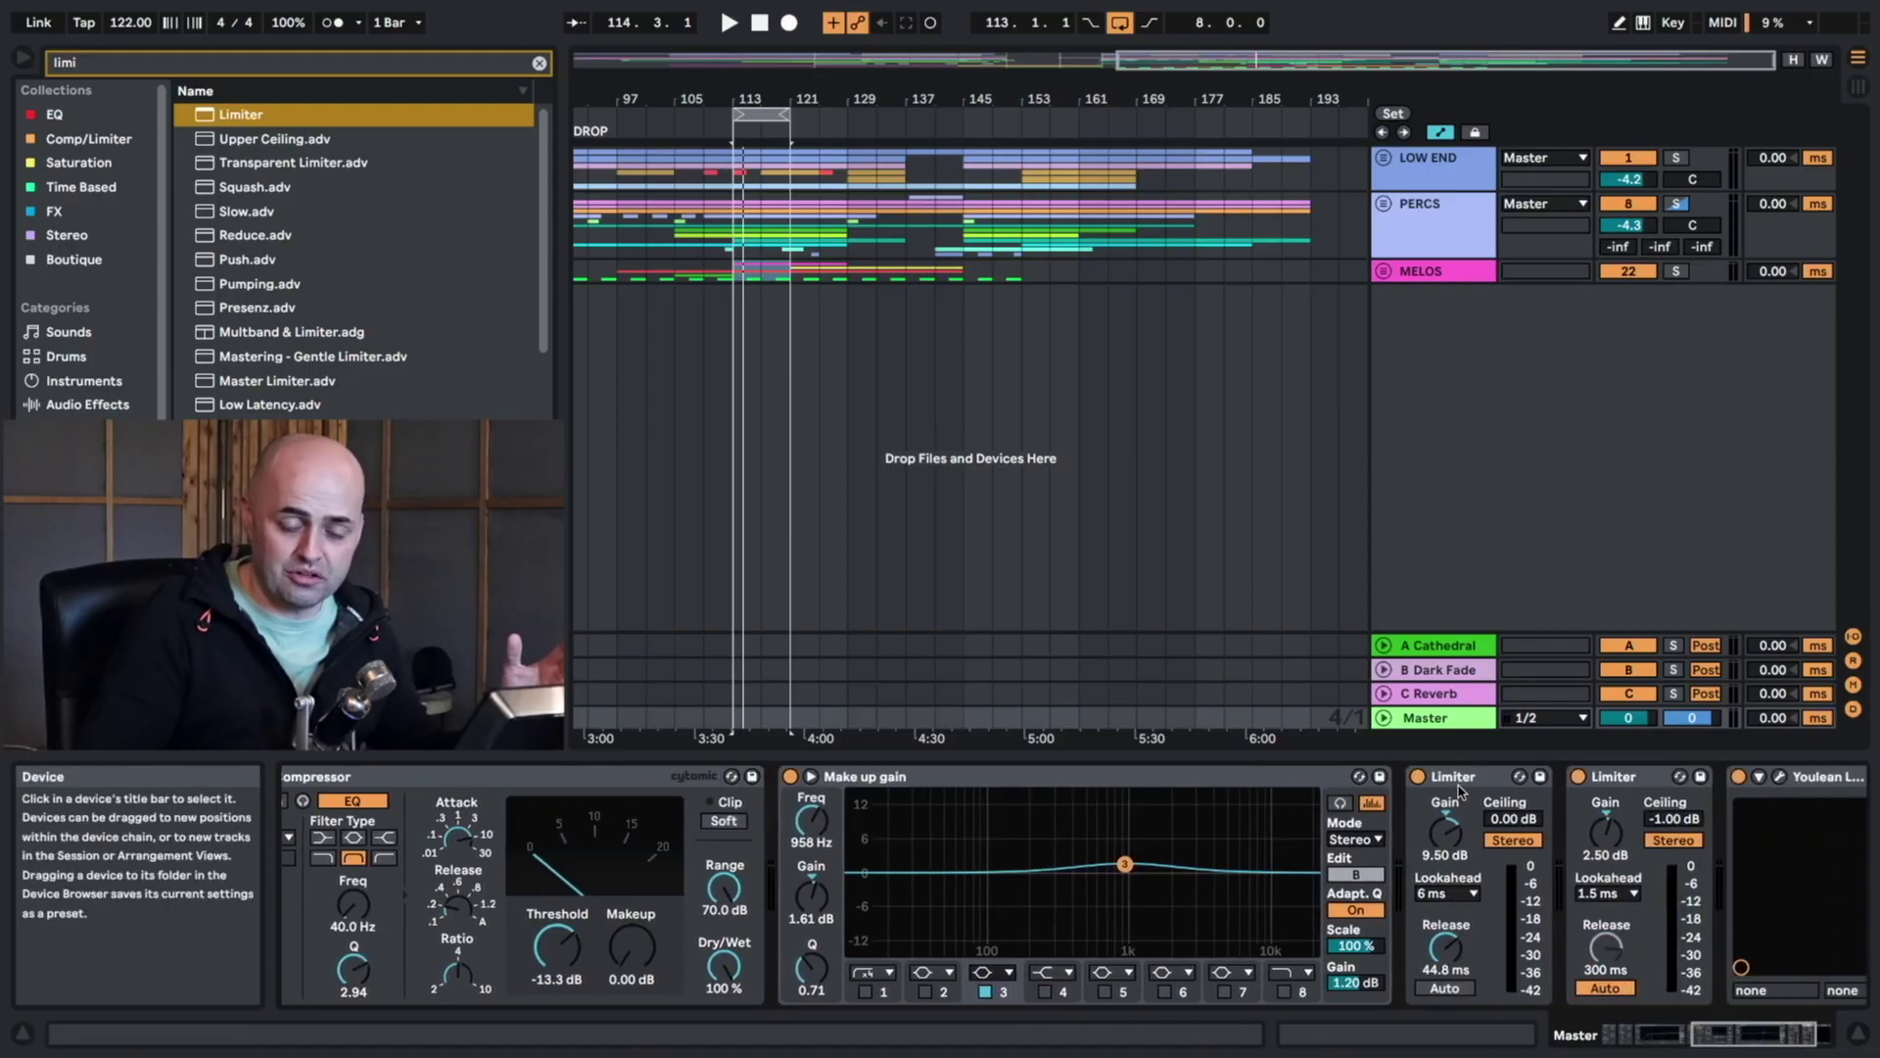
left_click(1695, 1035)
left_click(1611, 1034)
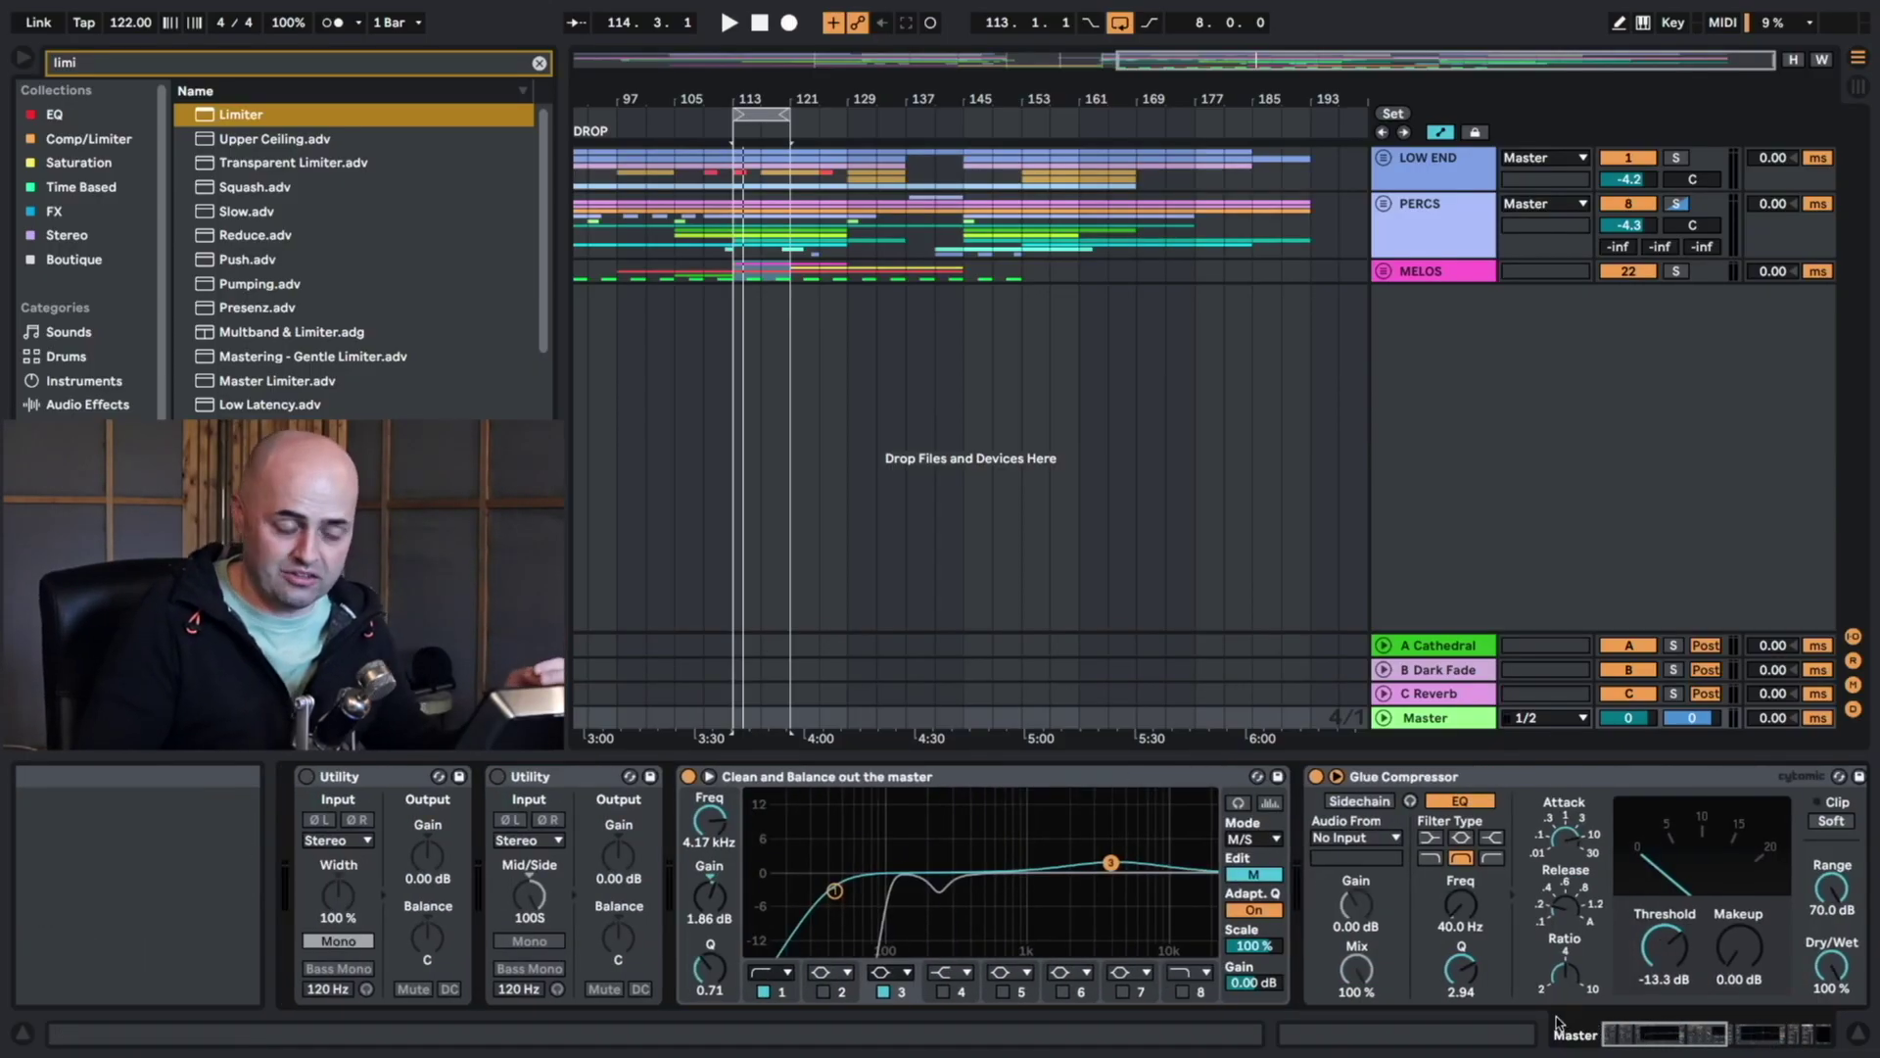
left_click(1798, 1040)
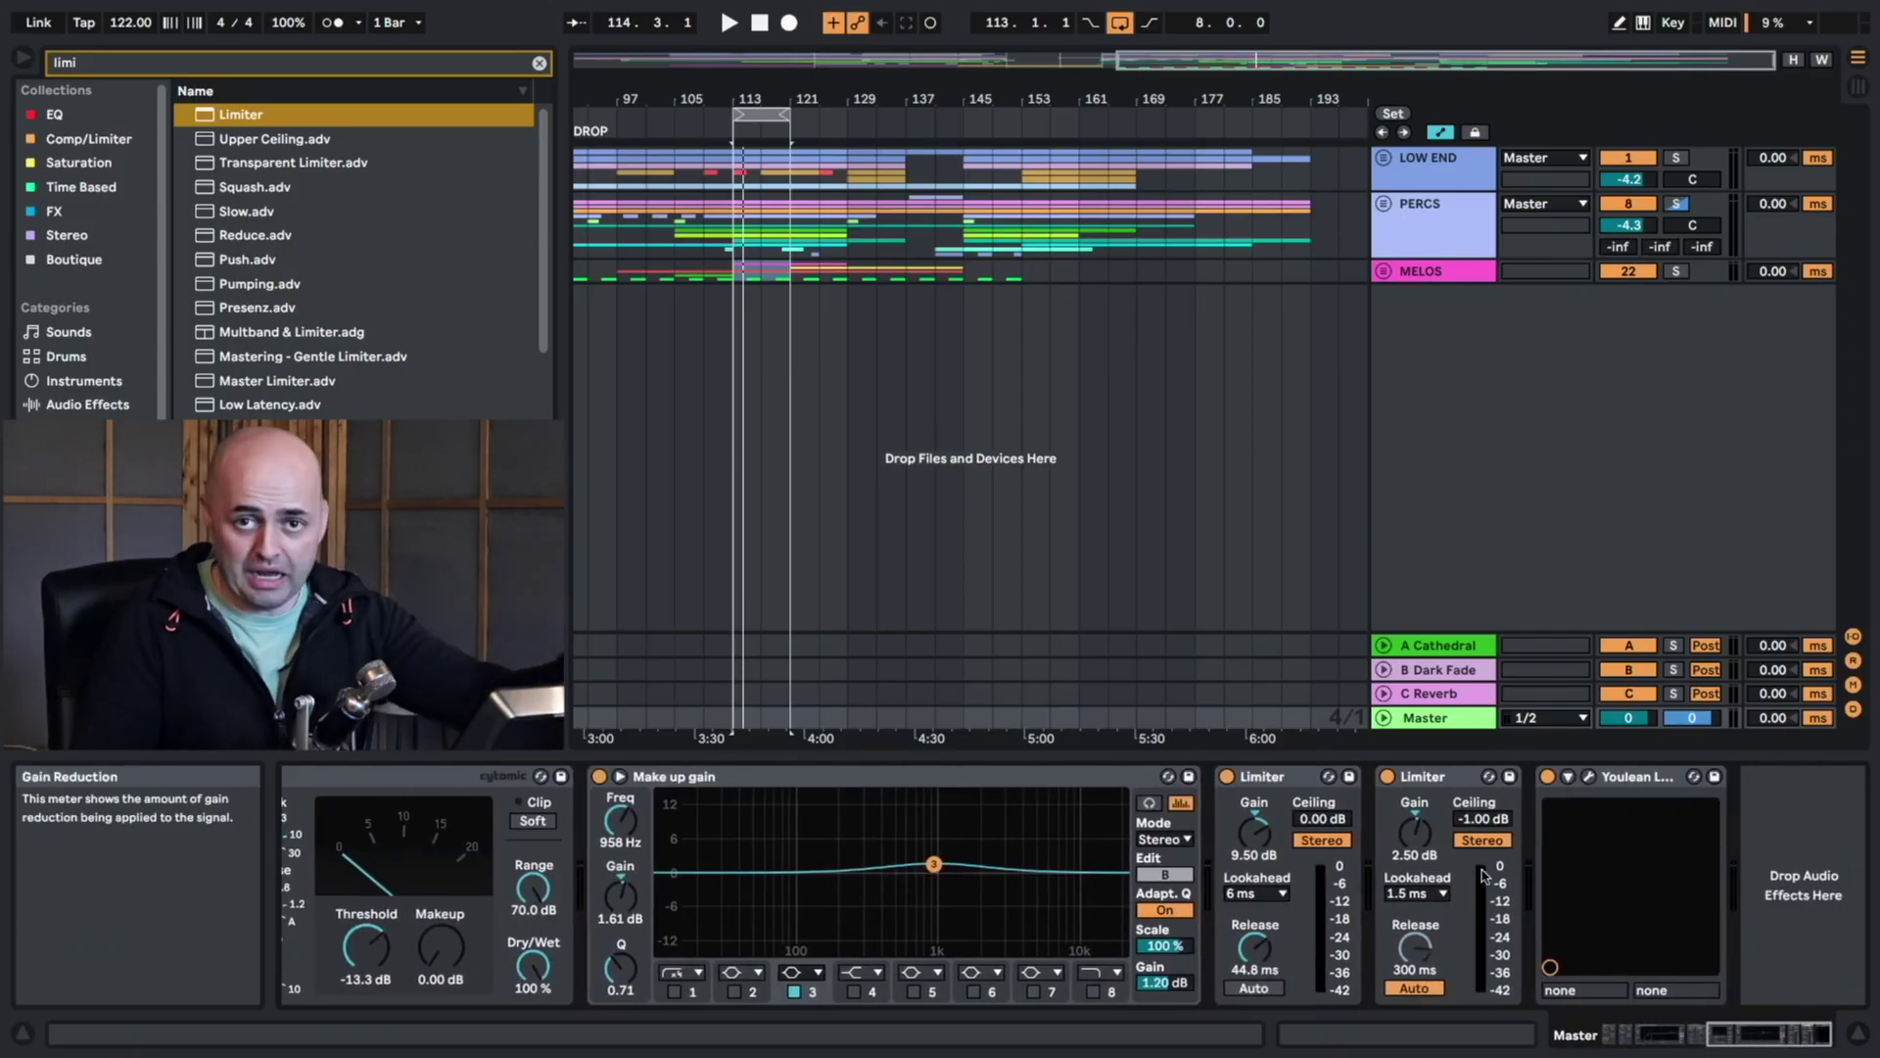
left_click(1614, 1036)
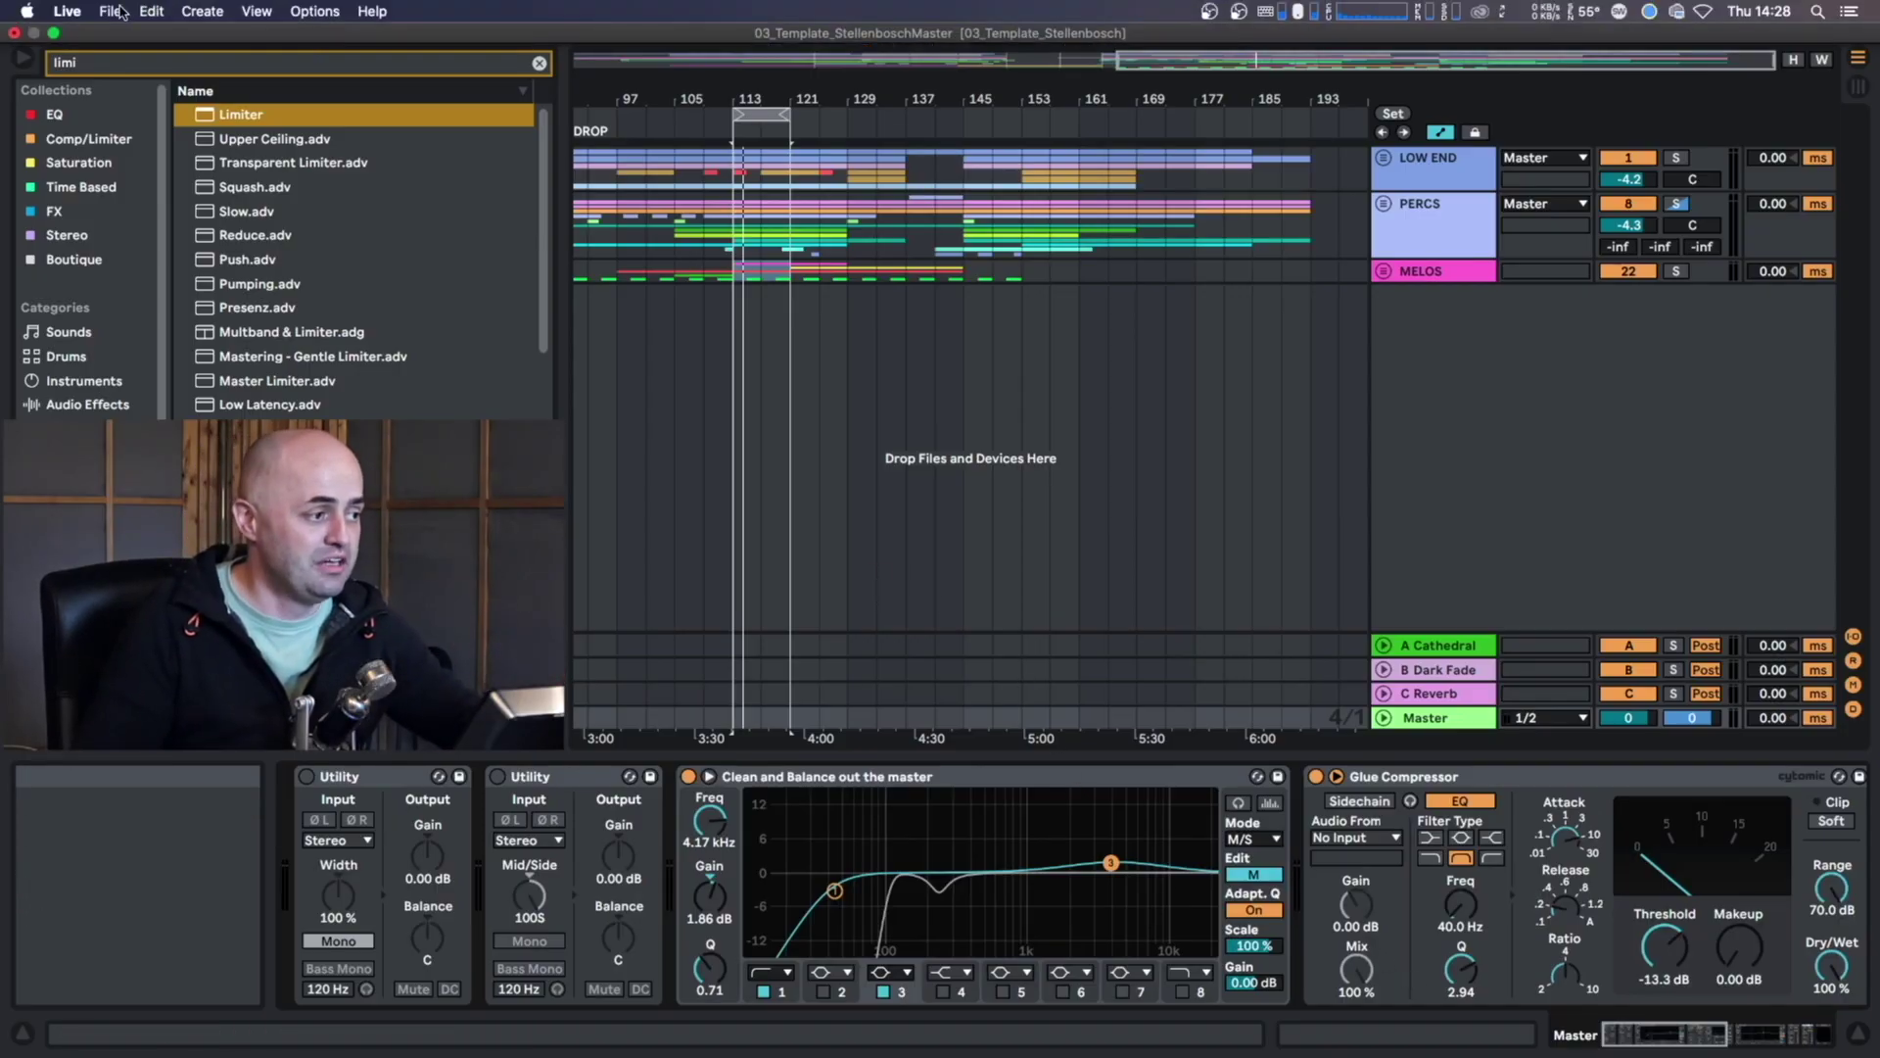
Examine the dither options in the audio export settings with PCM encoding on for a 16-bit WAV, and close without exporting.
left_click(120, 12)
left_click(200, 312)
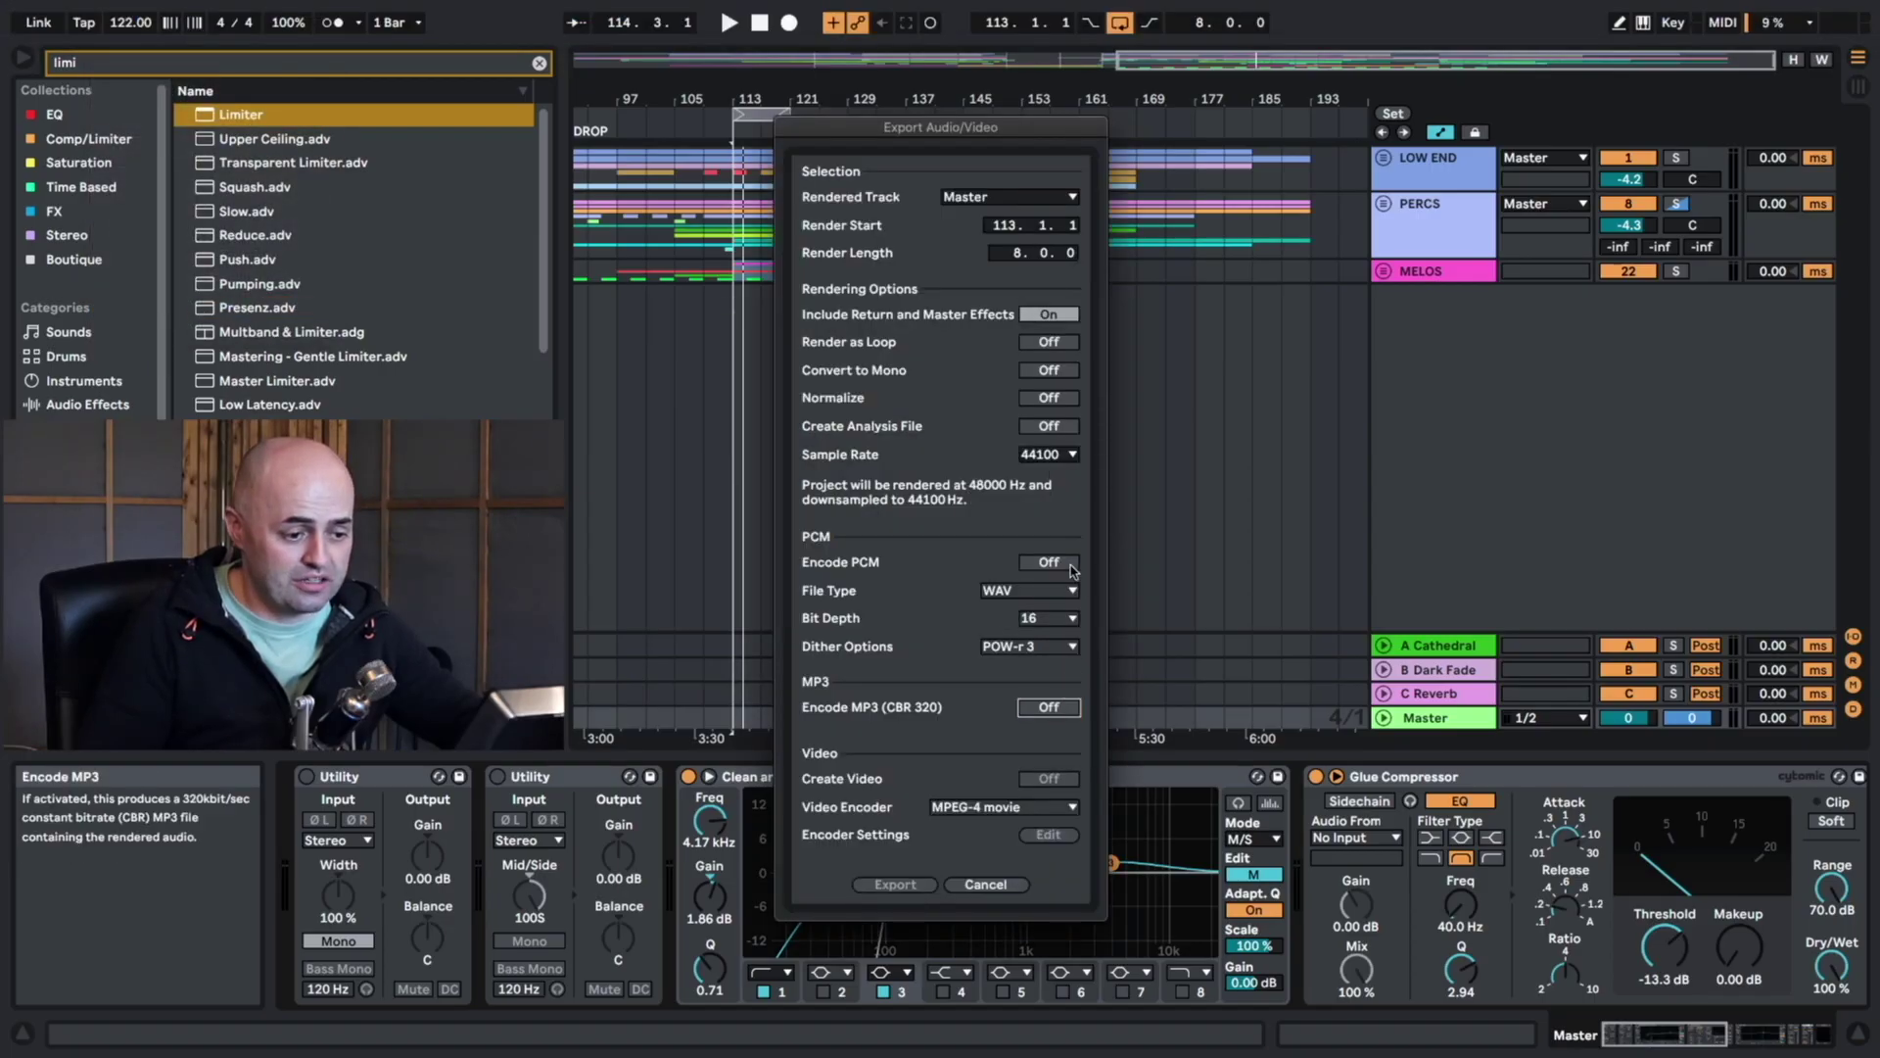
left_click(1072, 566)
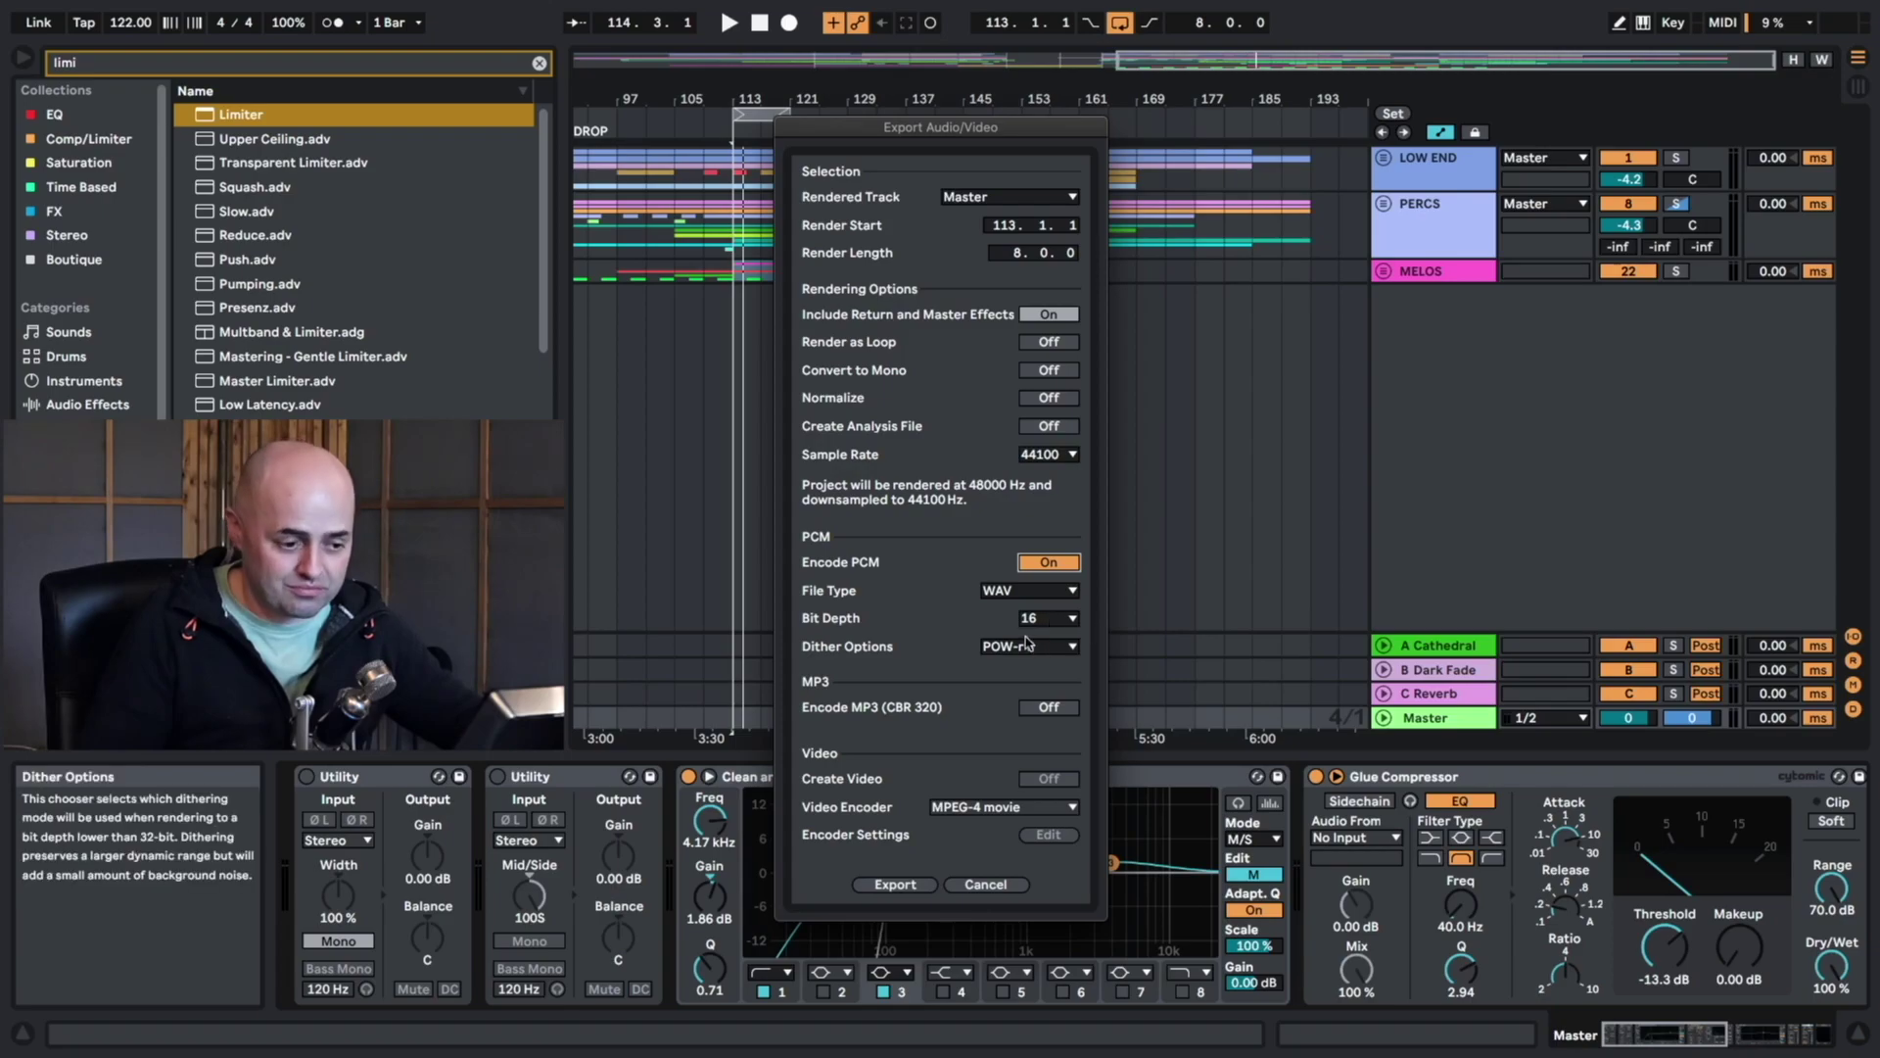
left_click(1026, 645)
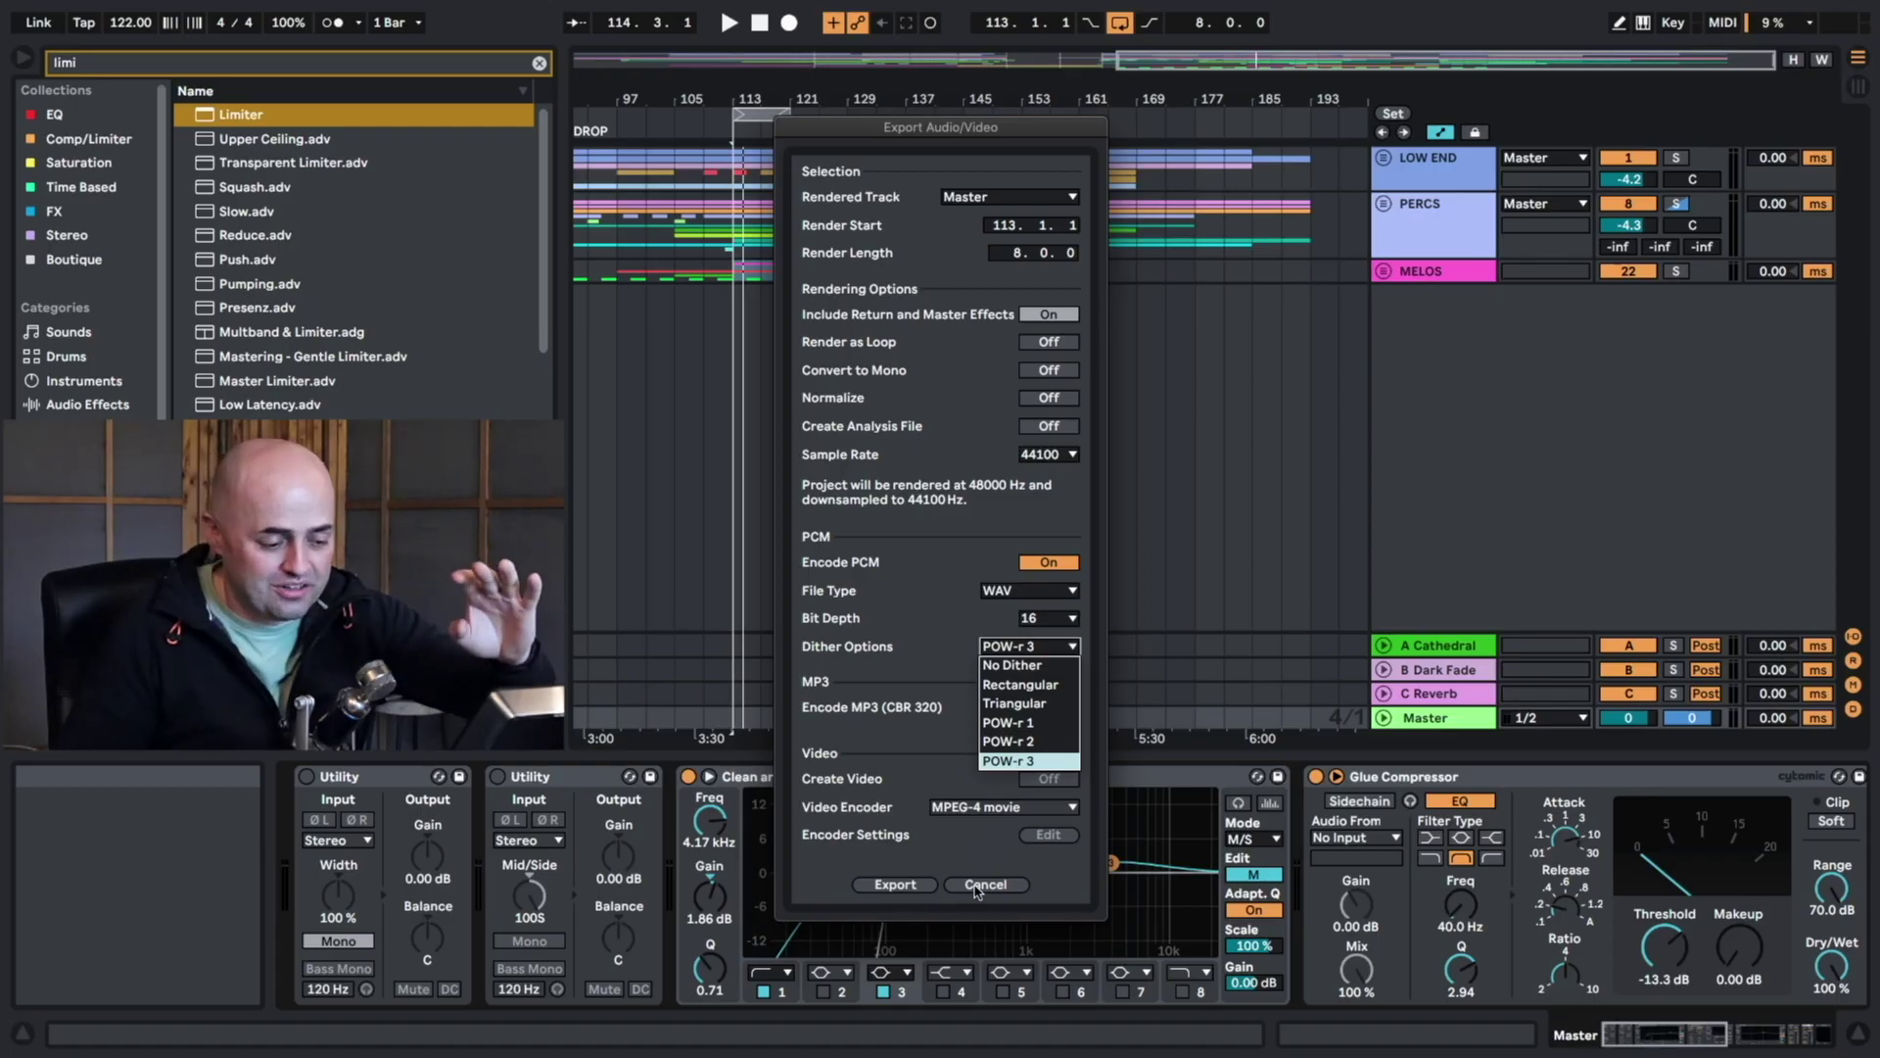
key("Escape")
left_click(979, 884)
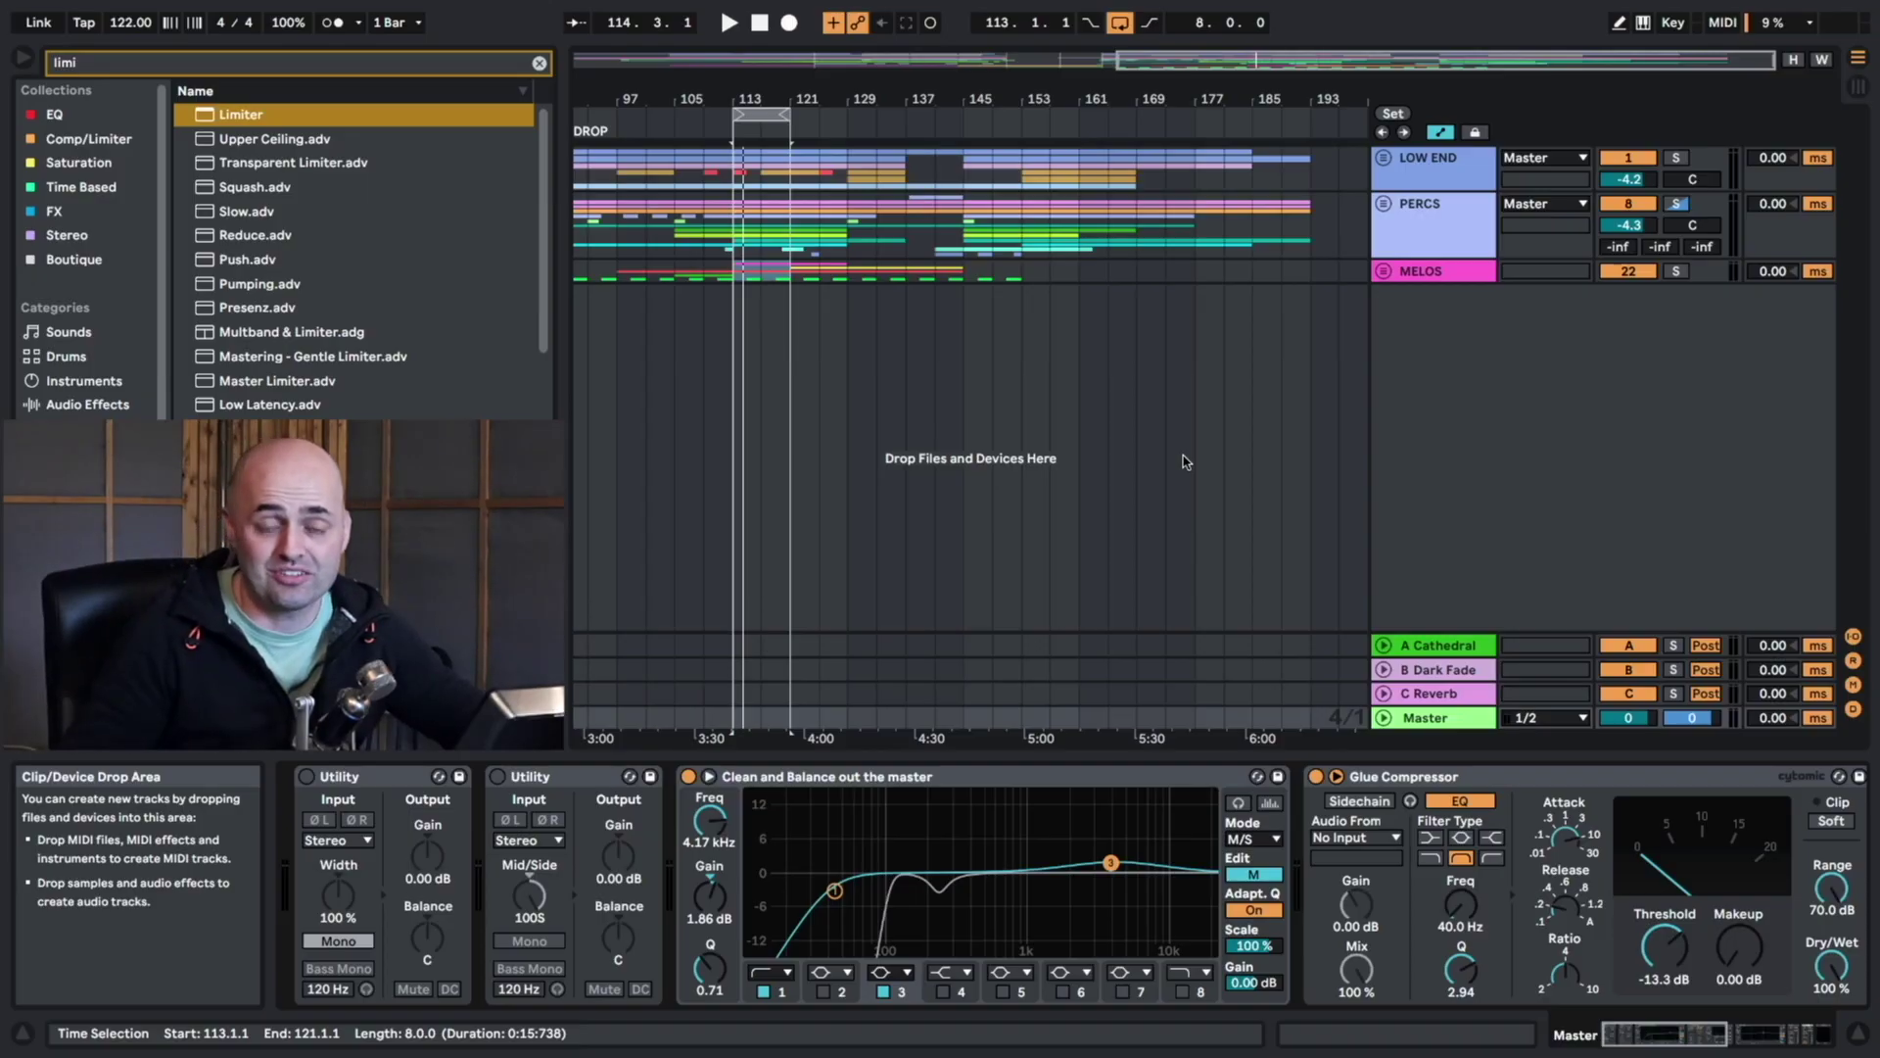
Clear the browser search and bring the end of the Master device chain into view.
left_click(540, 64)
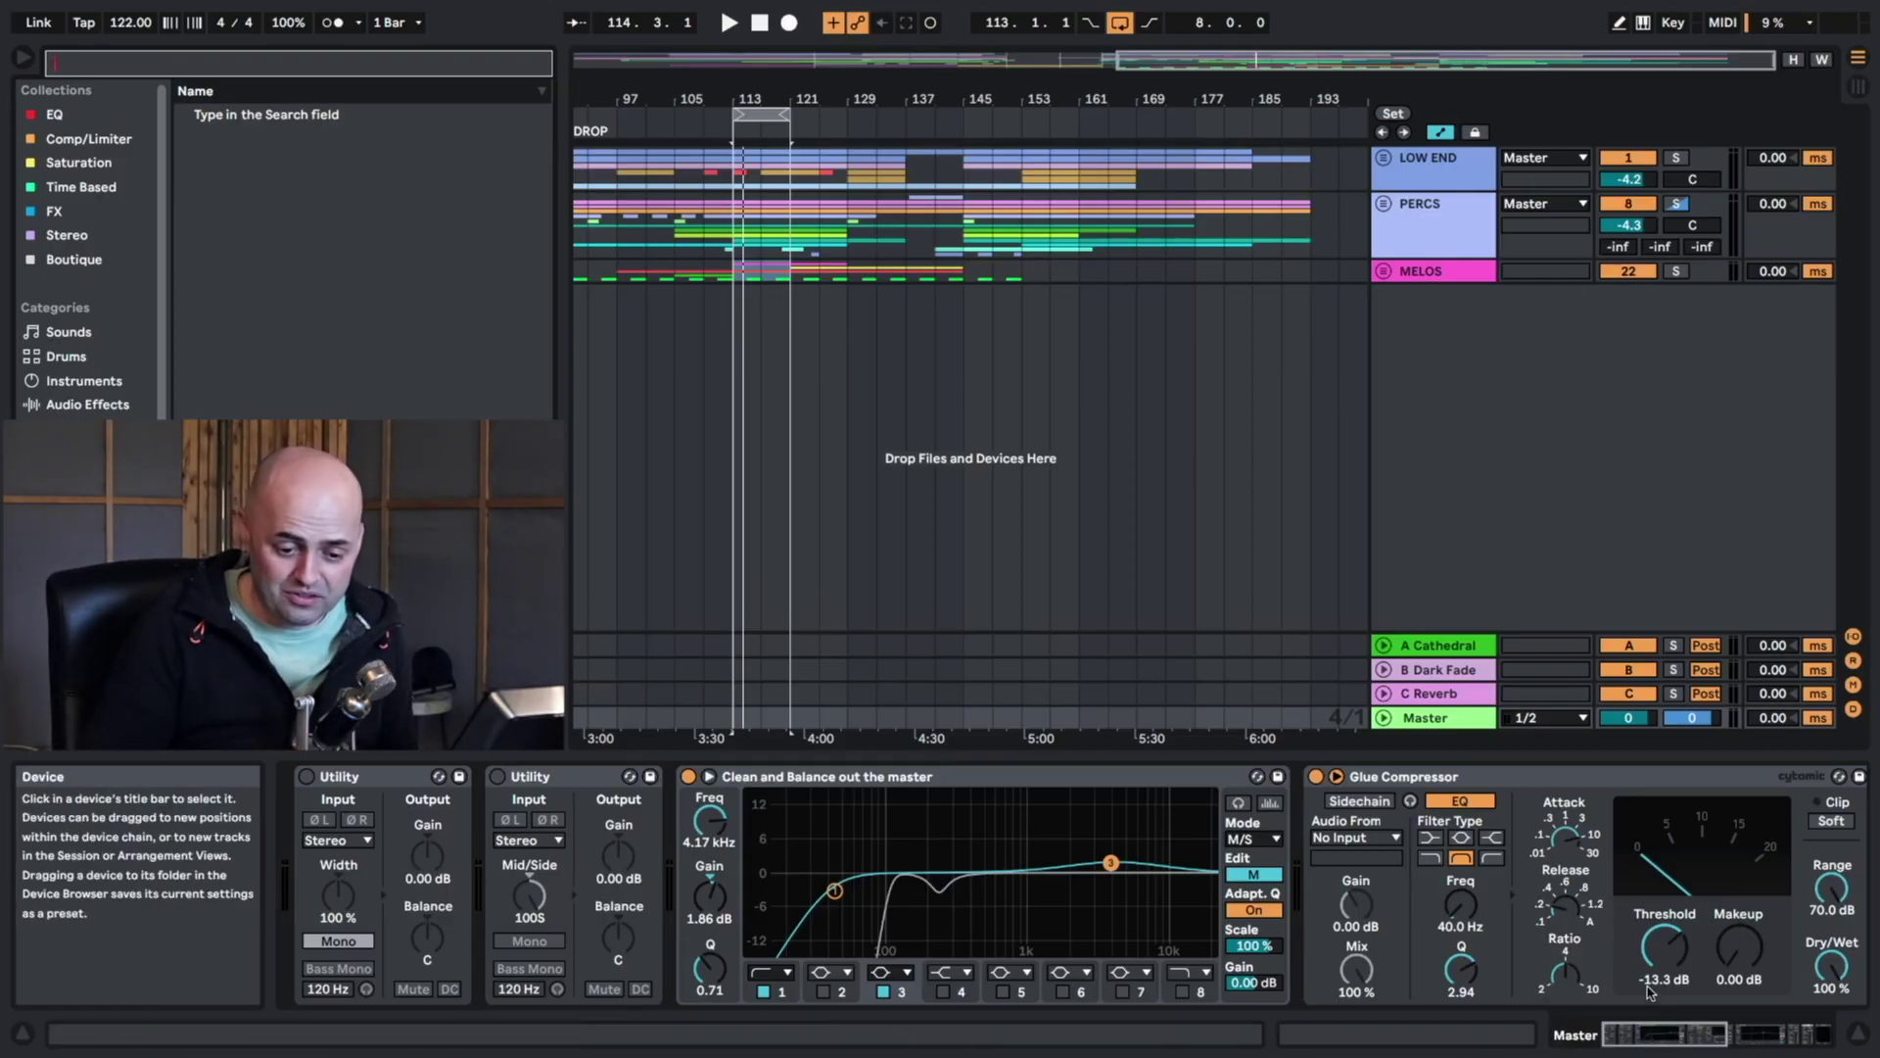
left_click_drag(1676, 1041, 1822, 1041)
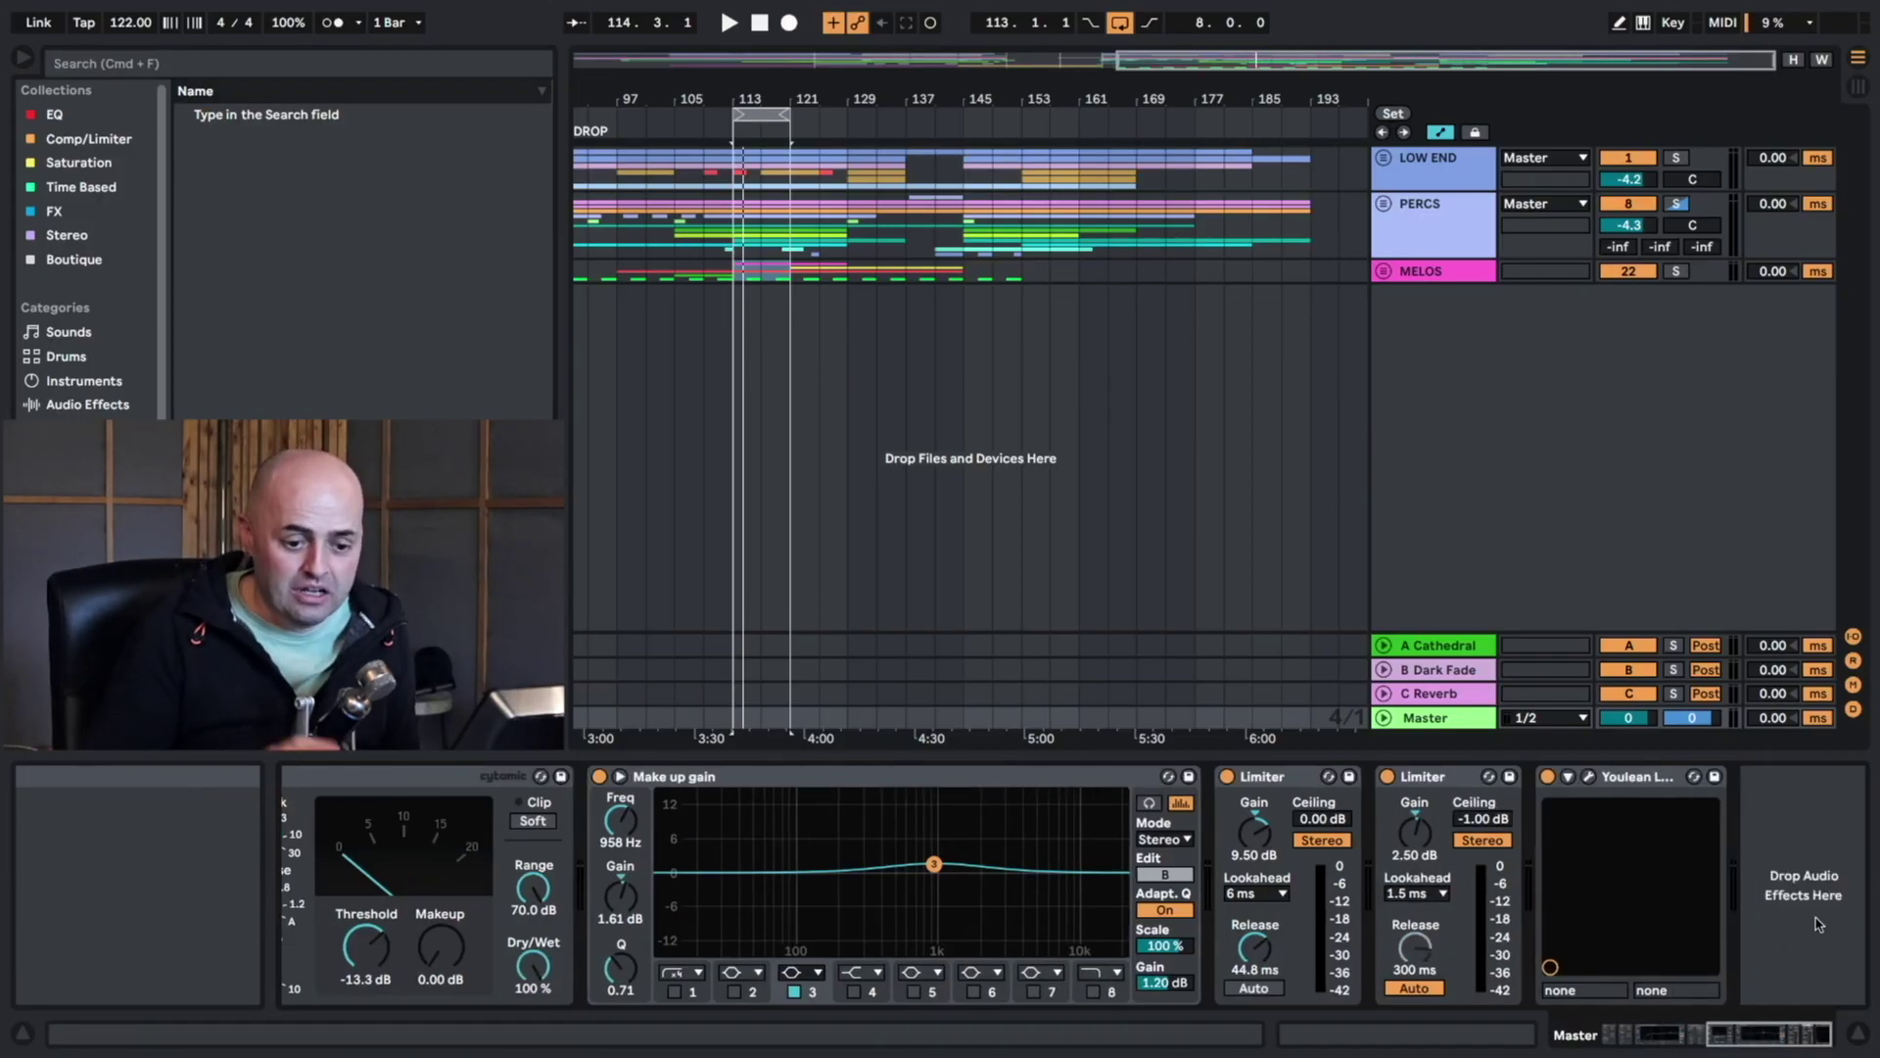